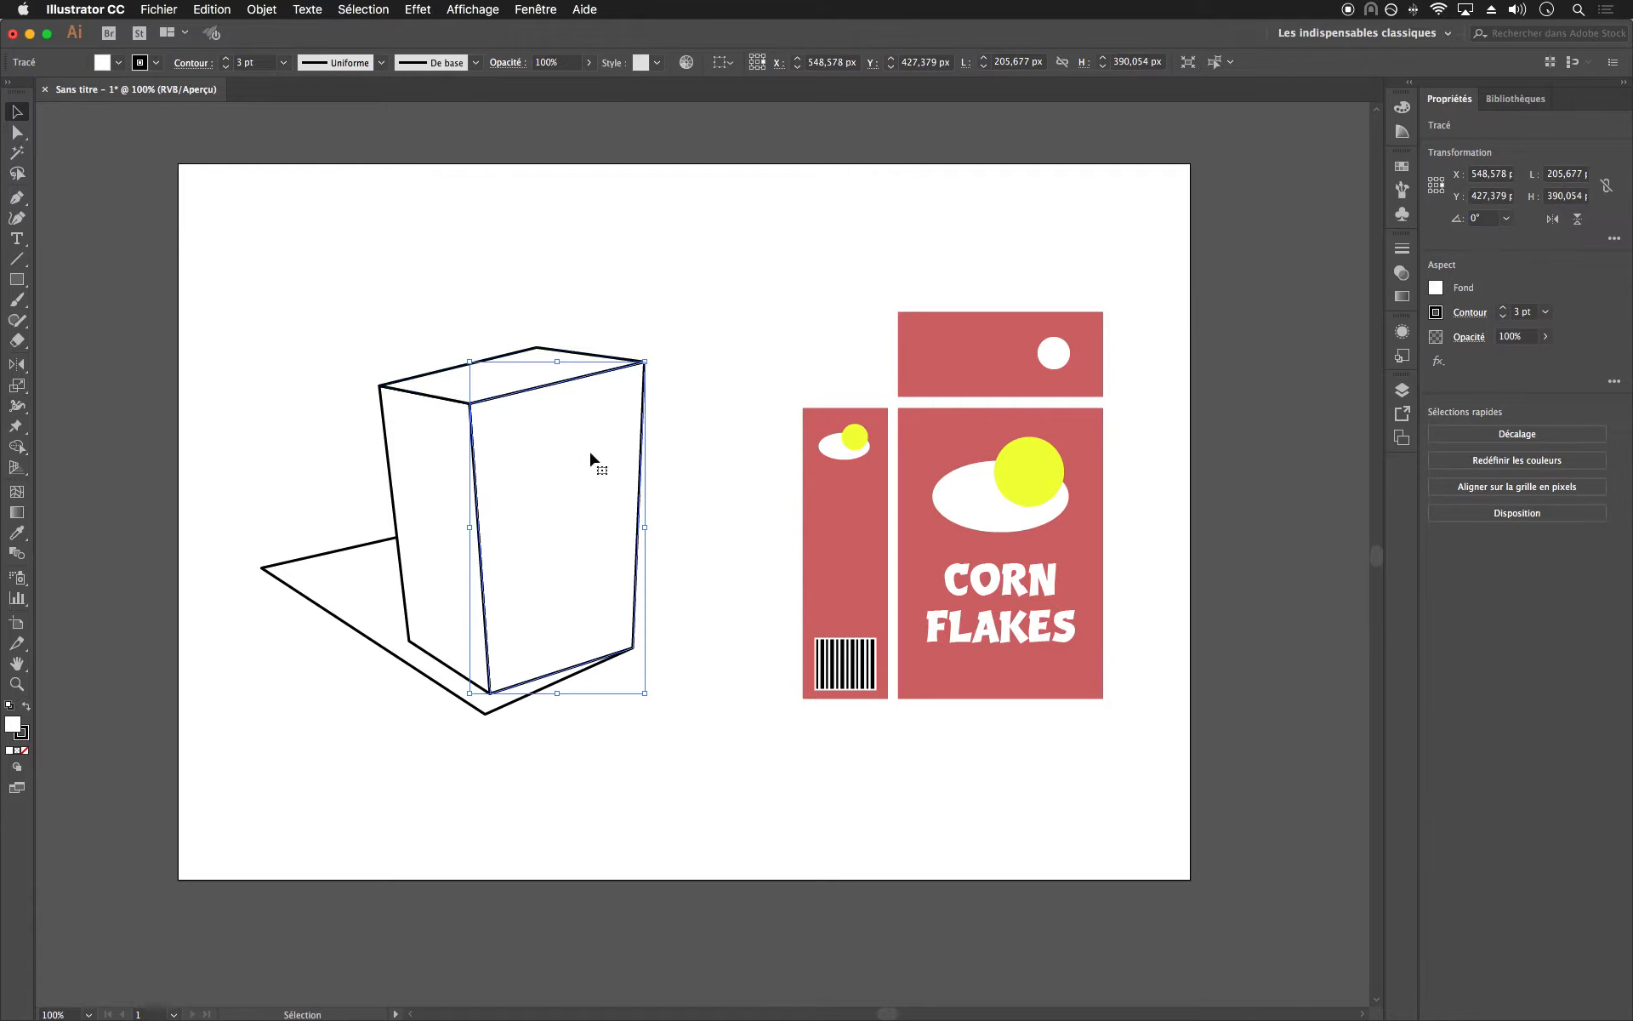
- Duplicate the three white faces of the box and place the copy off the artboard, beyond the cereal artwork
click(442, 379)
click(423, 492)
click(513, 369)
click(564, 467)
drag(634, 294, 455, 510)
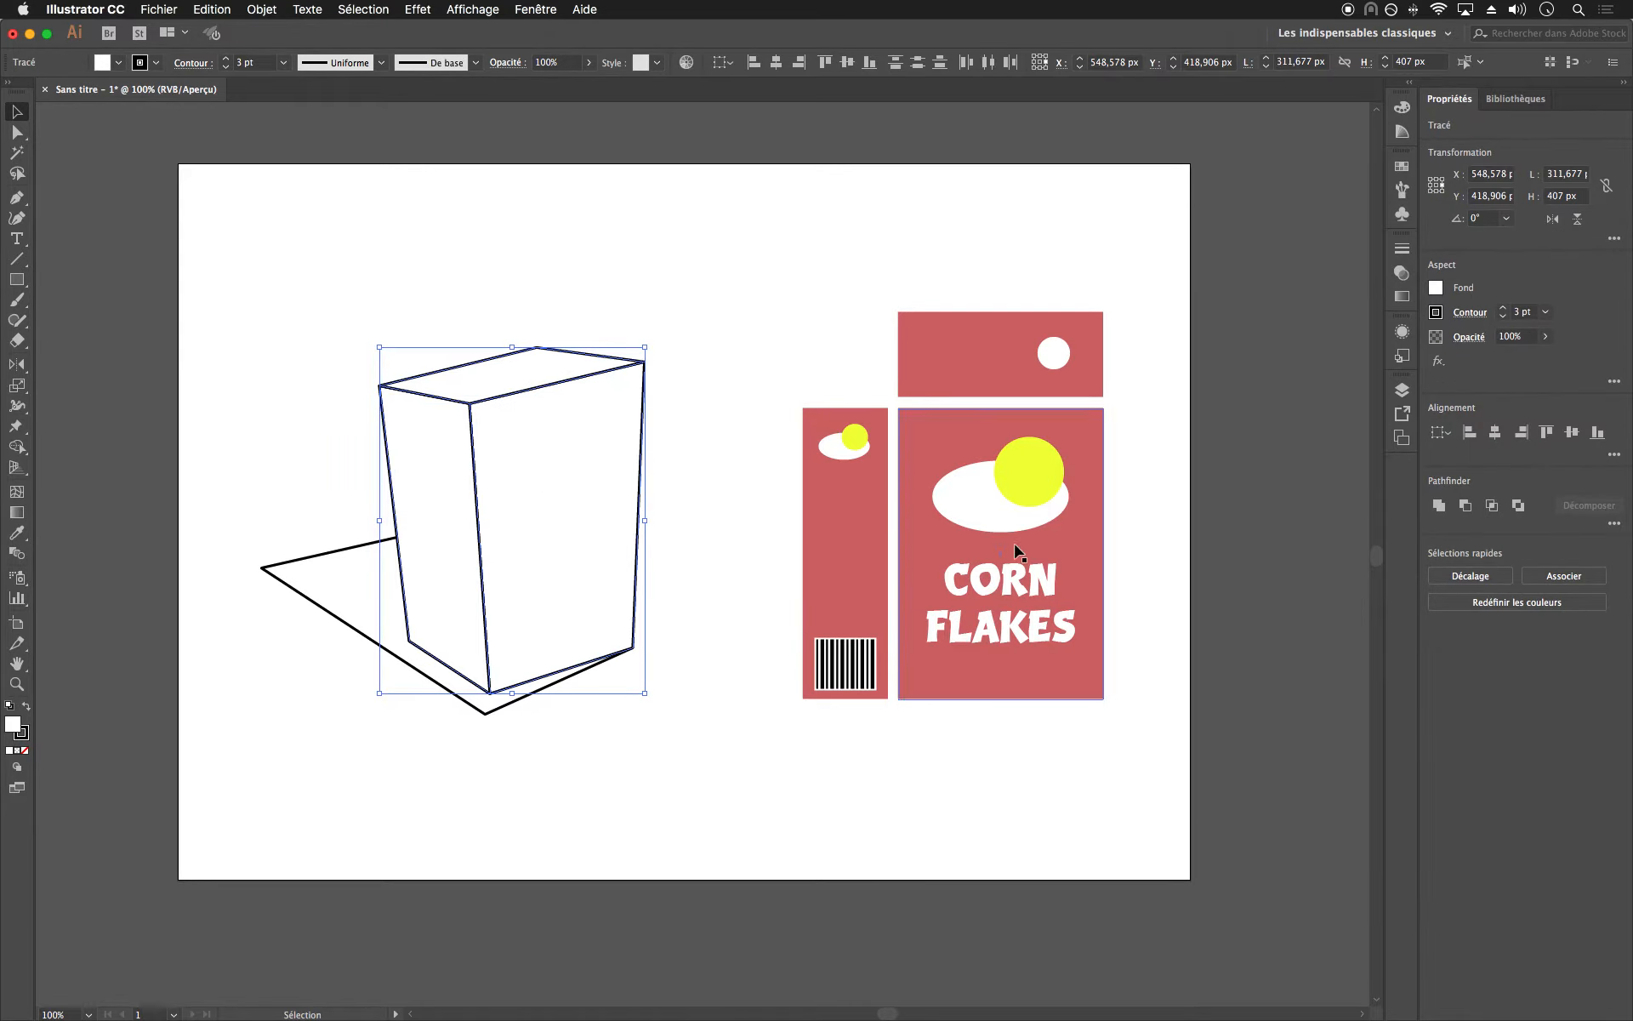
right_click(560, 463)
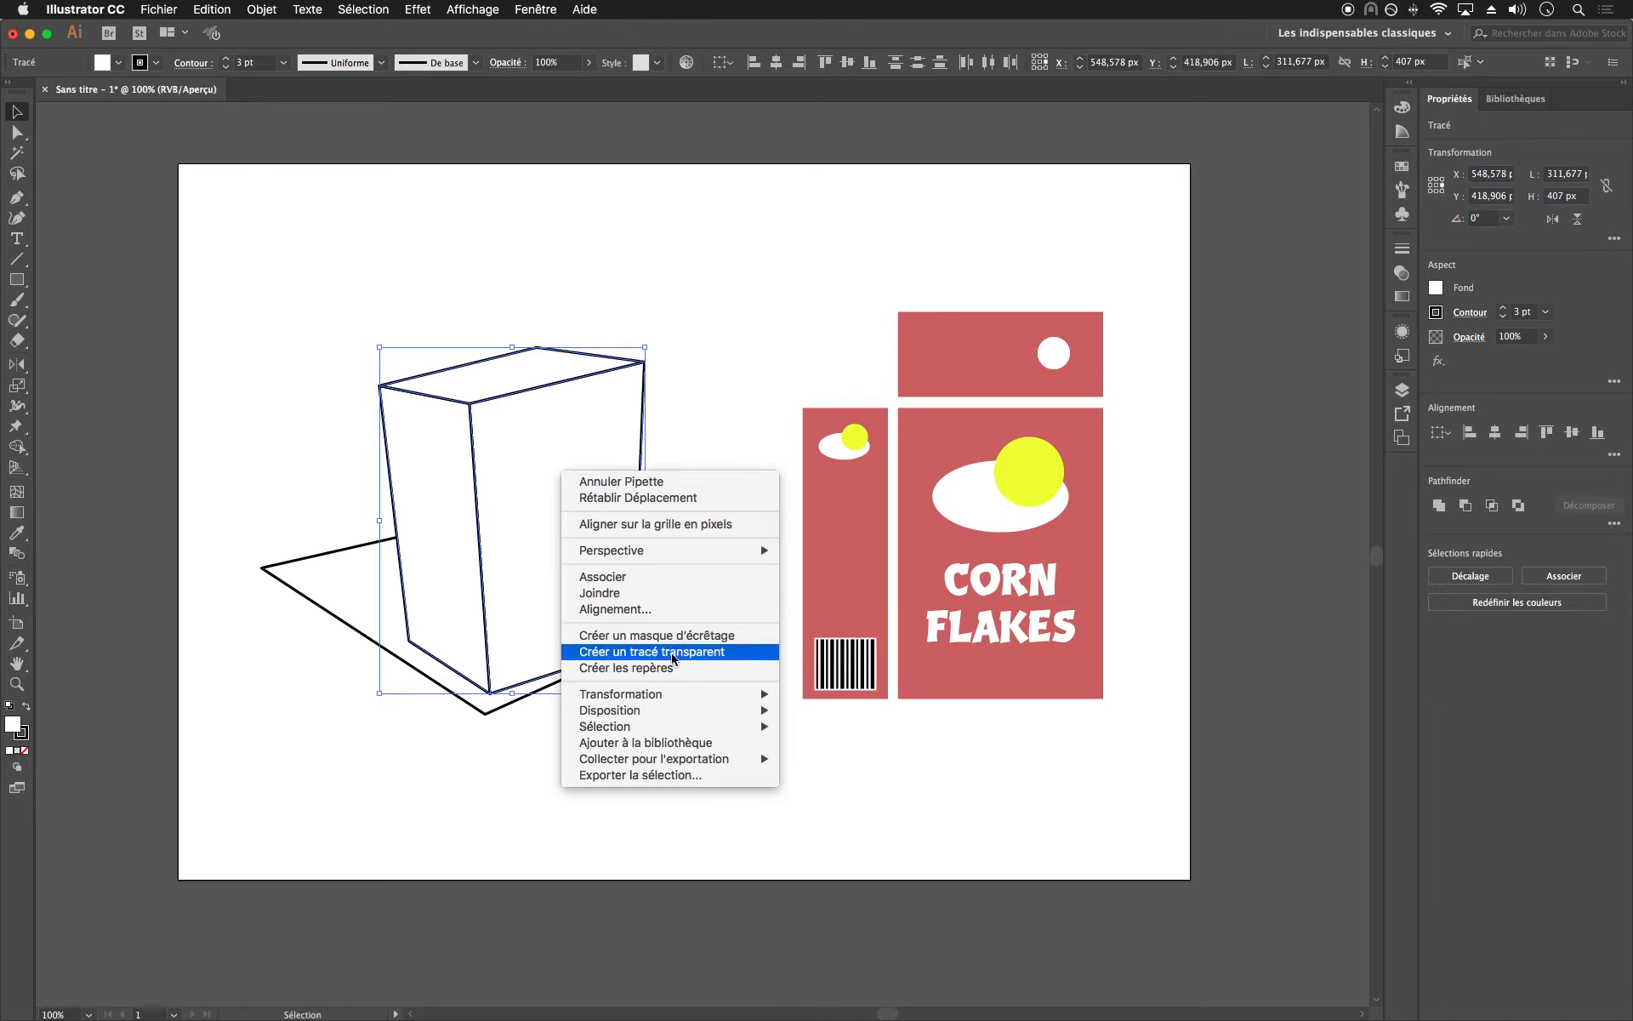
mouse_move(734, 713)
click(803, 711)
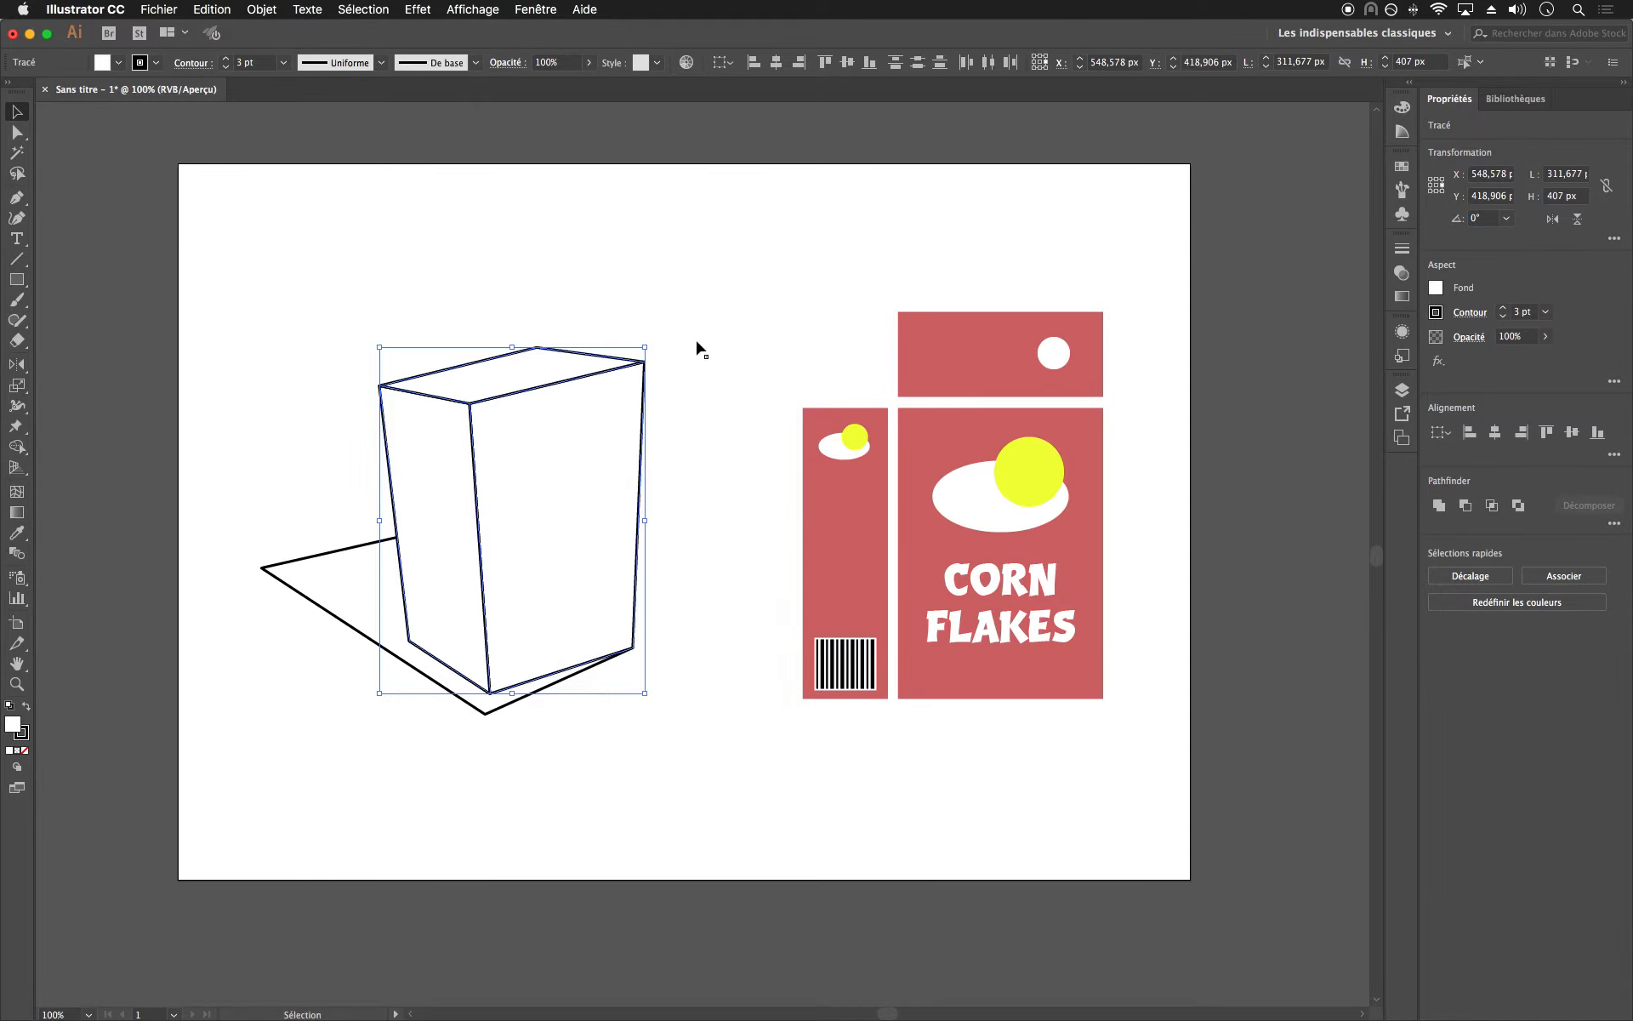
key(a)
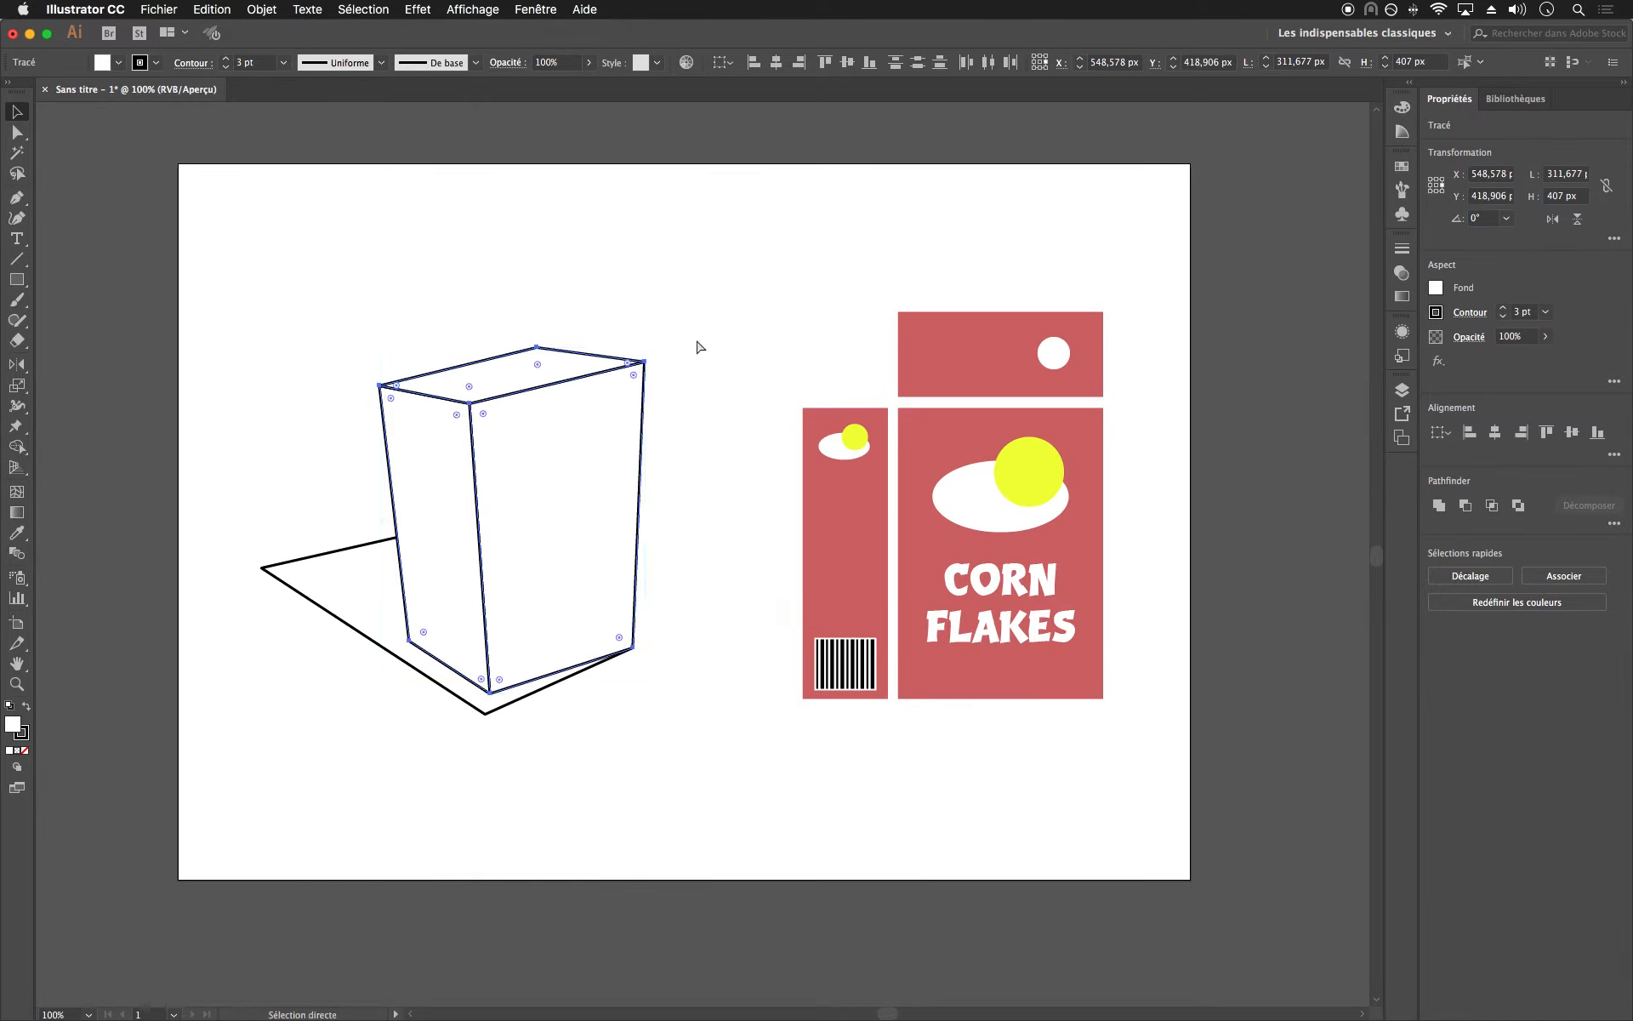
key(super+v)
drag(664, 446, 1220, 432)
drag(1120, 503, 637, 482)
drag(744, 487, 925, 487)
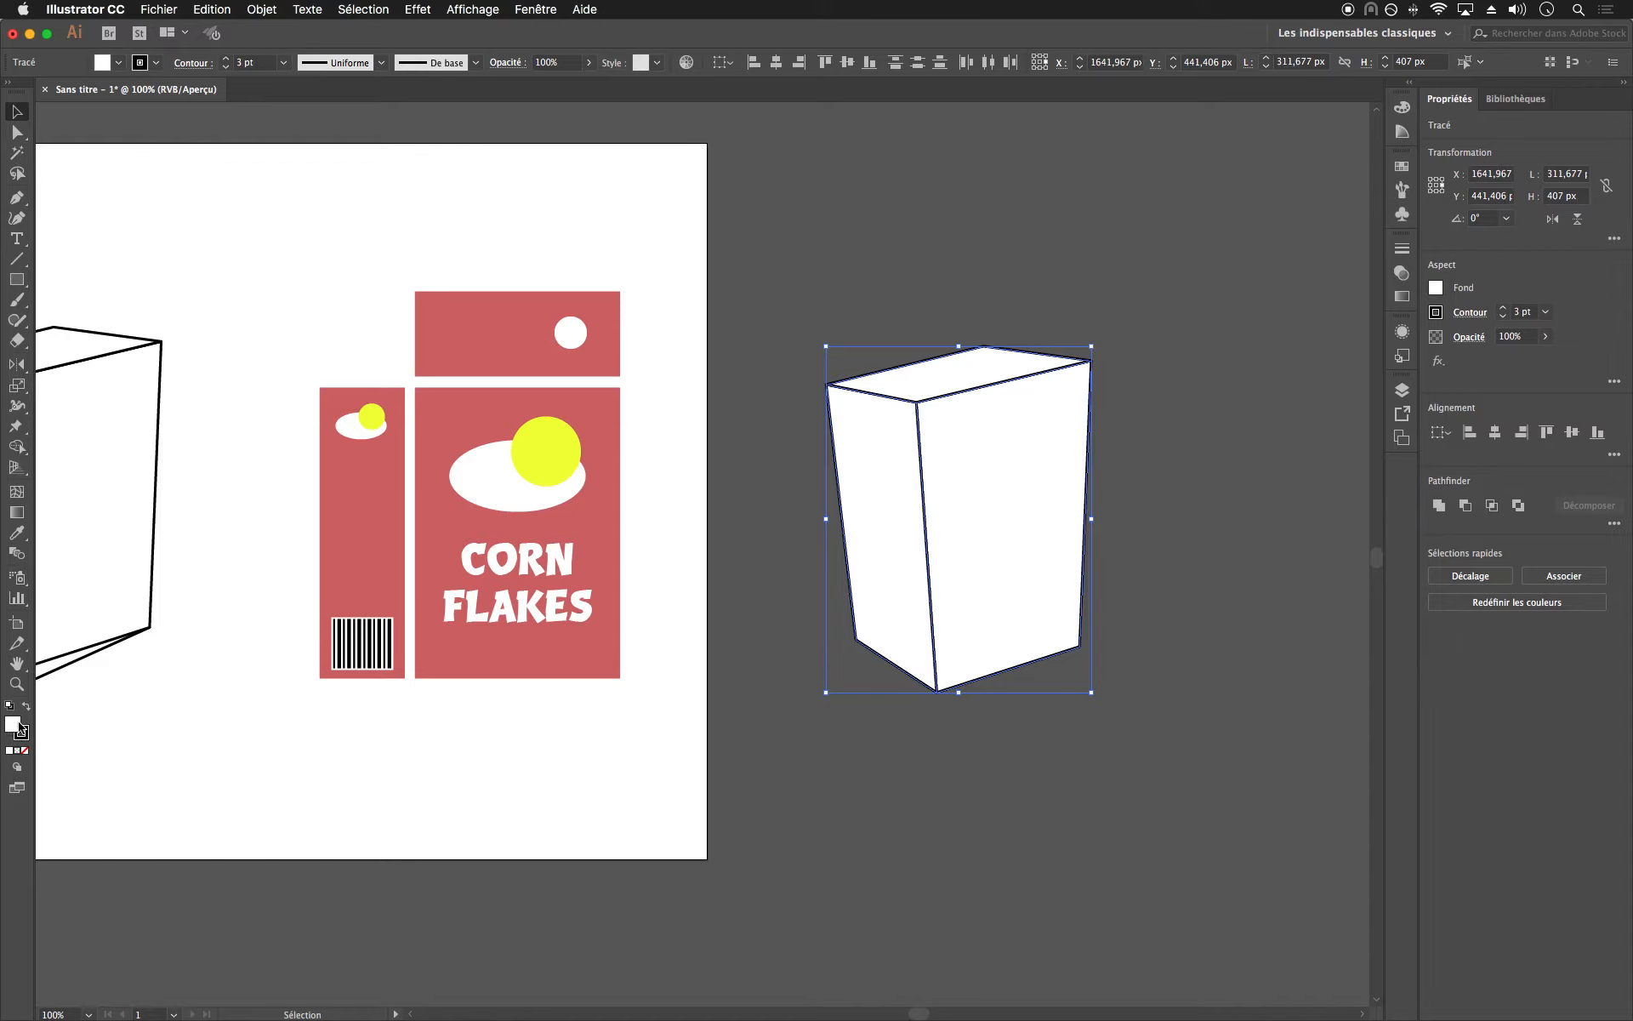
- Remove the fill from the duplicated box faces, keeping only their outlines
click(26, 752)
click(740, 431)
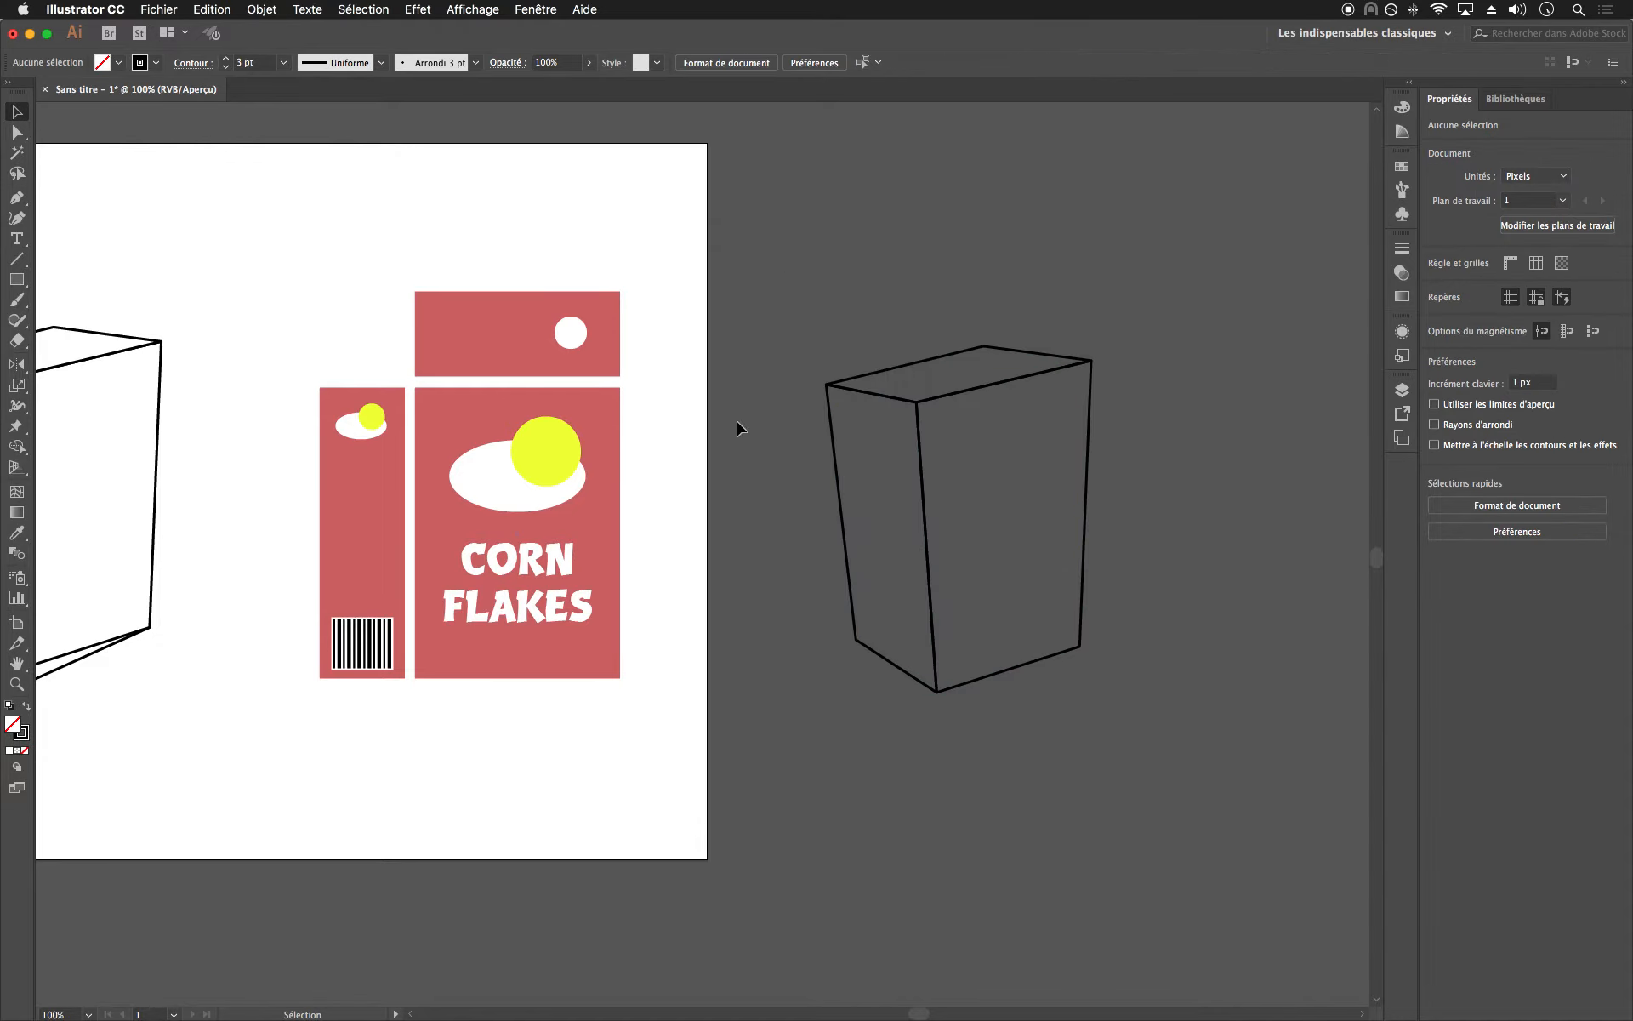
- Group the red rectangle and white circle of the box's top panel artwork
scroll(740, 430, left, 10)
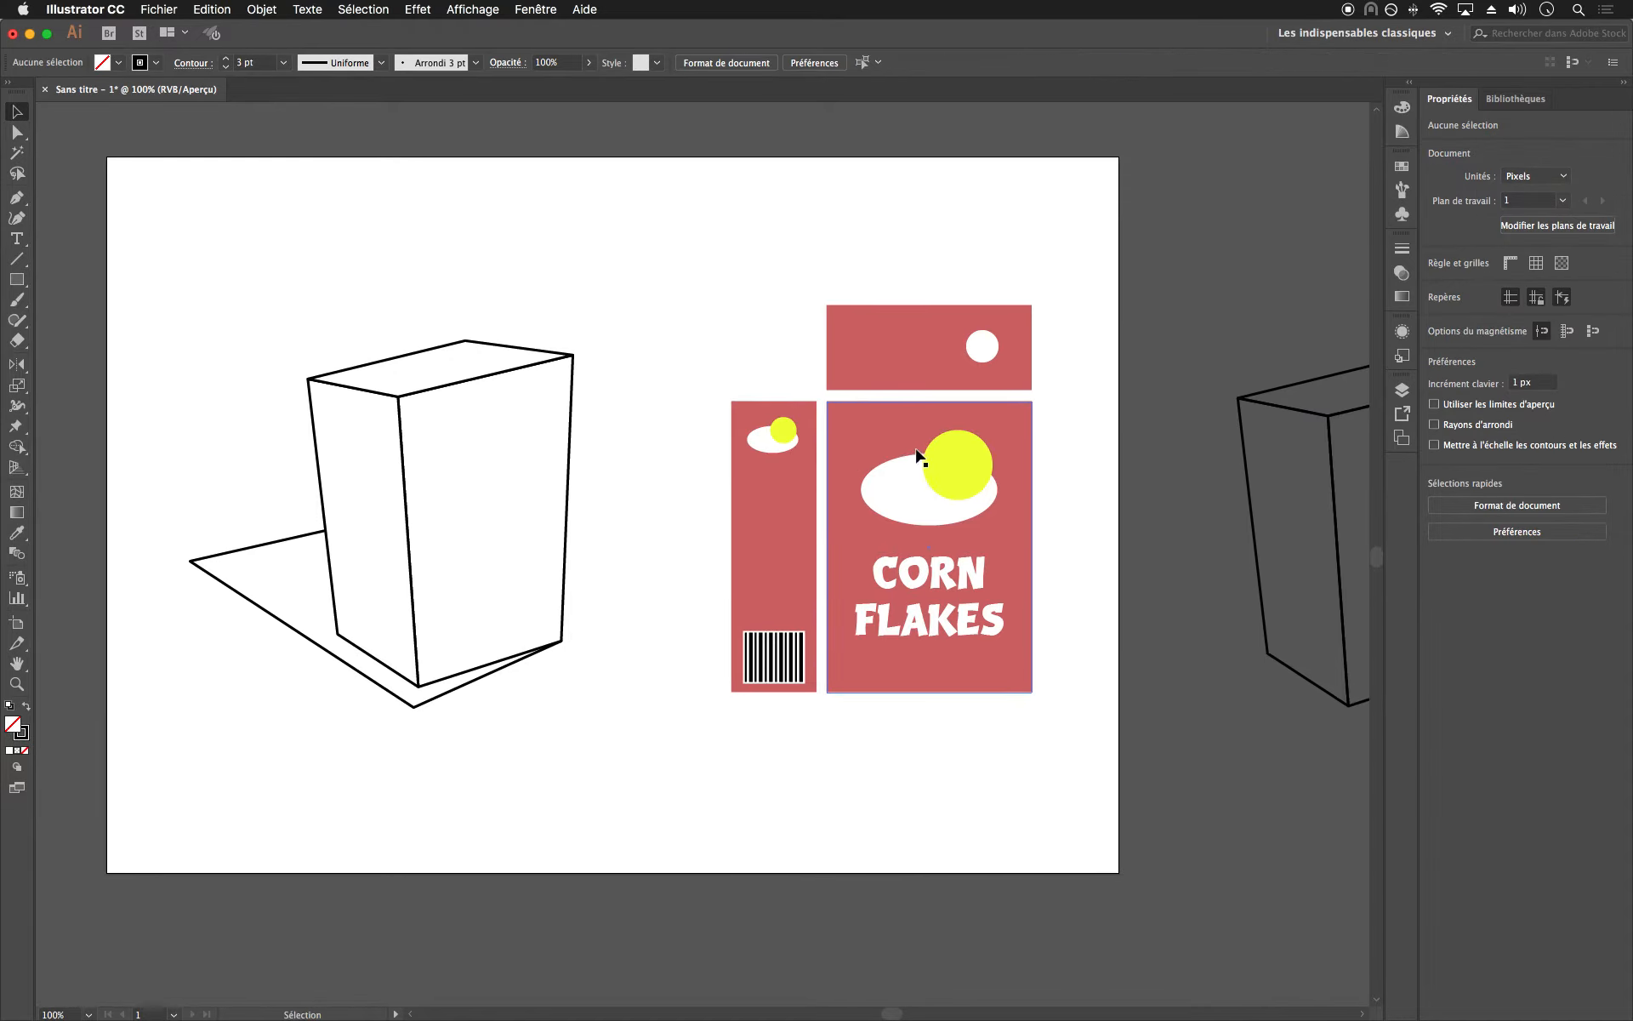
drag(805, 272, 1048, 386)
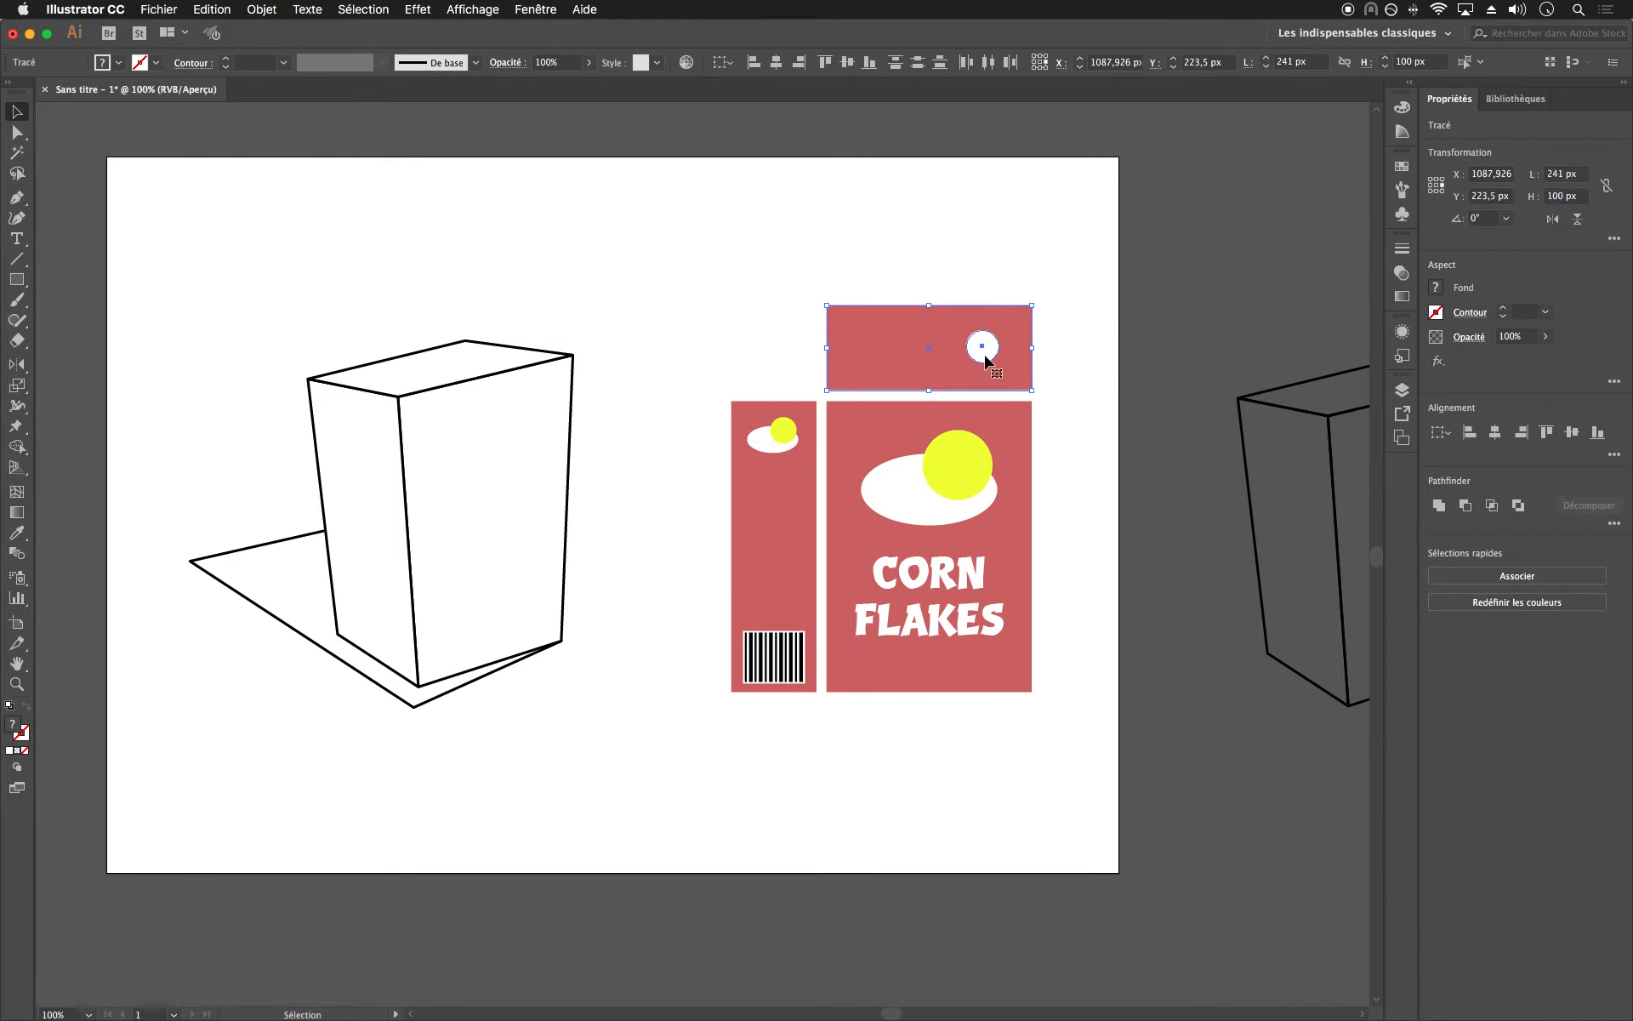
key(super+g)
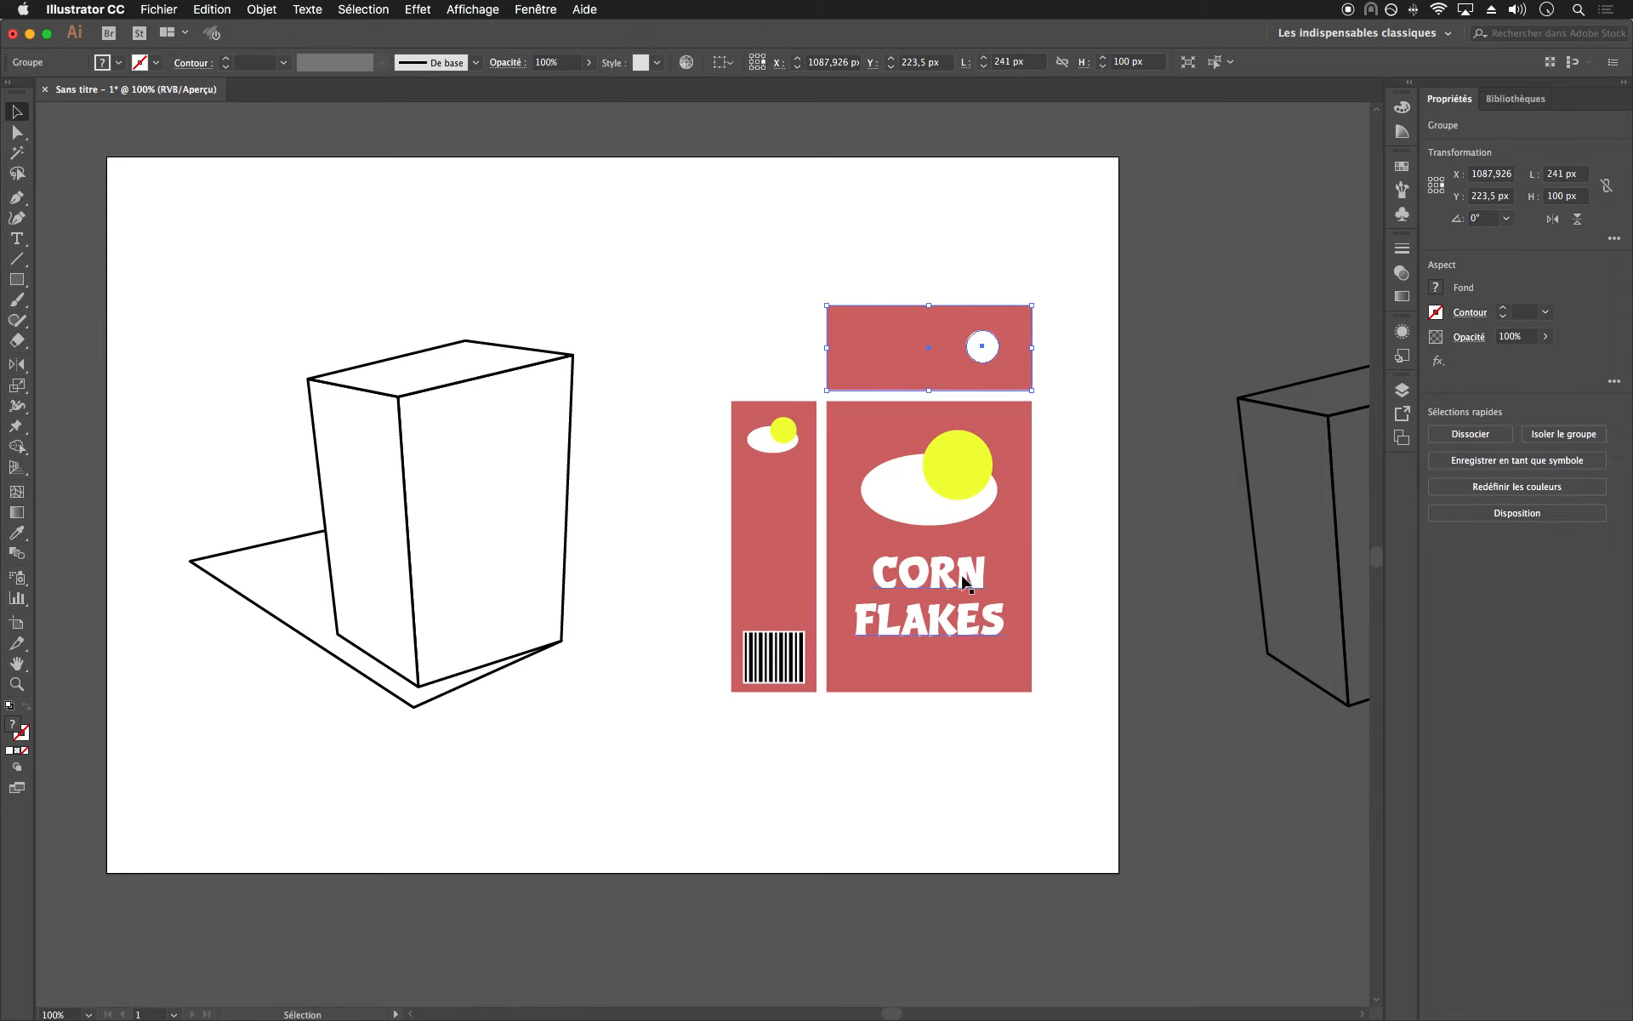
- Convert the CORN FLAKES text on the front panel artwork to outlines
click(965, 583)
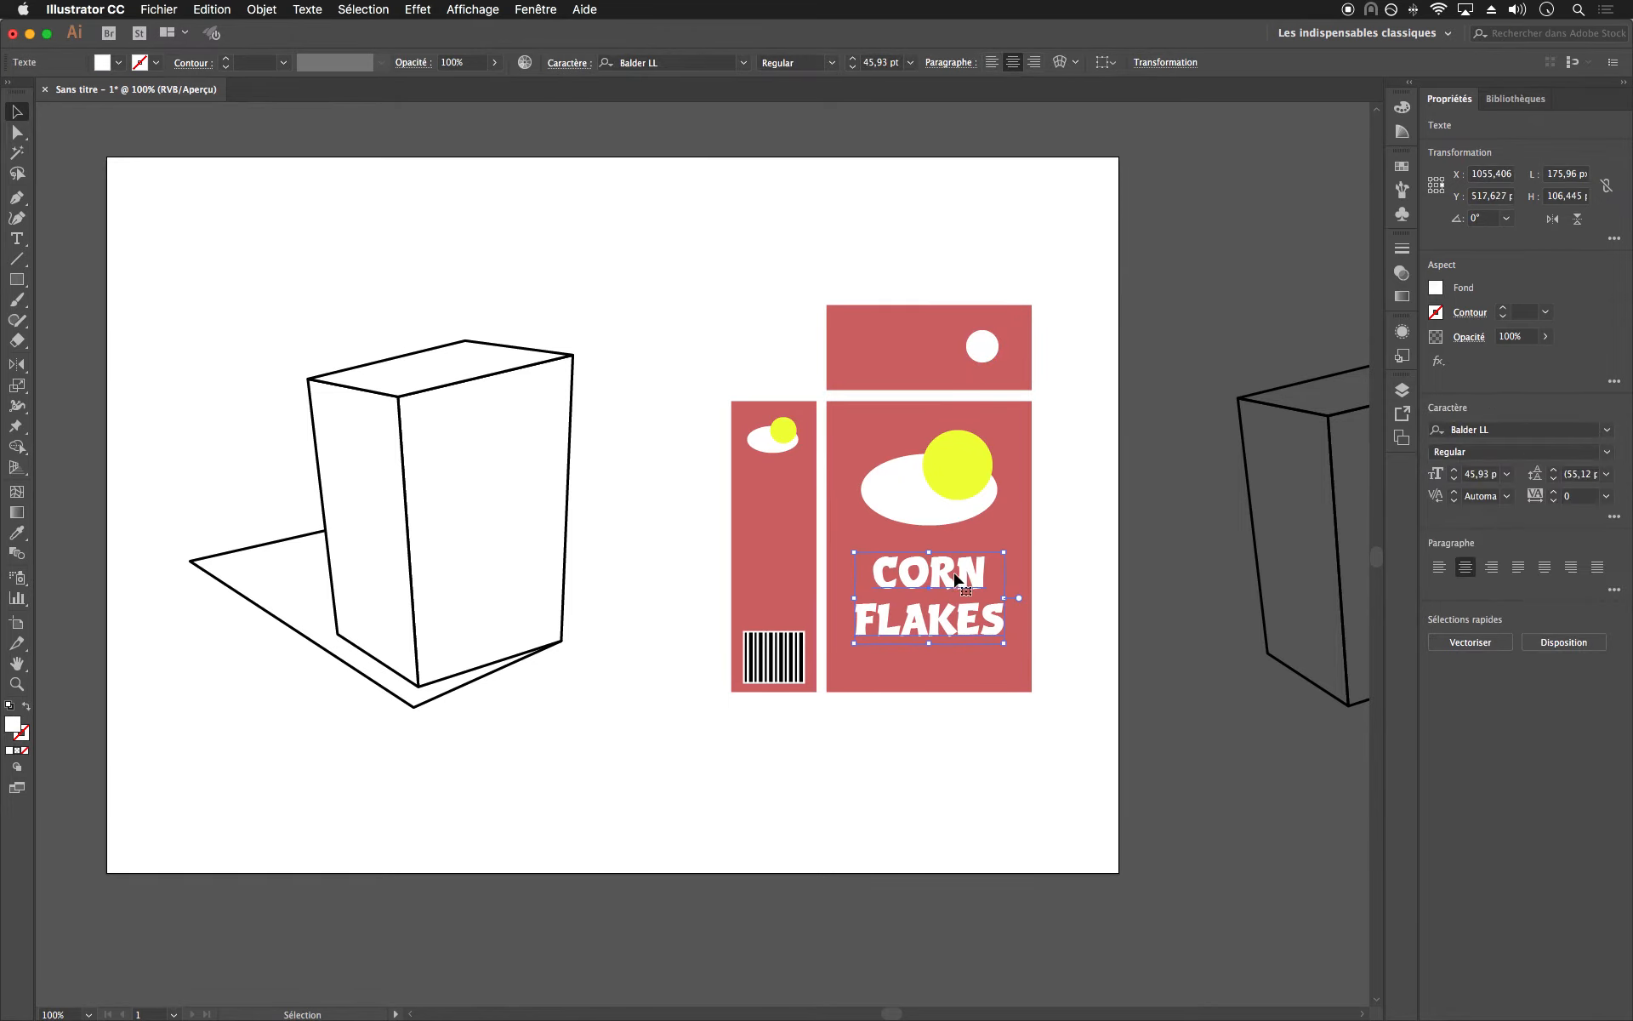
click(303, 13)
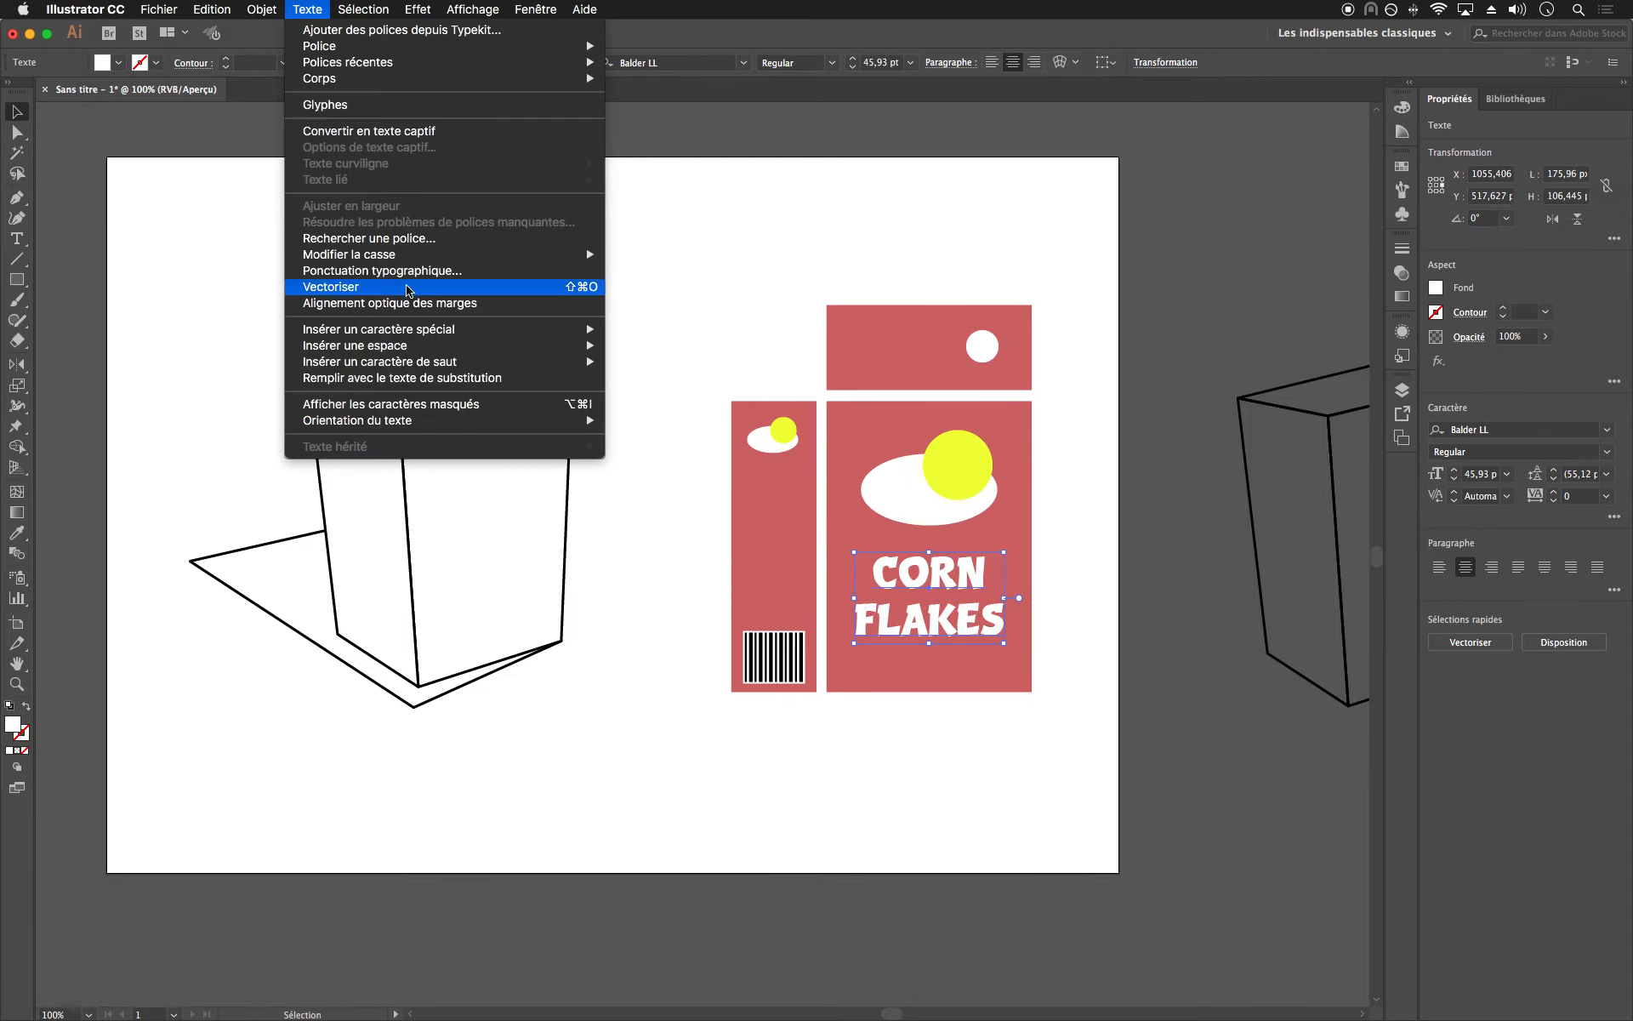
click(752, 321)
click(733, 255)
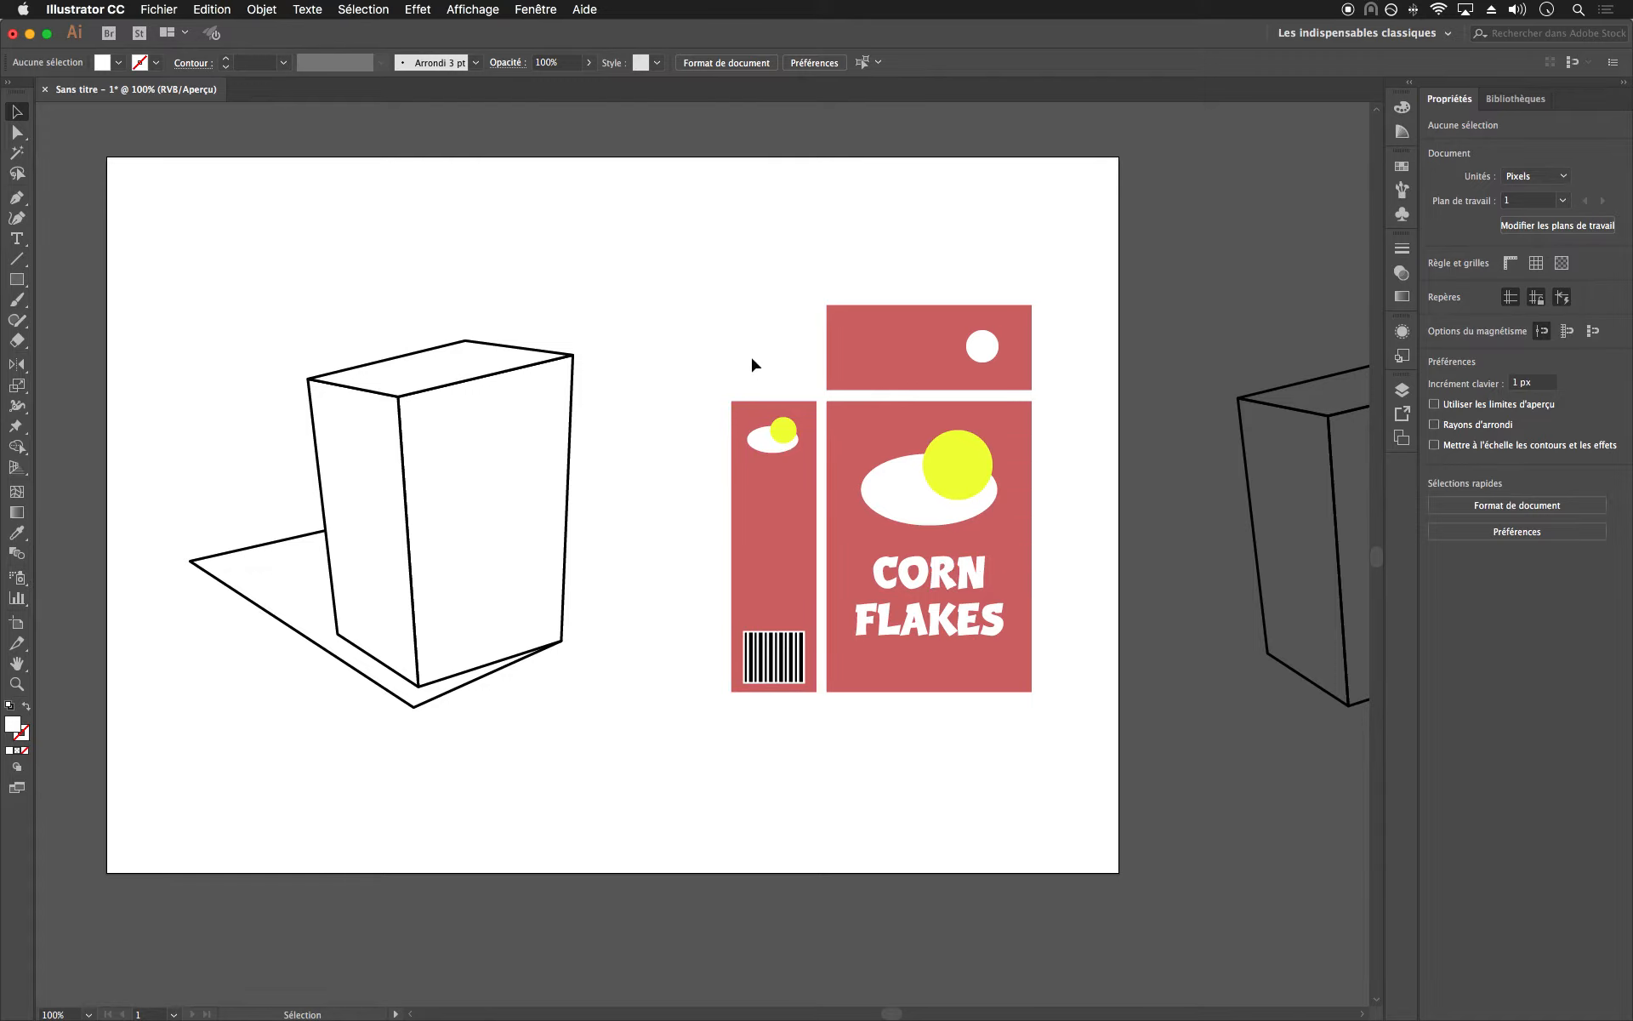
- Group the front panel artwork, and group the narrow barcode side panel artwork as a separate group
drag(1038, 394, 852, 696)
key(super+g)
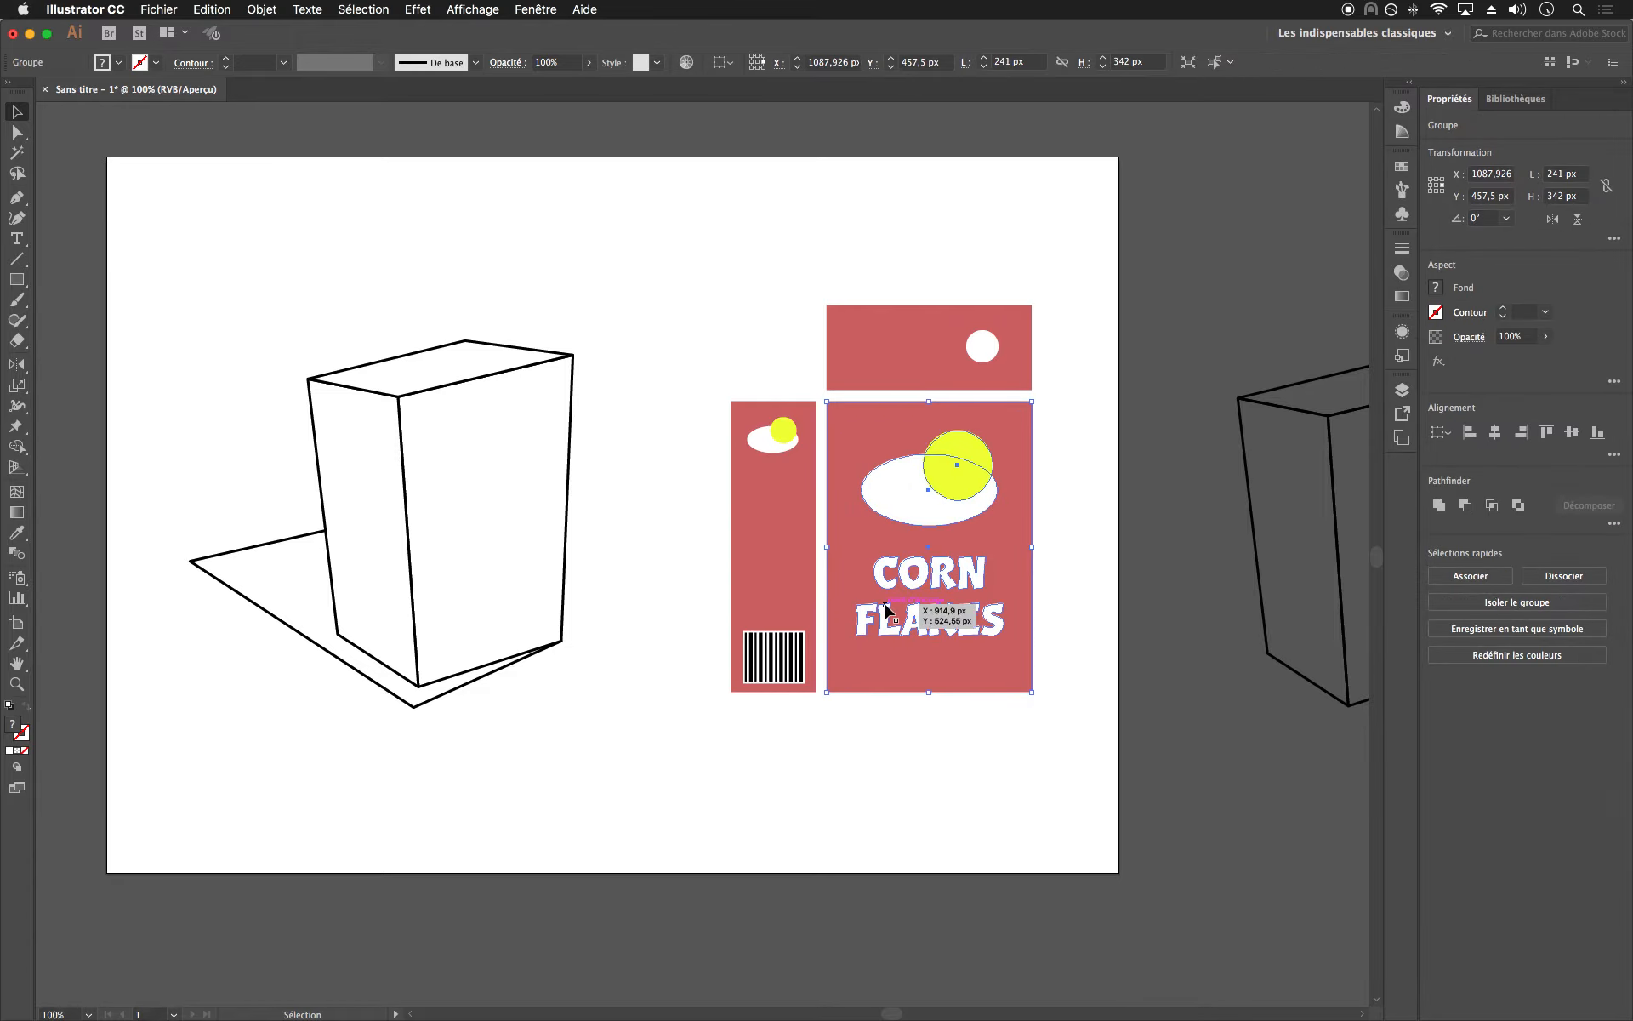
click(685, 378)
drag(701, 356, 819, 718)
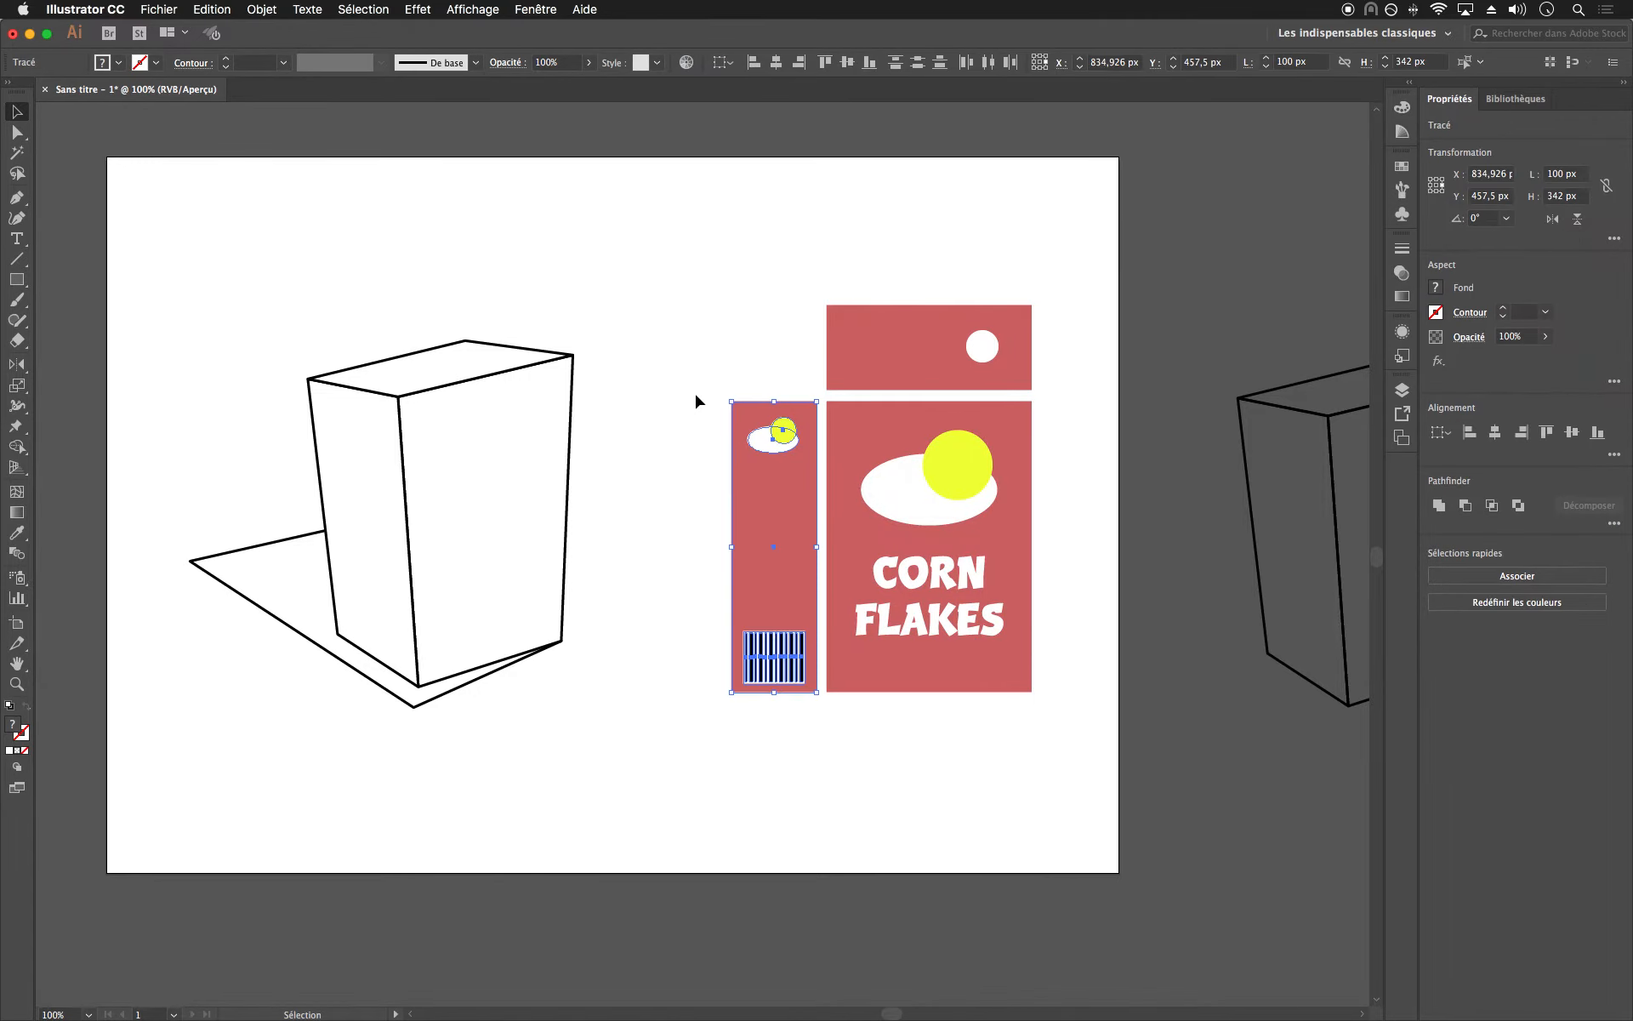
key(super+g)
click(677, 305)
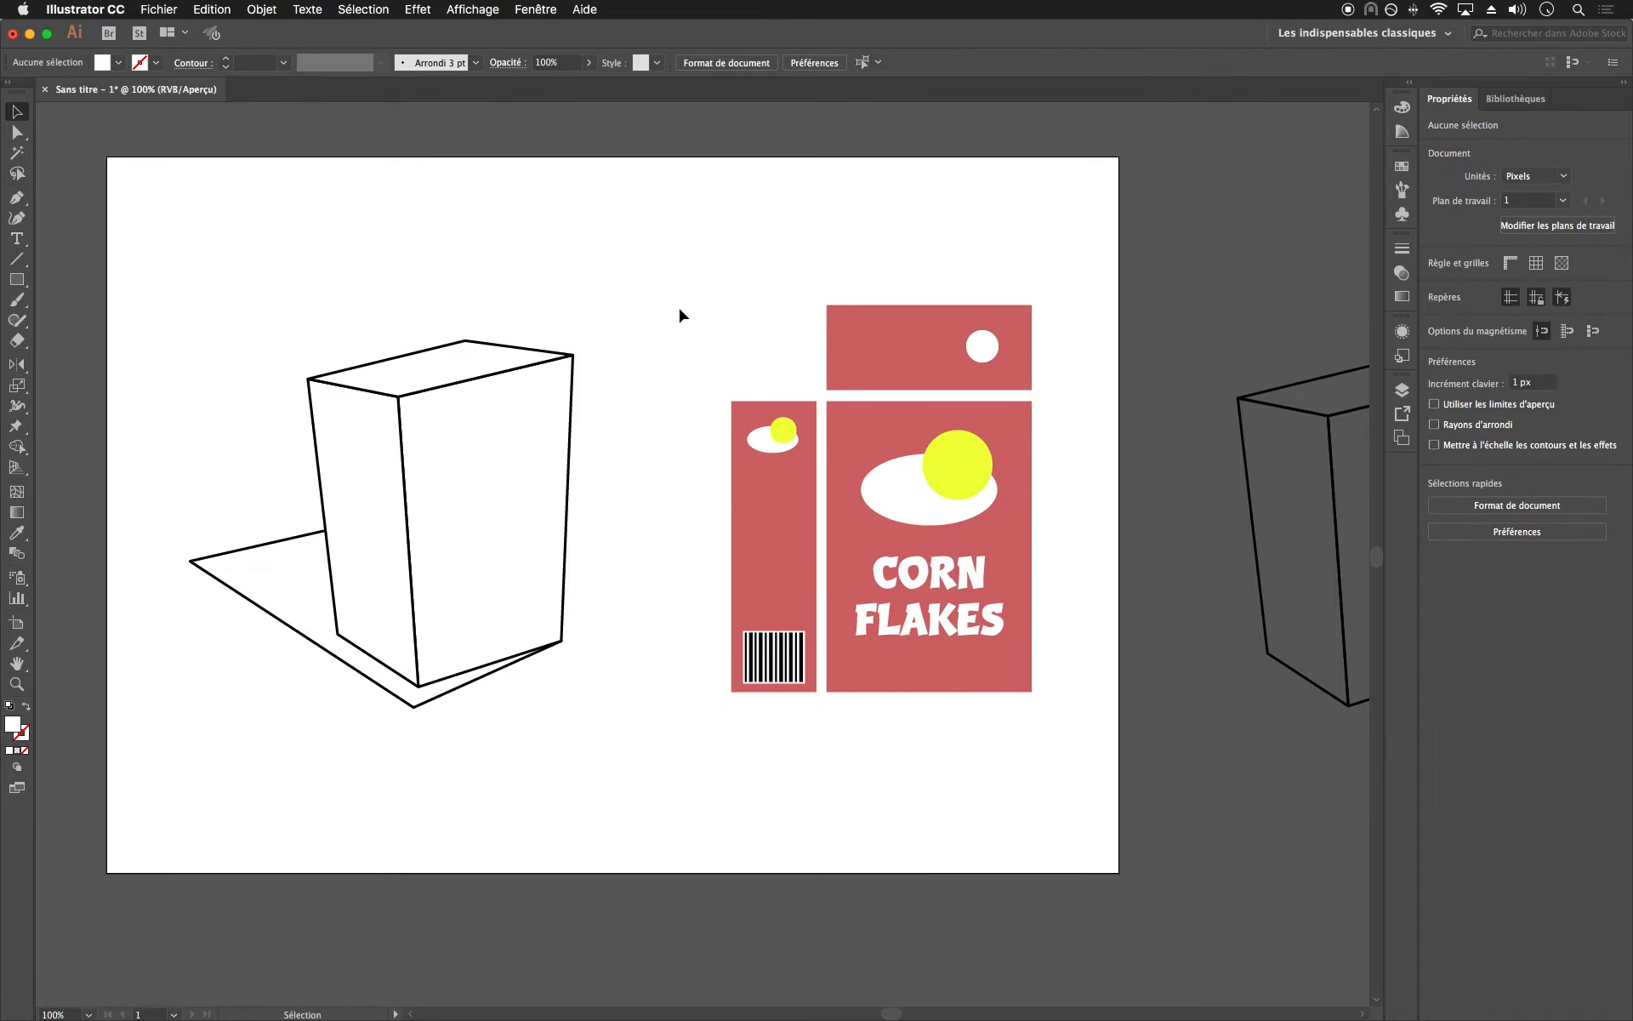
- Fit the CORN FLAKES front panel artwork to the box's front face with an envelope distortion made with the top object
click(949, 510)
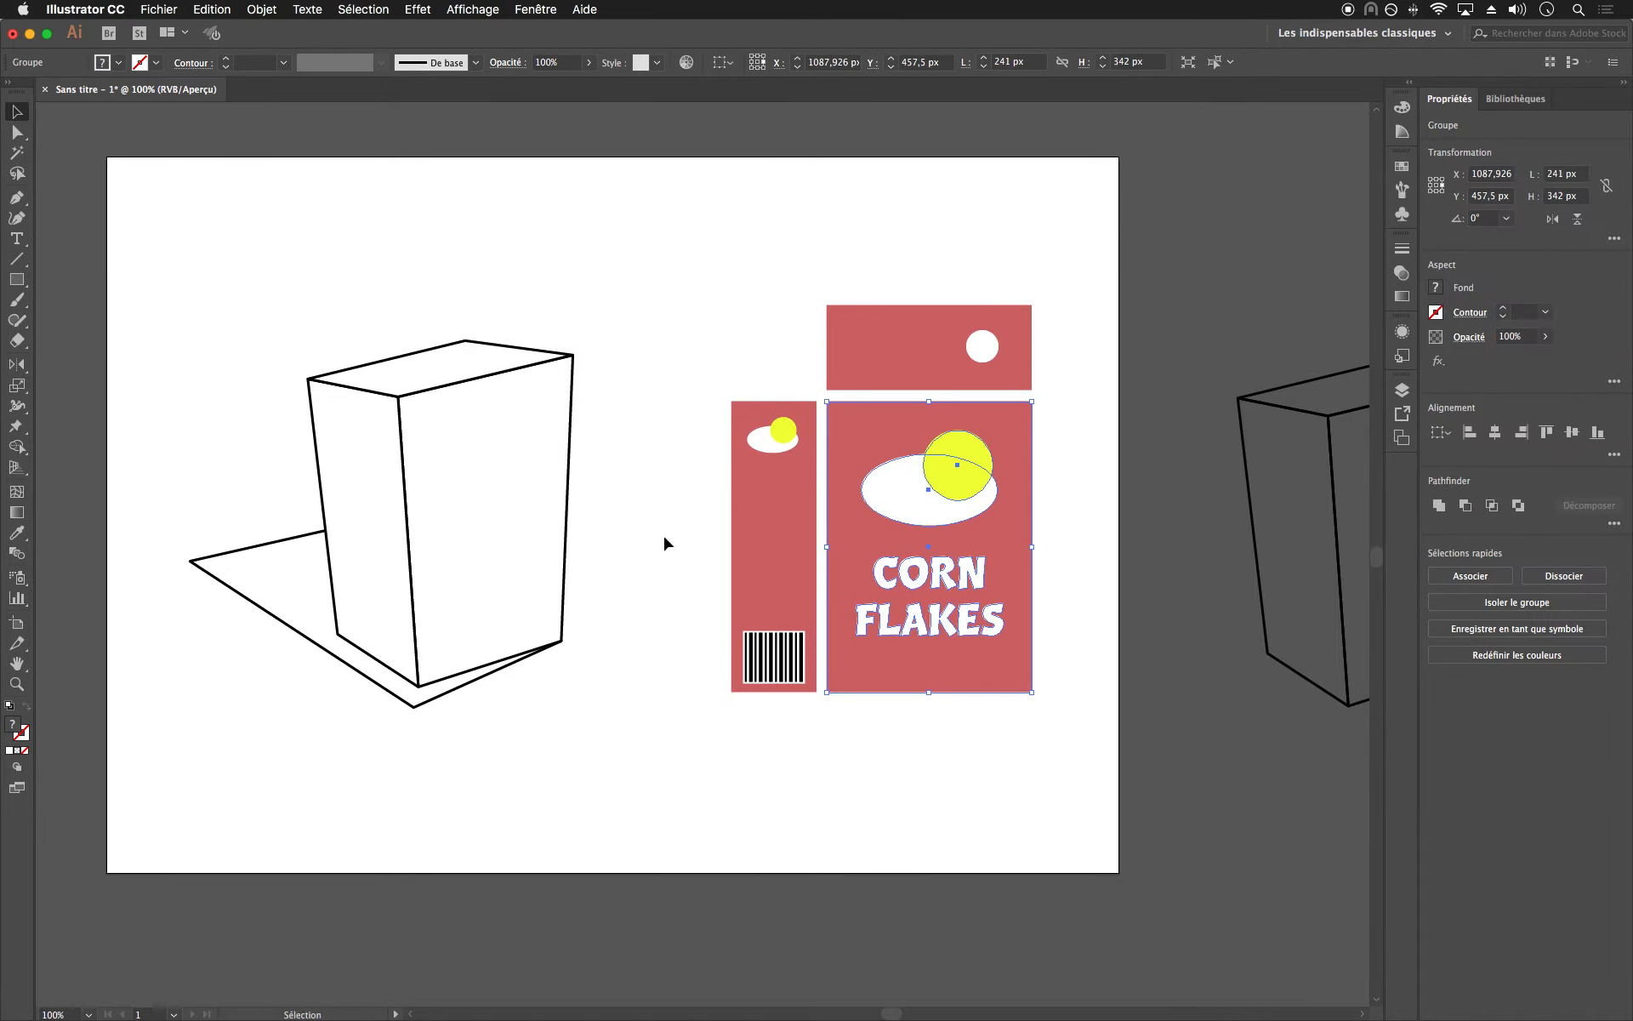
shift+click(484, 463)
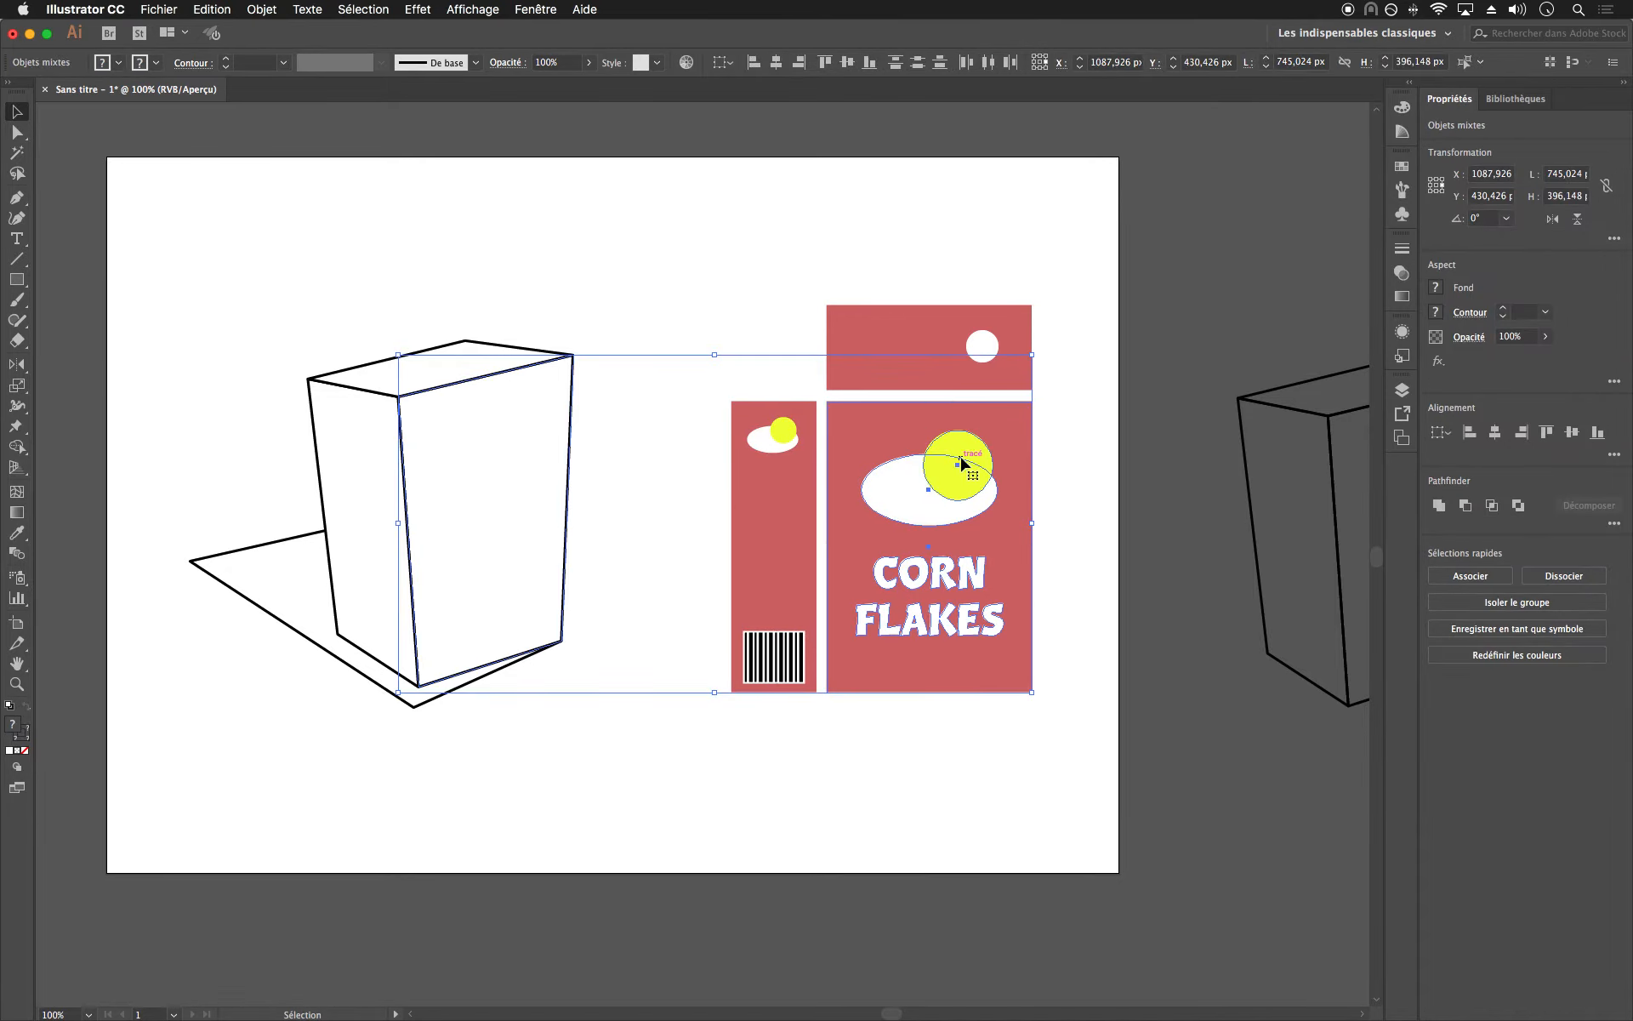
click(731, 265)
click(513, 463)
shift+click(930, 512)
click(263, 10)
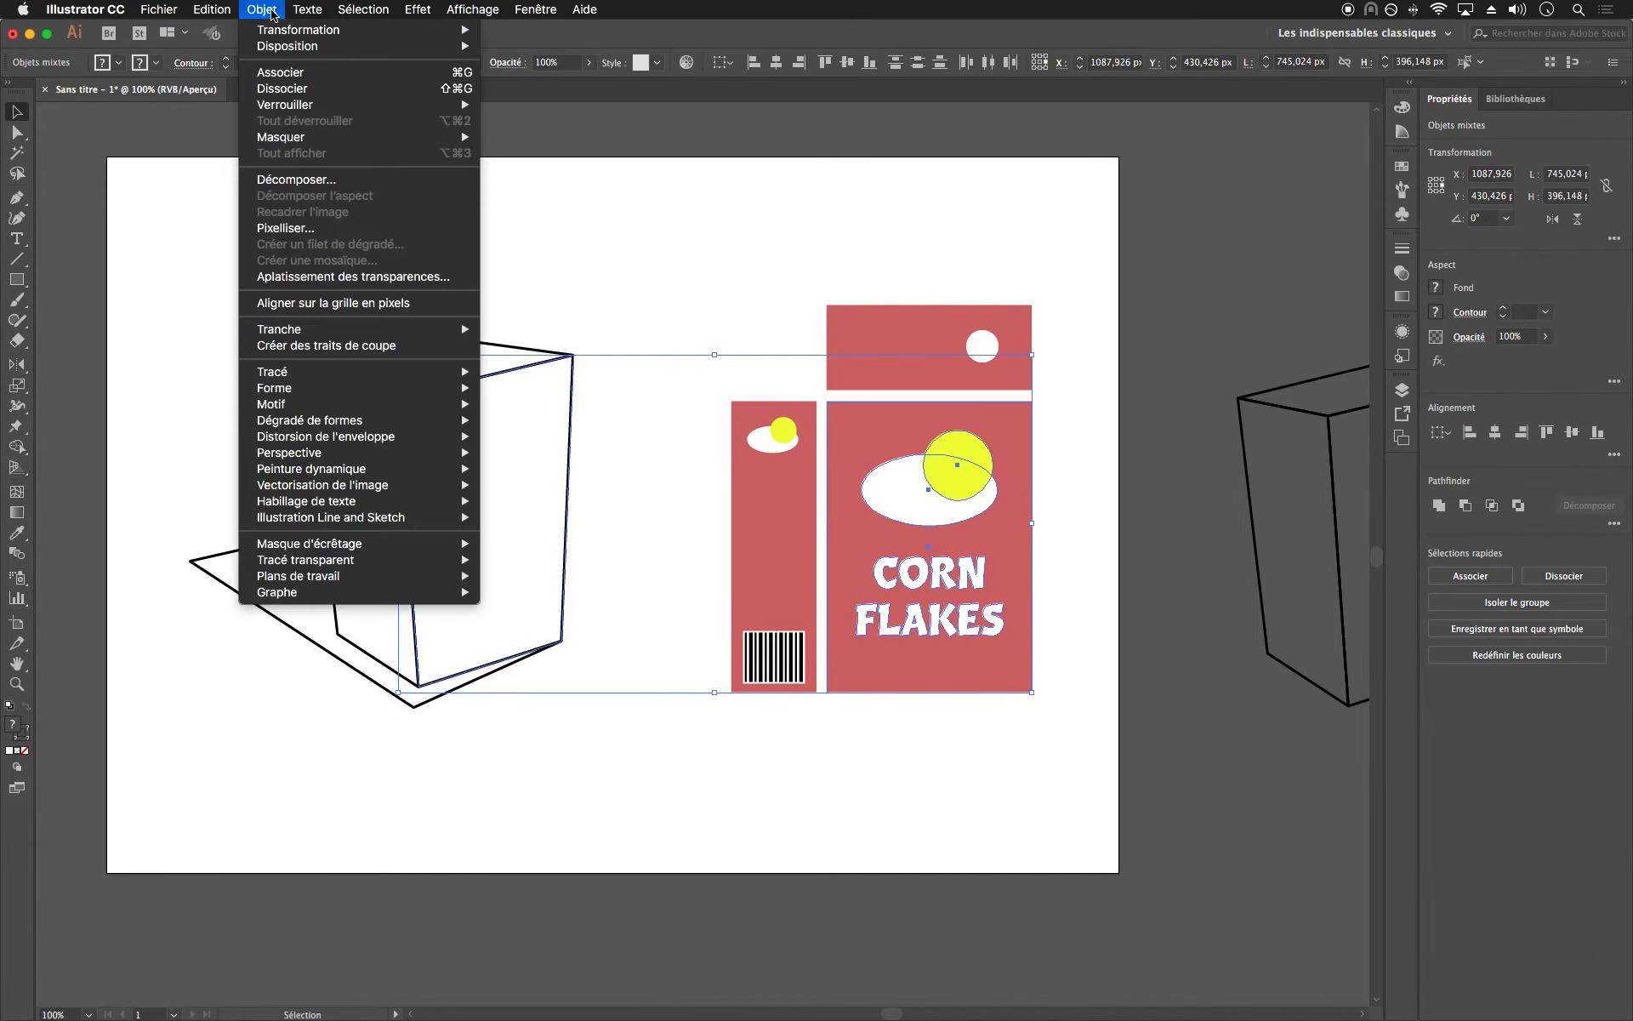
mouse_move(357, 443)
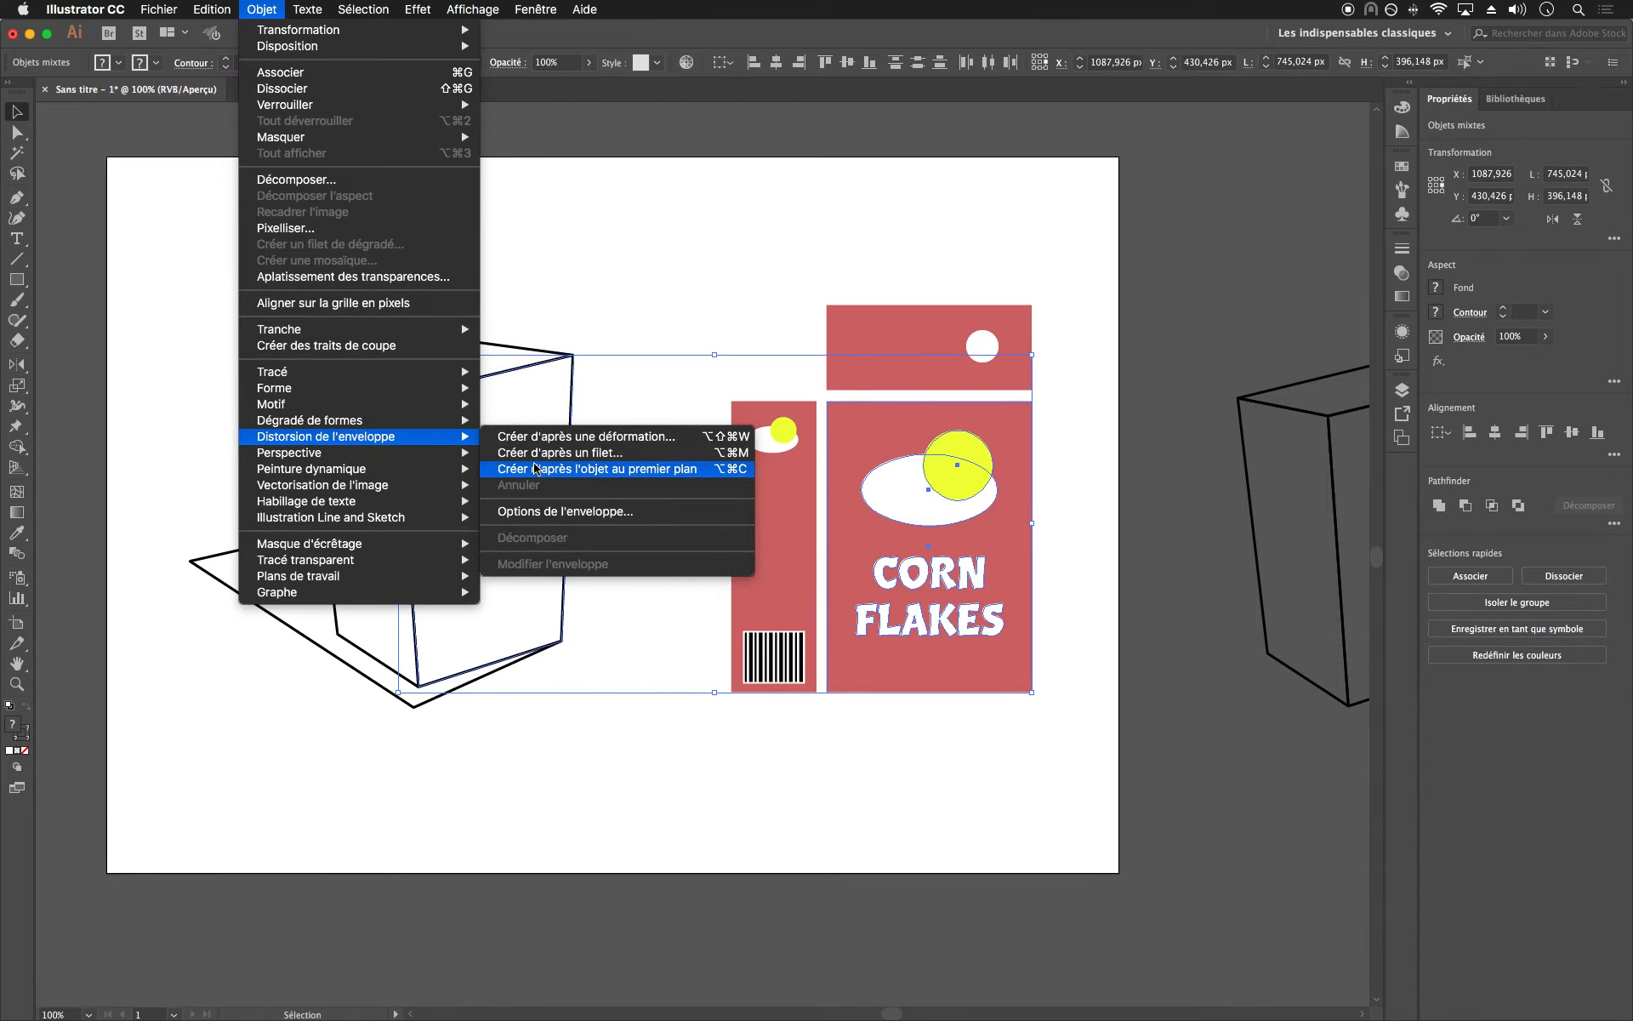
click(649, 474)
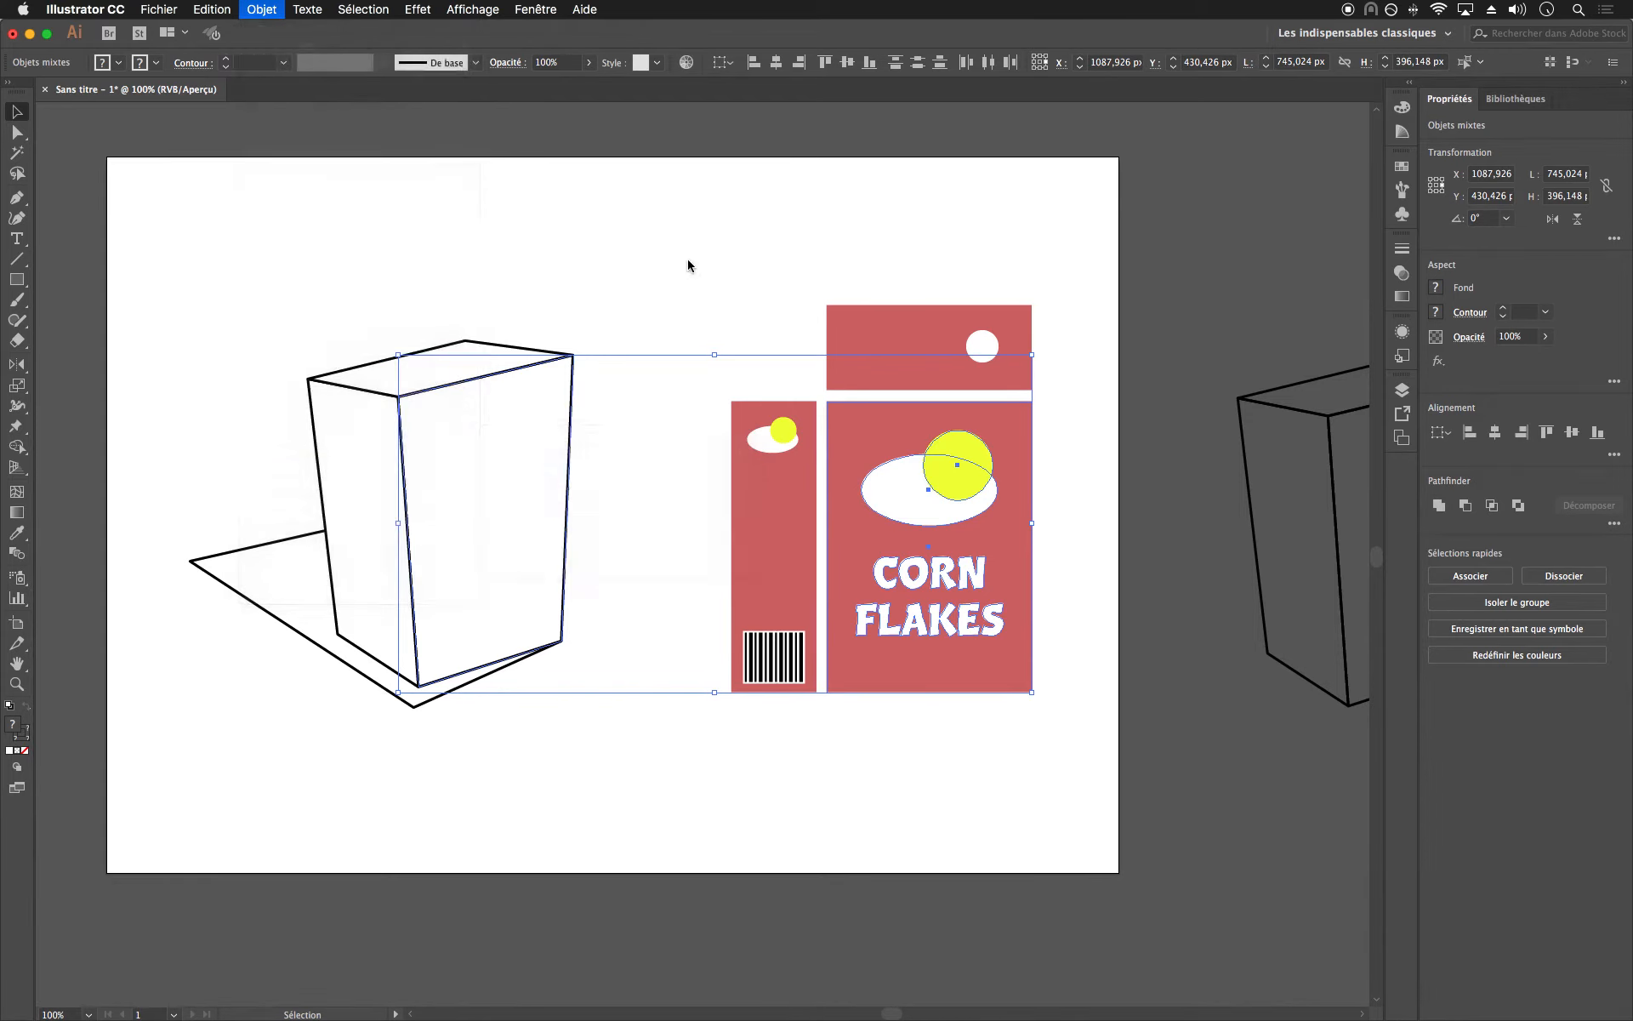
click(678, 360)
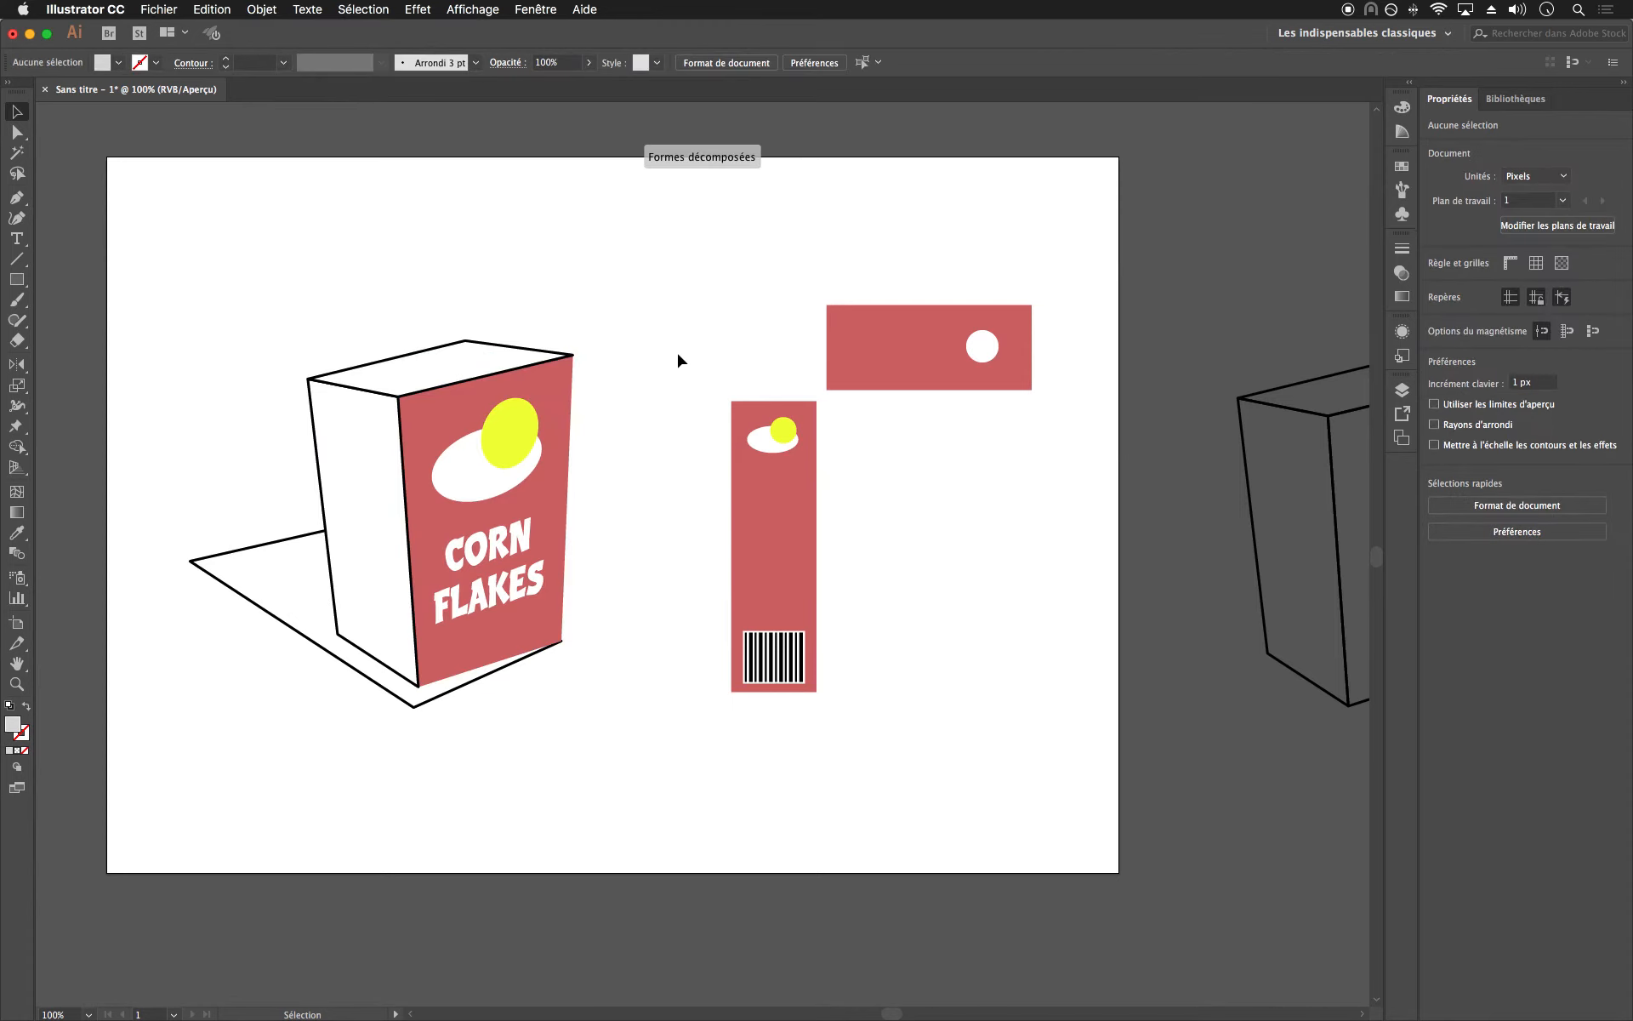
- Envelope-distort the top panel artwork with the white circle onto the box's top face
click(476, 346)
shift+click(882, 346)
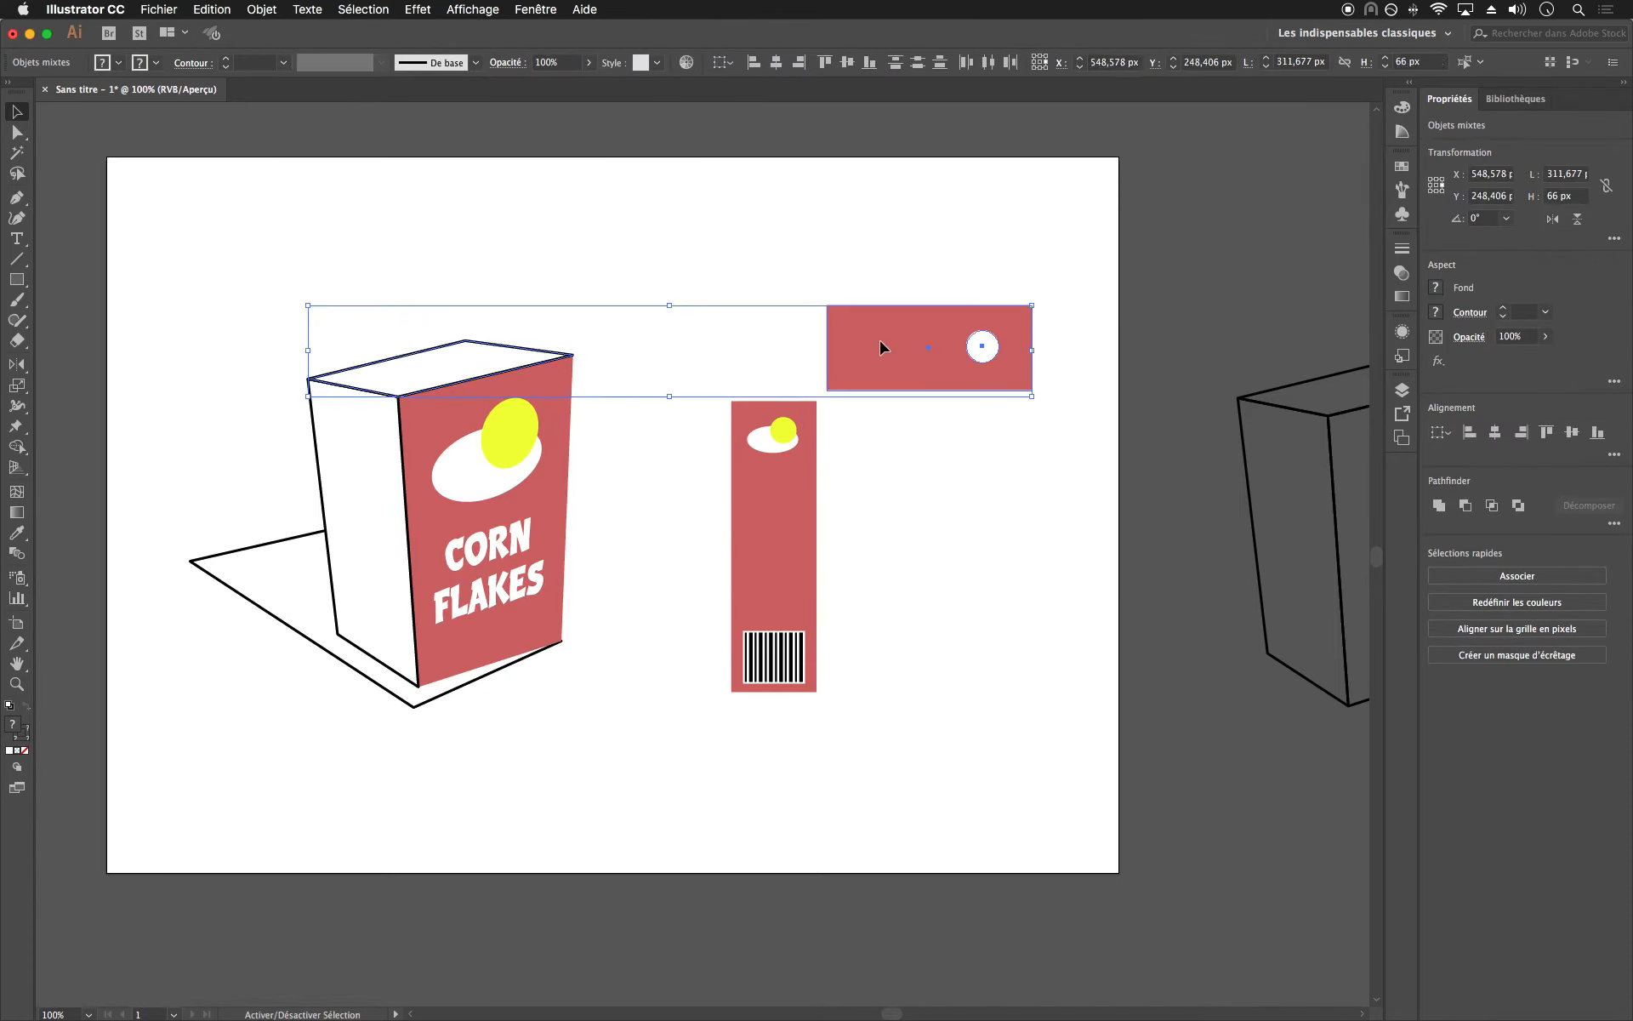
key(a)
key(super+alt+c)
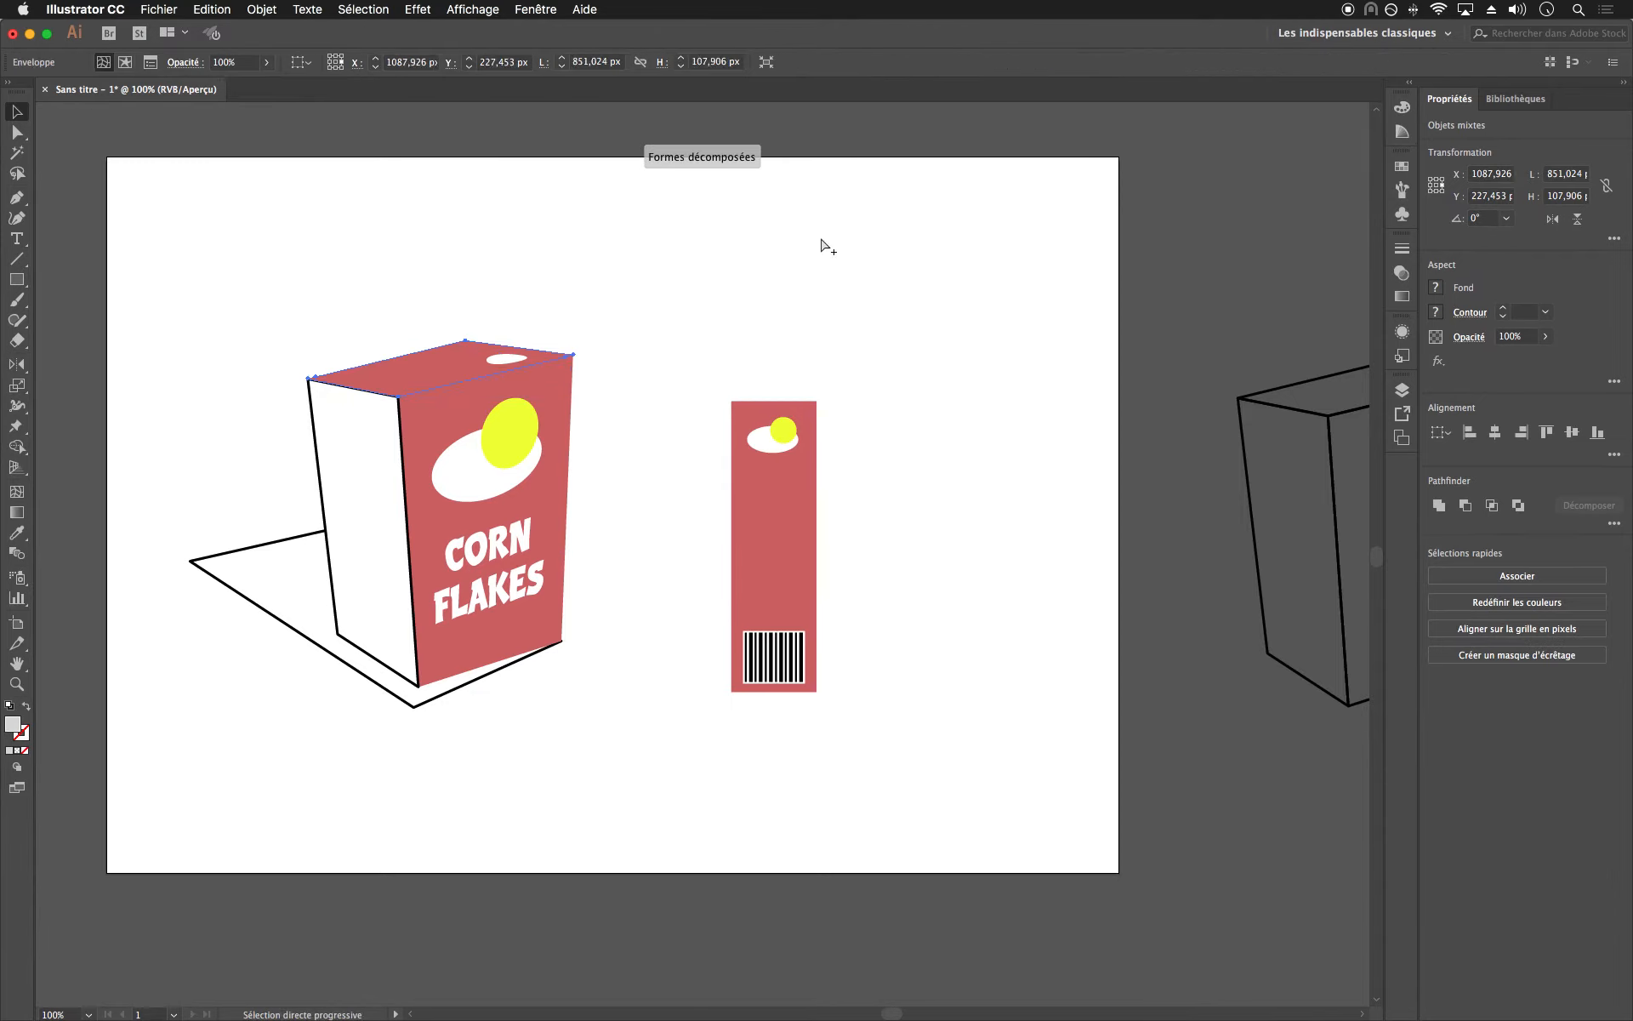
click(849, 467)
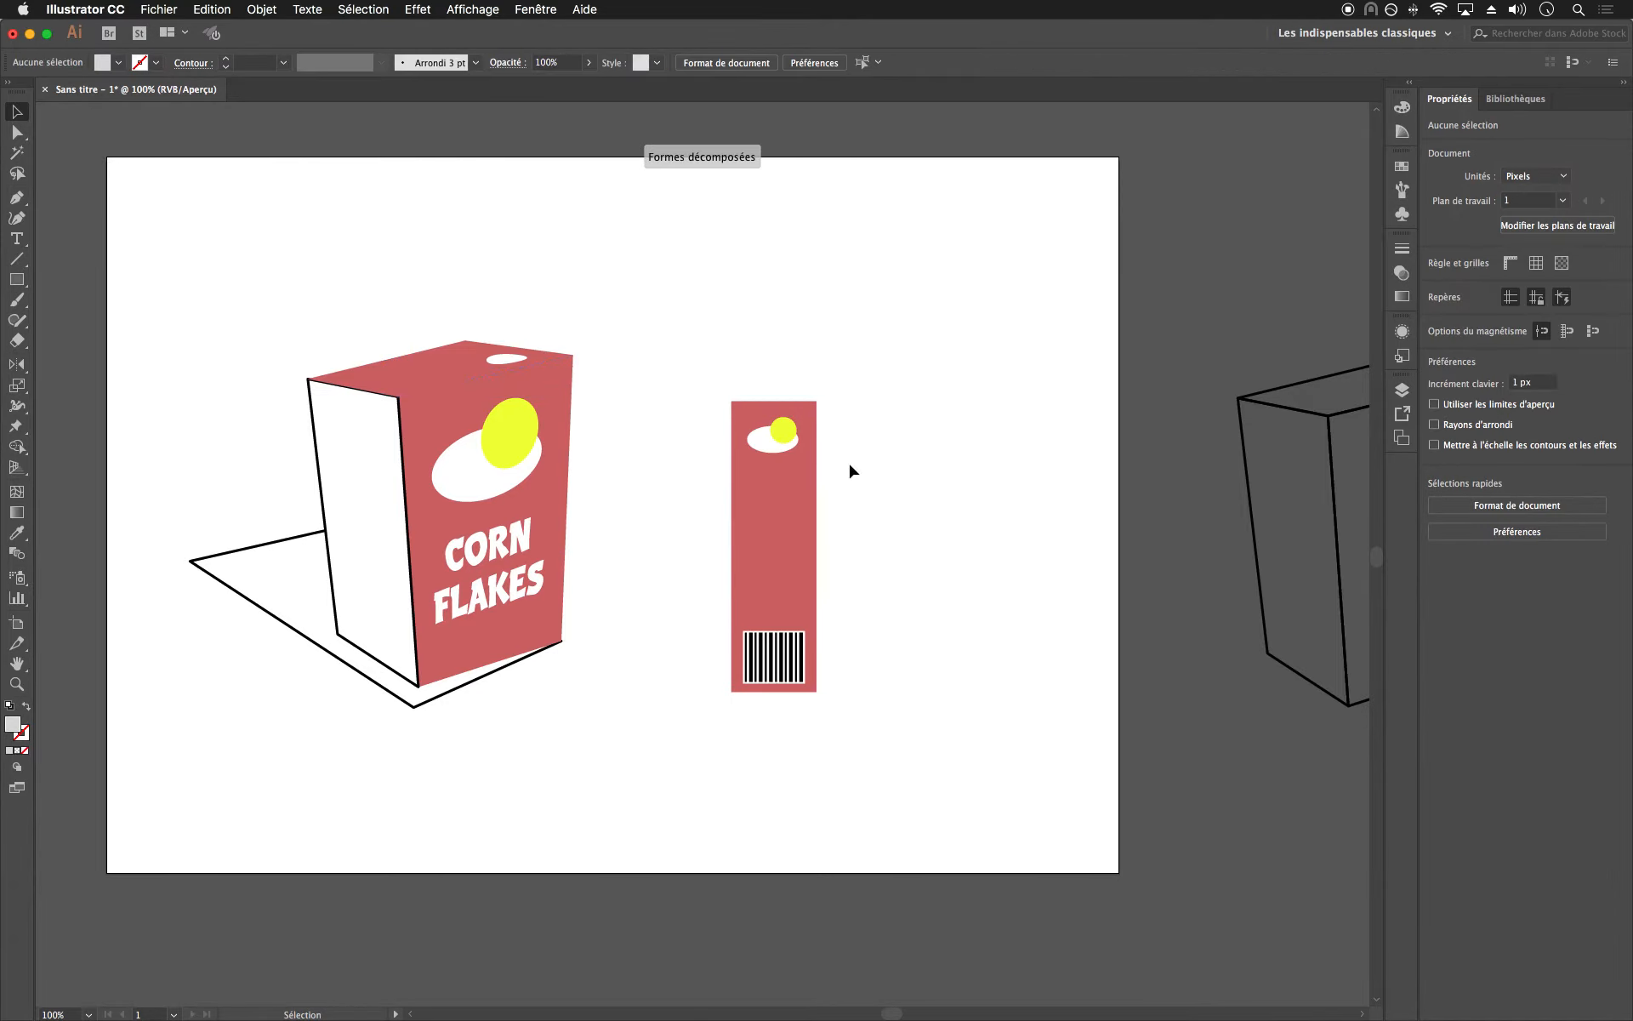
- Envelope-distort the barcode side panel artwork onto the box's narrow side face
click(375, 480)
shift+click(737, 493)
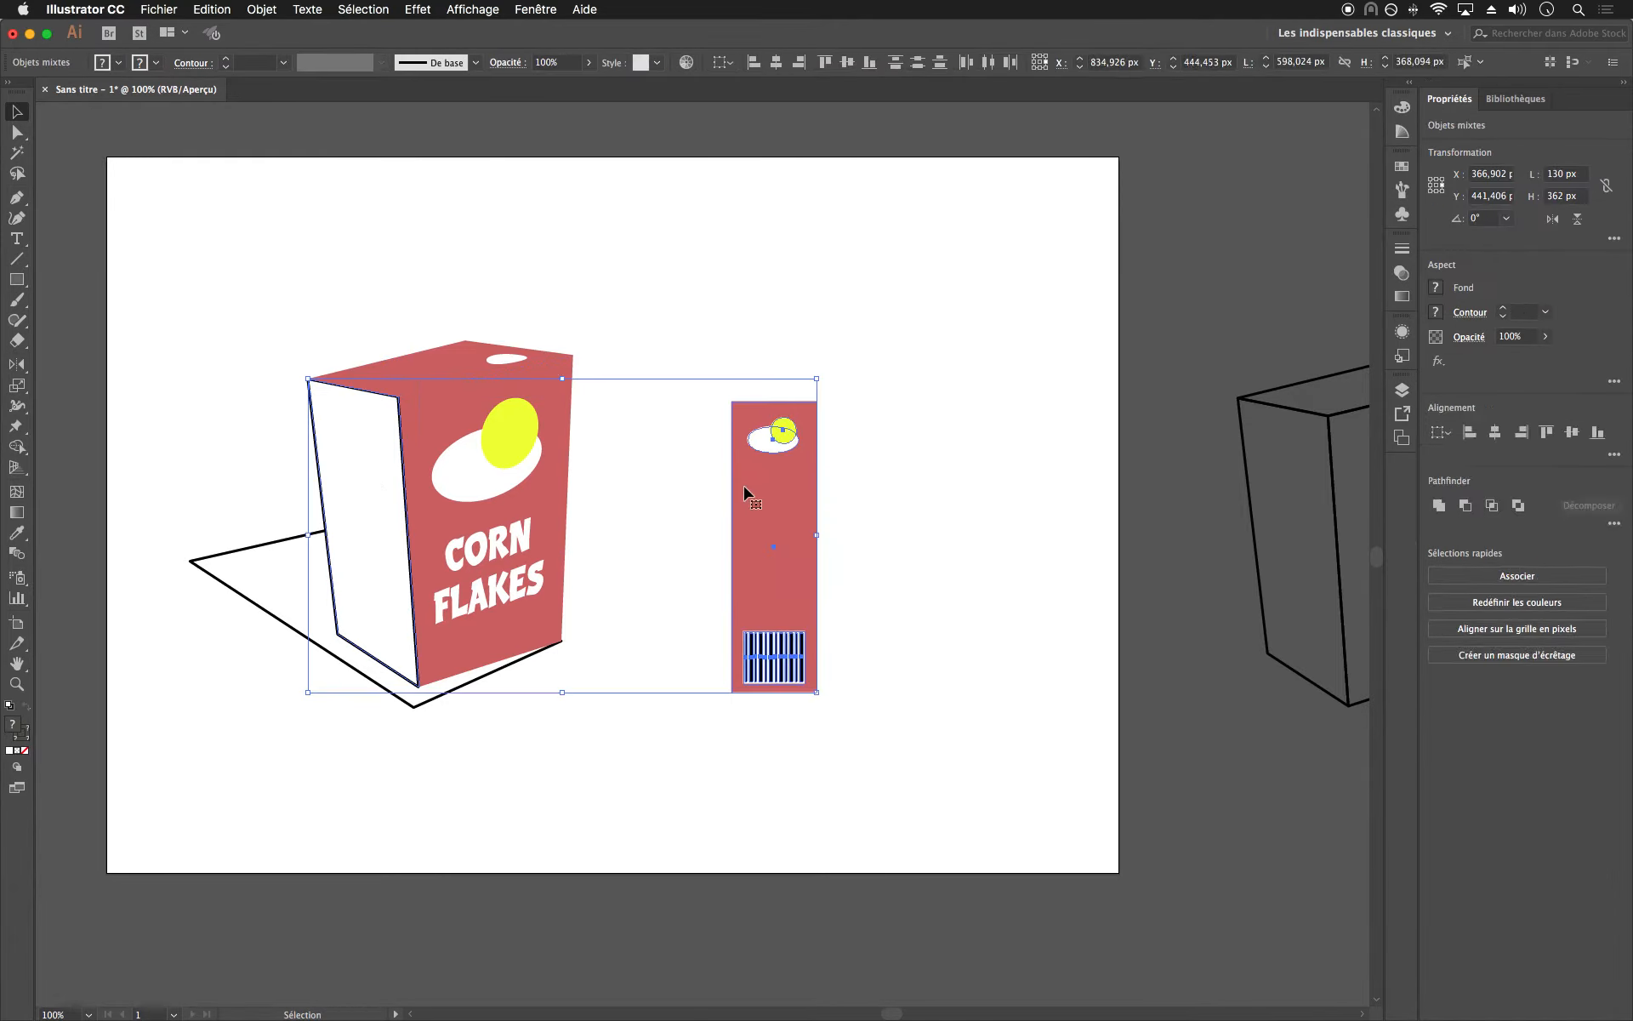
key(a)
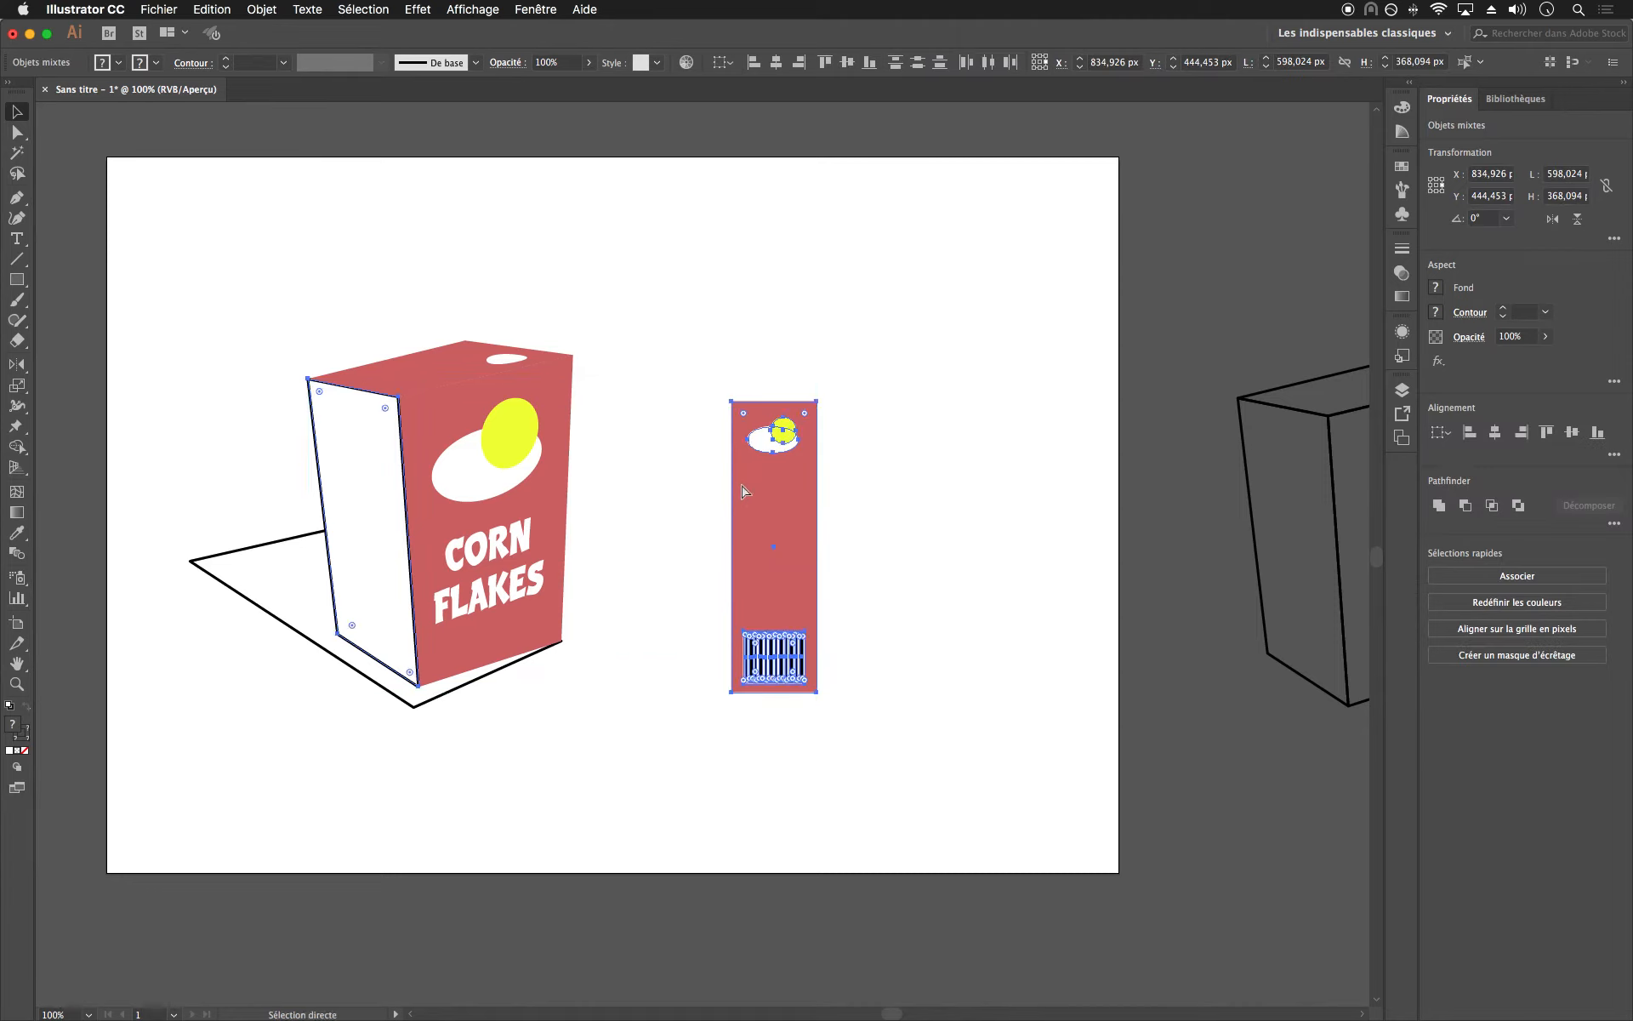
key(super+g)
key(v)
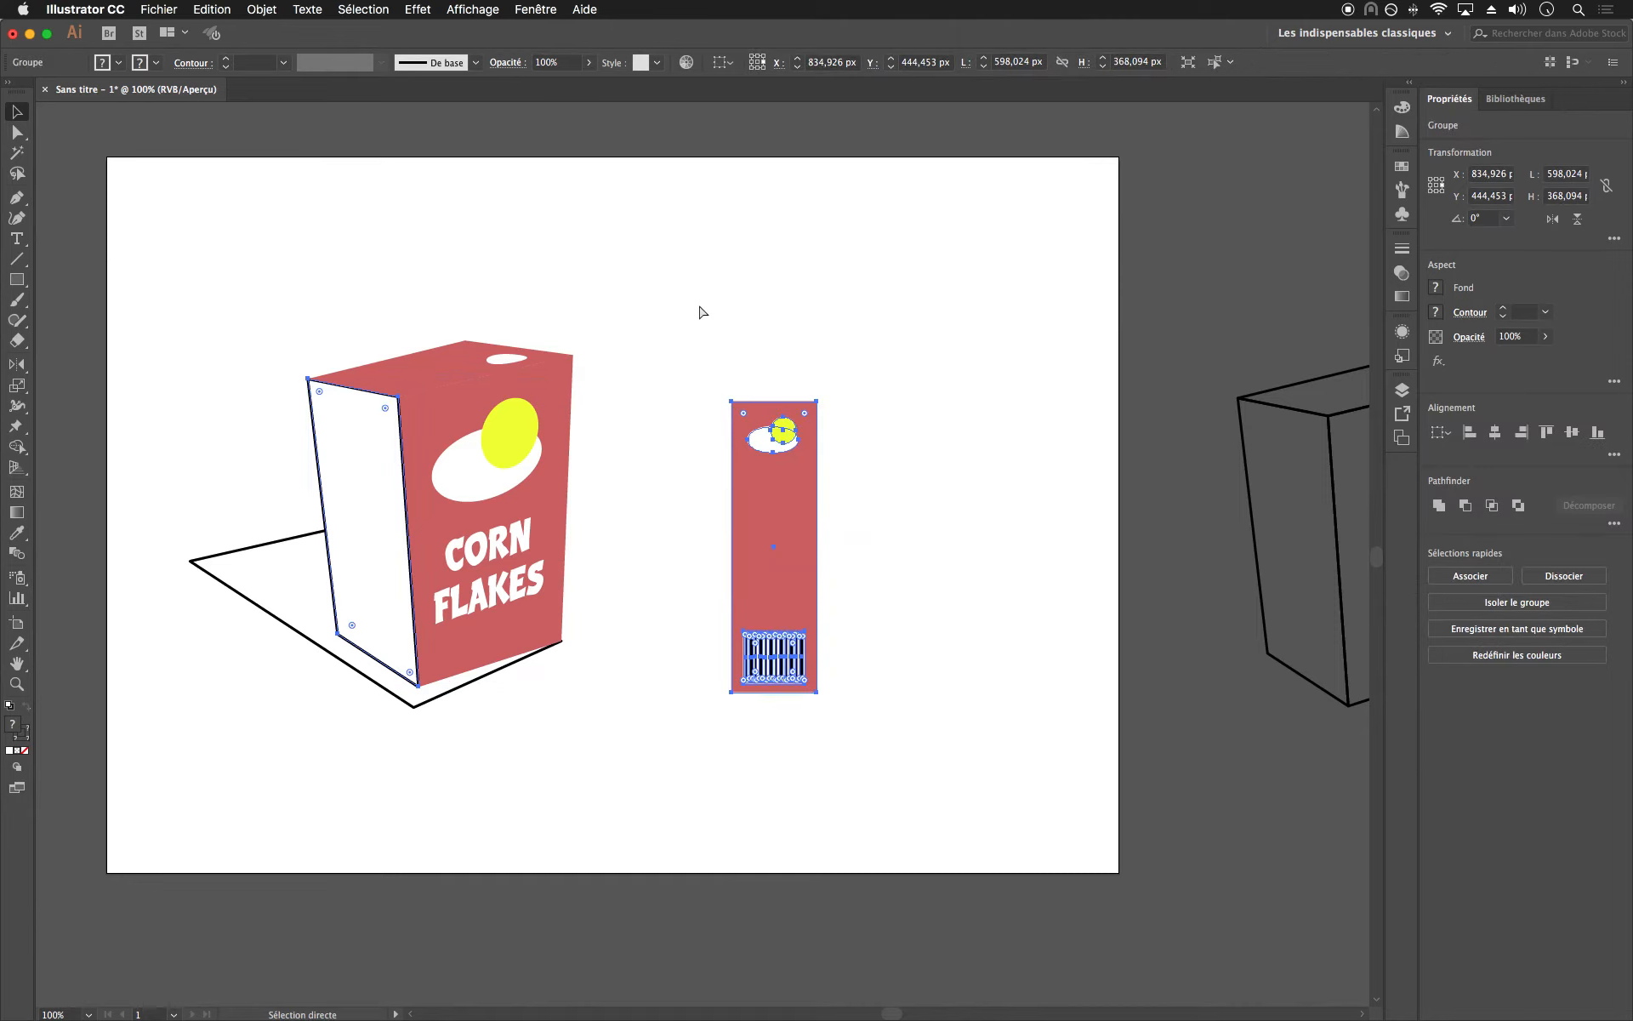
key(super+shift+g)
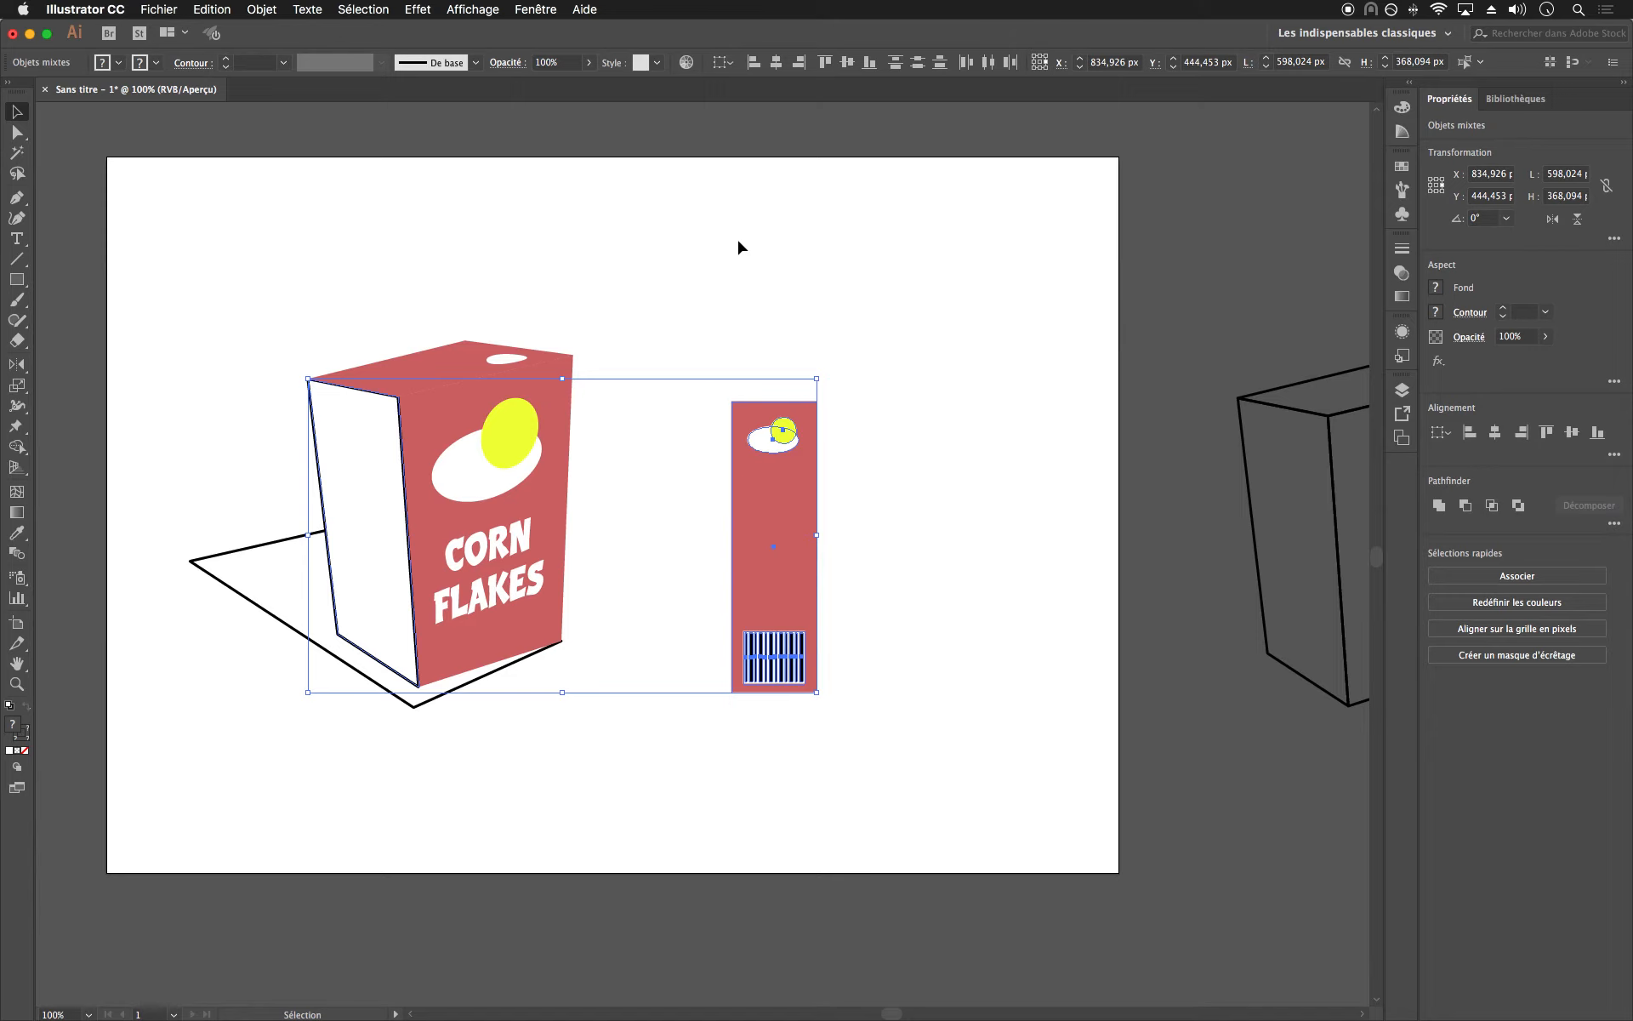
key(alt+super)
key(alt+super+c)
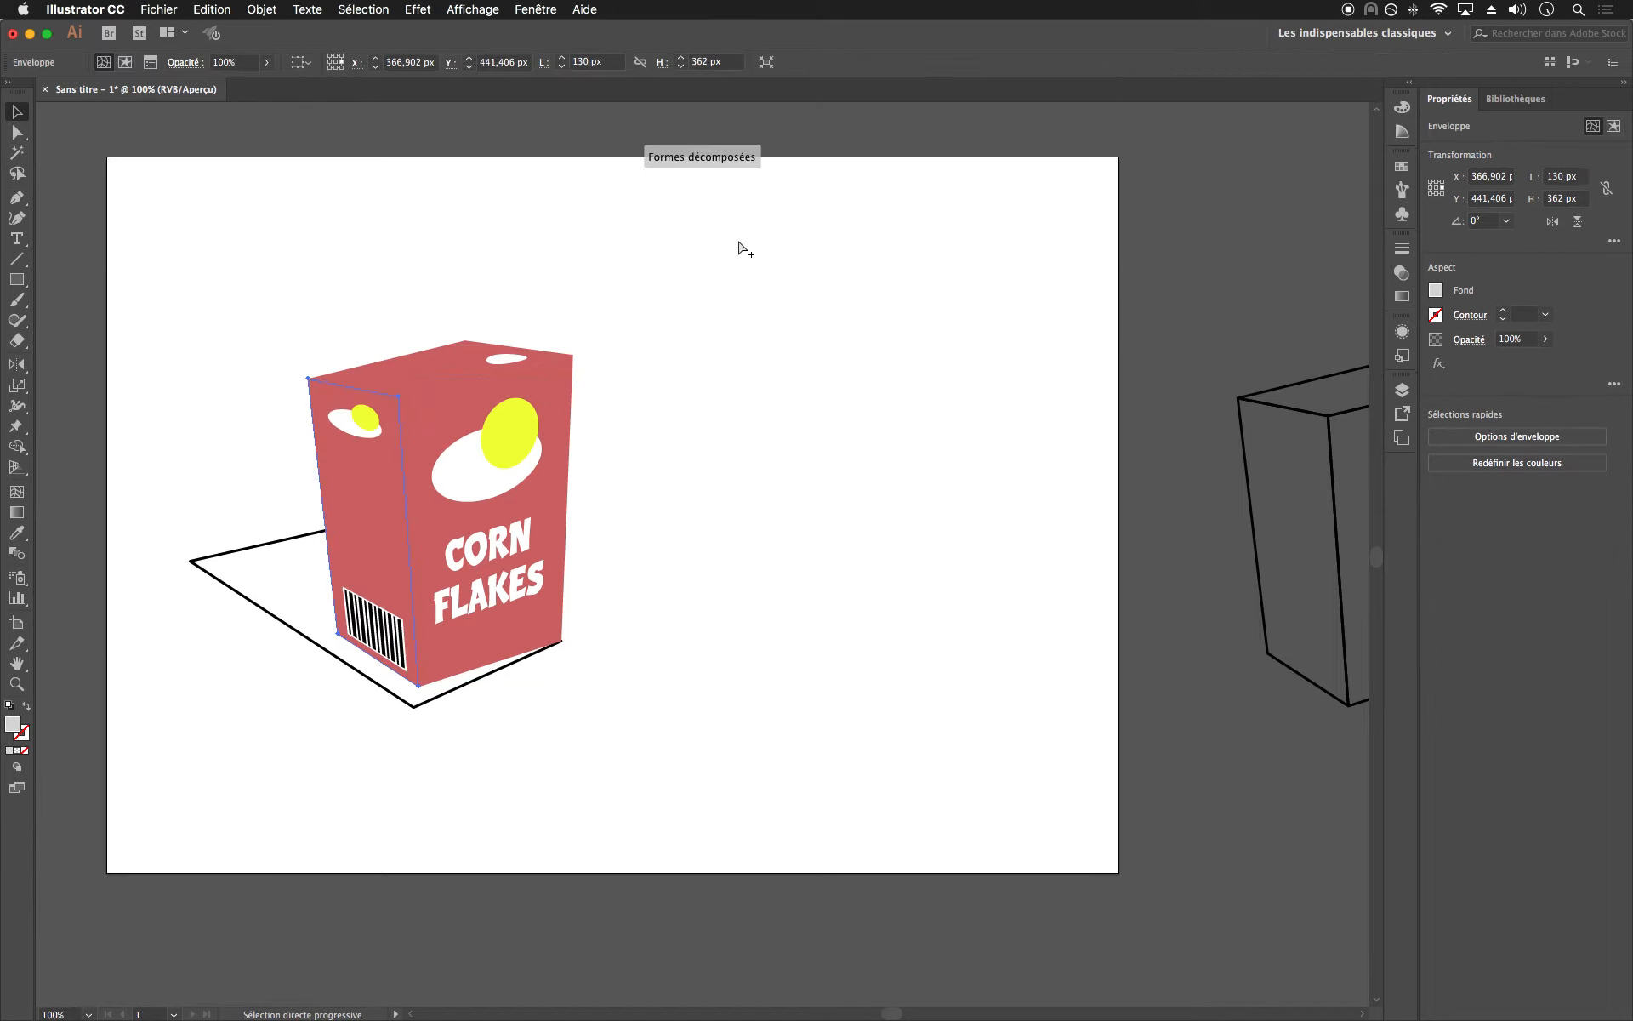
click(882, 415)
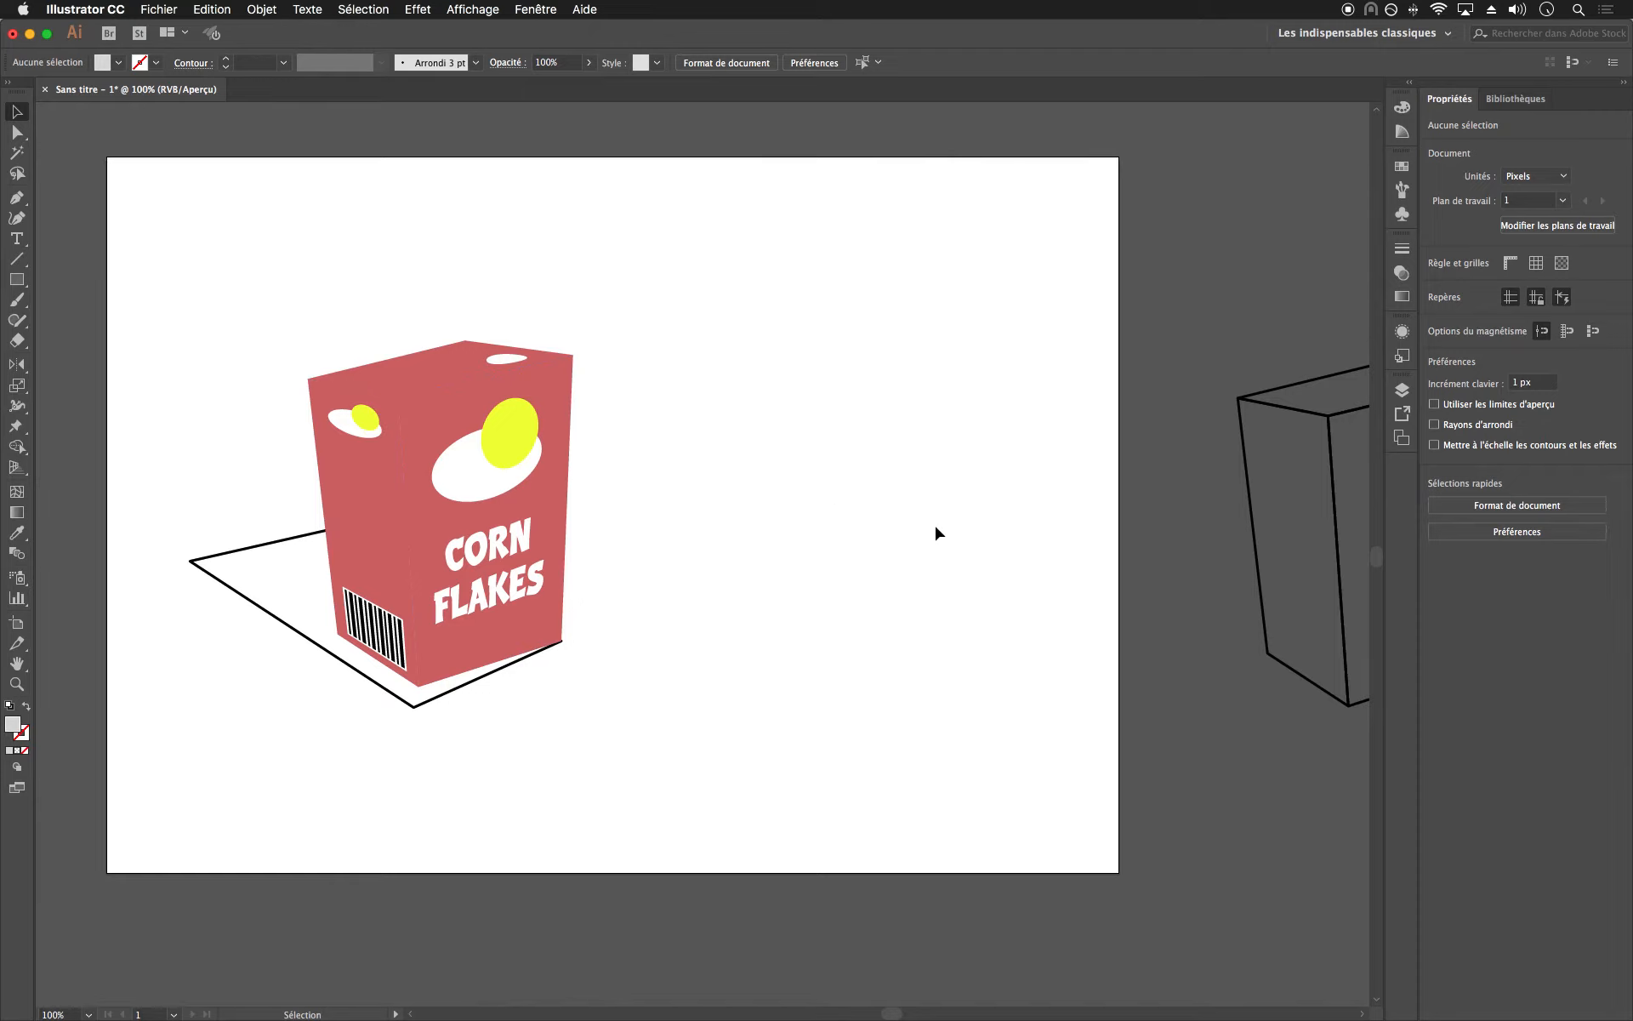
- Examine the unfilled copy of the box's three faces kept beside the artboard
click(1305, 415)
click(1221, 394)
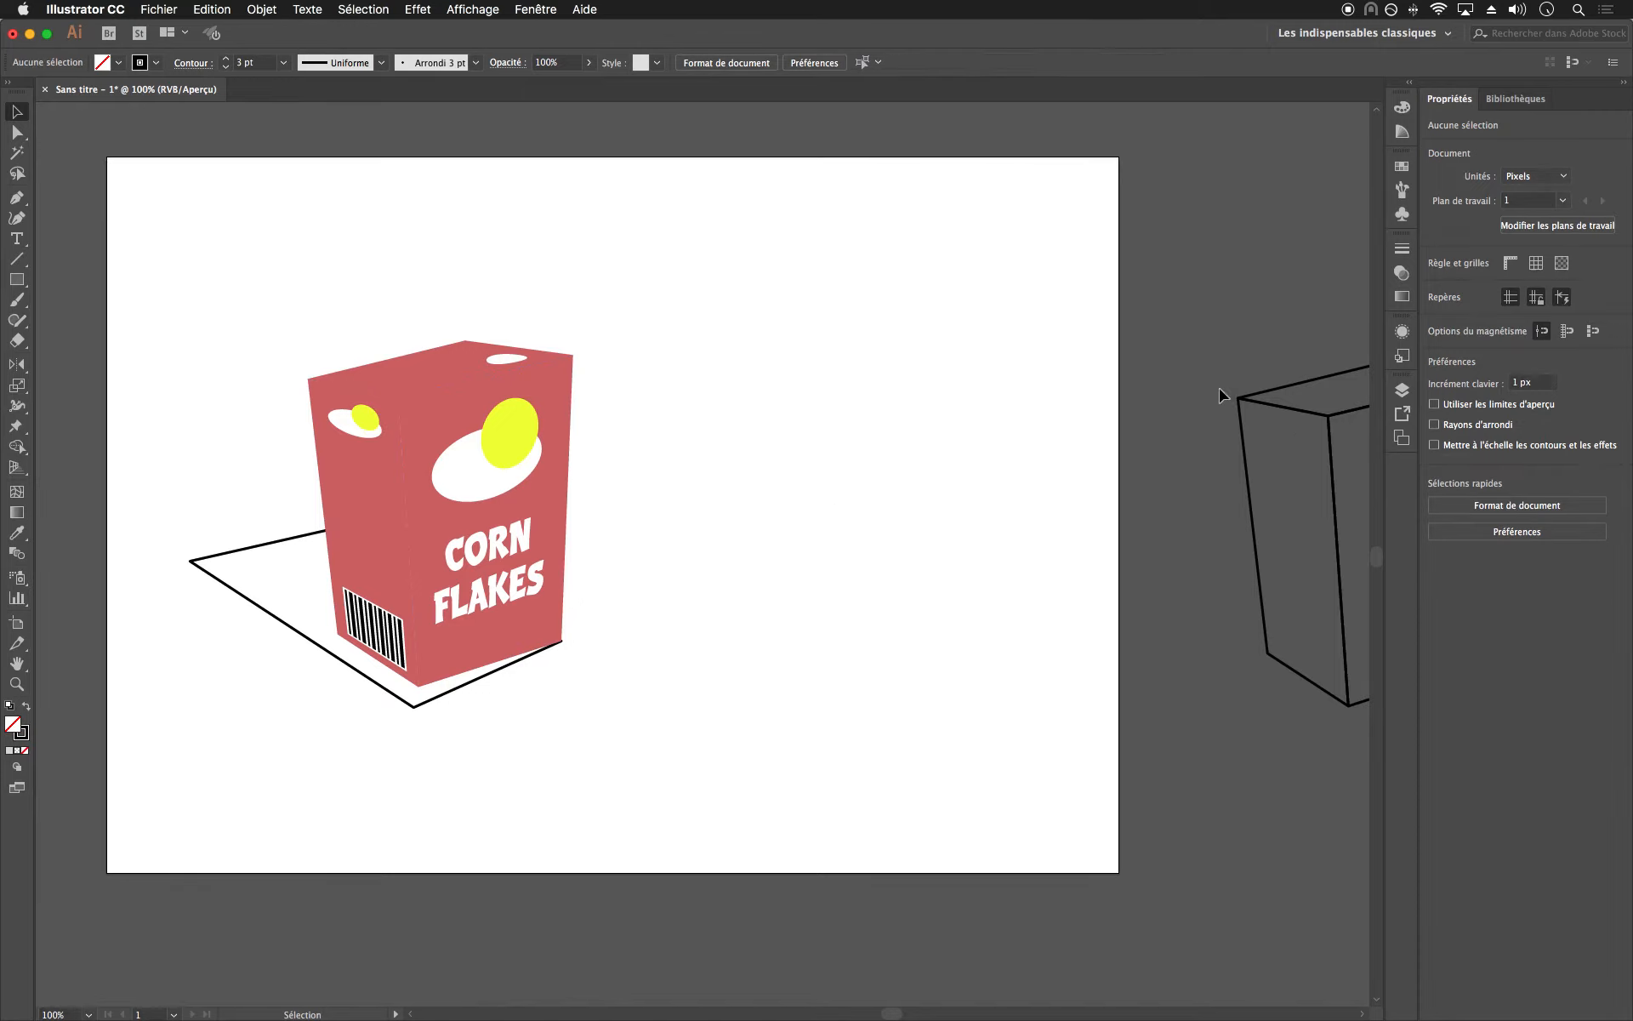
drag(1148, 360, 848, 318)
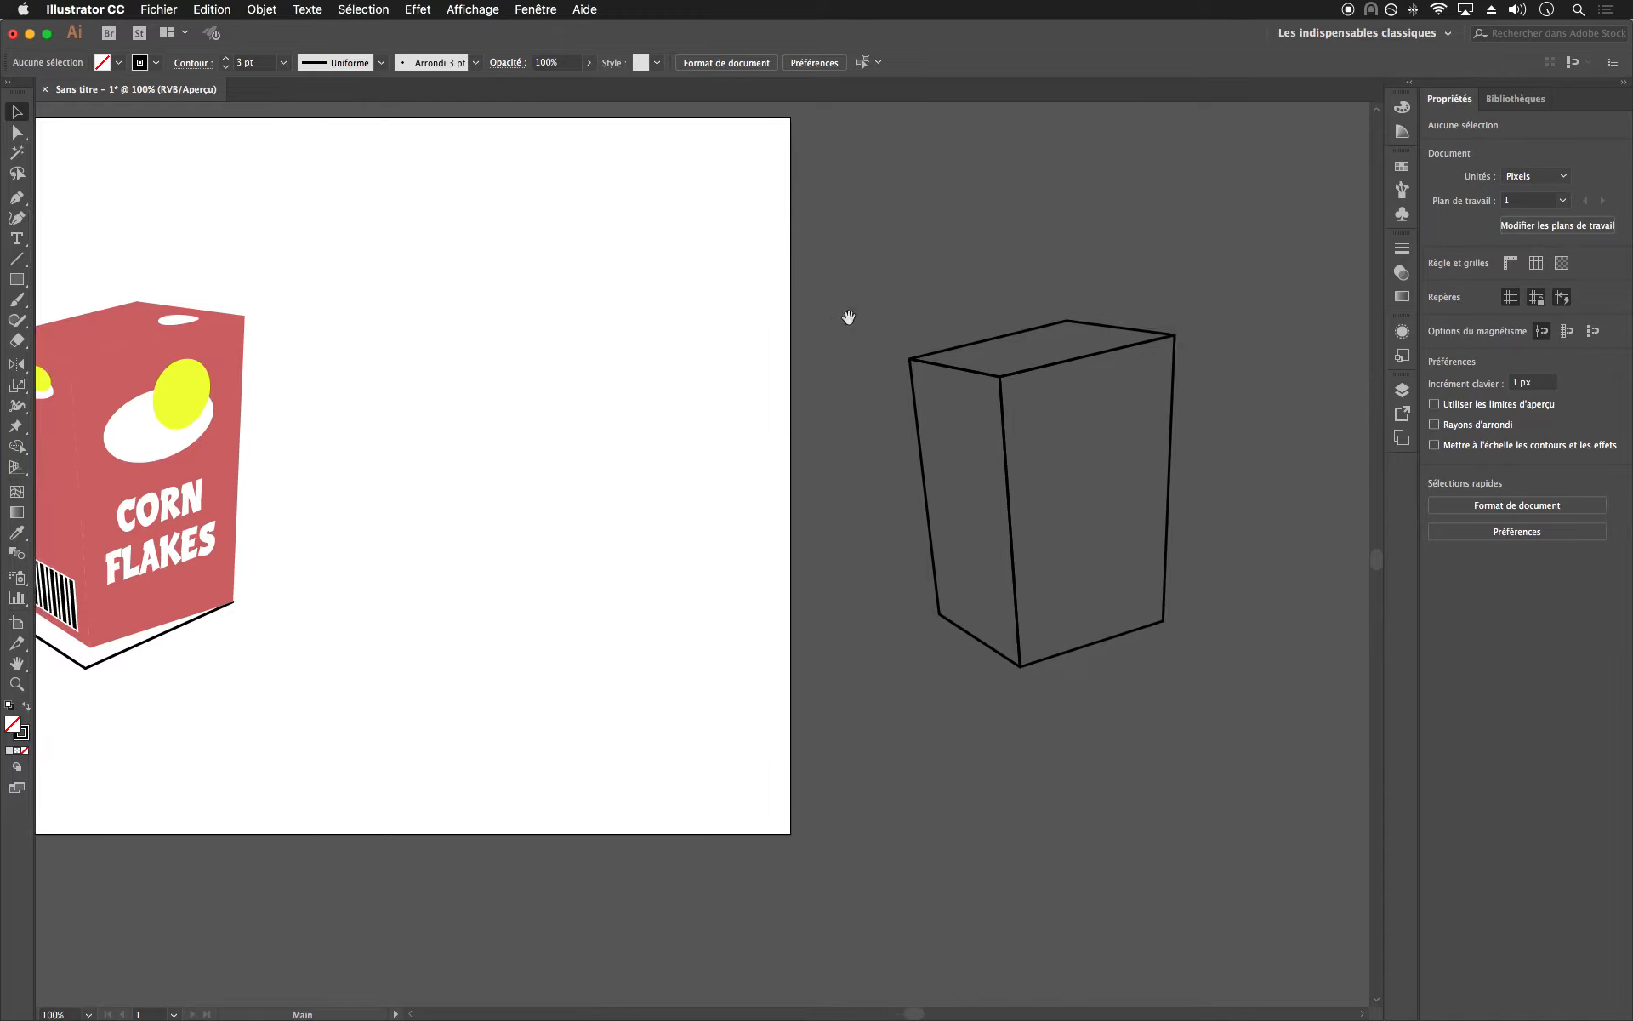
drag(1188, 778, 1189, 778)
click(1106, 440)
drag(1299, 757, 1301, 754)
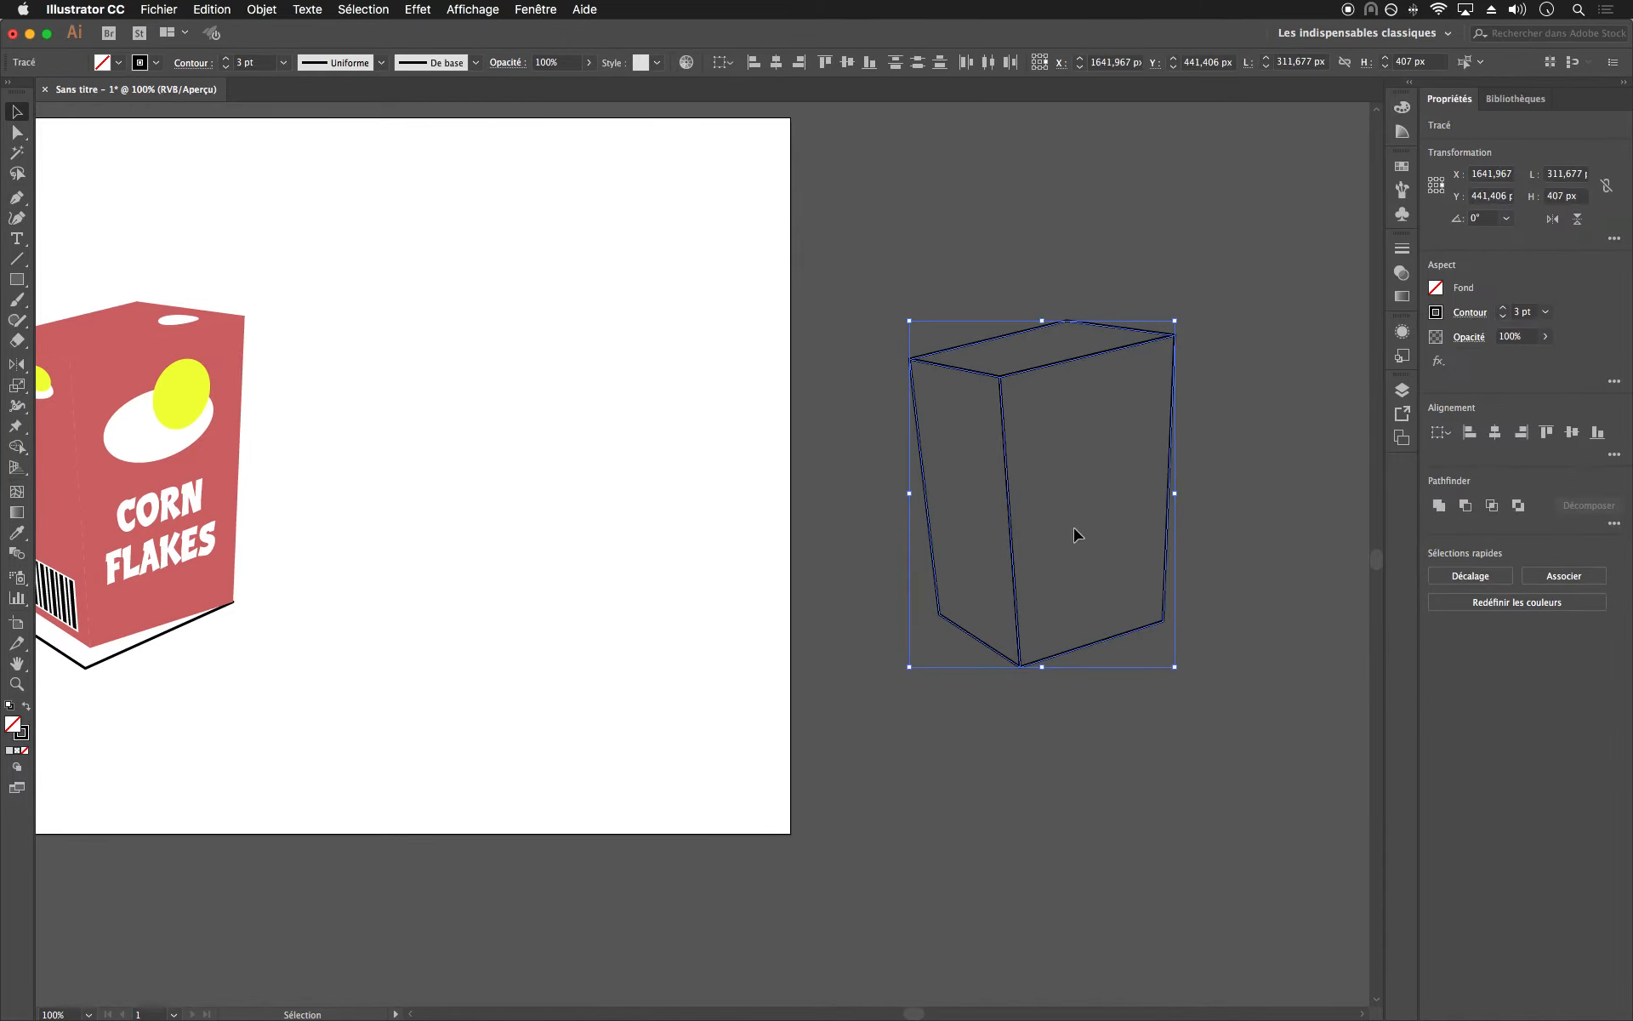
key(a)
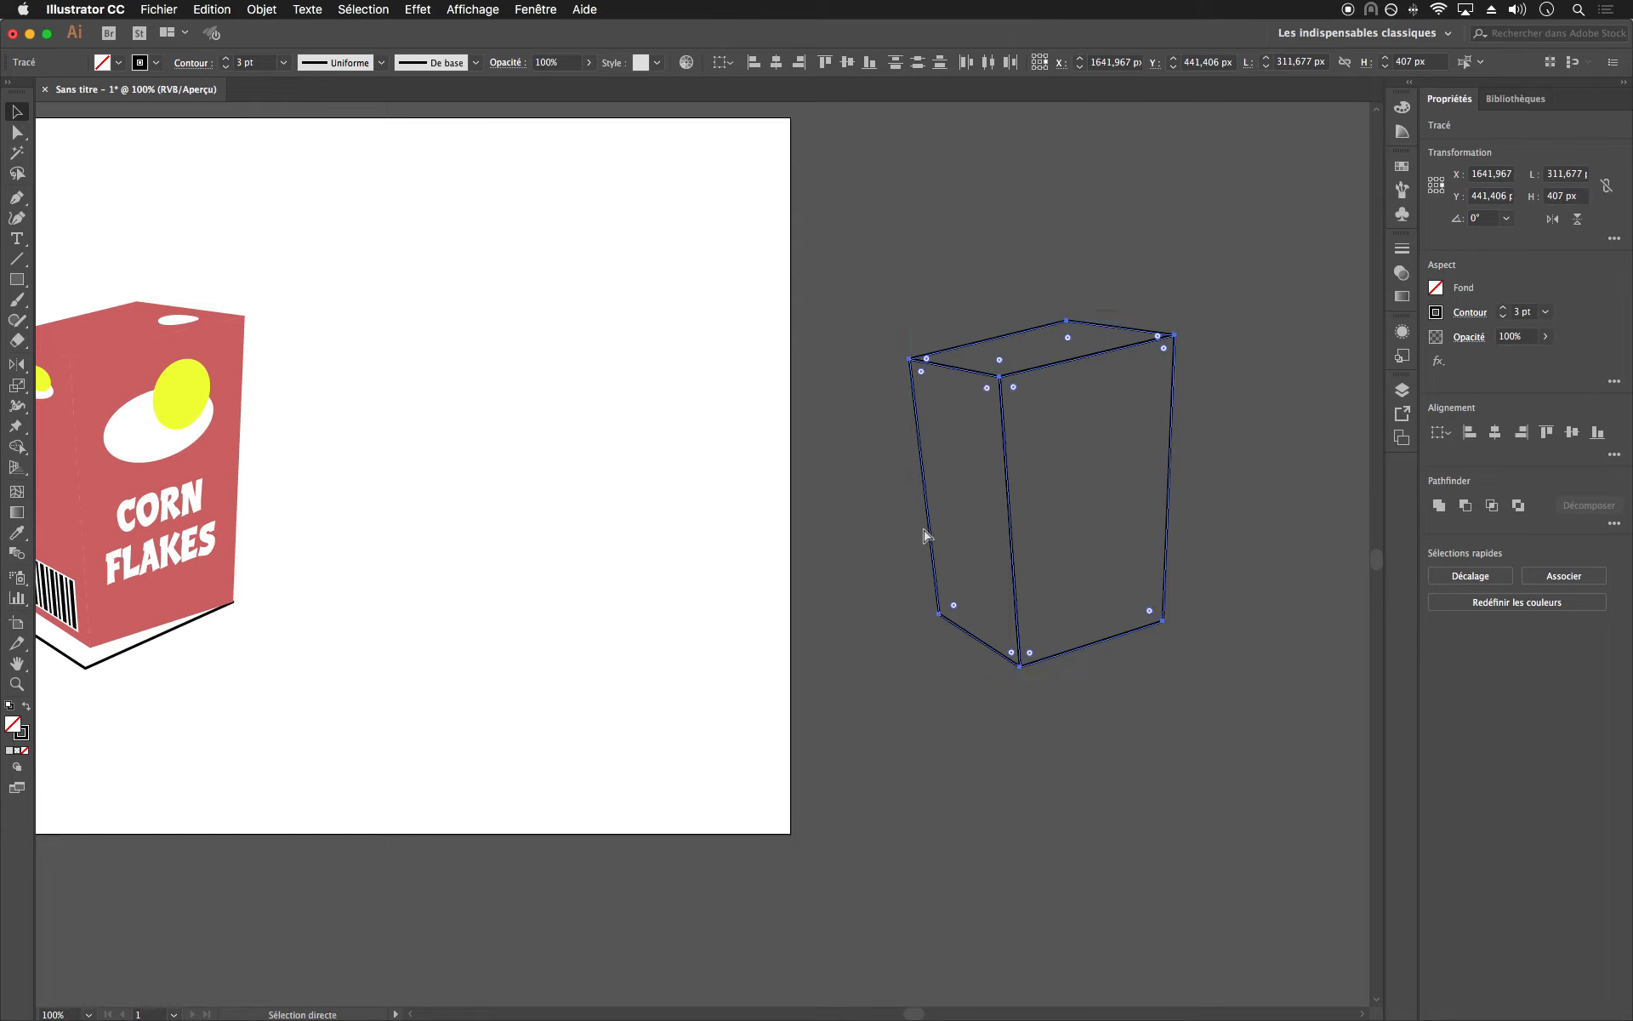
drag(524, 442, 959, 464)
click(901, 444)
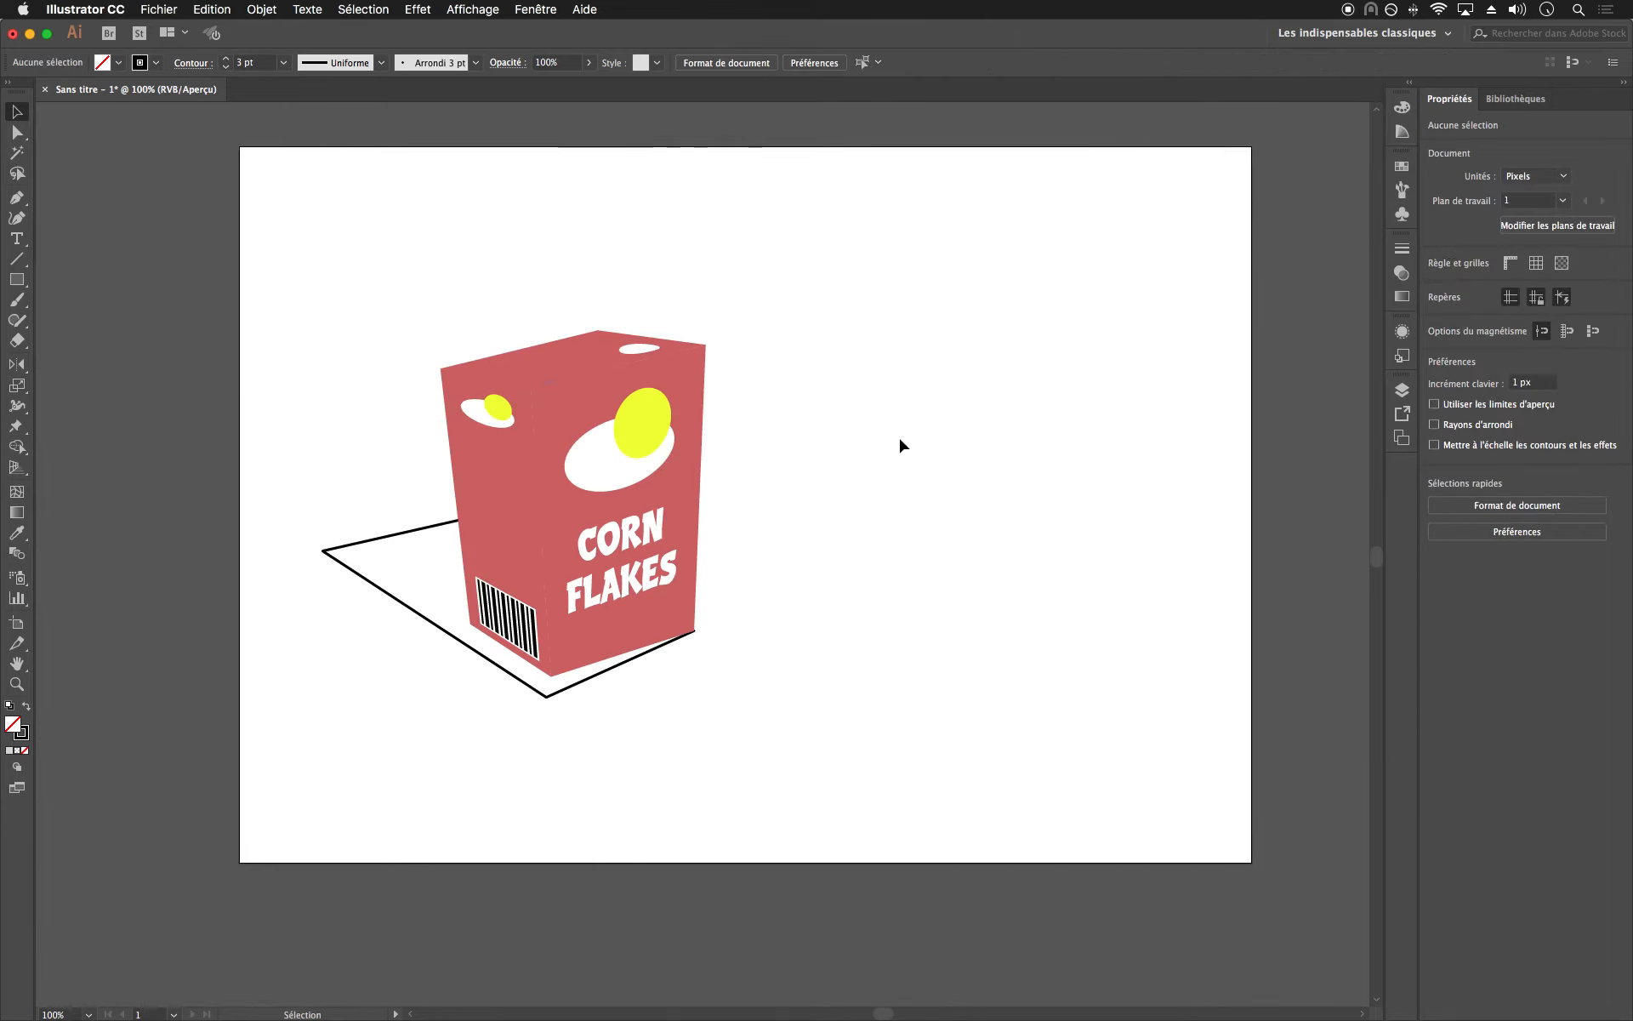
- Paste the copied face outlines onto the artboard and snap their corners onto the coloured box
key(v)
key(ctrl+v)
drag(831, 465, 989, 361)
key(a)
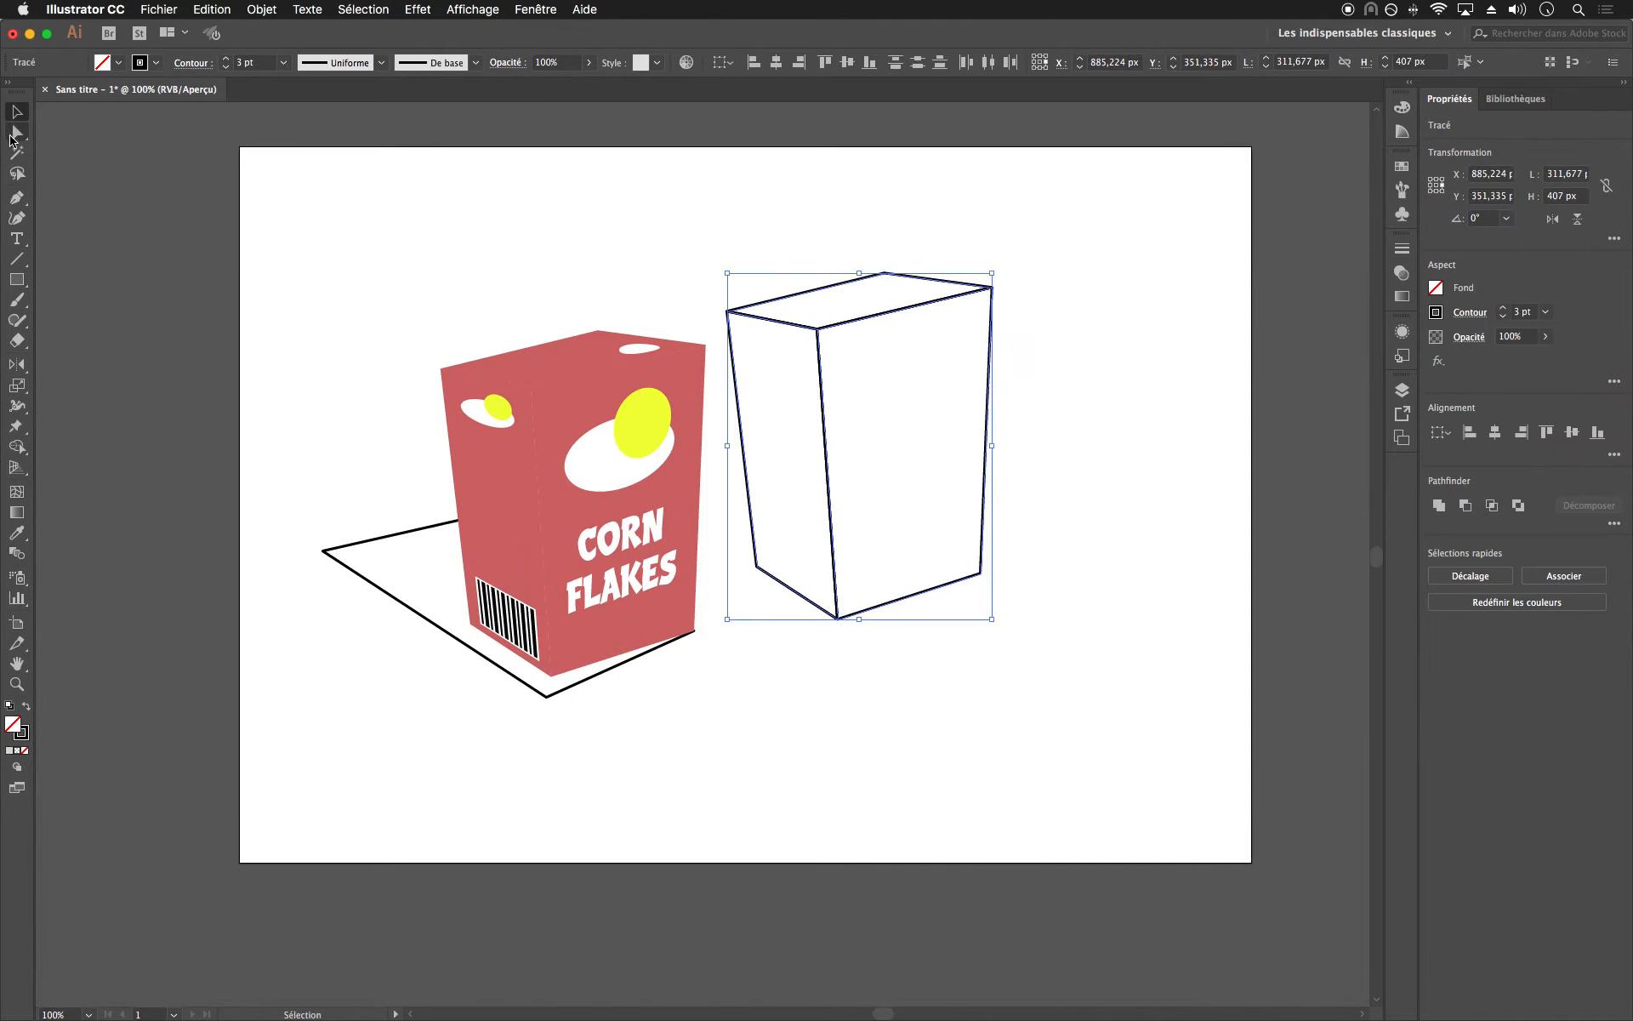
drag(729, 311, 440, 368)
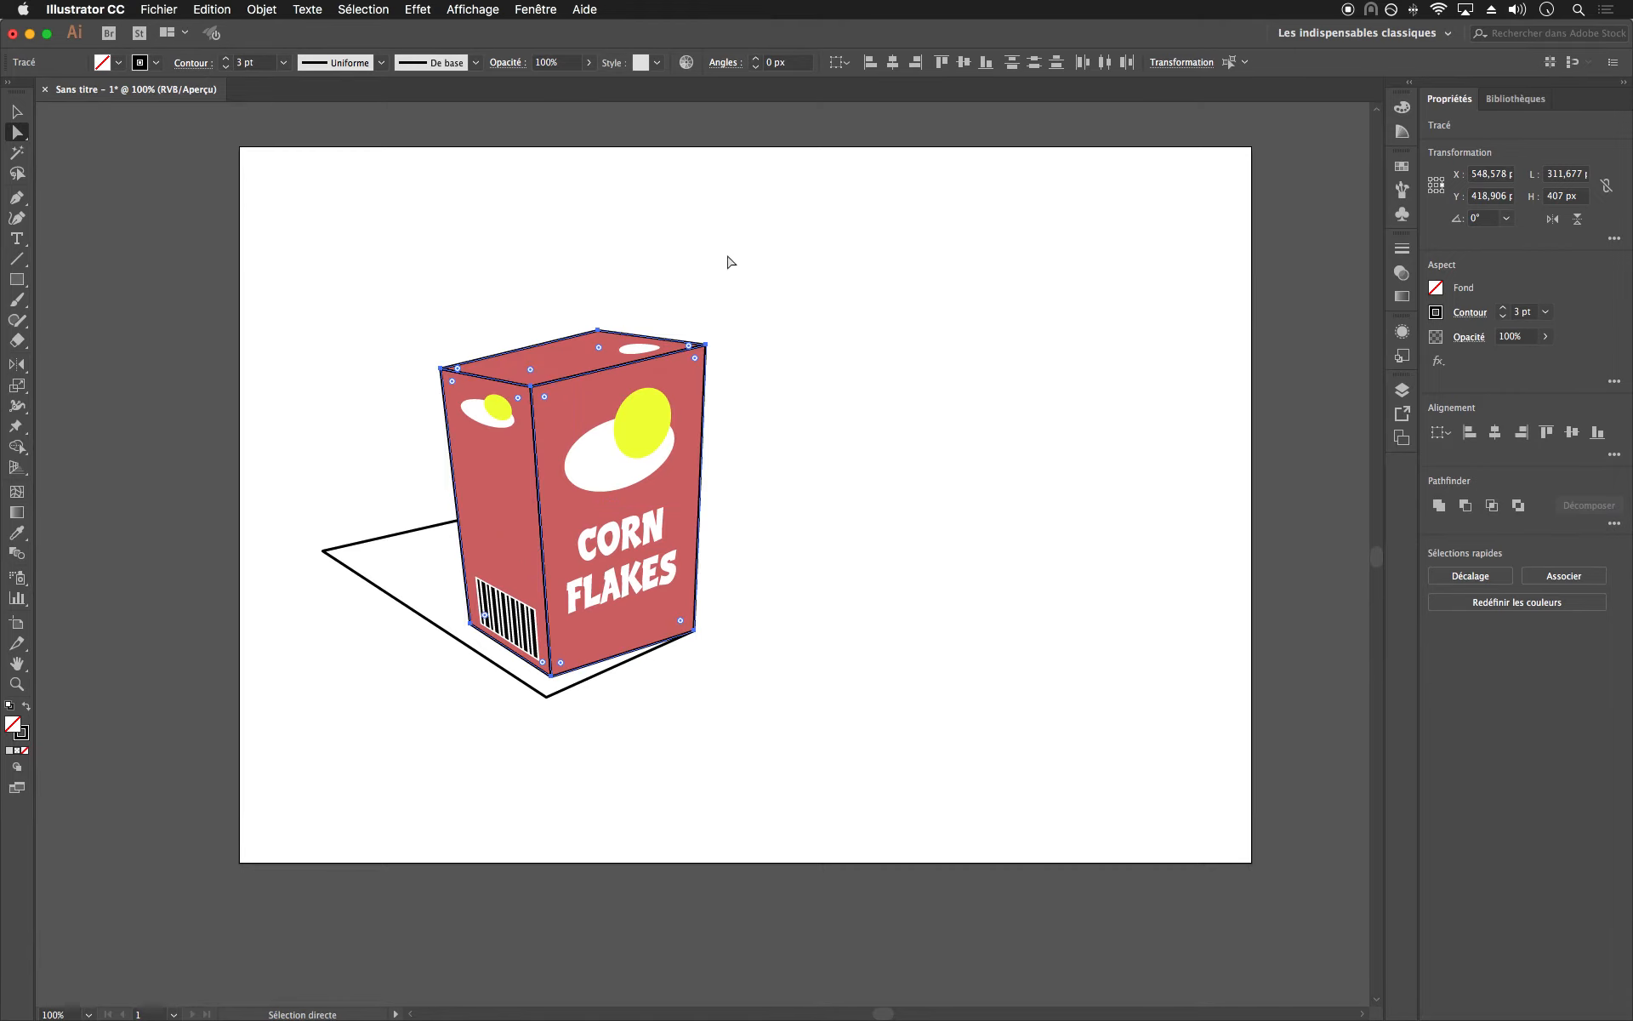
click(791, 316)
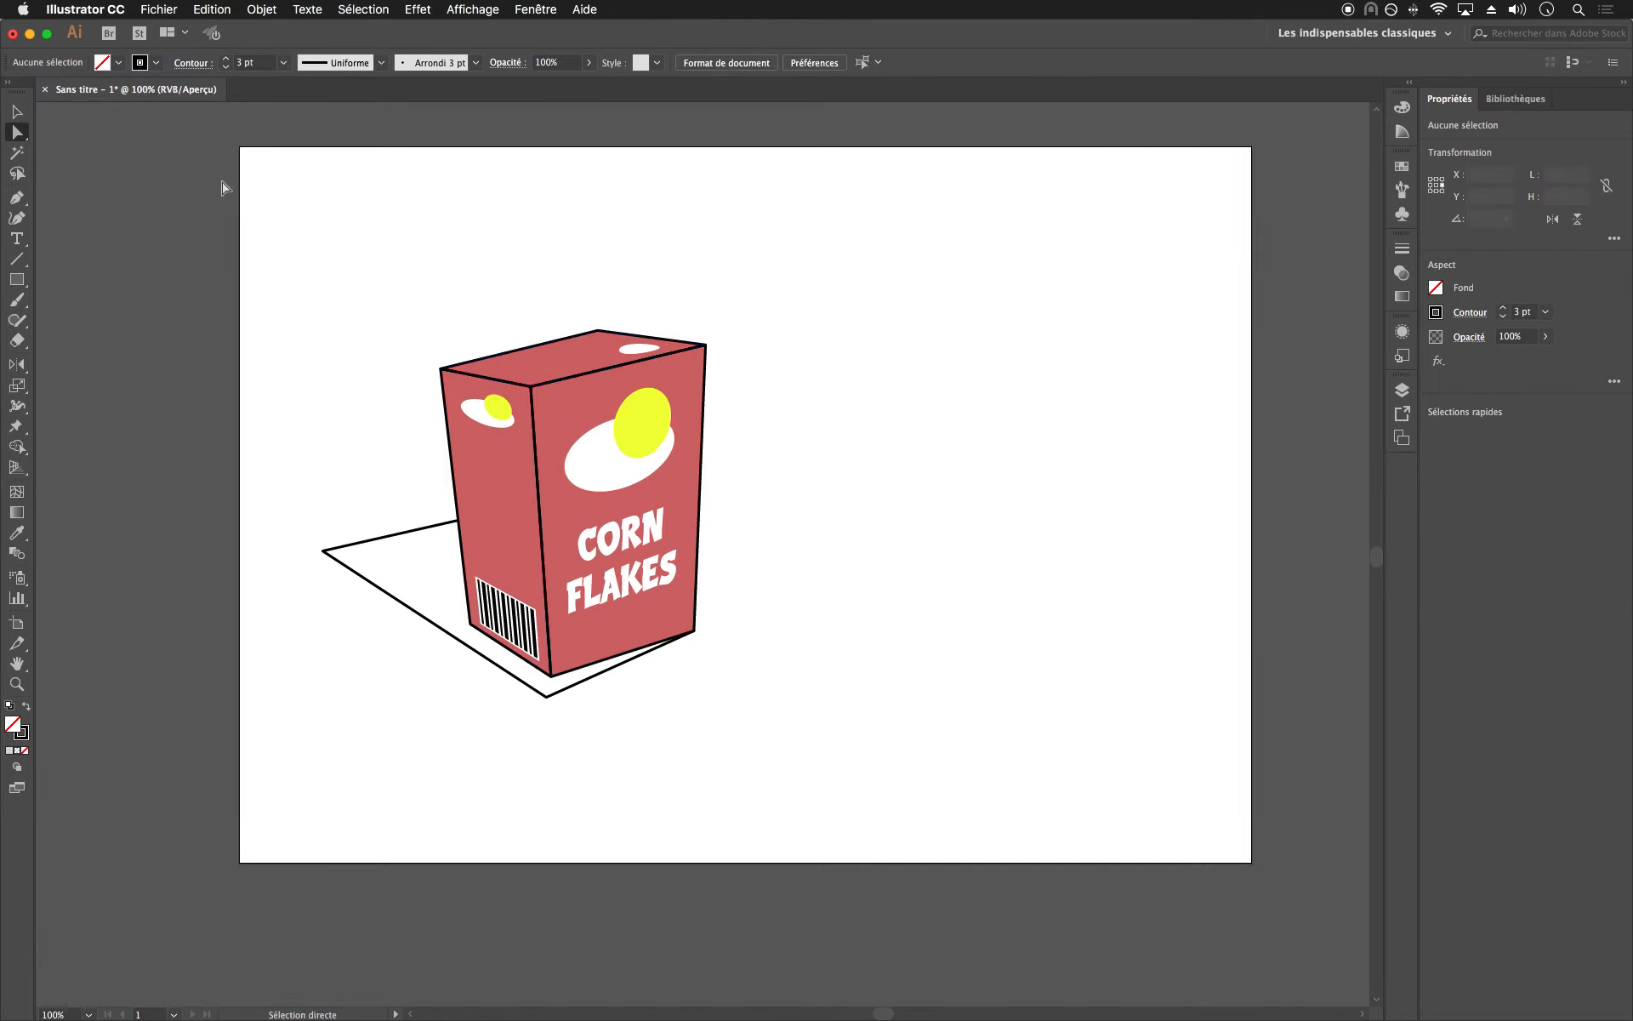
- Set the stroke weight of the three face outlines on the coloured box to 1 pt
click(25, 113)
click(576, 380)
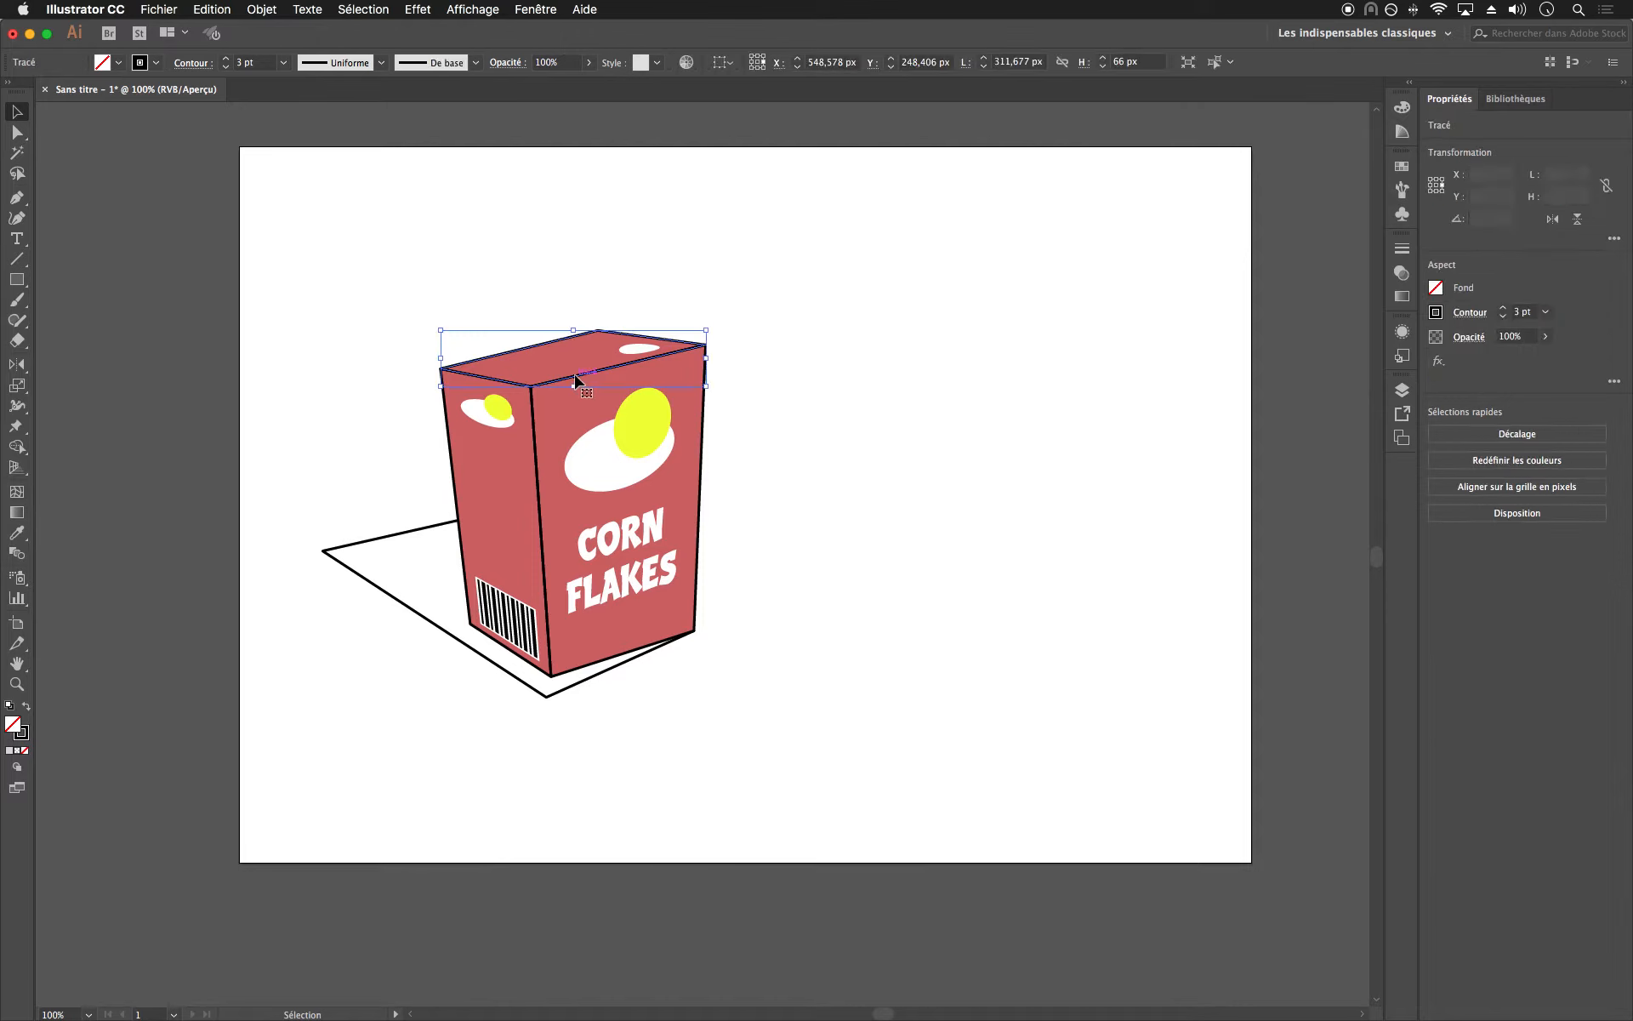
shift+click(540, 438)
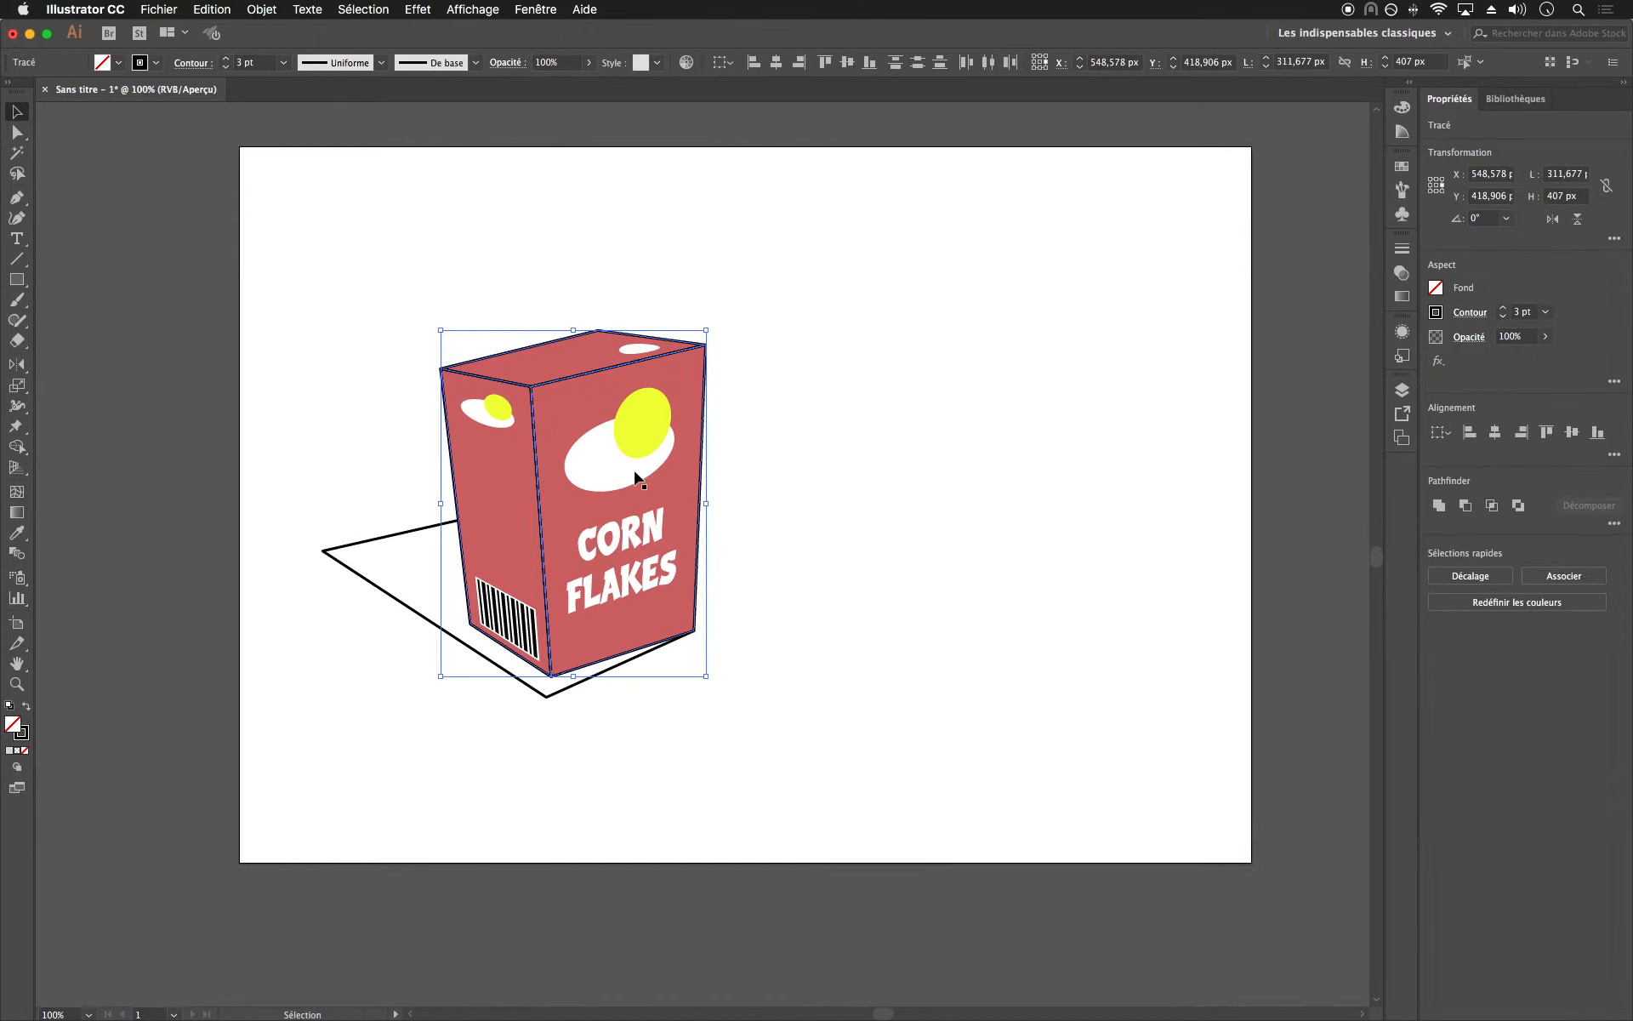
click(283, 62)
click(304, 136)
click(978, 520)
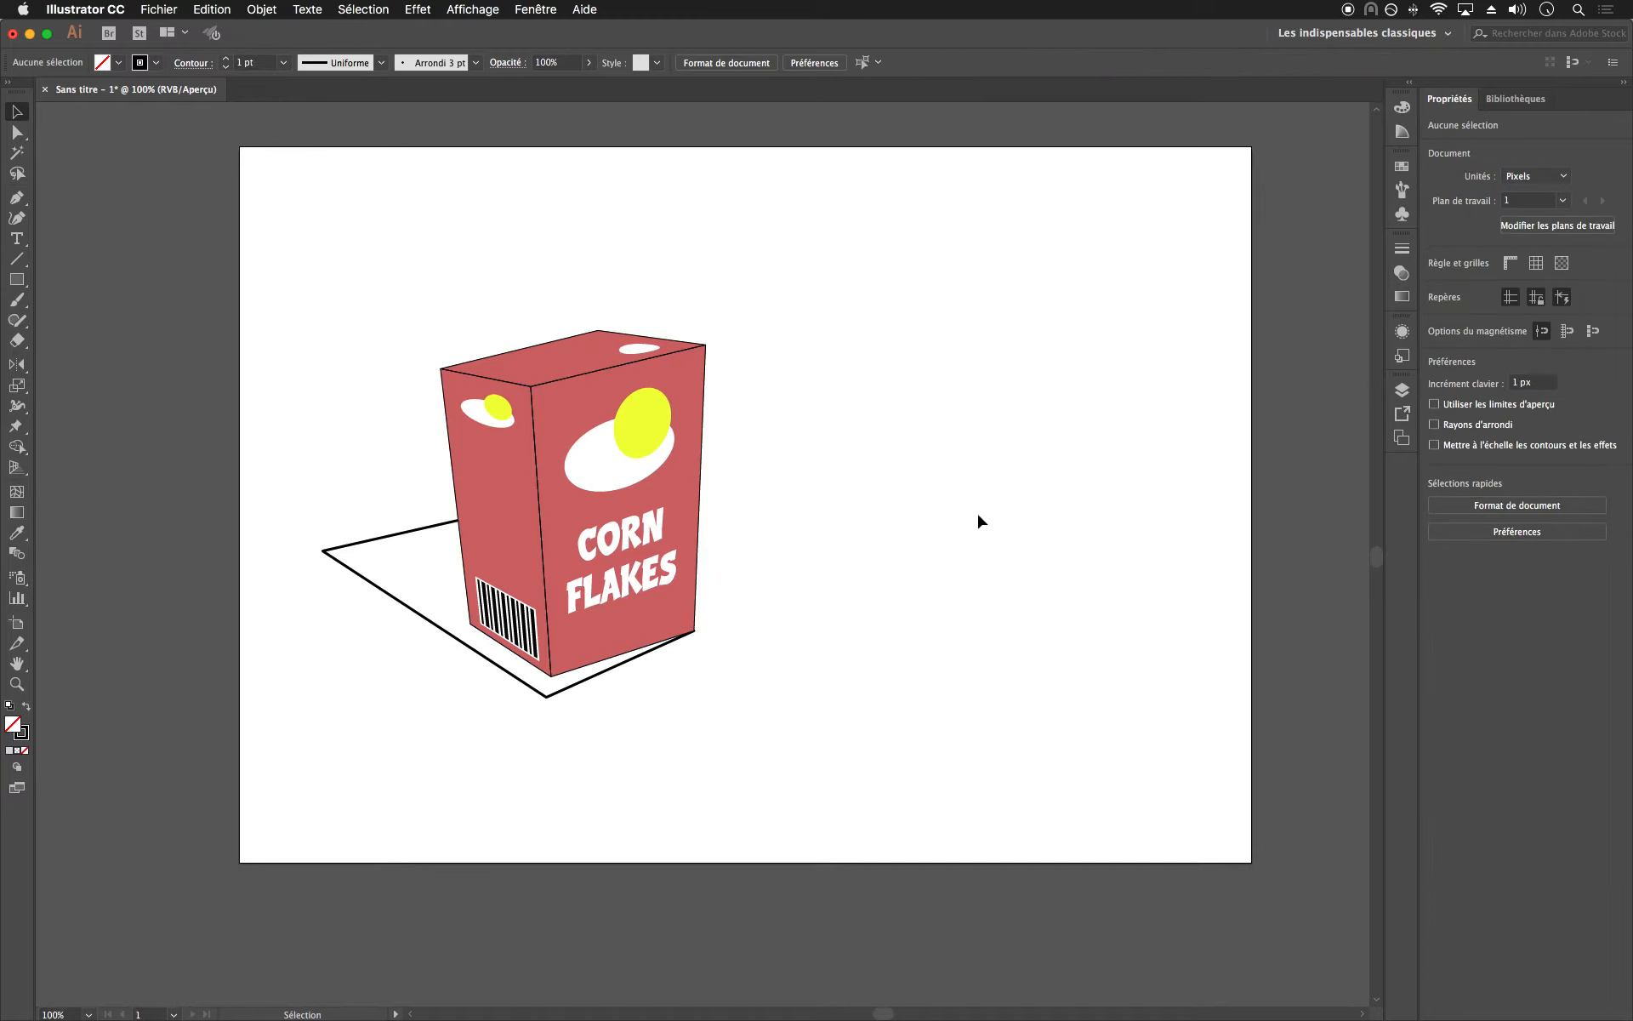
- Unite the three unfilled face outlines beside the artboard into a single silhouette with Pathfinder
scroll(1017, 397, right, 5)
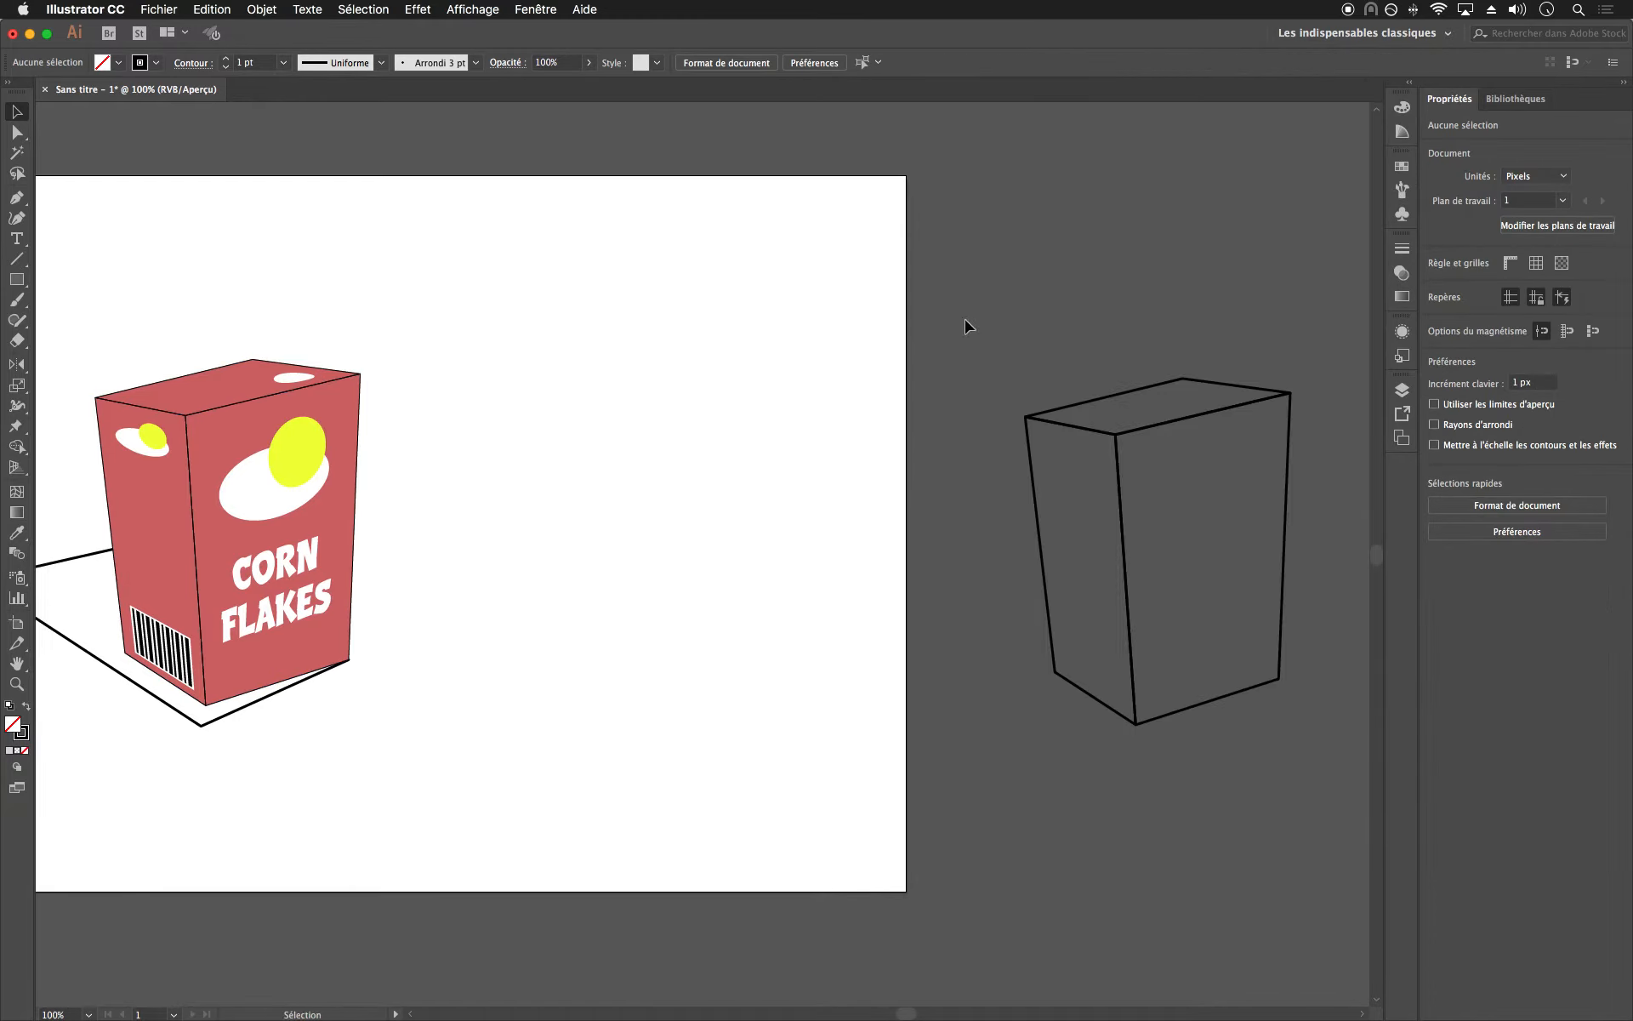
drag(1213, 670, 1305, 779)
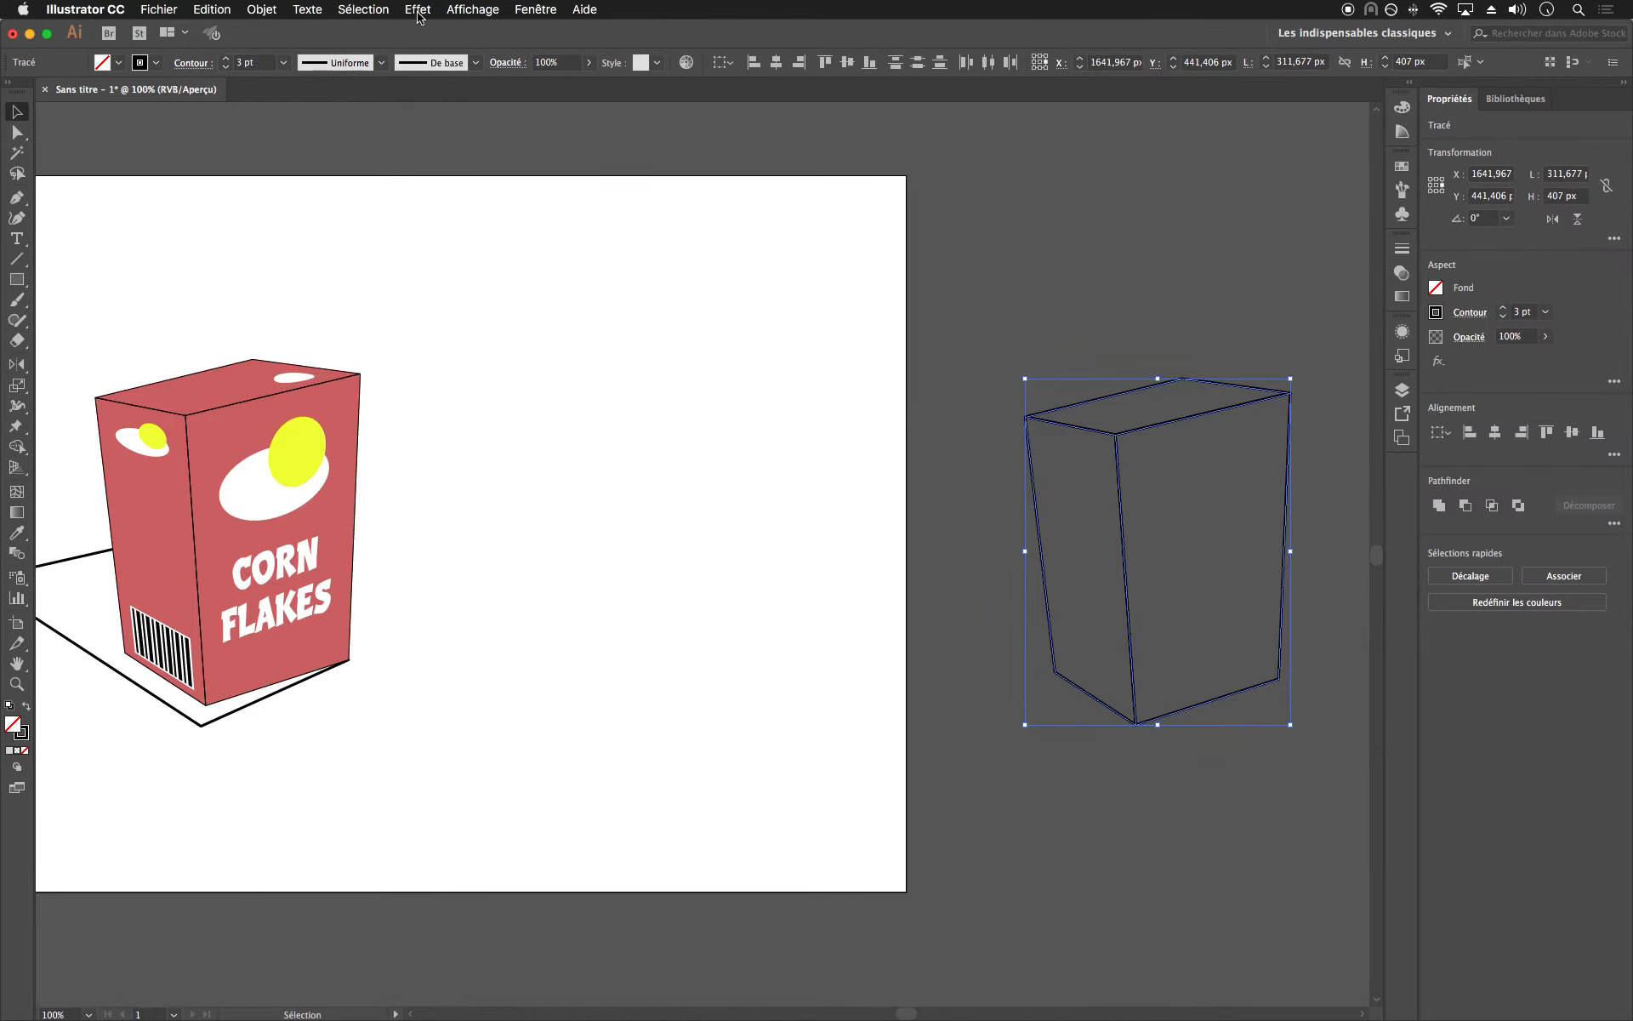
click(459, 8)
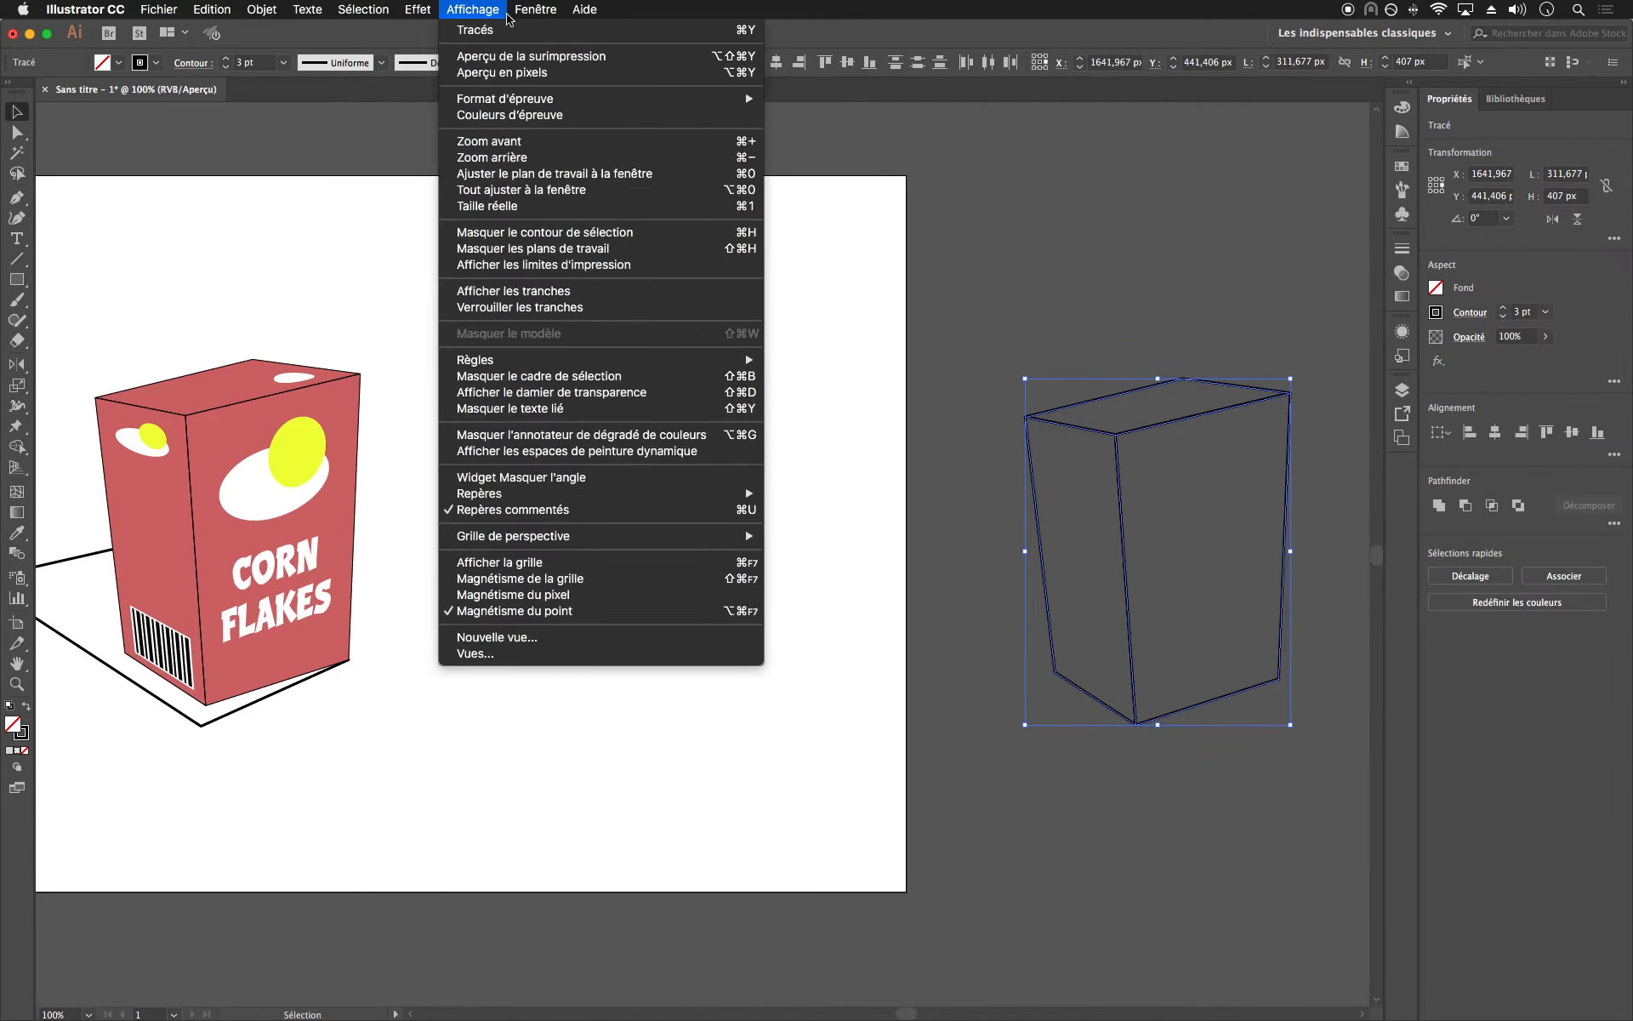
click(652, 545)
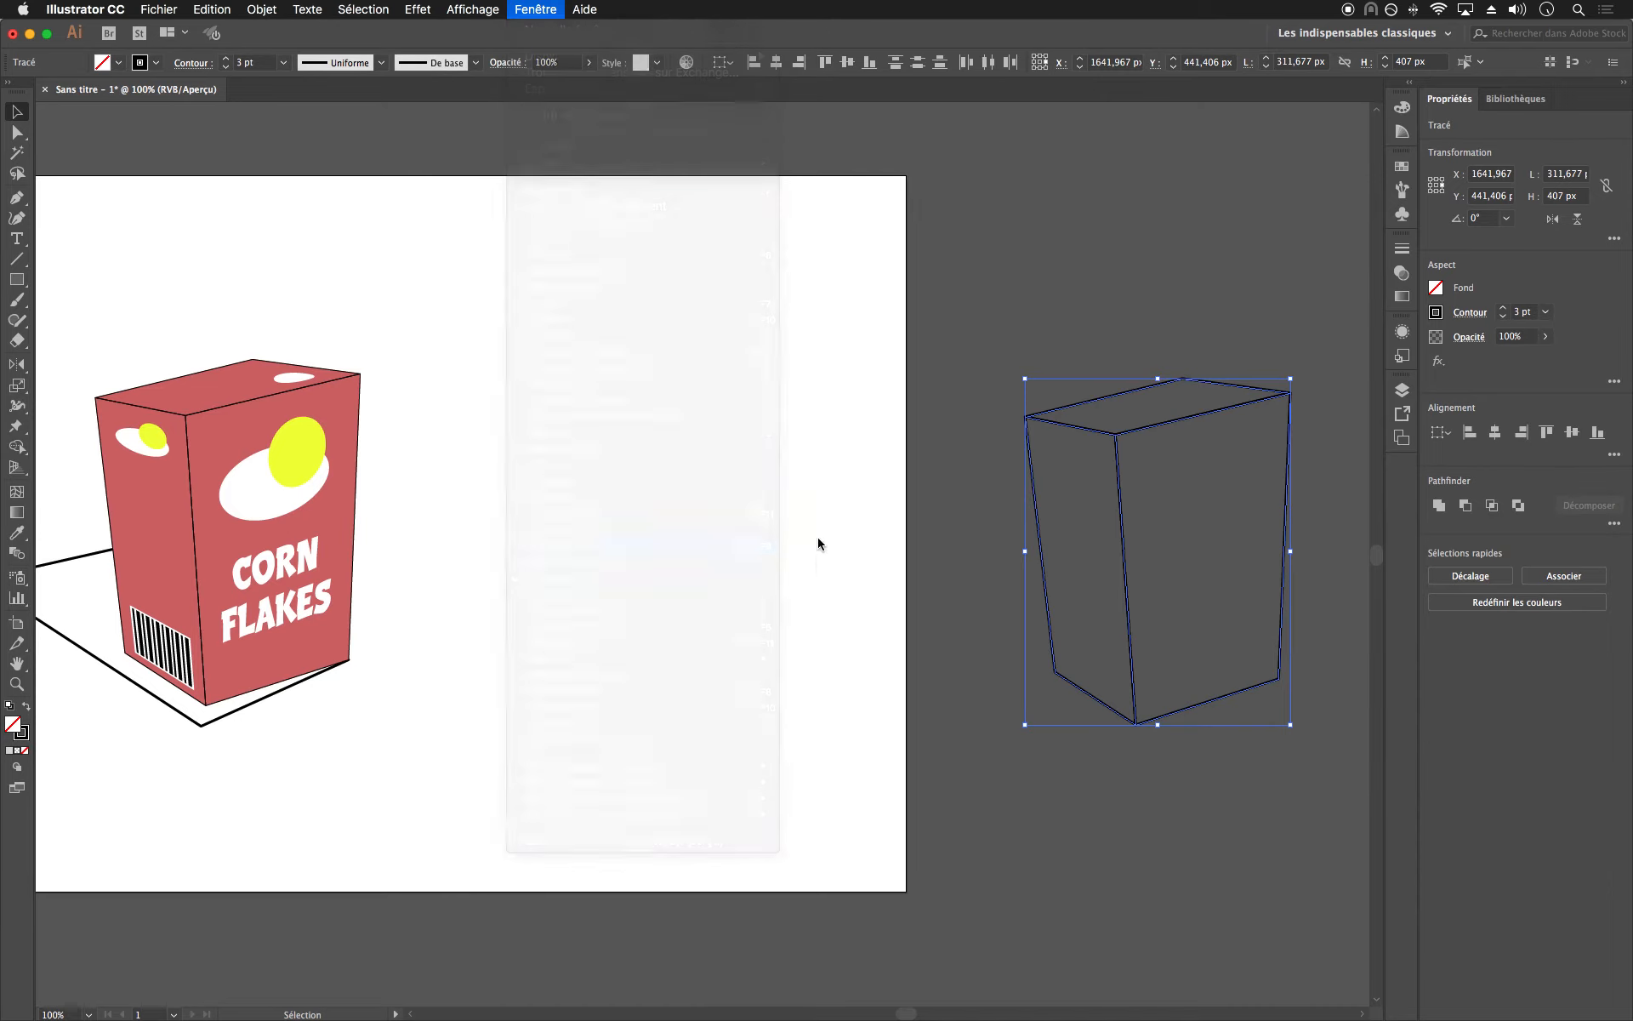
click(1315, 790)
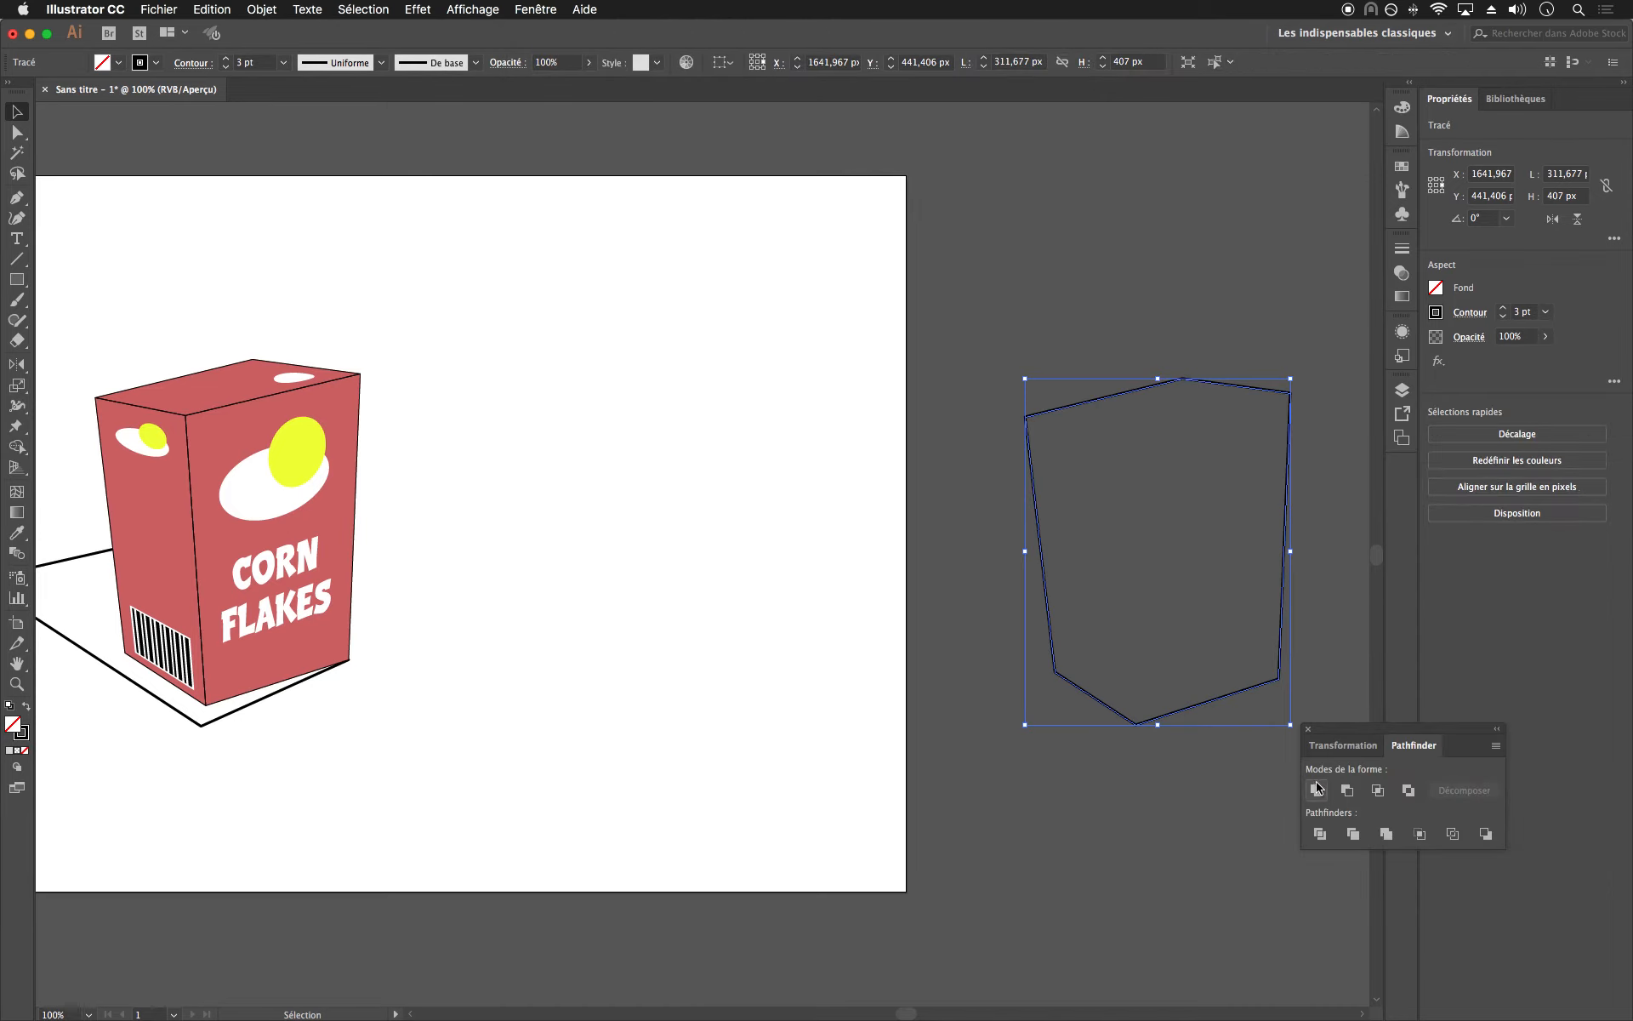
- Move the united 3 pt silhouette onto the coloured box so it traces the outer edges
drag(1285, 525, 368, 502)
drag(610, 482, 938, 459)
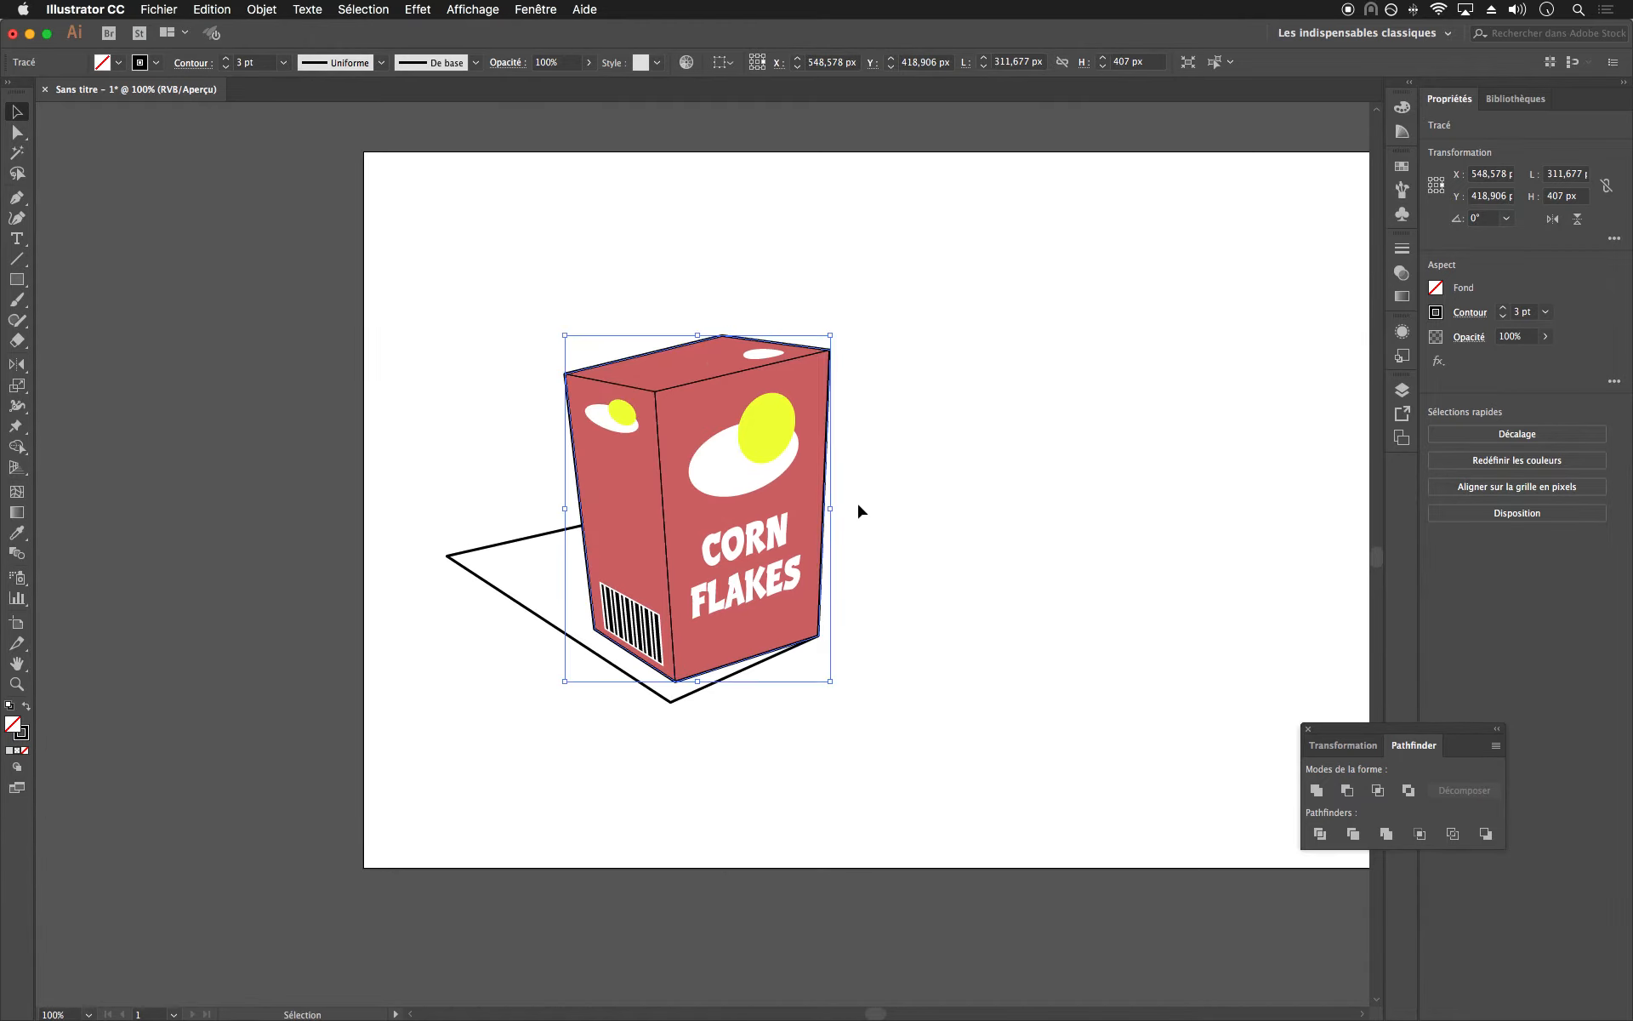
click(1092, 496)
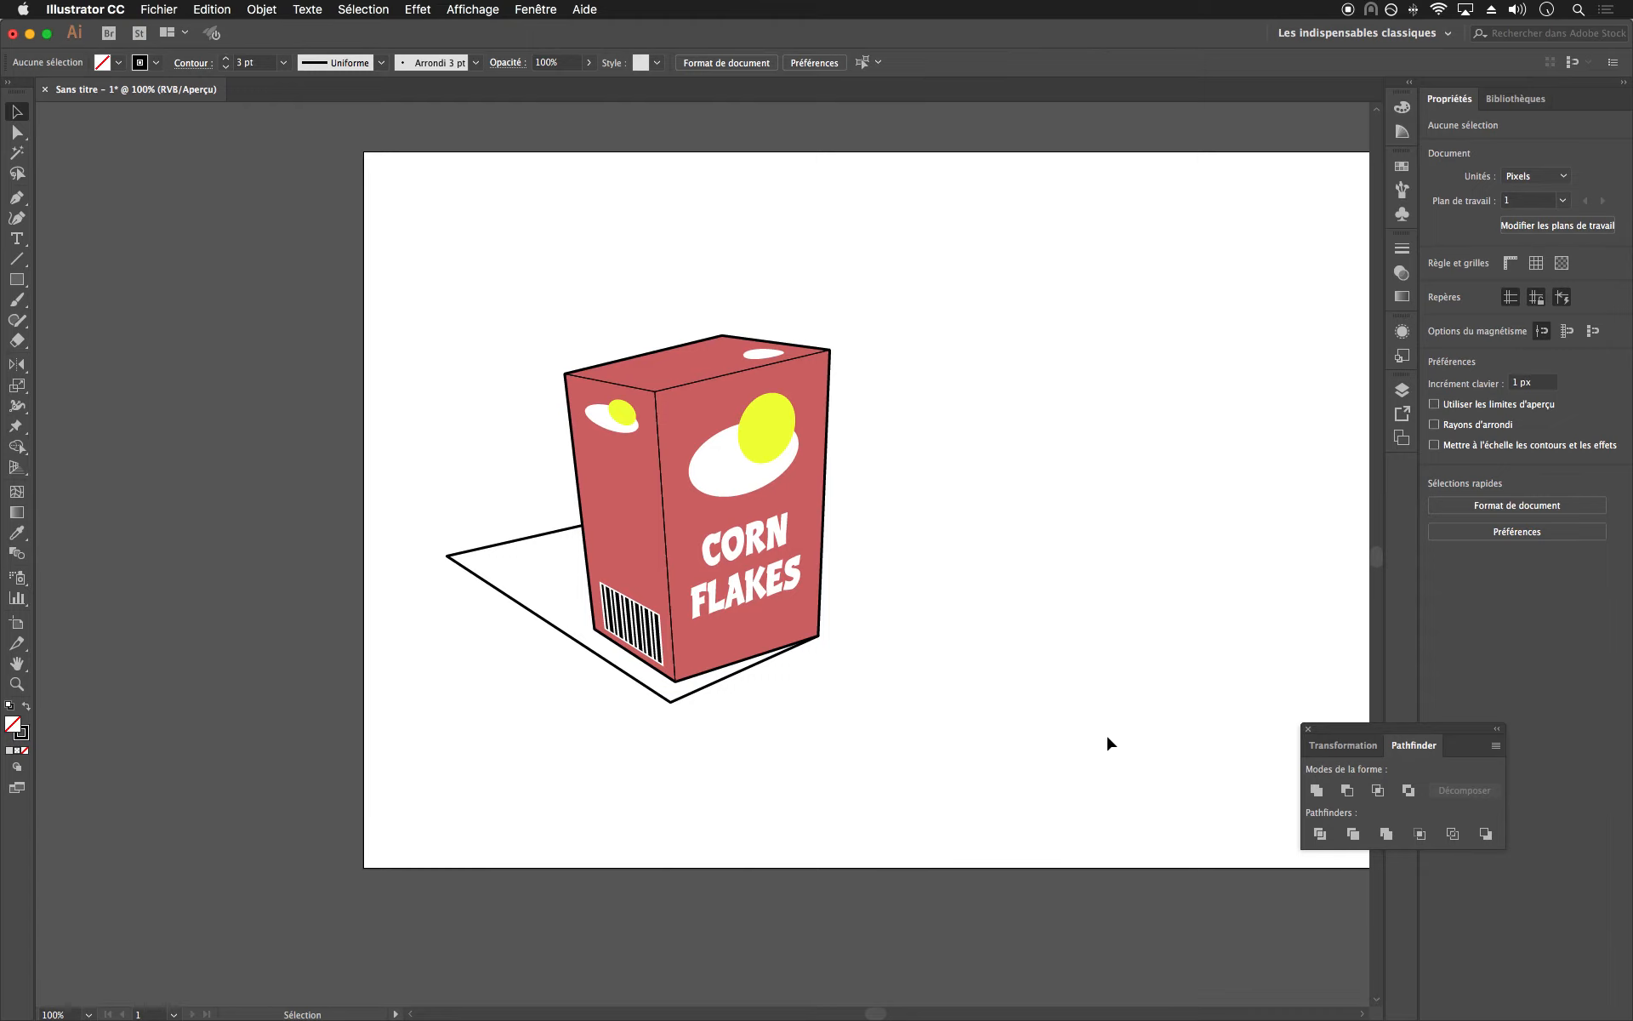
- Remove the stroke from the floor shadow shape behind the box
click(536, 609)
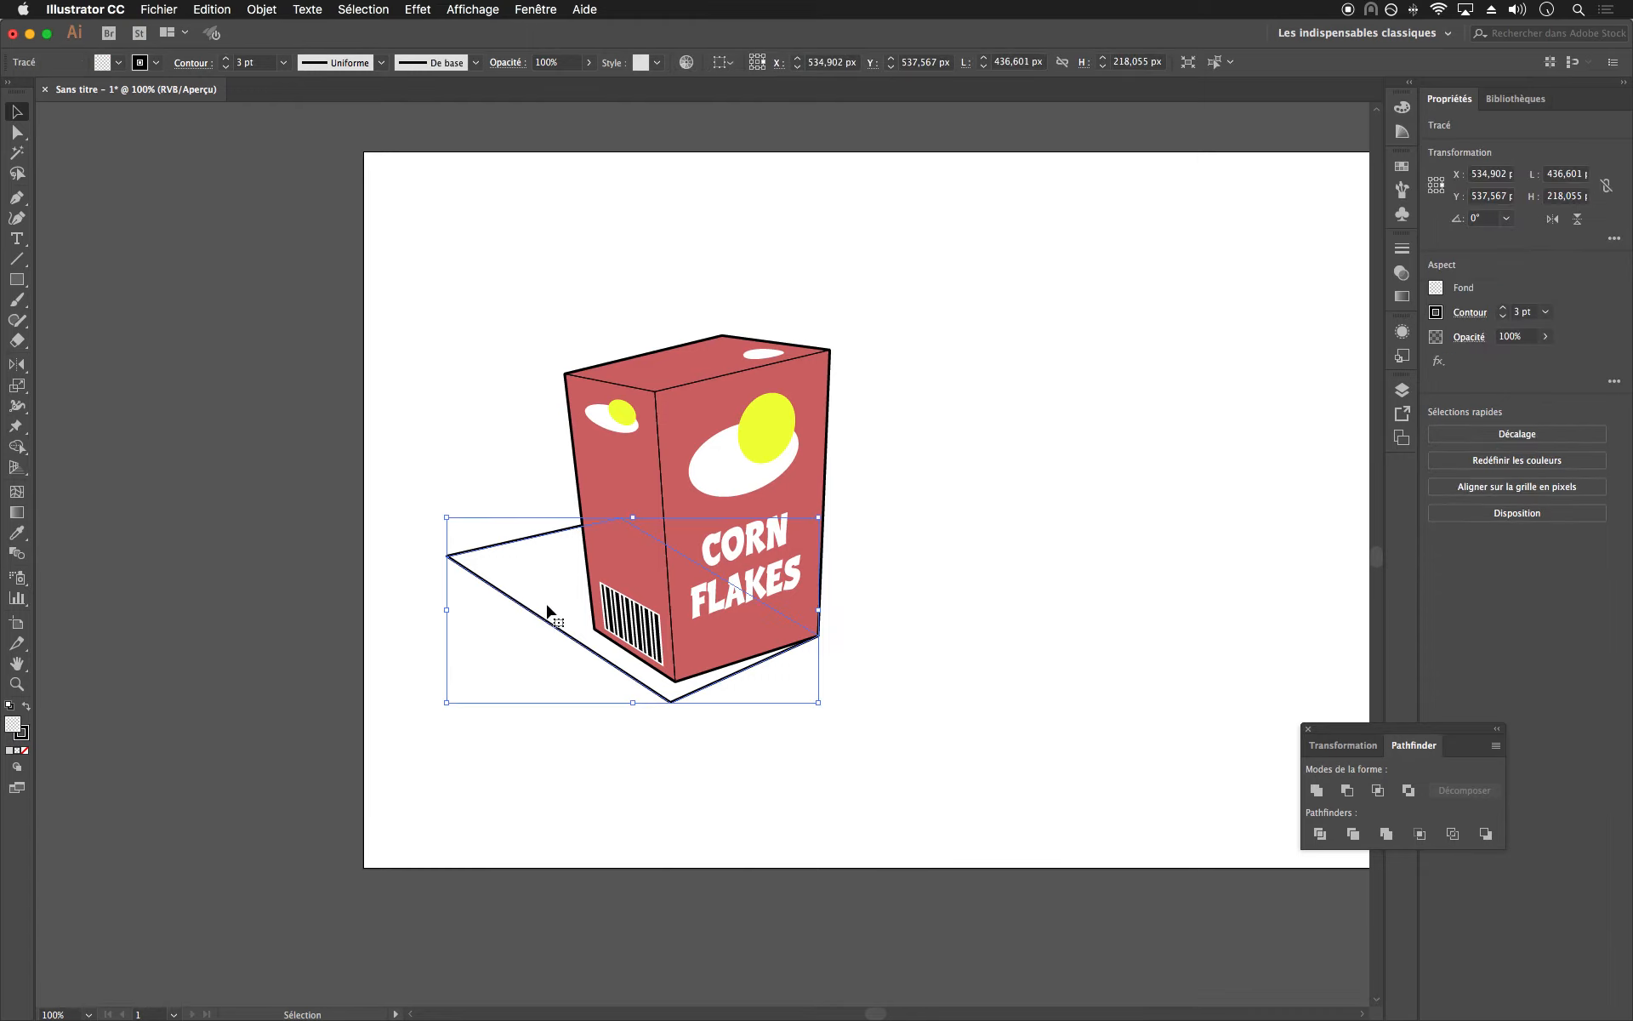
click(25, 735)
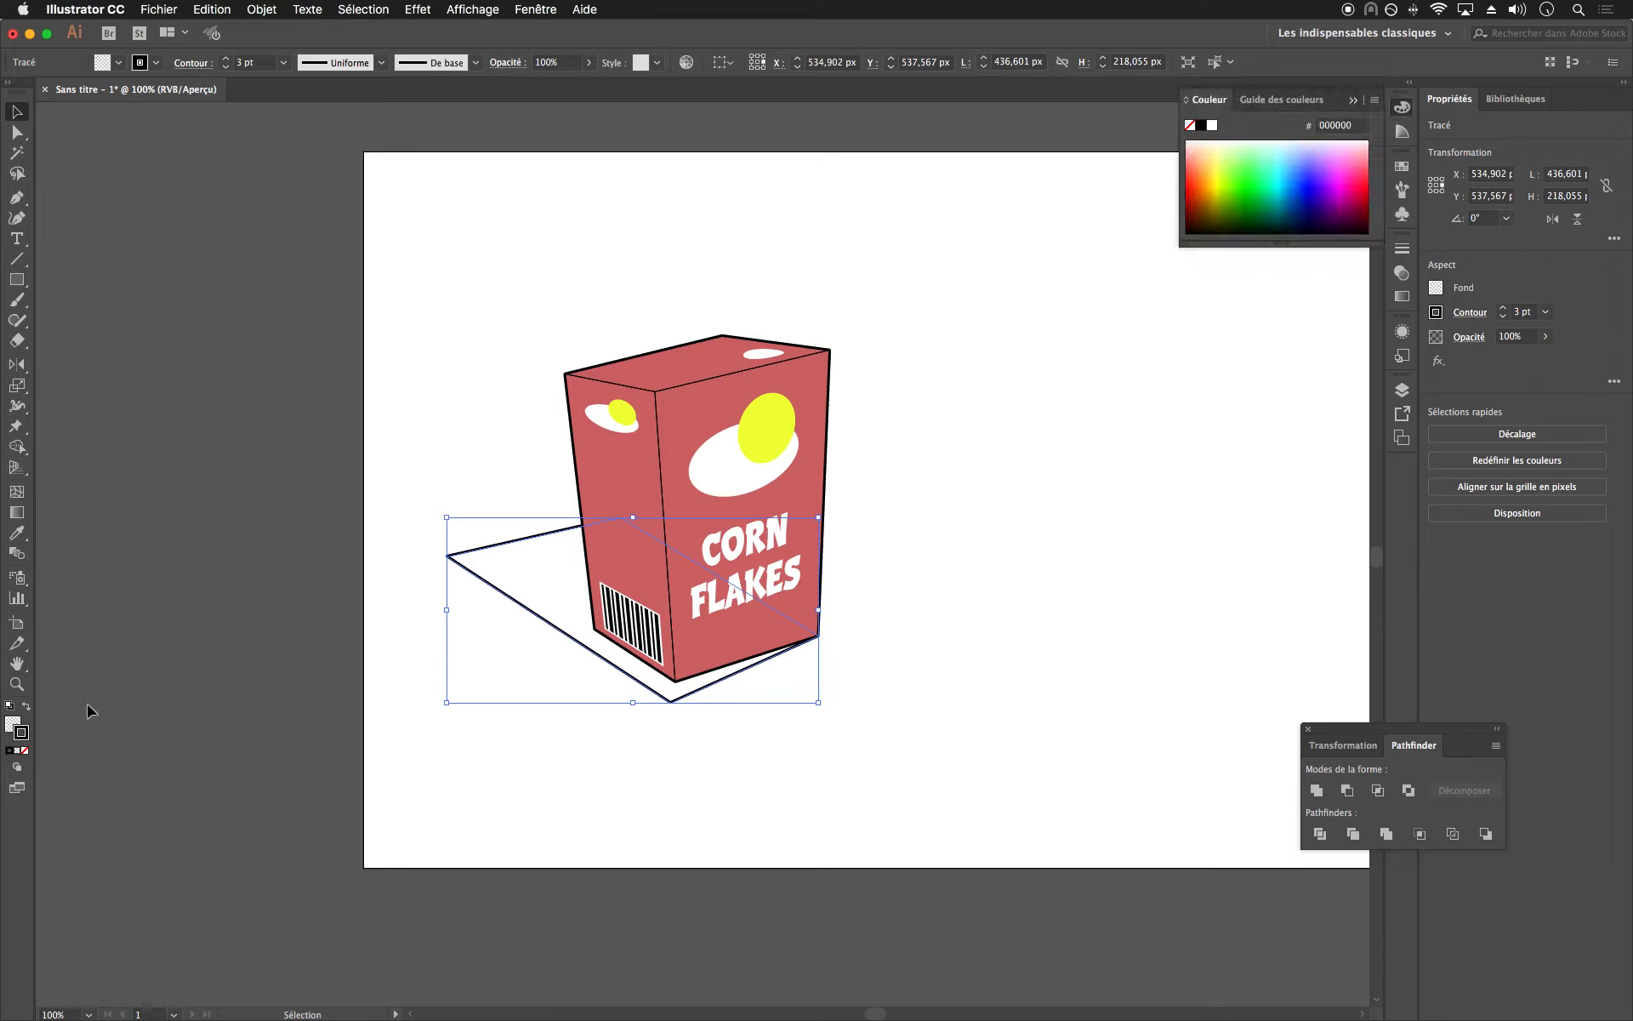
click(26, 750)
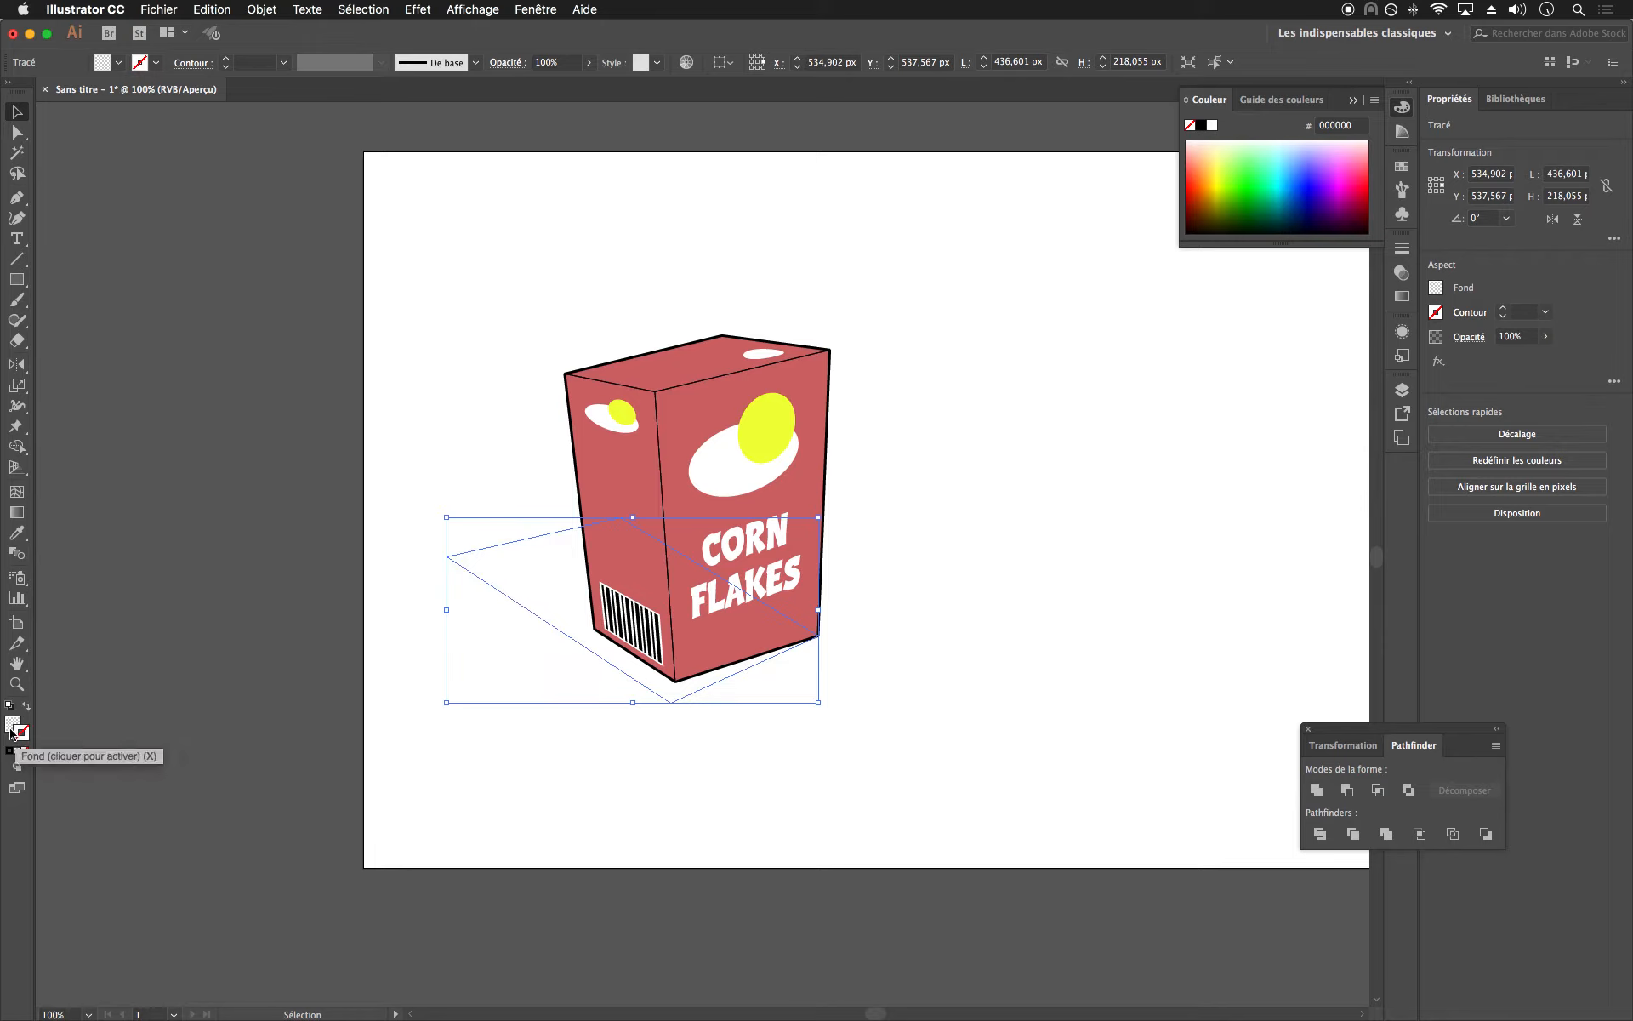
- Set the opacity of the first colour stop in the shadow's radial gradient to 50%
click(1402, 297)
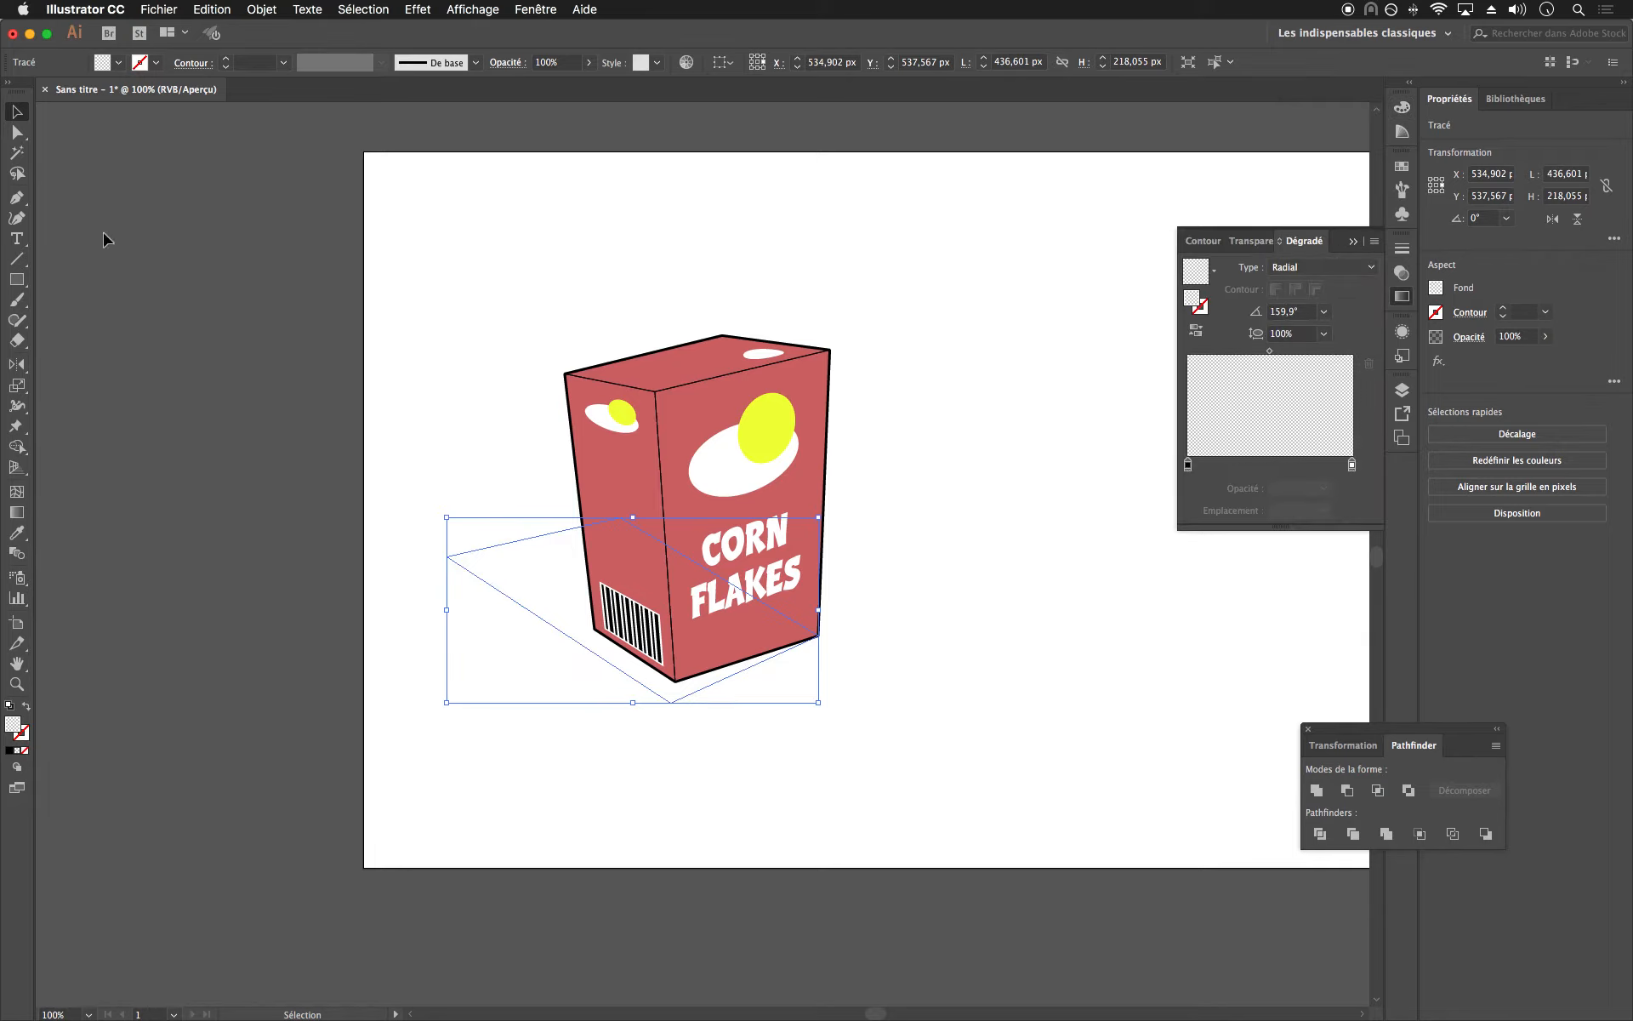
click(17, 512)
mouse_move(808, 635)
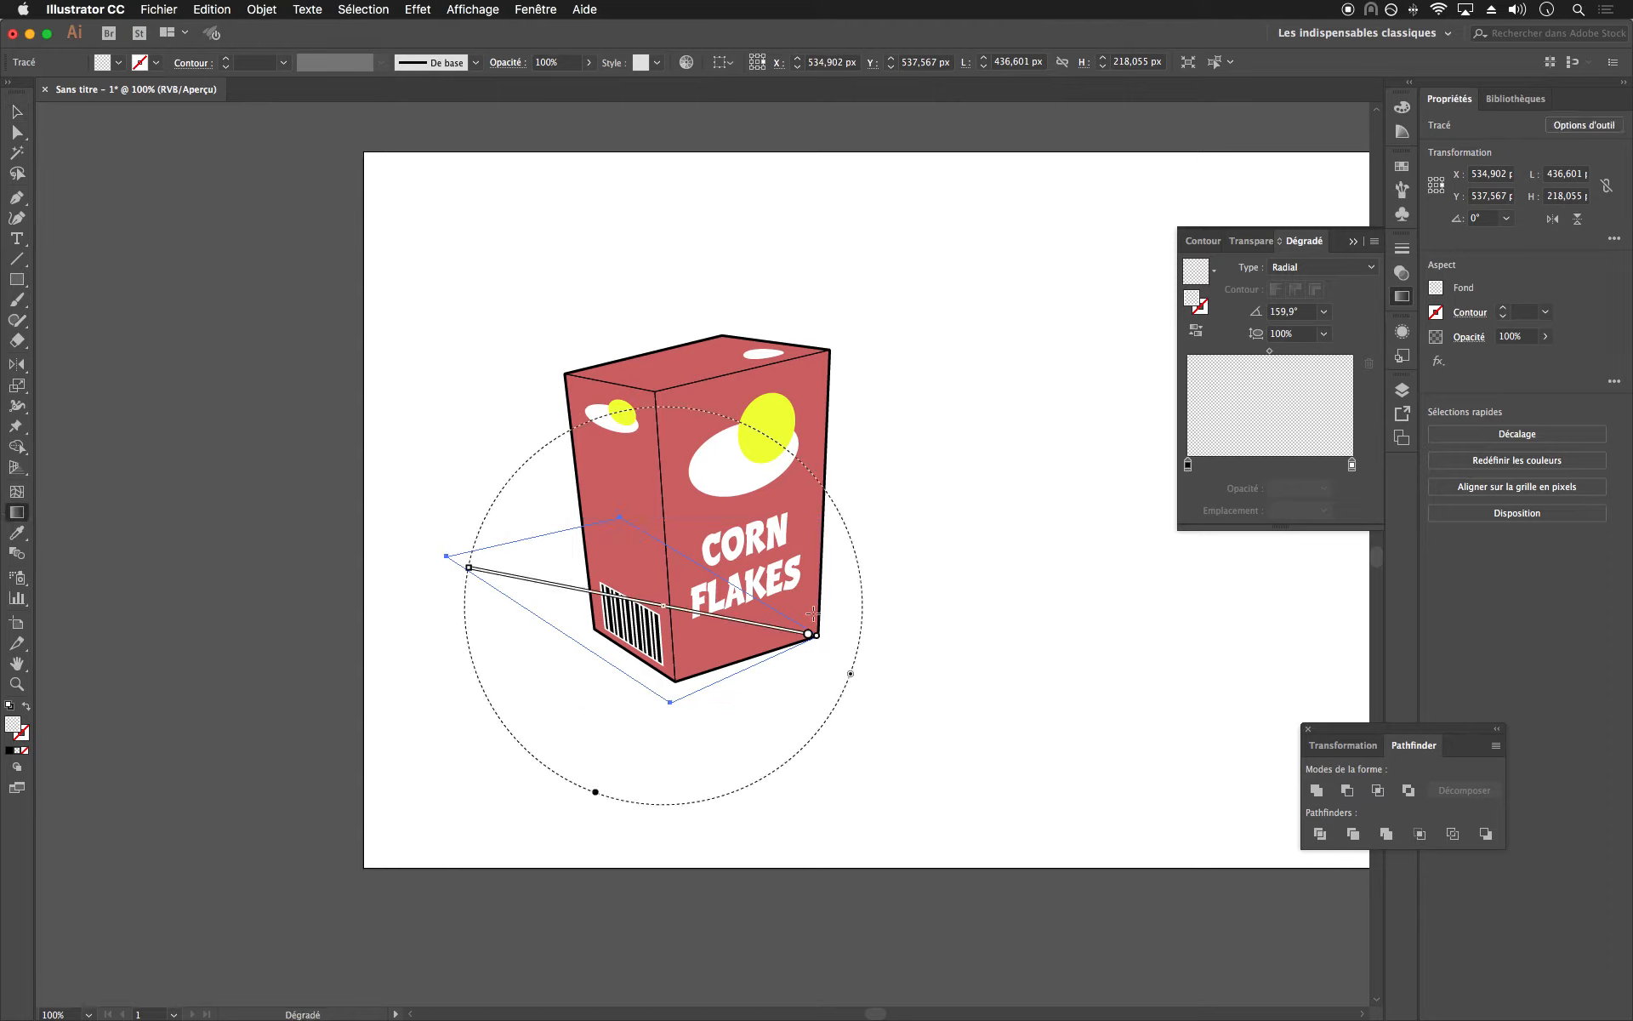
click(1187, 465)
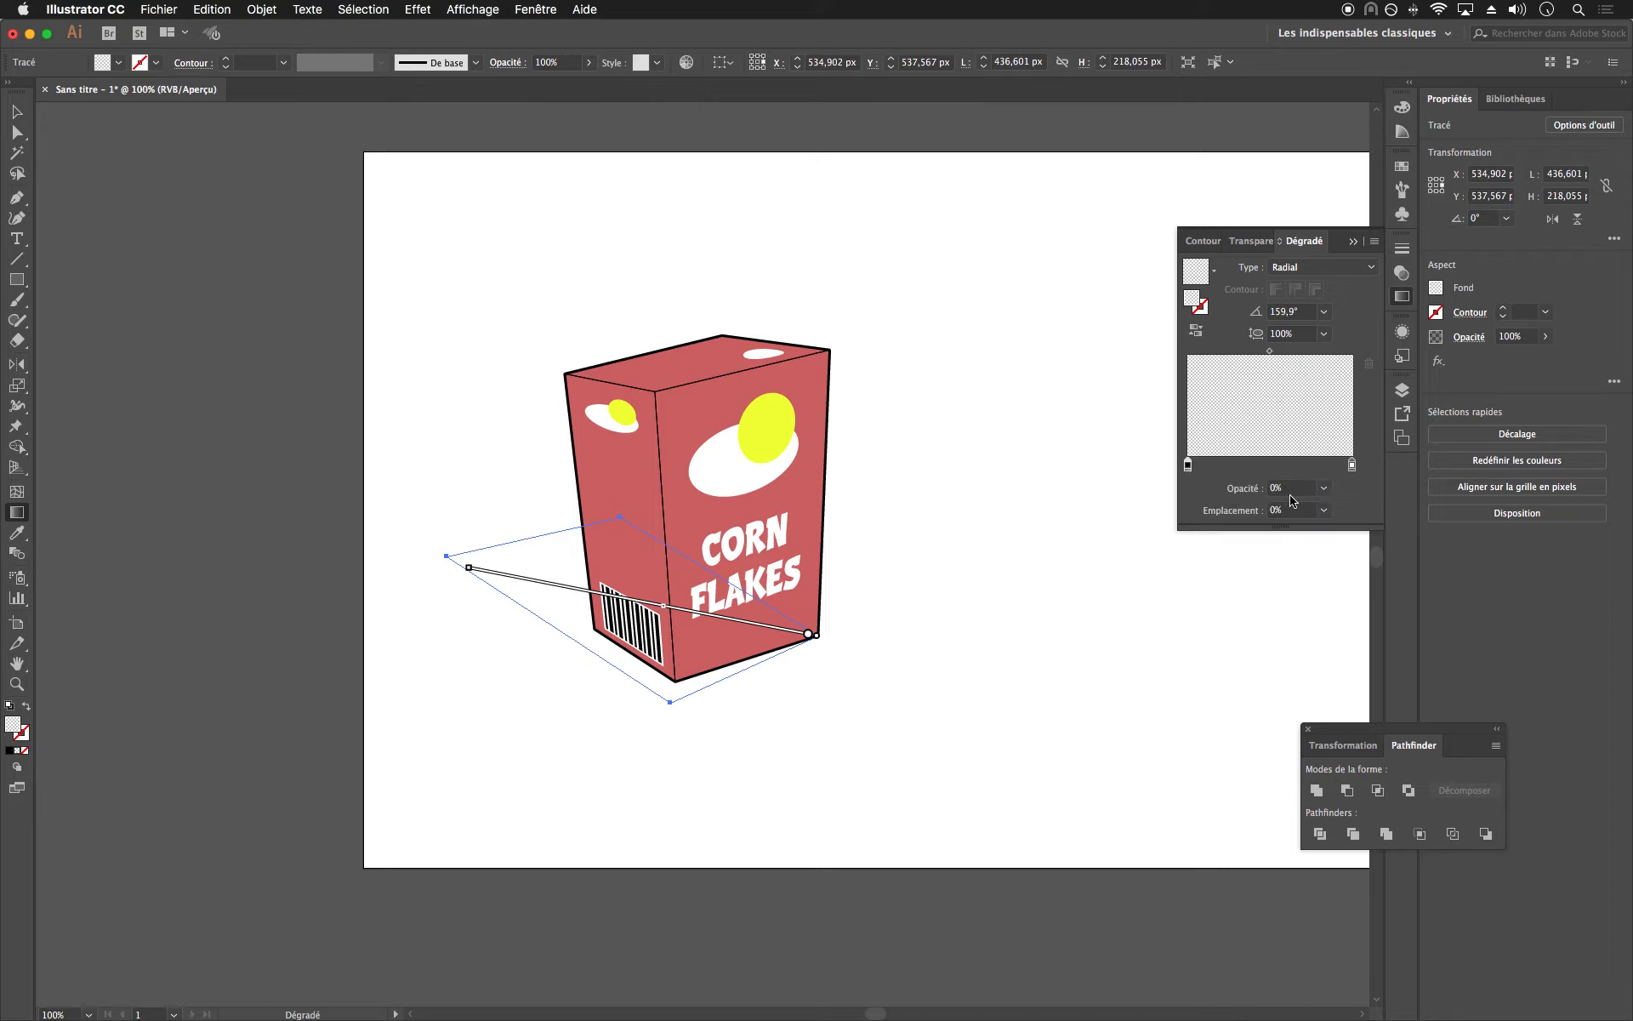
click(1323, 490)
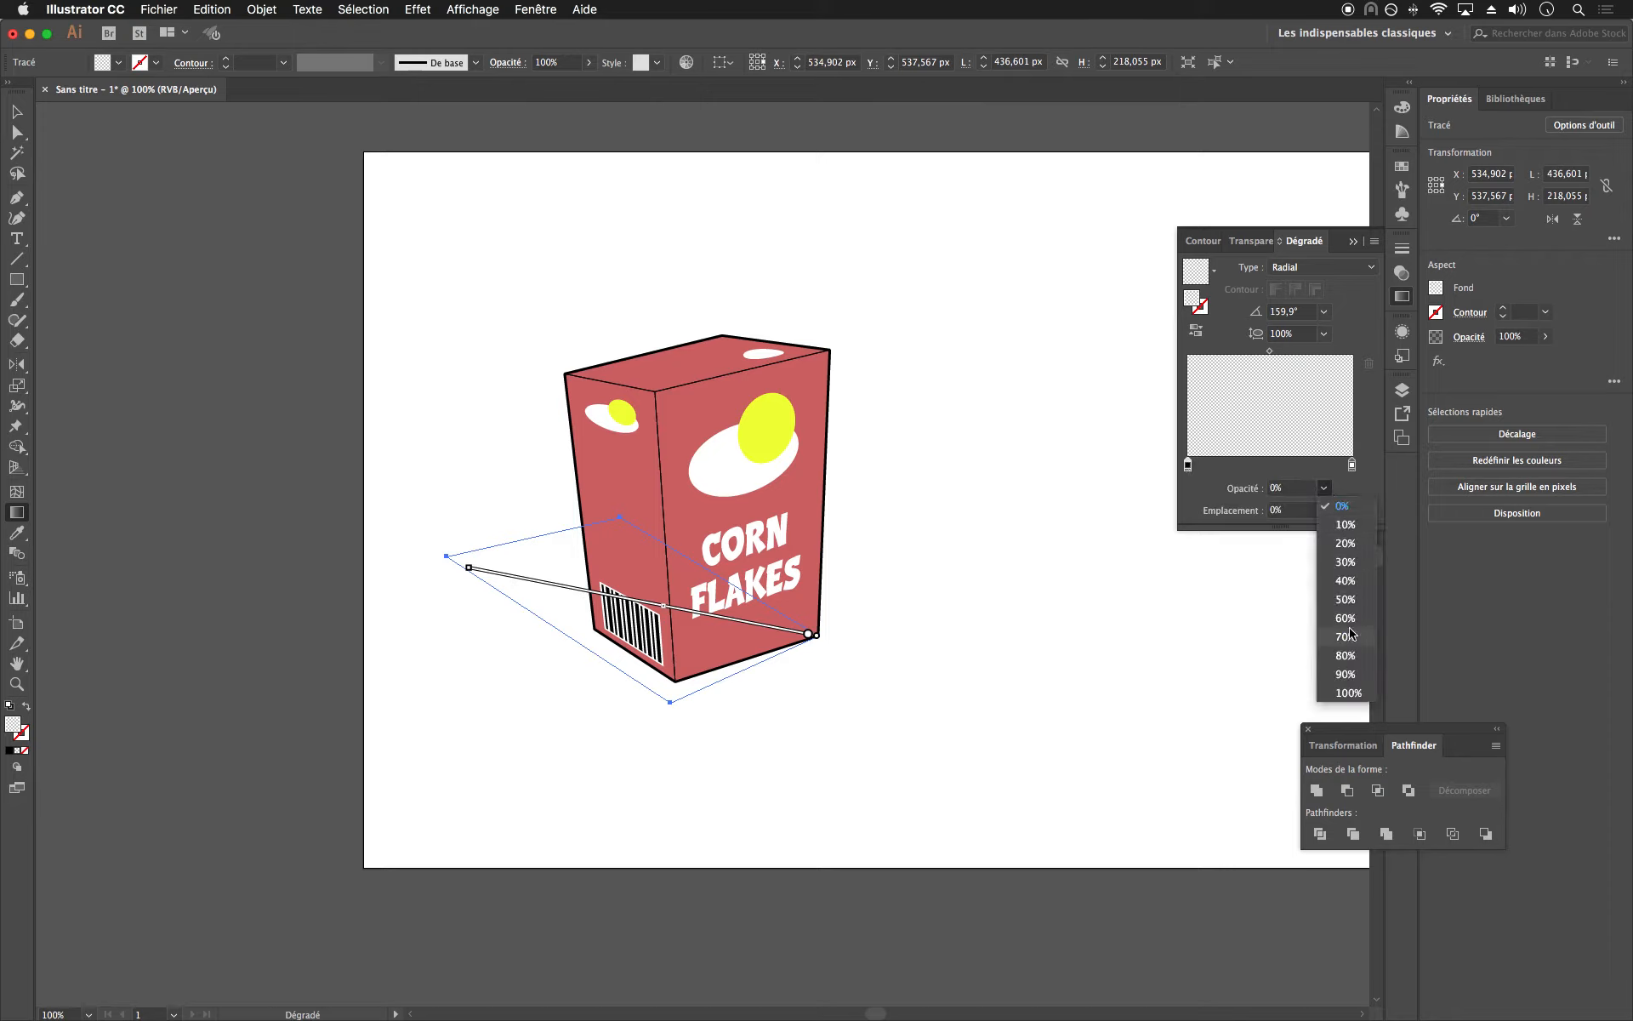
click(1346, 599)
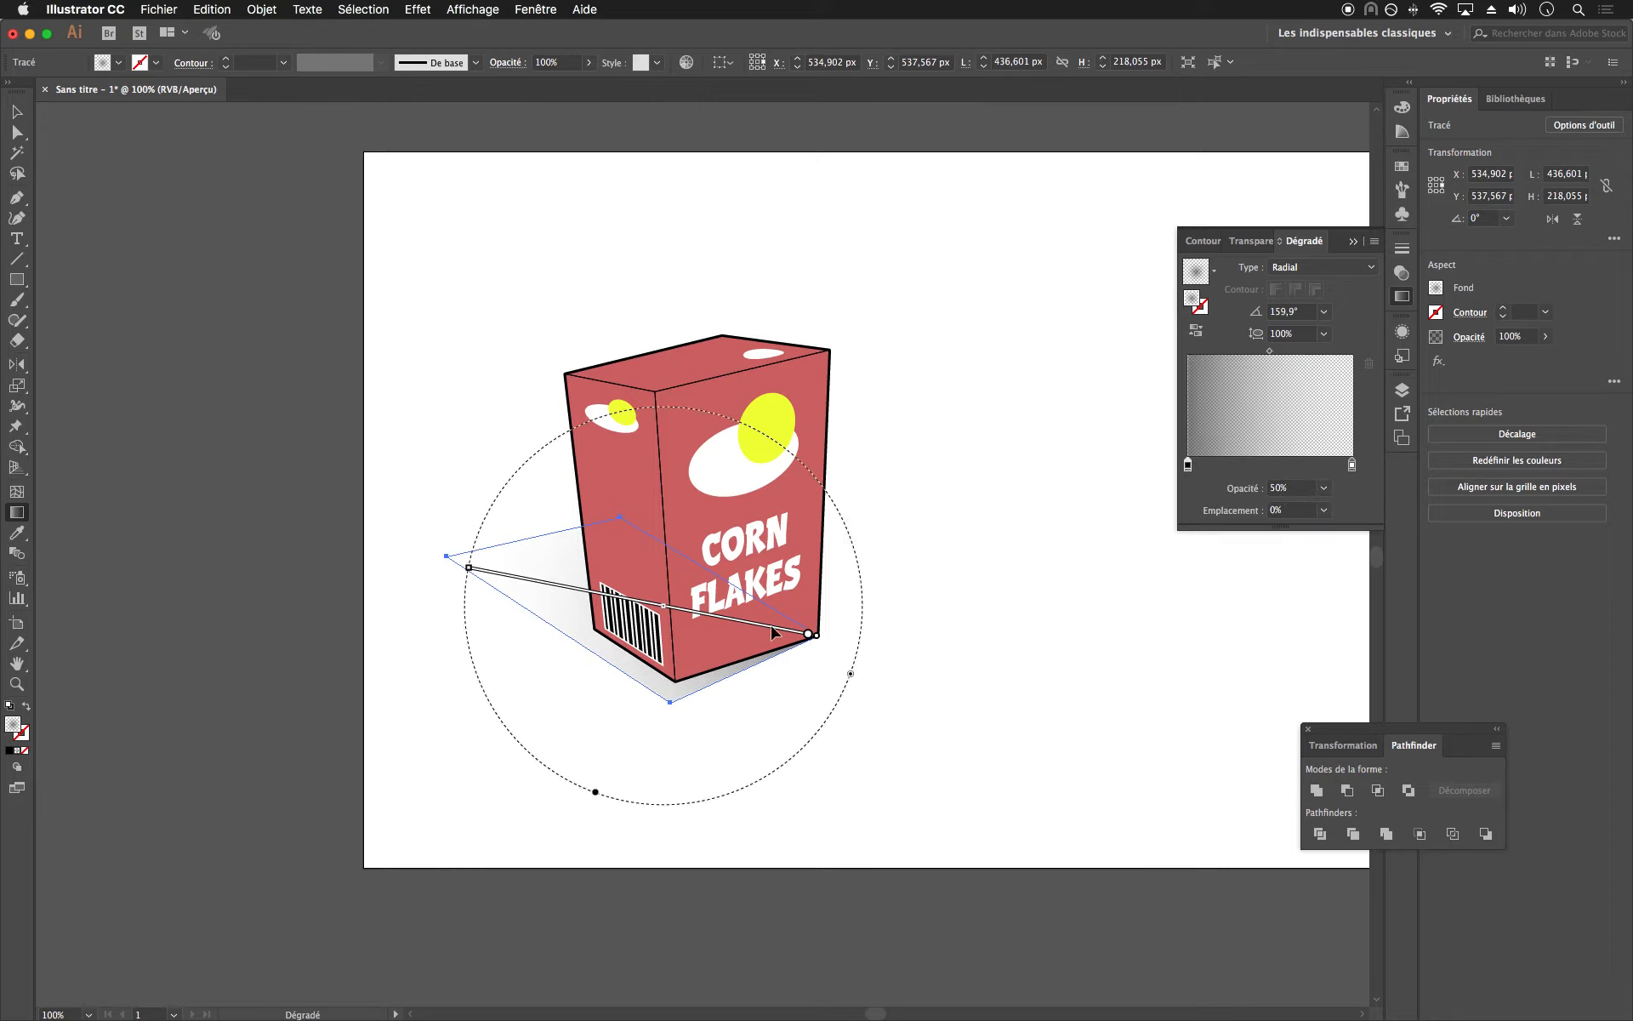
- Adjust the shadow's gradient so it fades from the box's lower front corner toward the shadow's far tip
click(899, 581)
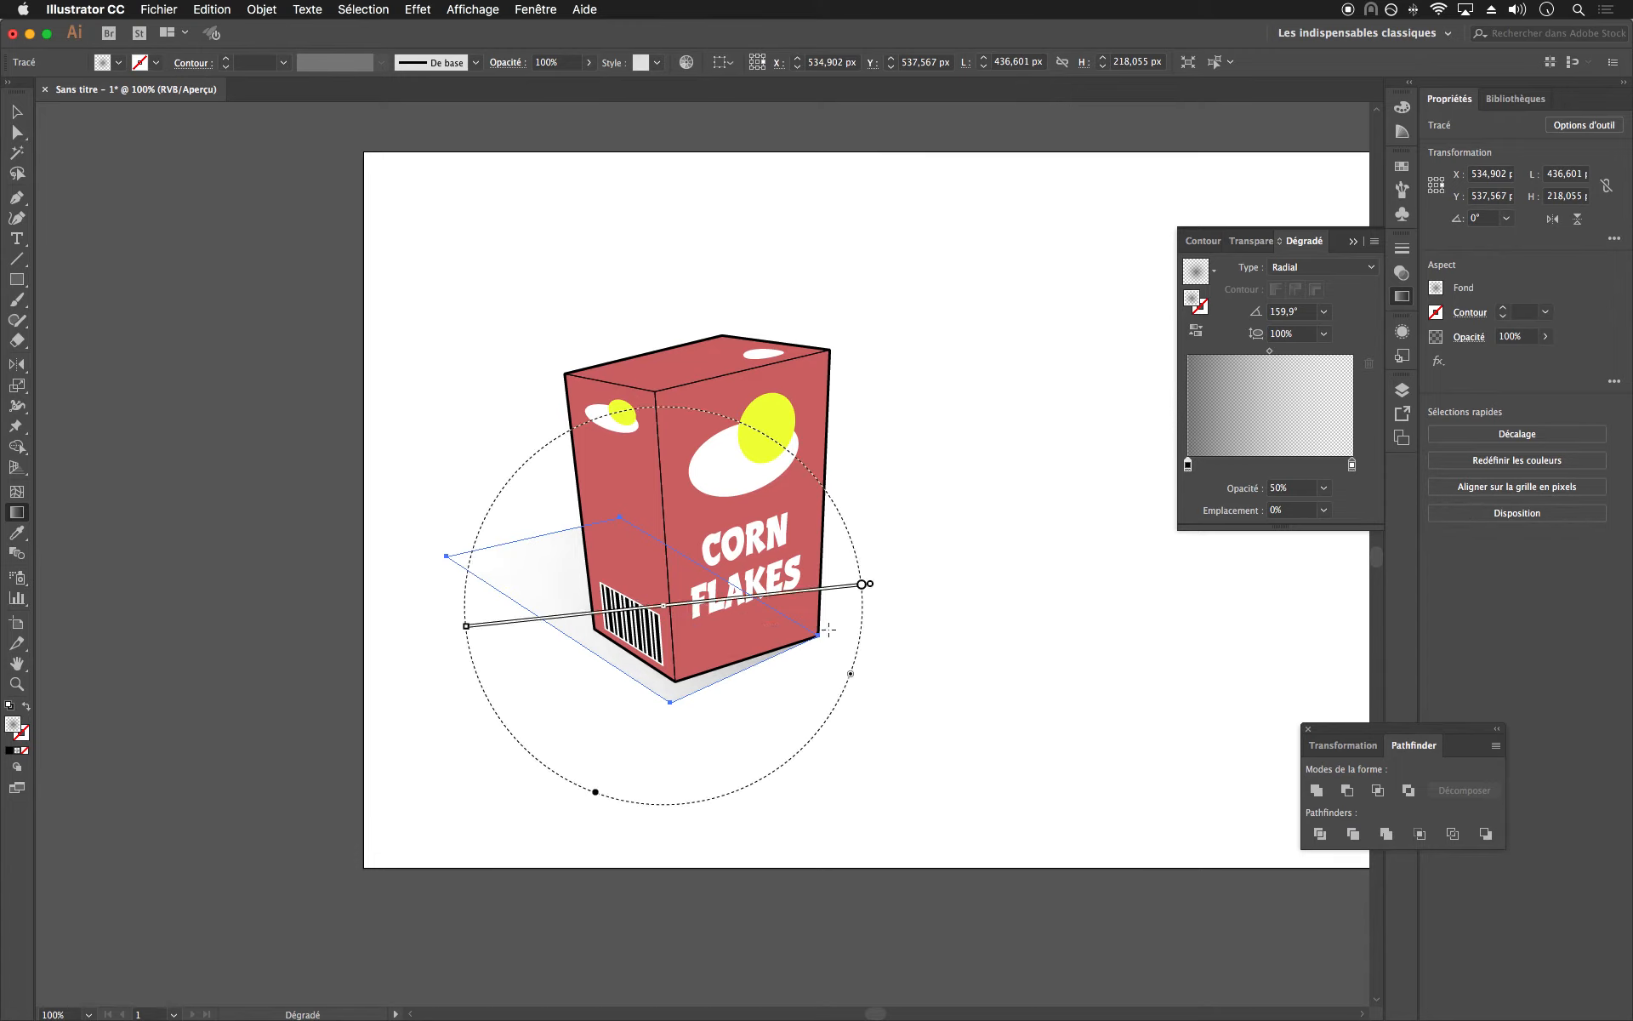
mouse_move(468, 568)
mouse_down()
mouse_move(808, 634)
mouse_move(738, 623)
mouse_move(794, 633)
mouse_up()
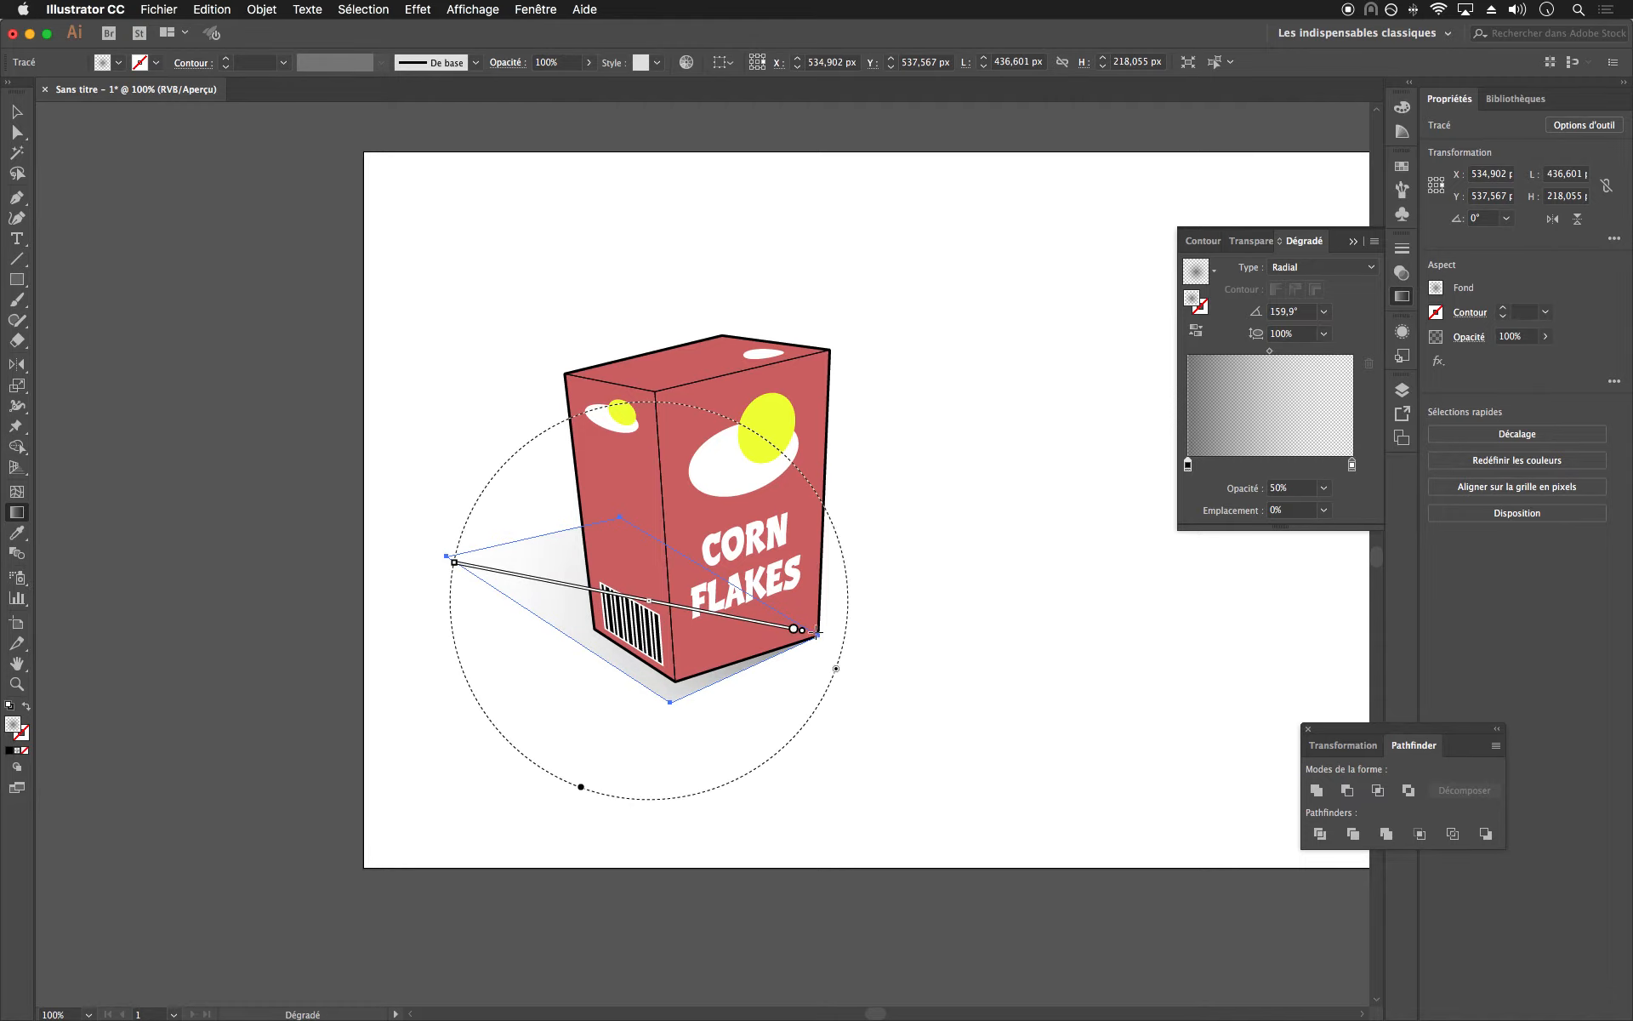
key(v)
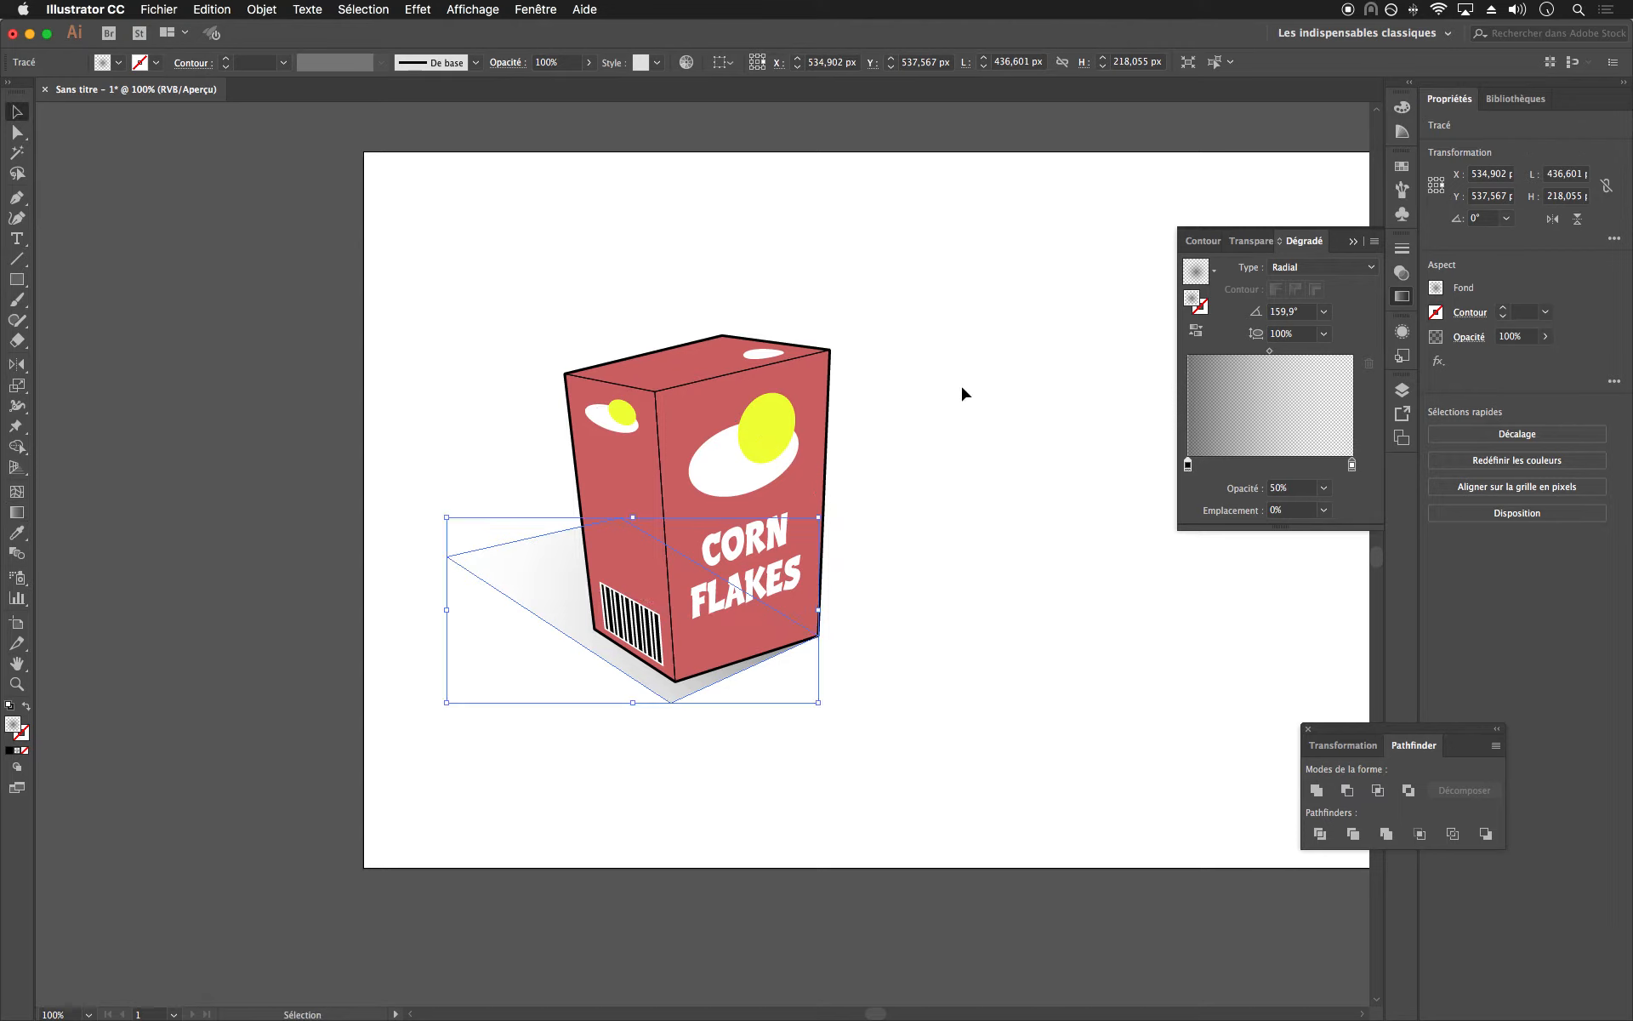
click(837, 450)
- Duplicate the thin 1 pt outlines of the box's top and narrow side faces onto the empty area beside it
click(616, 493)
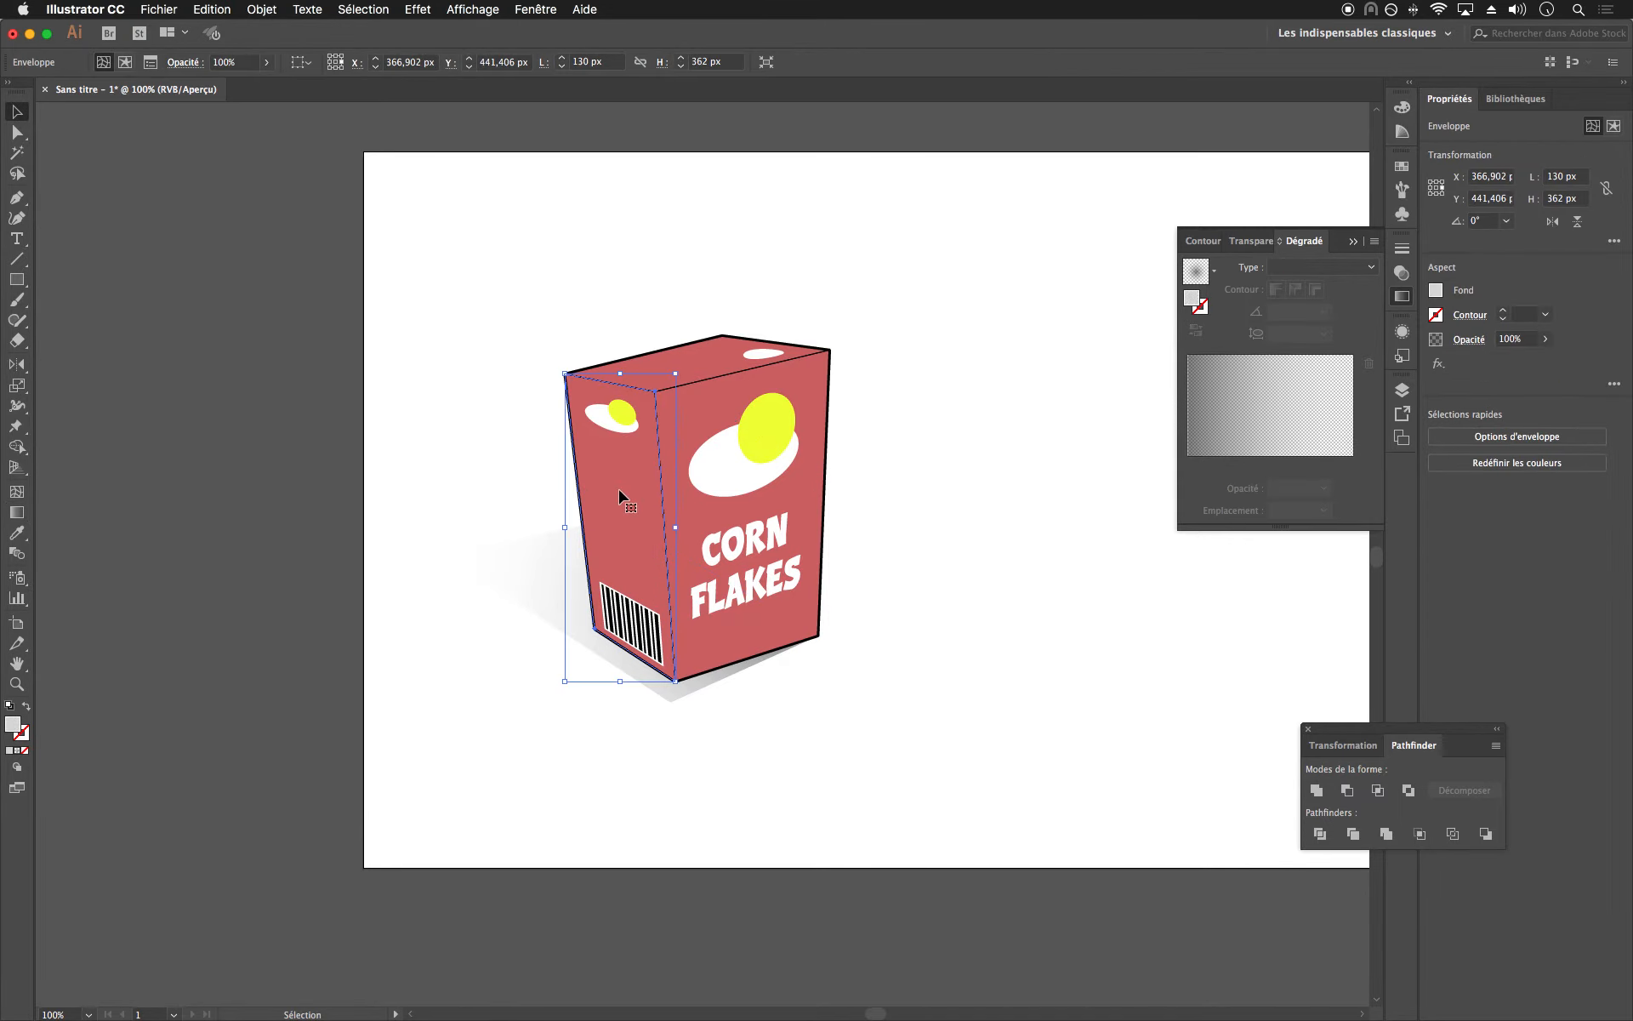
click(859, 379)
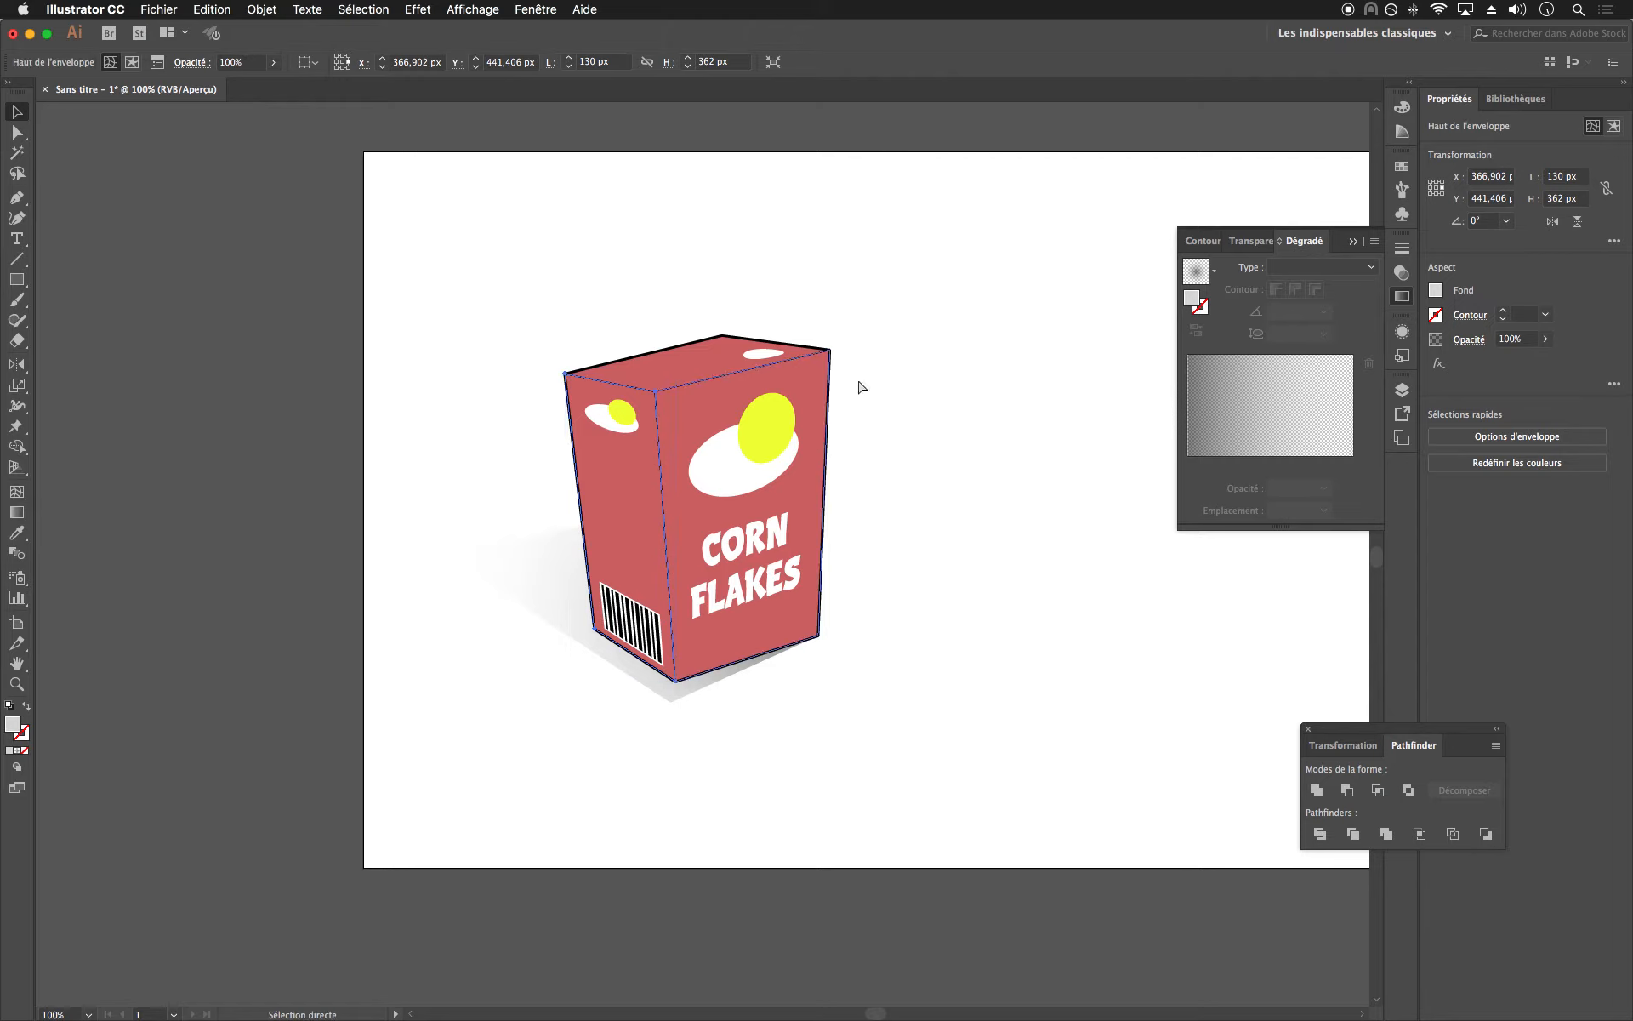
click(663, 434)
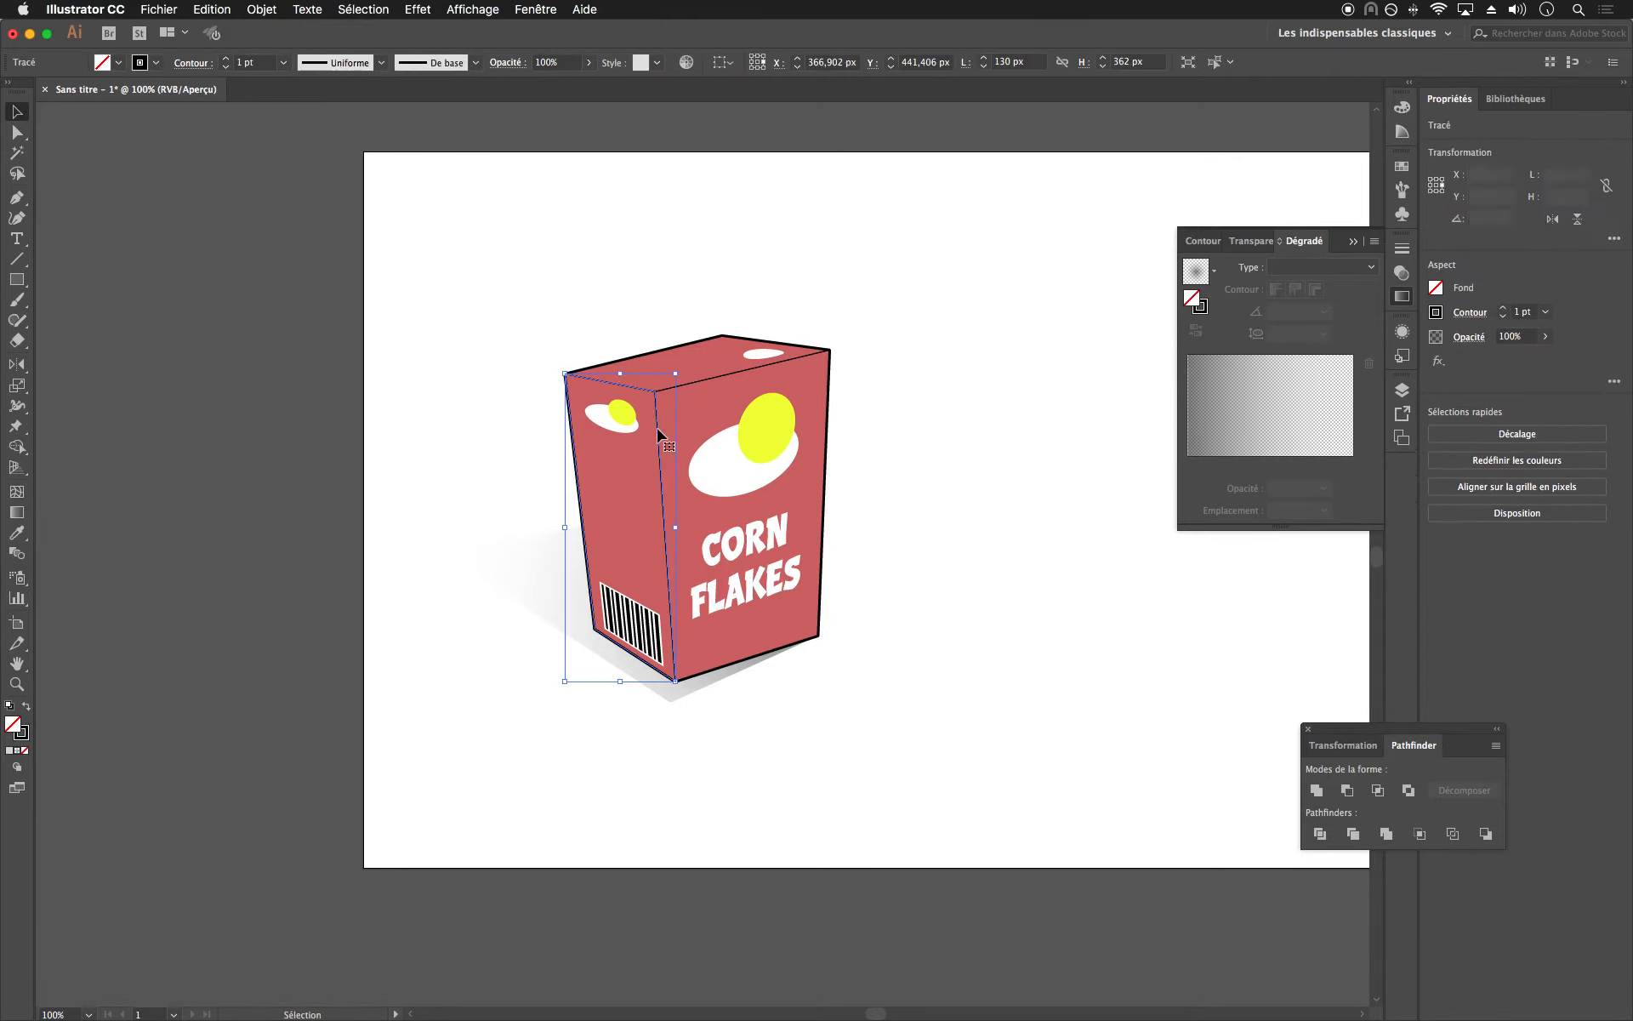
click(702, 382)
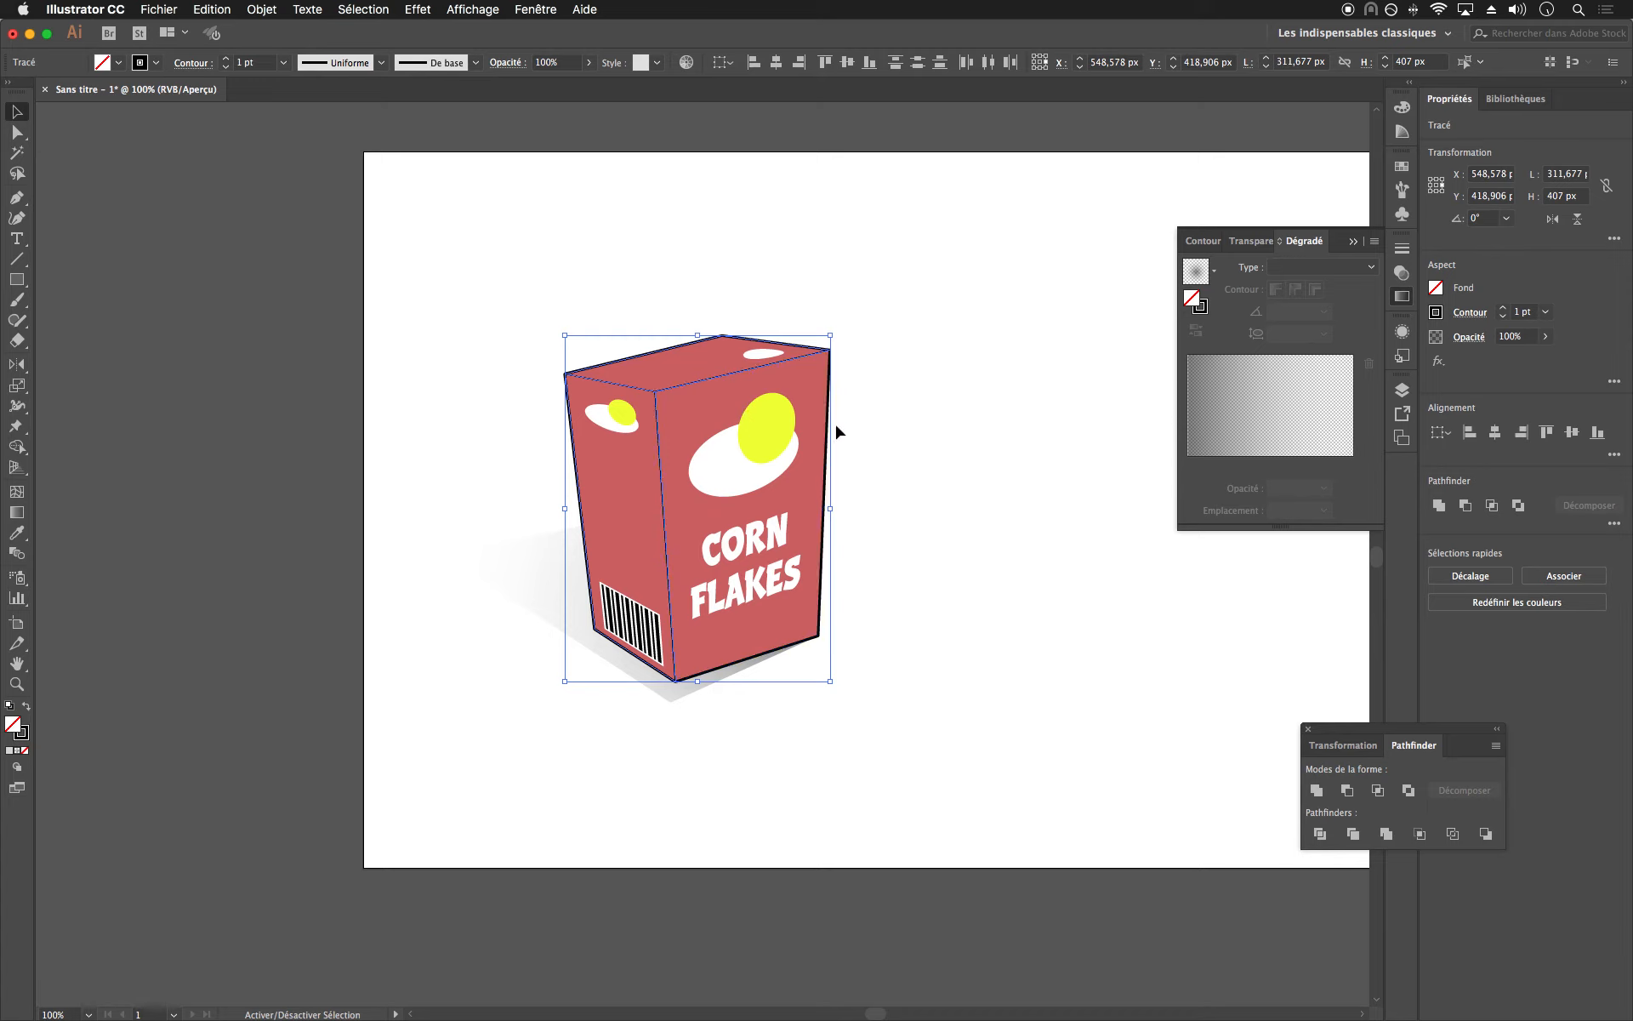
key(a)
key(v)
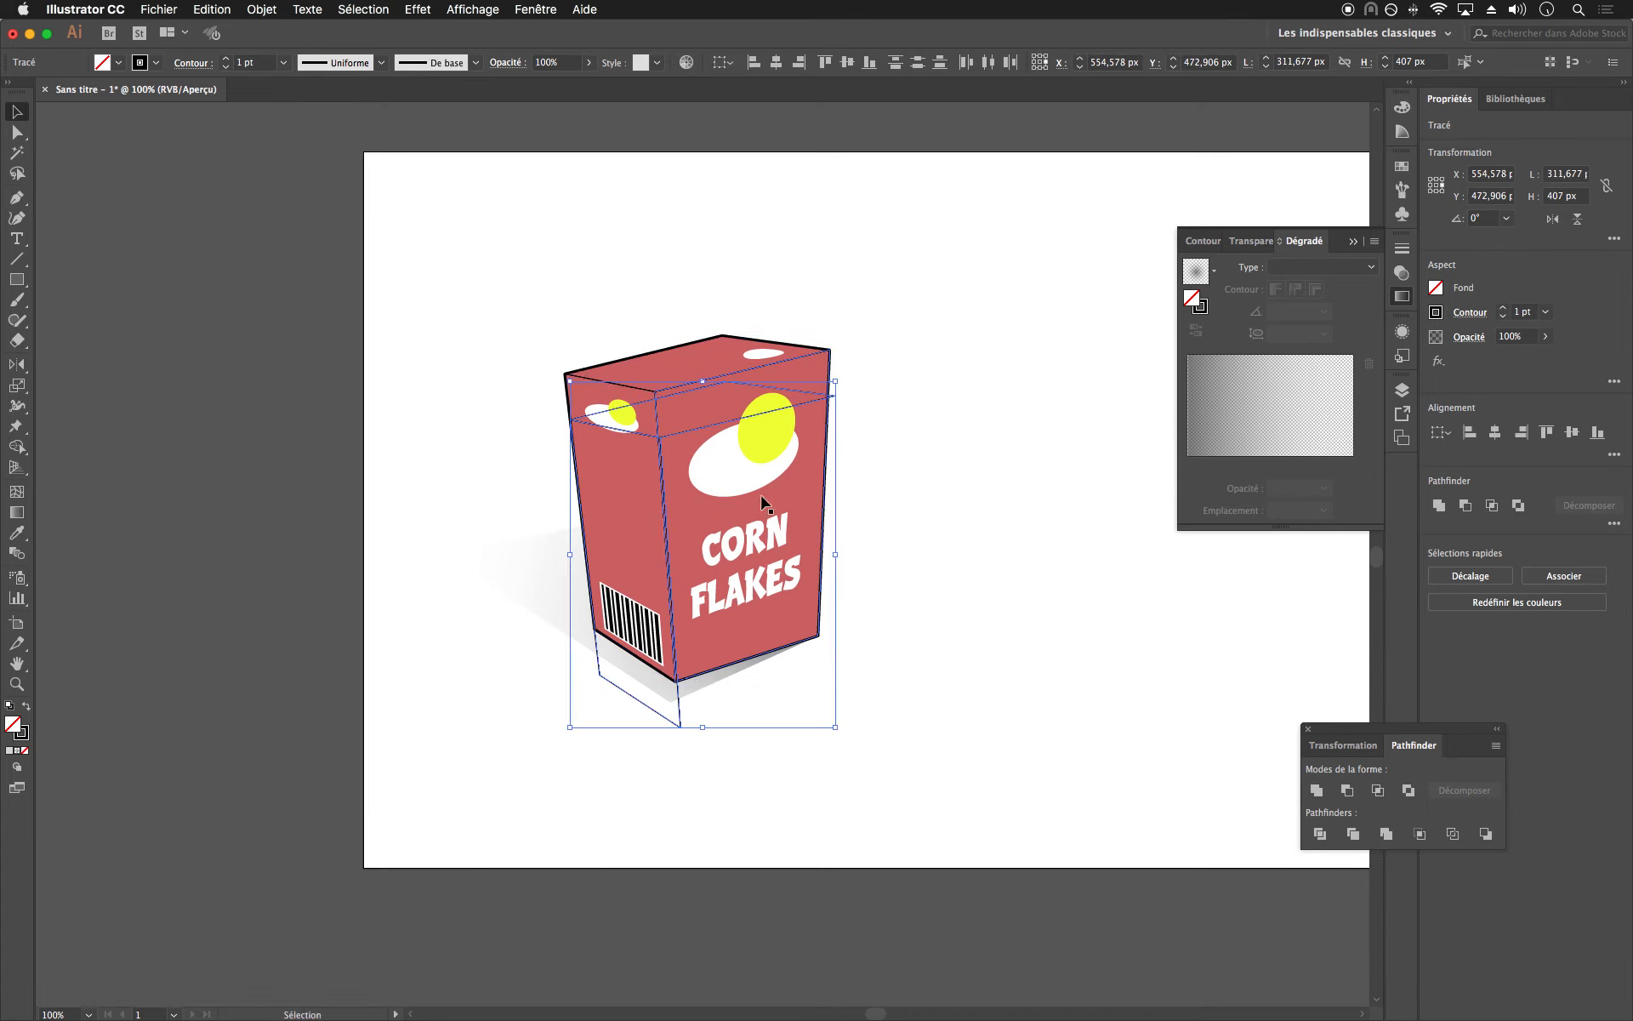
drag(717, 415, 1026, 333)
key(space)
drag(1050, 443, 913, 444)
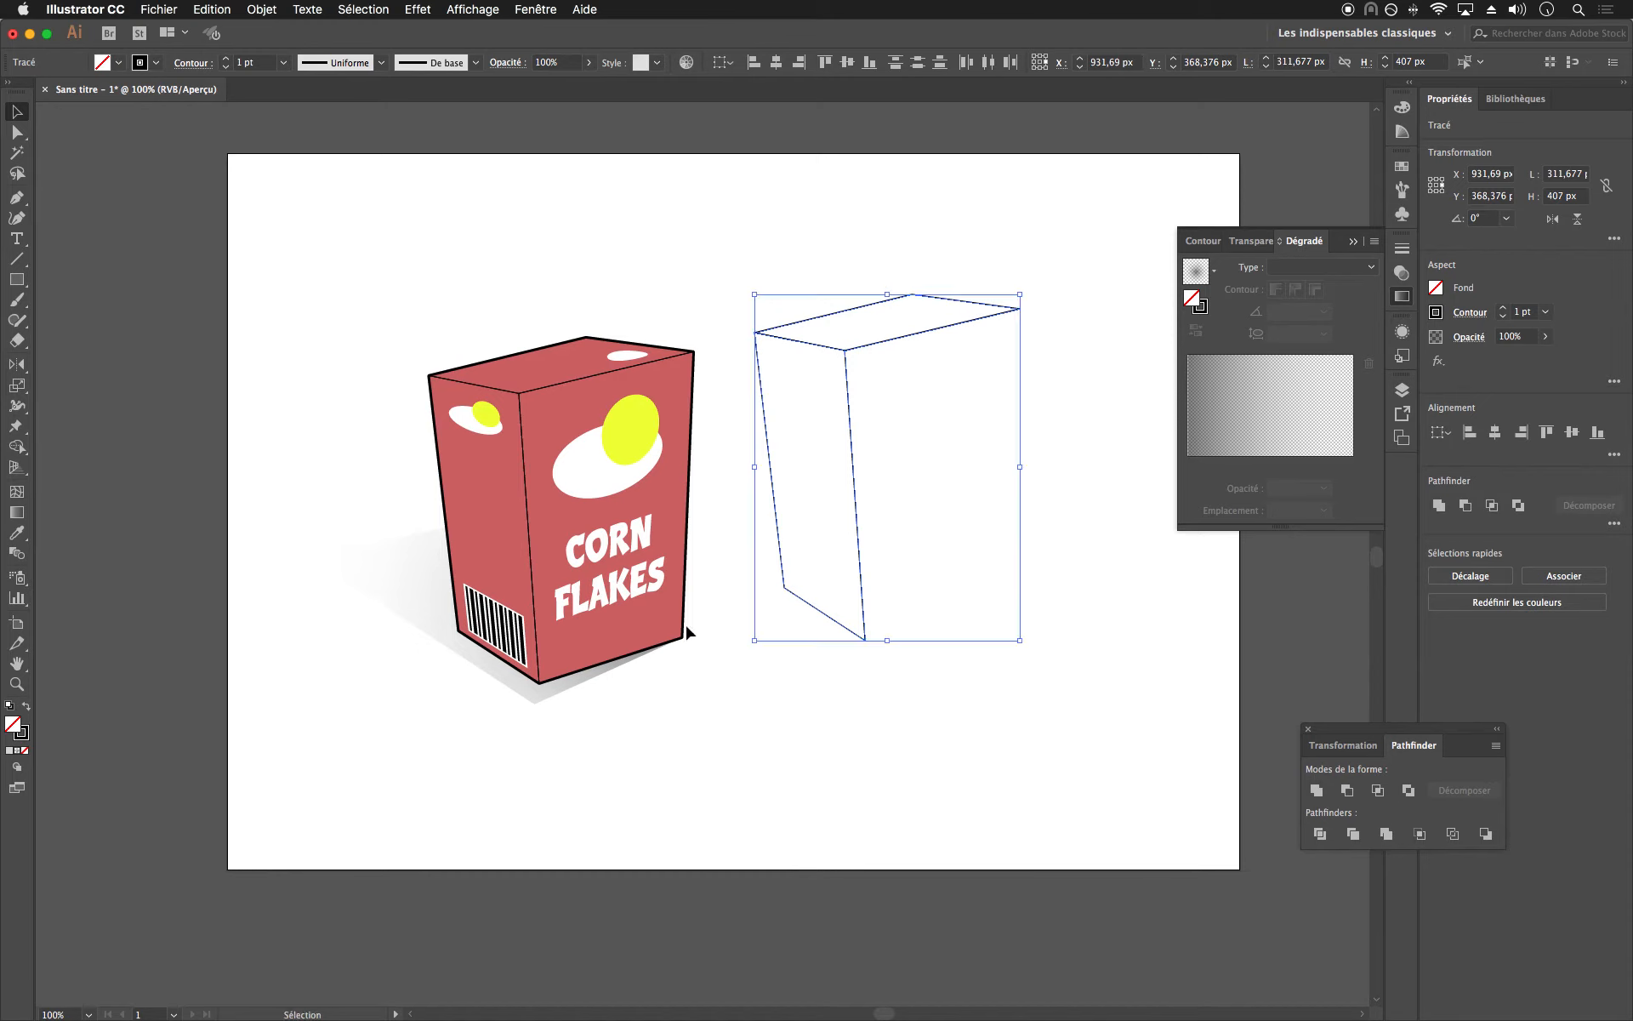
- Duplicate the front face outline, fit it to the other two copies, and park the set beside the artboard
click(685, 630)
drag(687, 631, 1063, 553)
click(972, 321)
drag(972, 321, 1000, 302)
click(576, 686)
click(828, 721)
drag(736, 244, 1077, 668)
drag(762, 393, 1266, 574)
drag(1086, 590, 1010, 558)
click(916, 423)
- Draw a 1190,55 by 462,89 px rectangle across the lower part of the artboard, with black fill and no stroke
key(m)
drag(260, 474, 1270, 867)
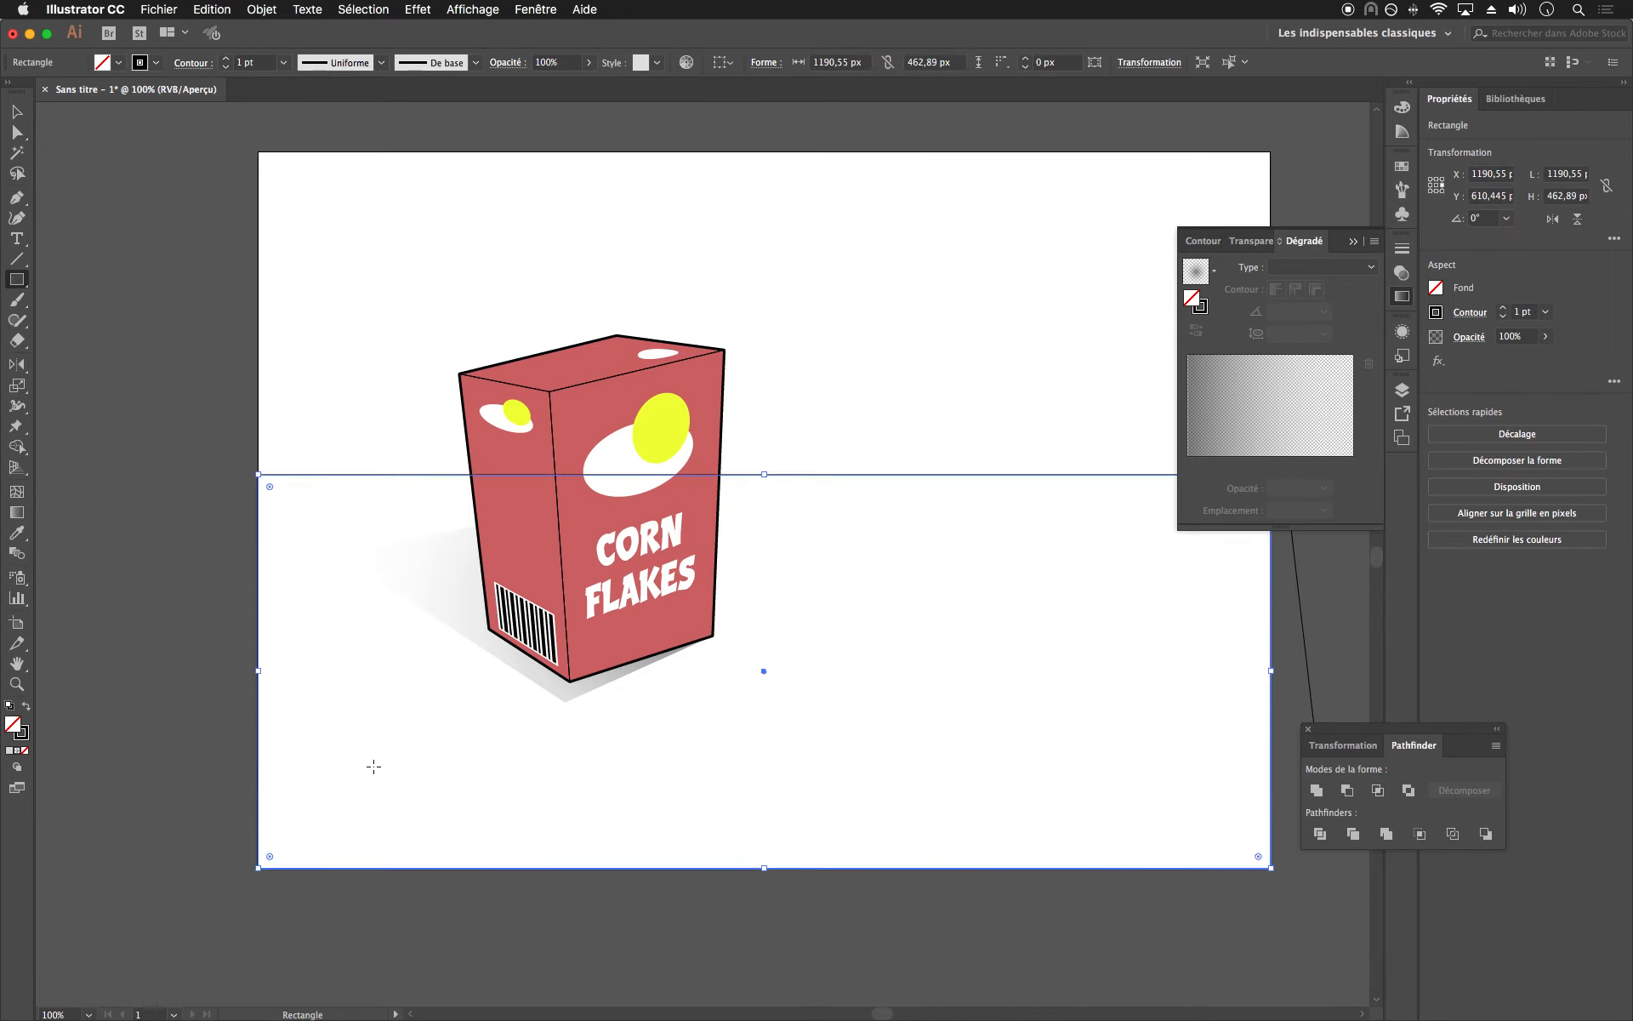
click(26, 708)
- Change the rectangle's fill to dark grey 514F4F
double_click(12, 724)
drag(69, 222, 17, 297)
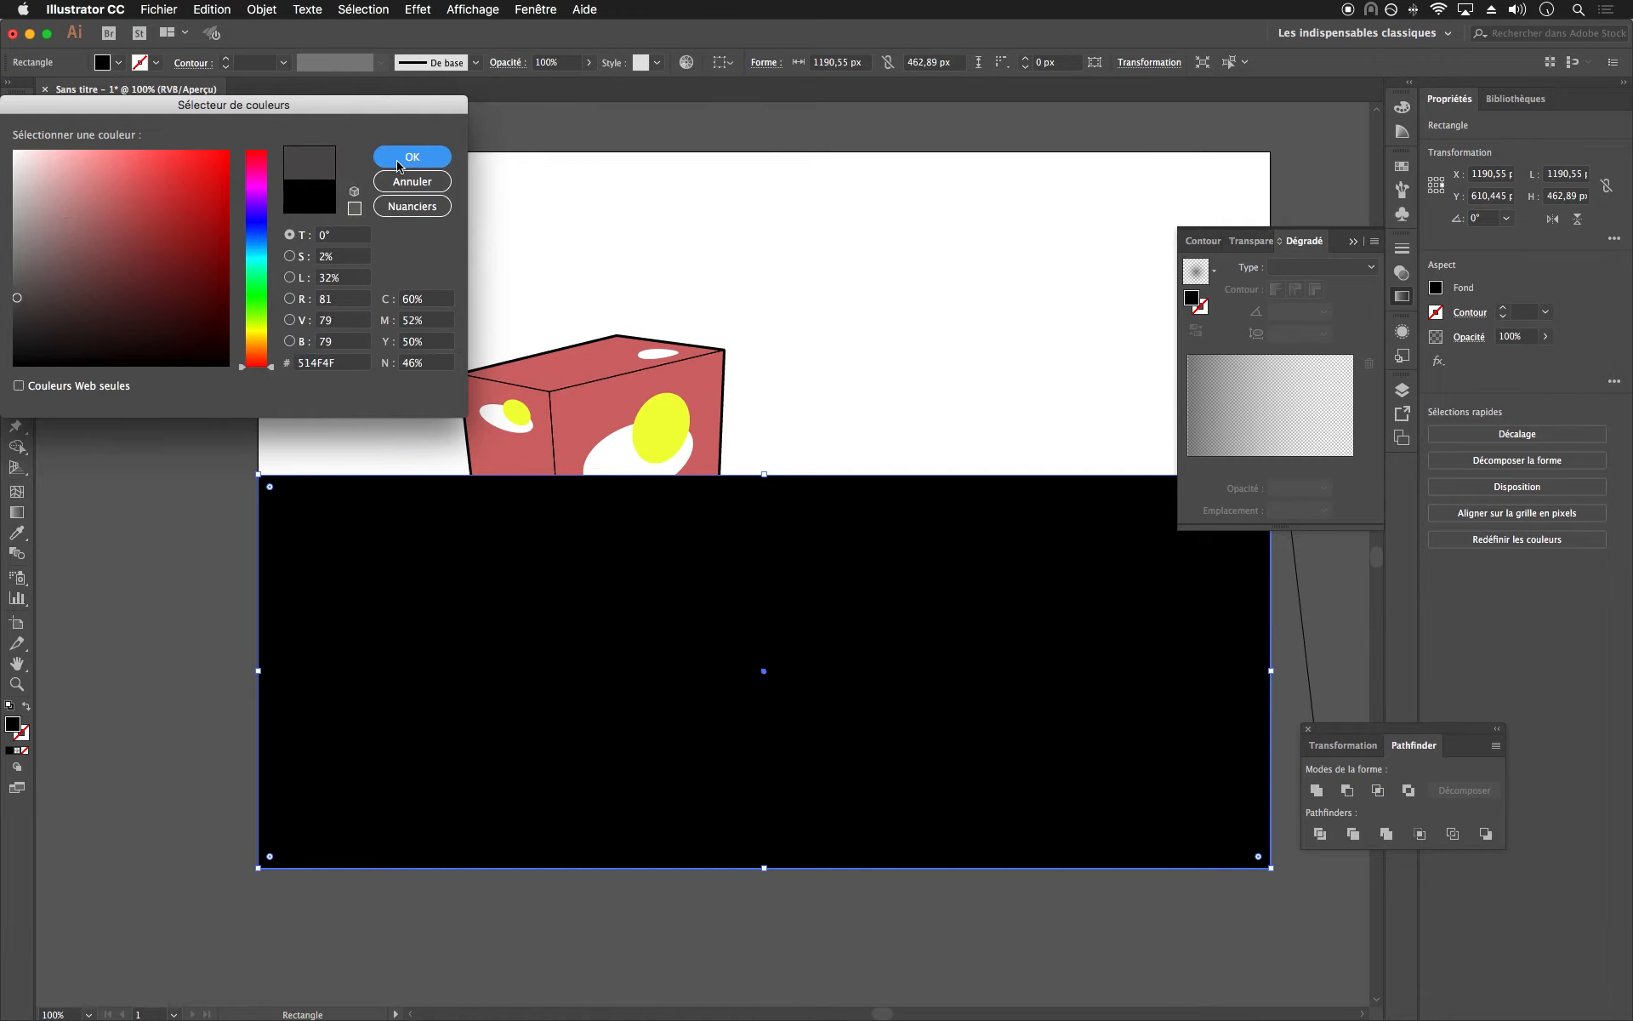
click(411, 157)
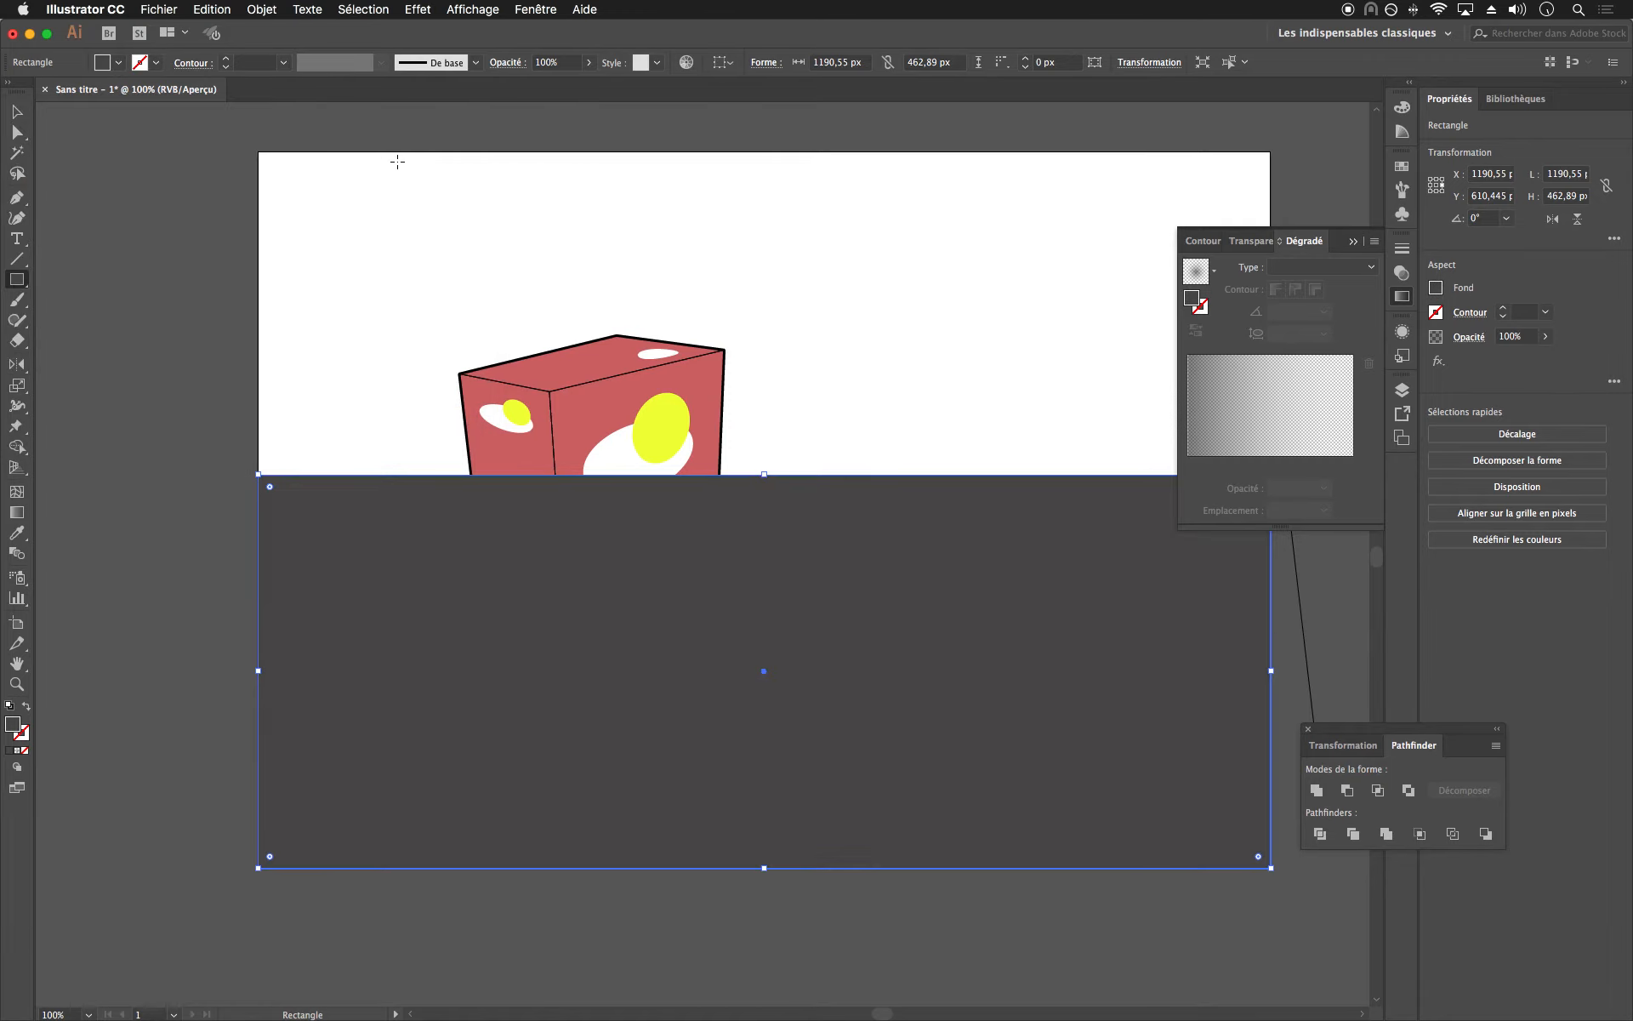
- Change the rectangle's fill to light grey B2B1B1
double_click(12, 724)
drag(29, 256, 19, 209)
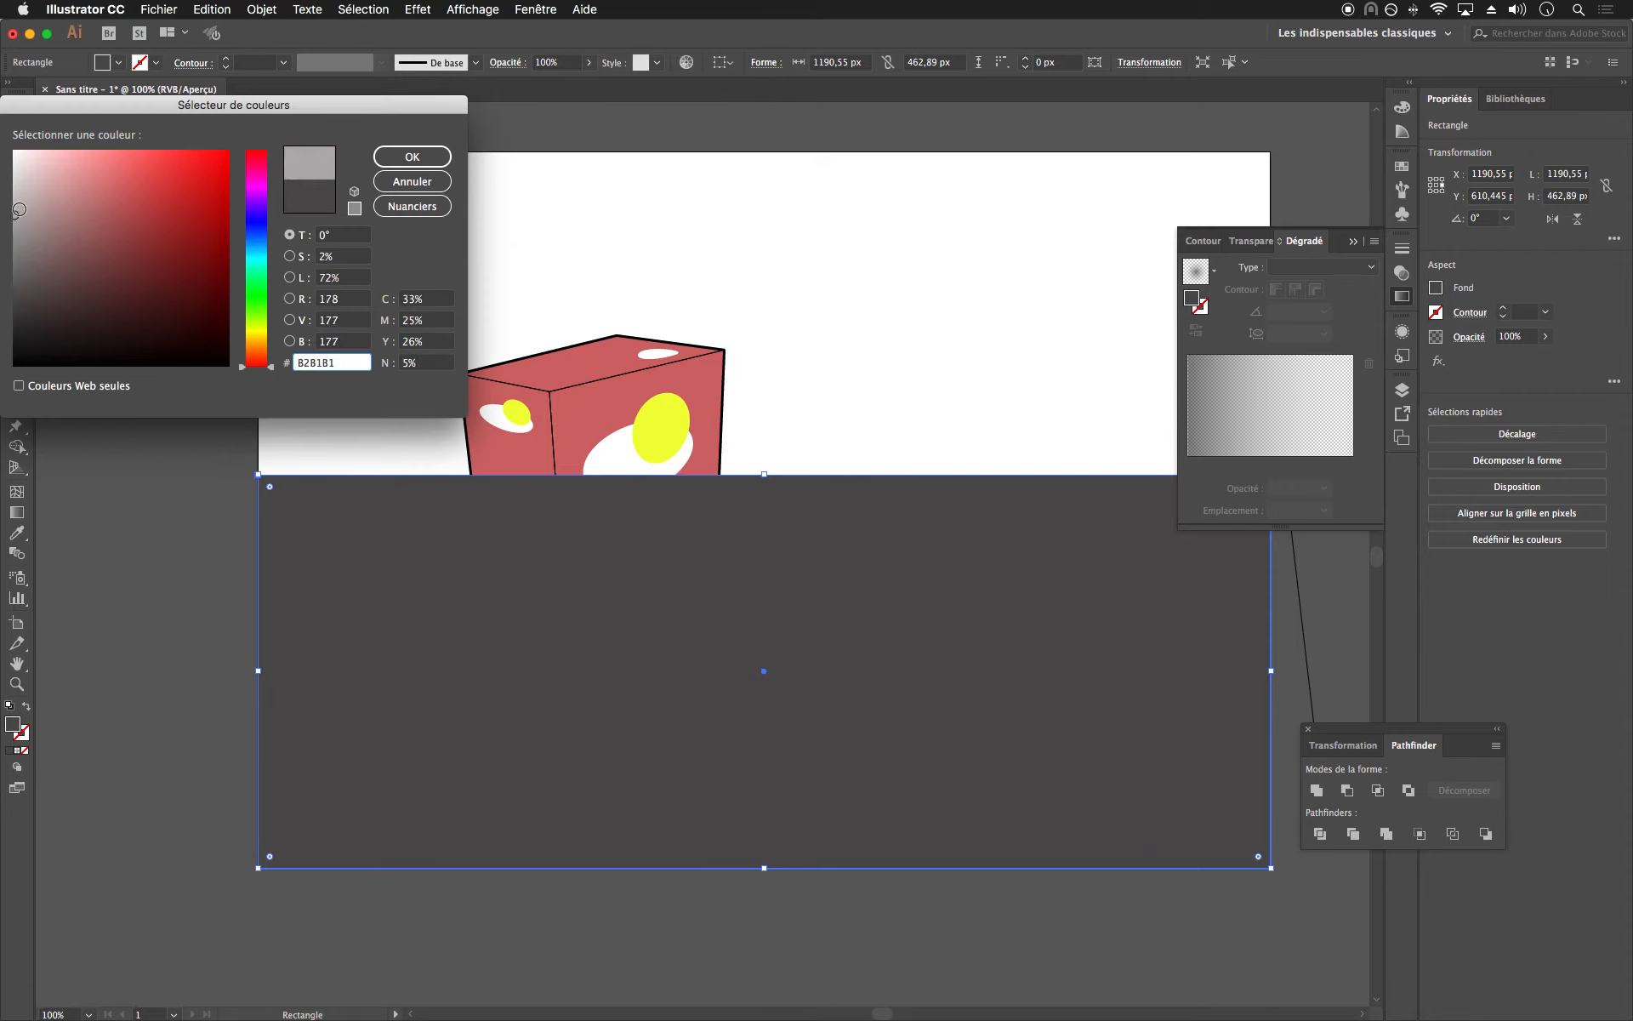
click(411, 157)
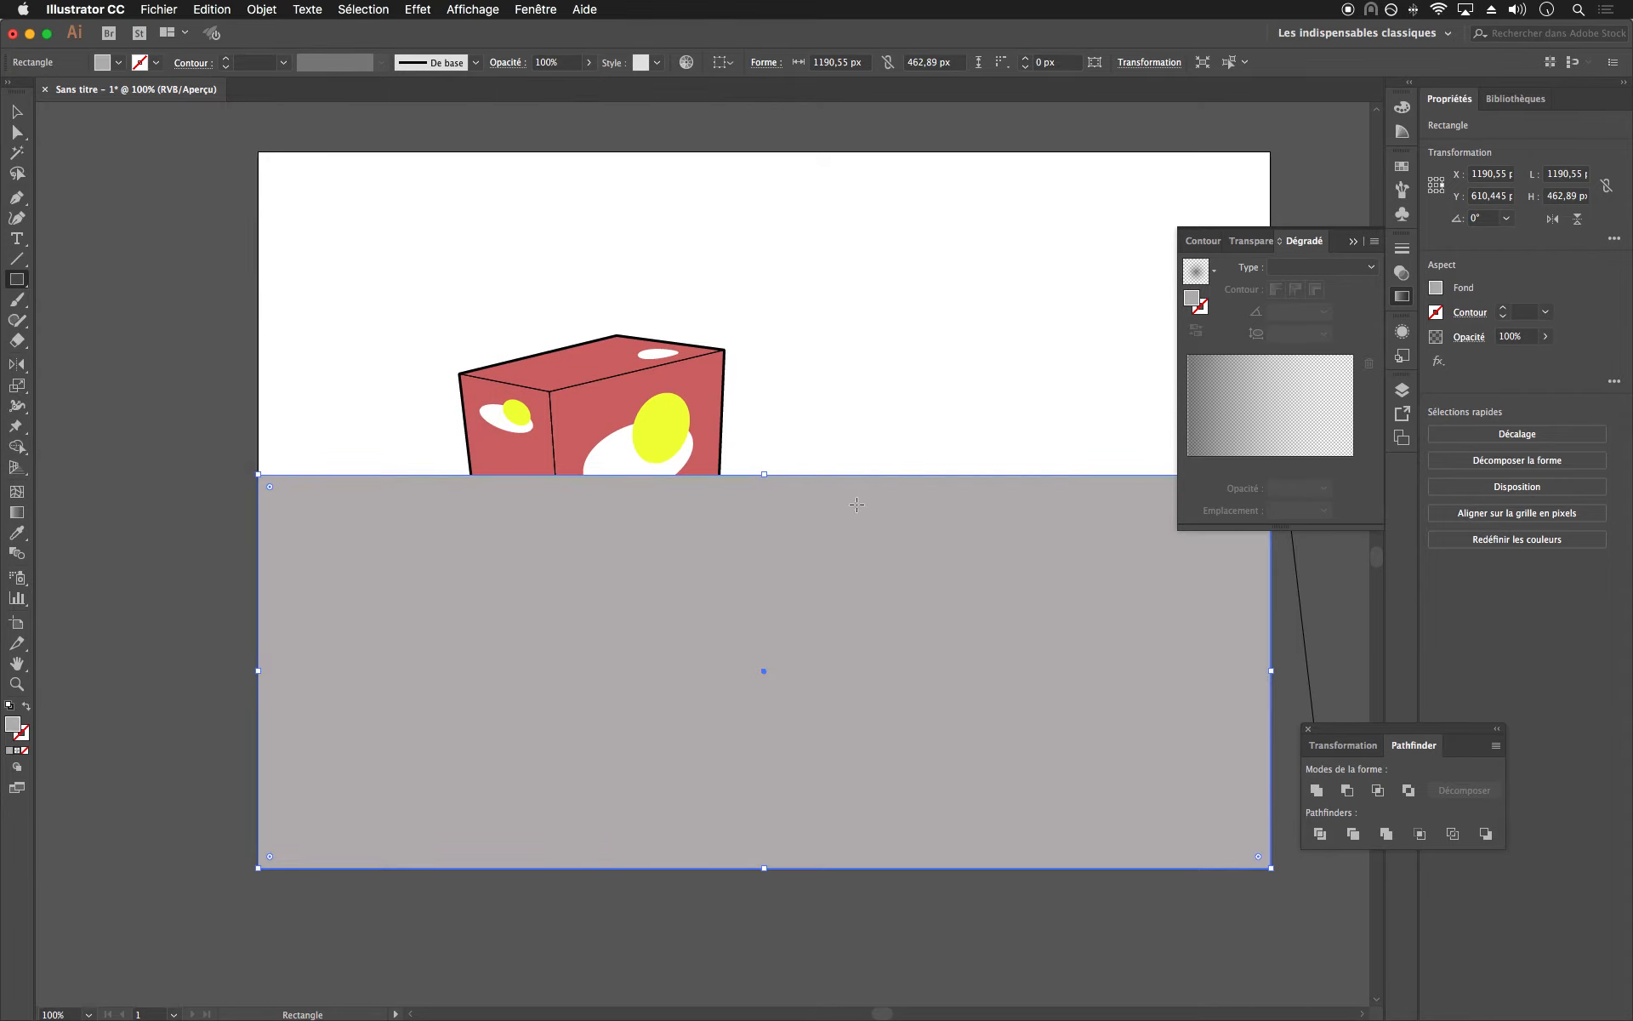
- Send the light grey ground rectangle to the back, behind the box and its shadow
click(16, 112)
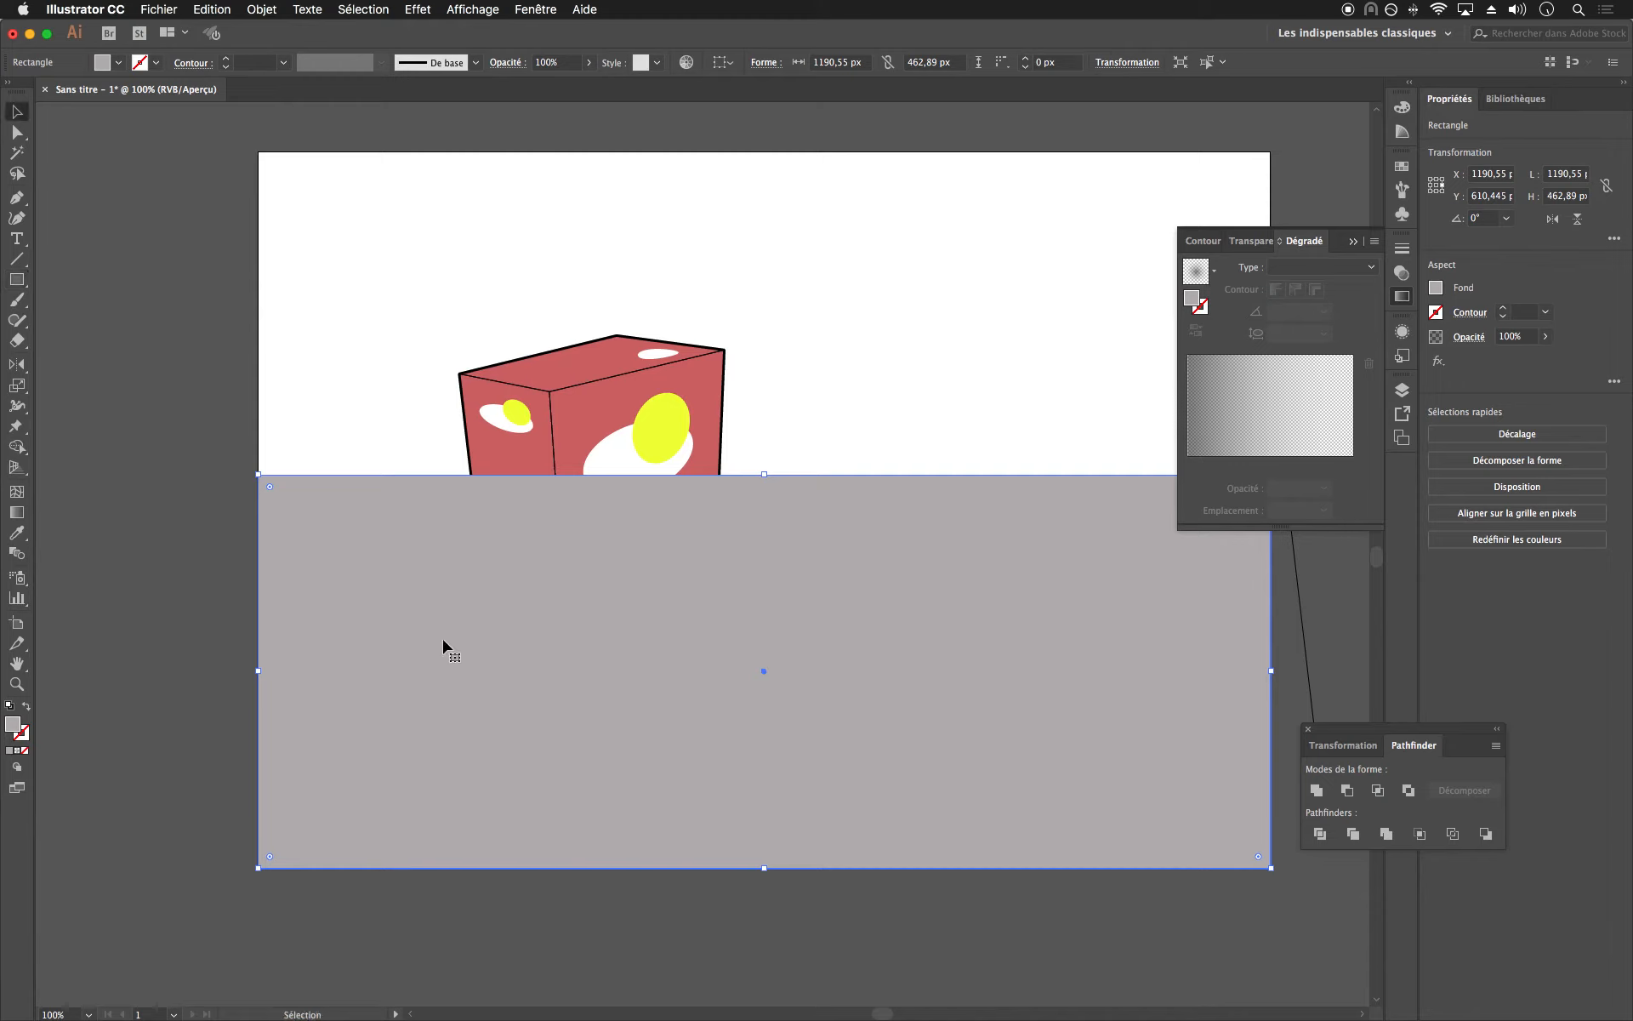
right_click(439, 678)
mouse_move(583, 933)
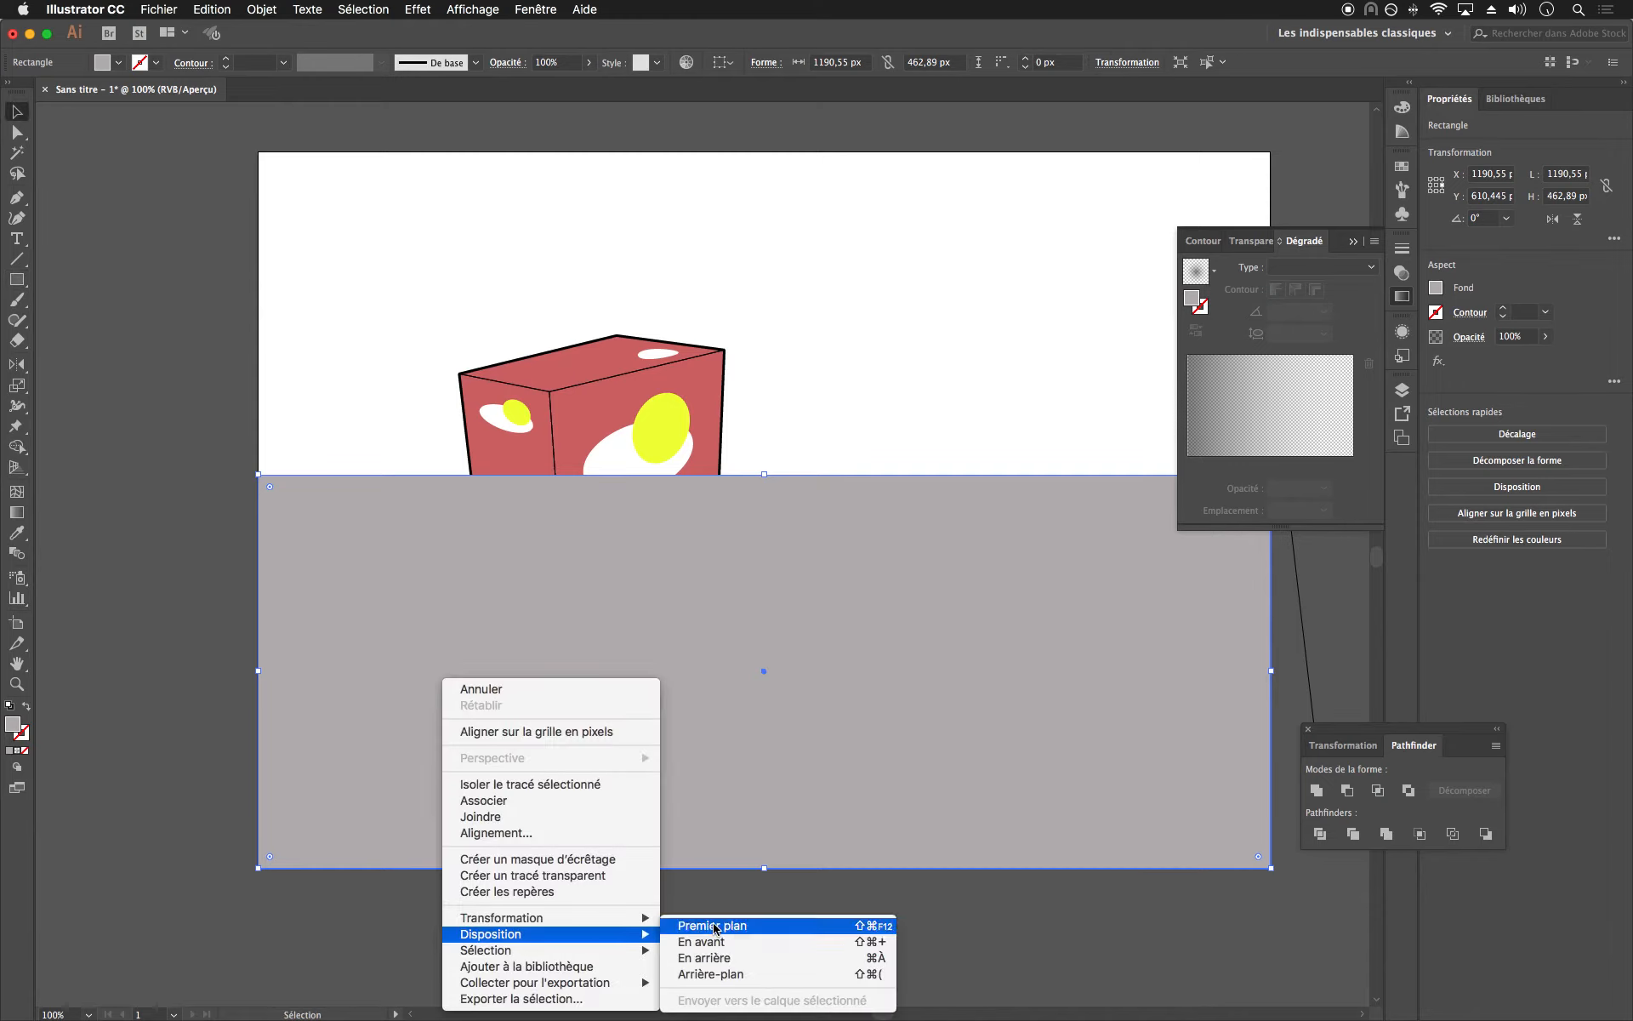
click(710, 974)
click(915, 355)
- Move the parked front face outline copy onto the artboard beside the box, and swap its black stroke to the fill
key(space)
drag(933, 380, 848, 409)
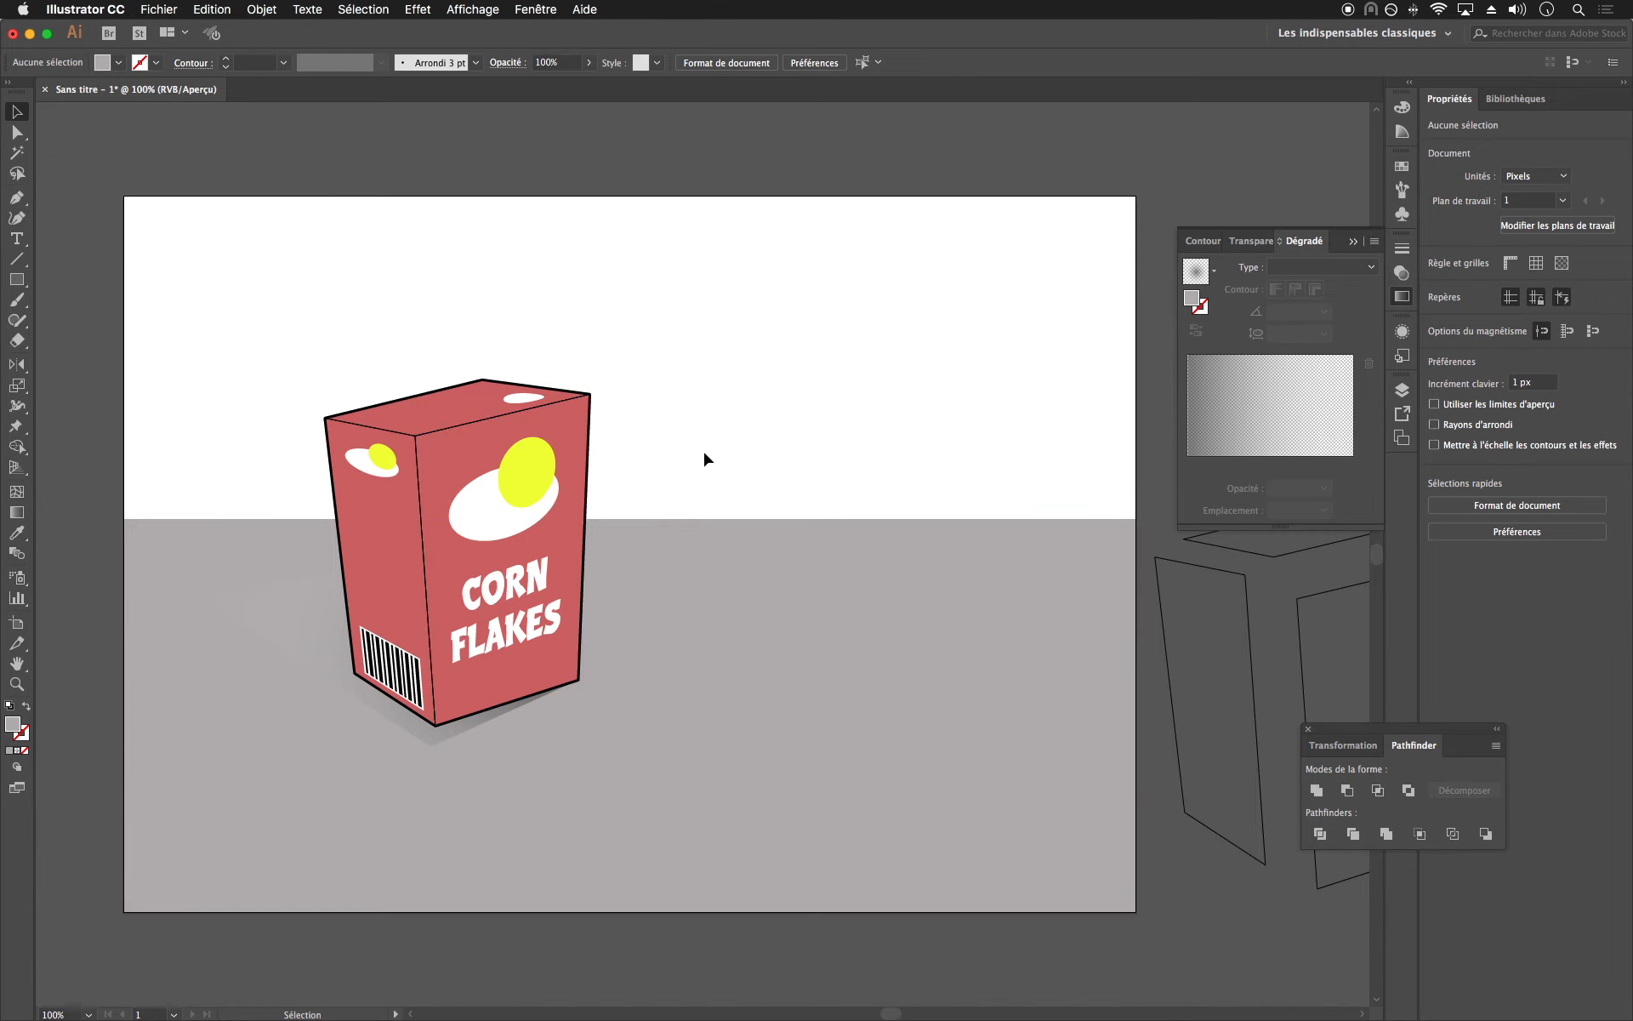
click(1299, 611)
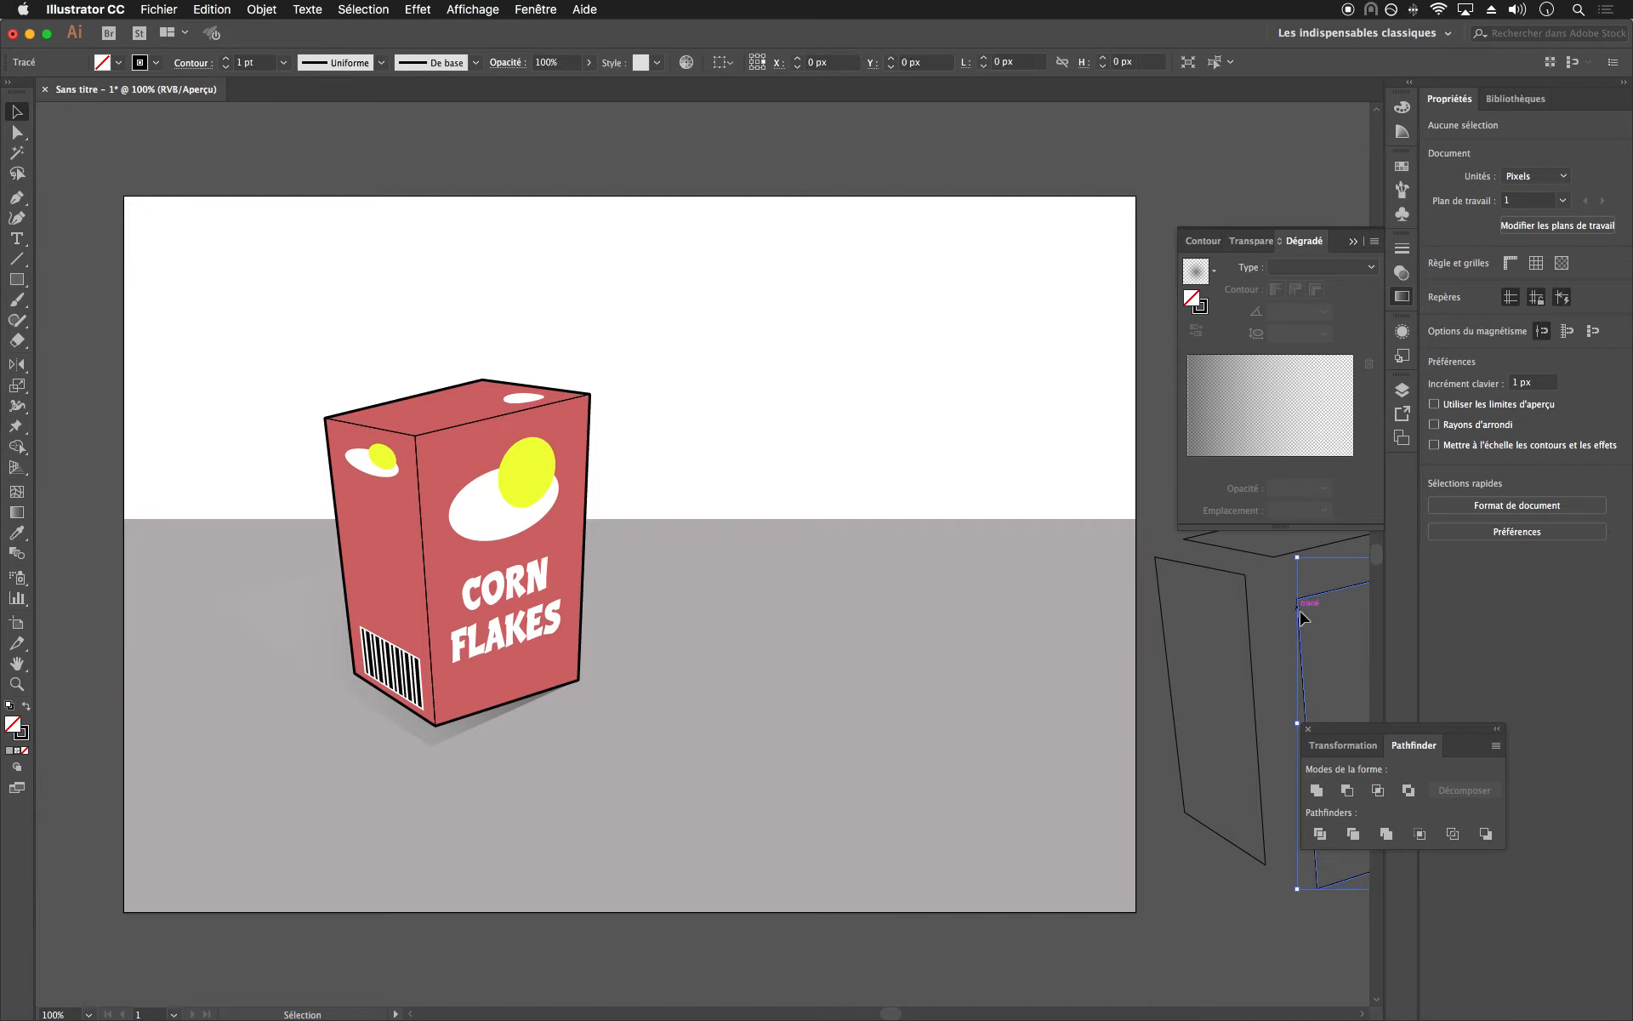
drag(1299, 611, 739, 410)
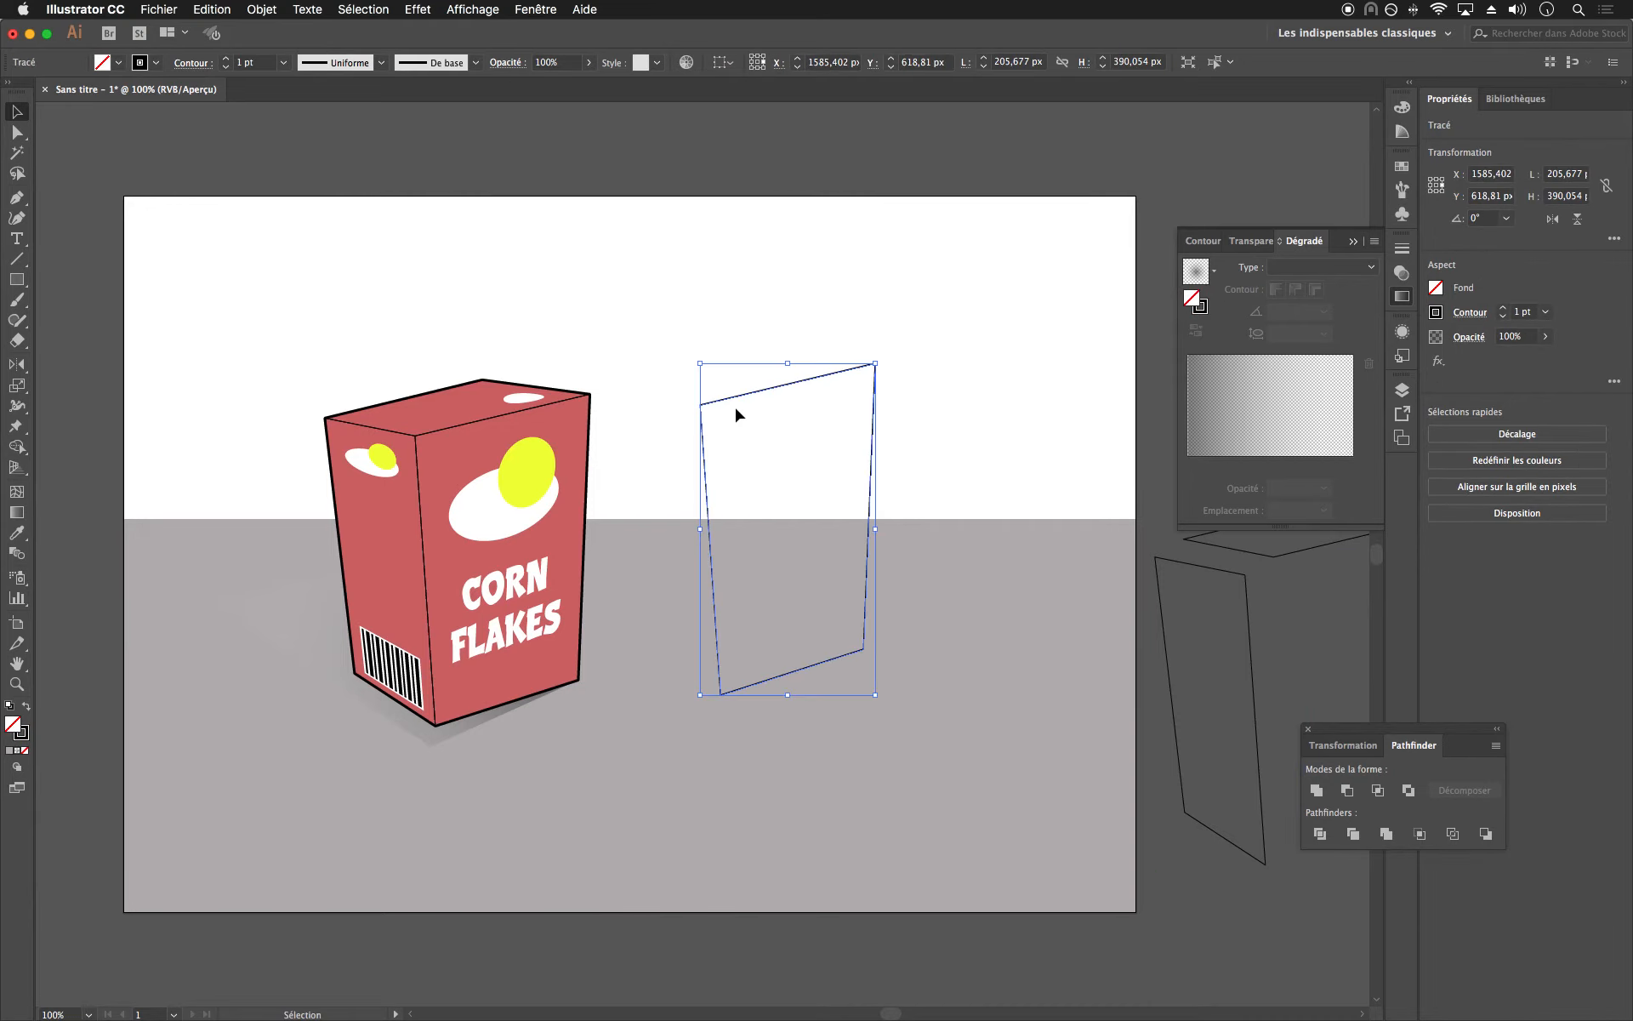
click(26, 707)
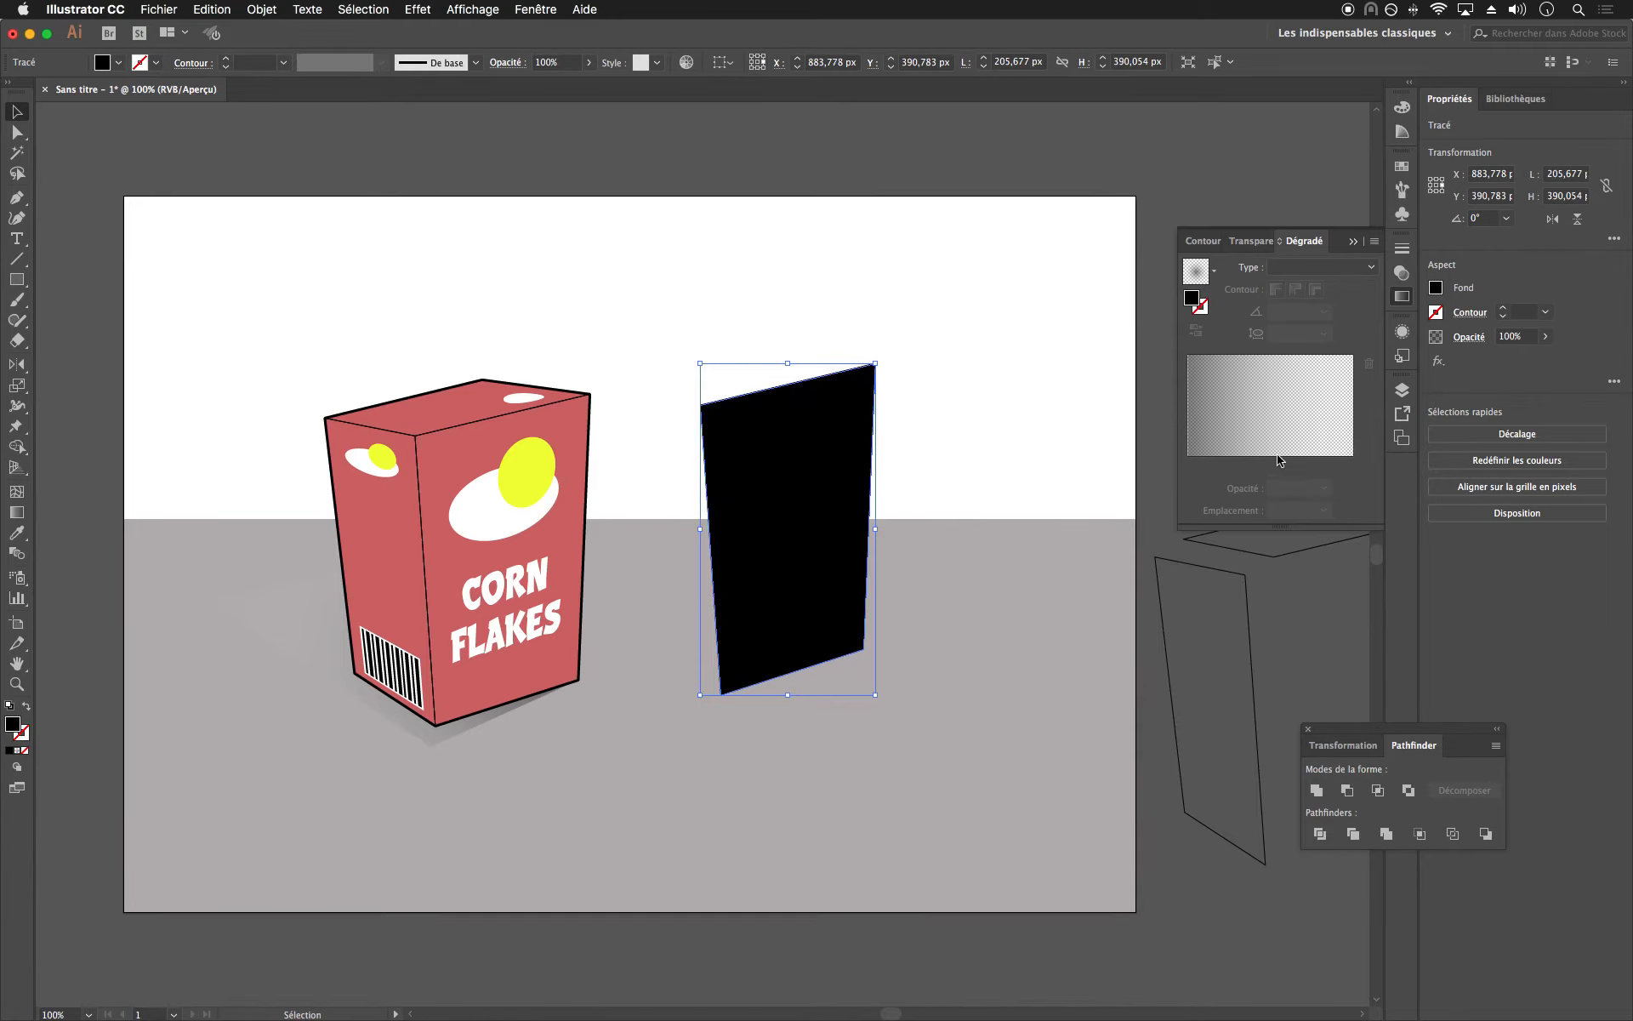
- Fill the front face copy with a linear black-to-transparent gradient, dark at its base and fading upward at about 91.4°
click(1214, 451)
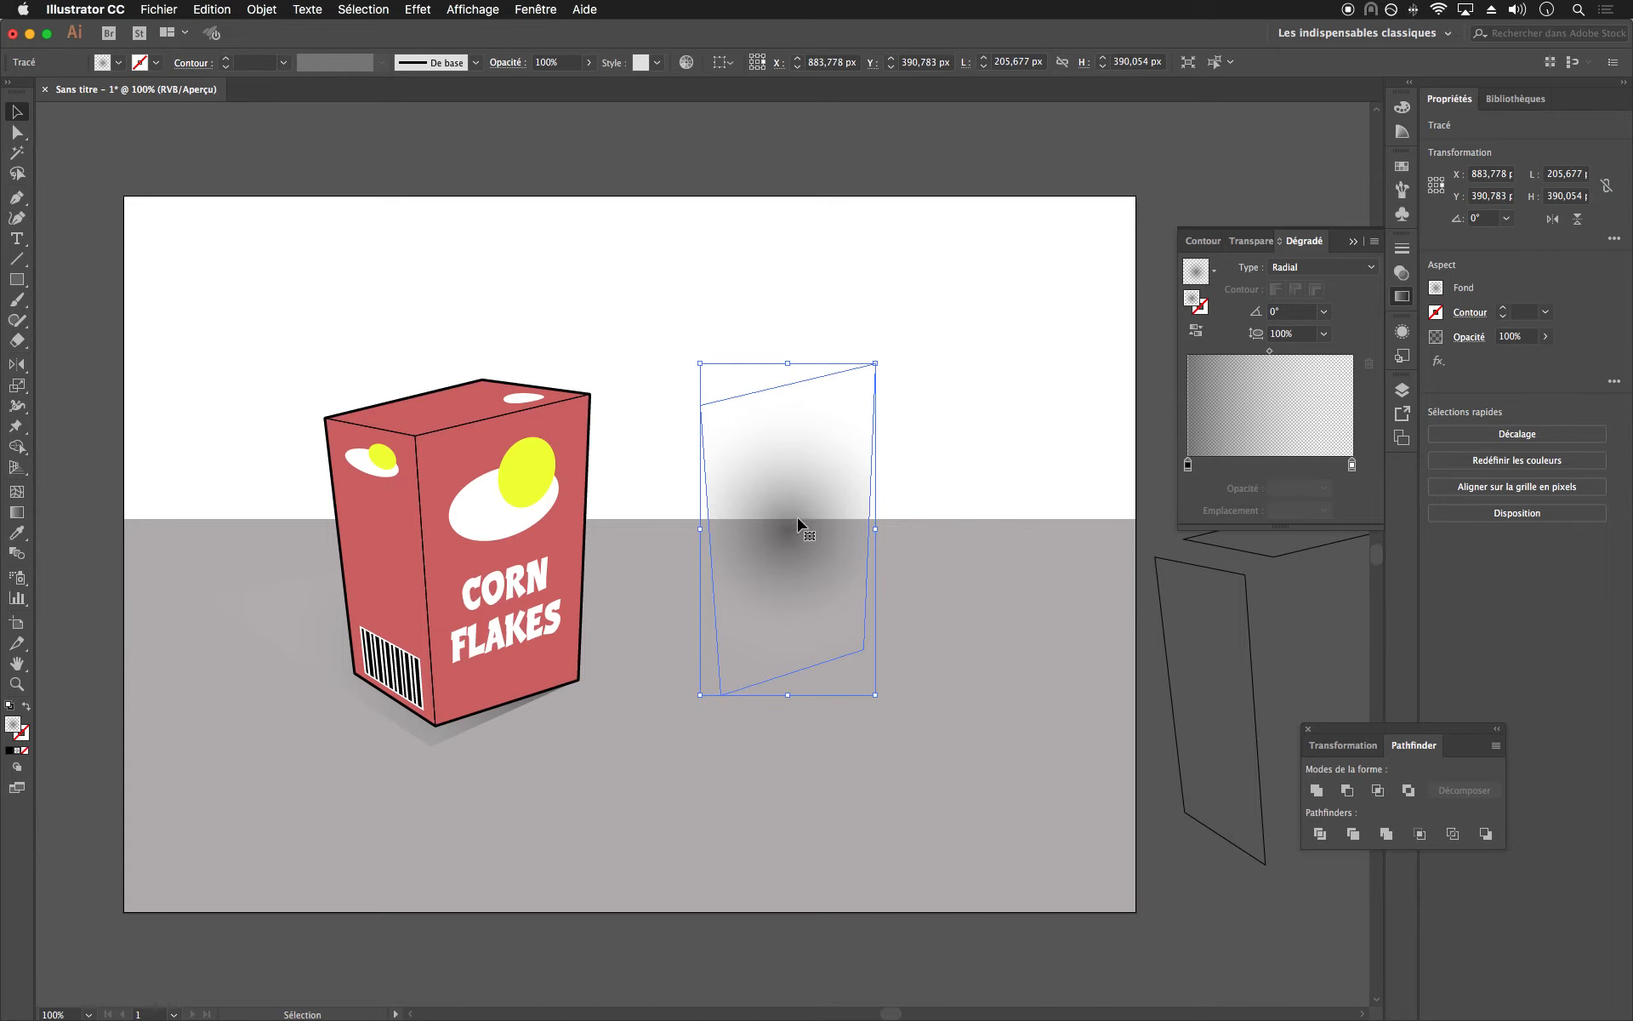
click(1328, 267)
click(1304, 286)
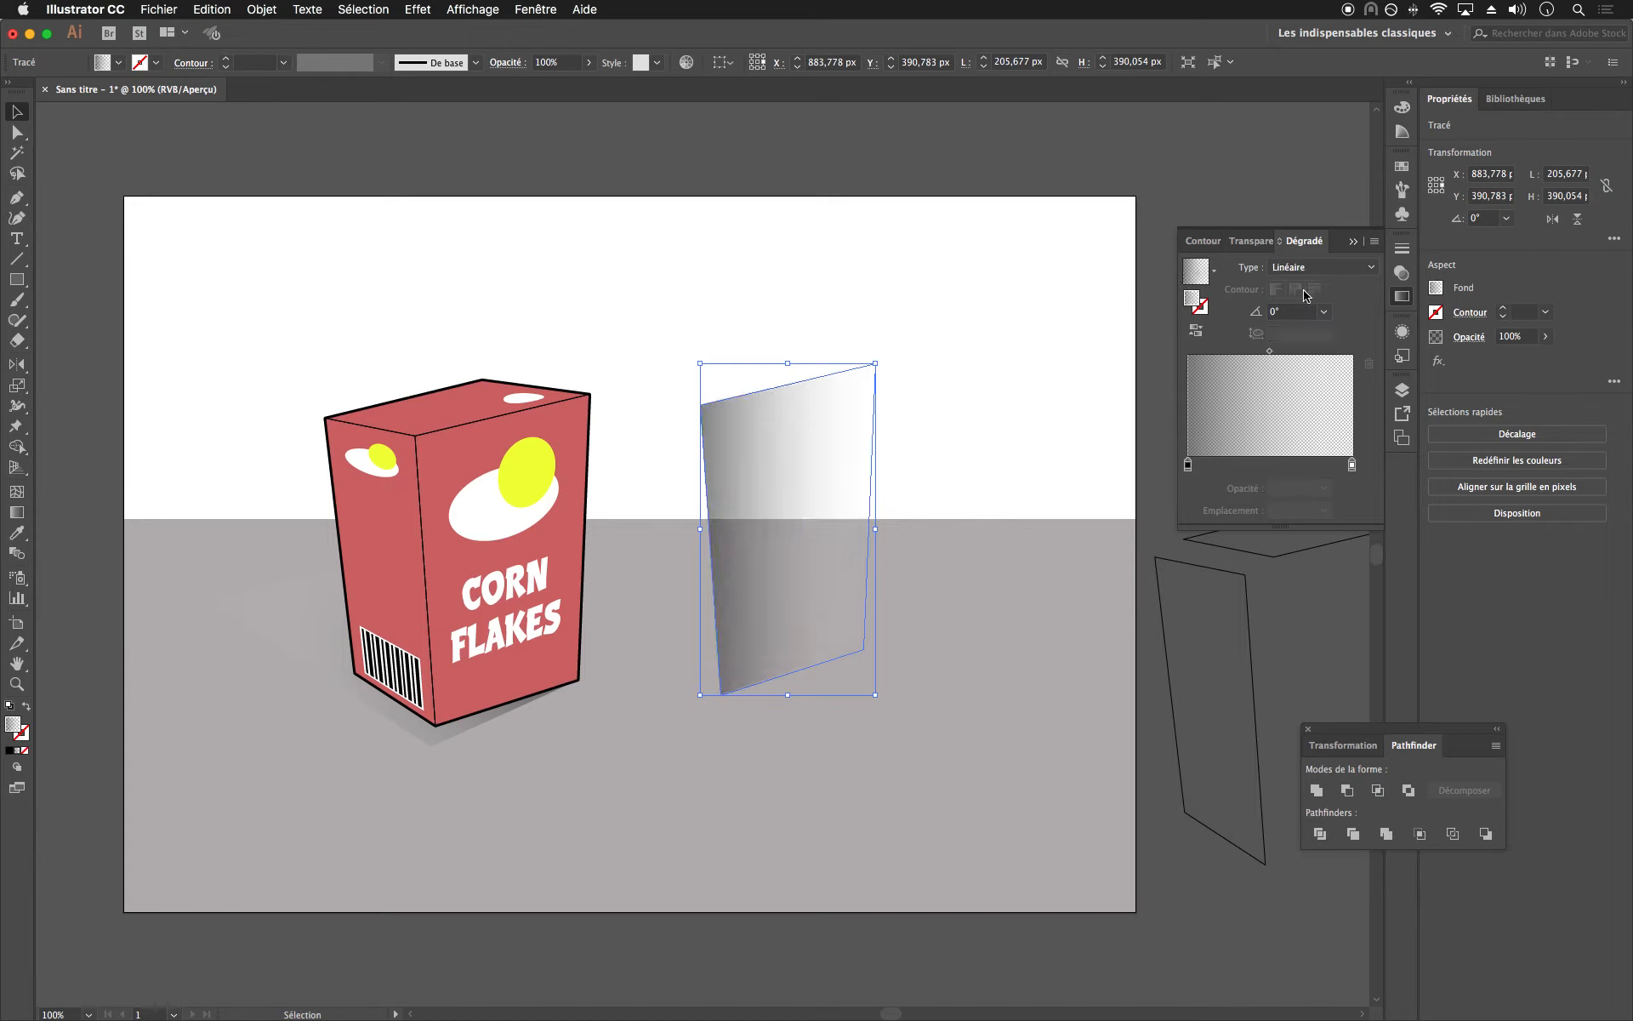
click(16, 513)
drag(794, 637, 787, 363)
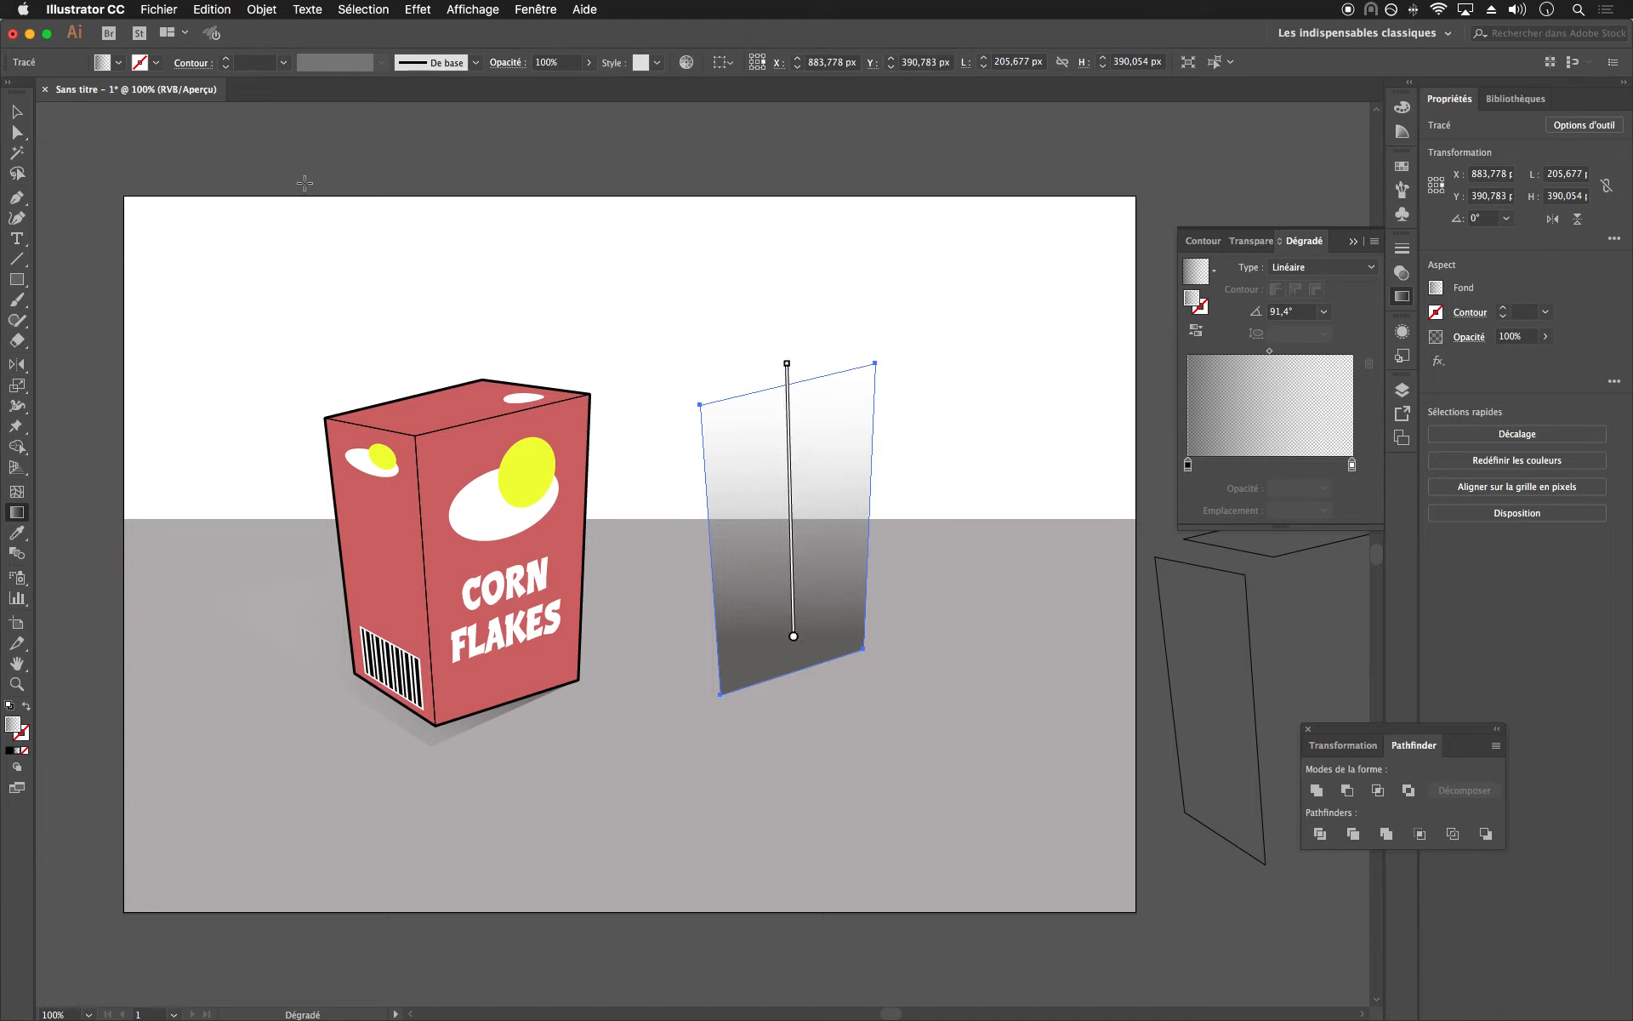
- Select the outline paths on the box's faces and bring them to the front
click(16, 111)
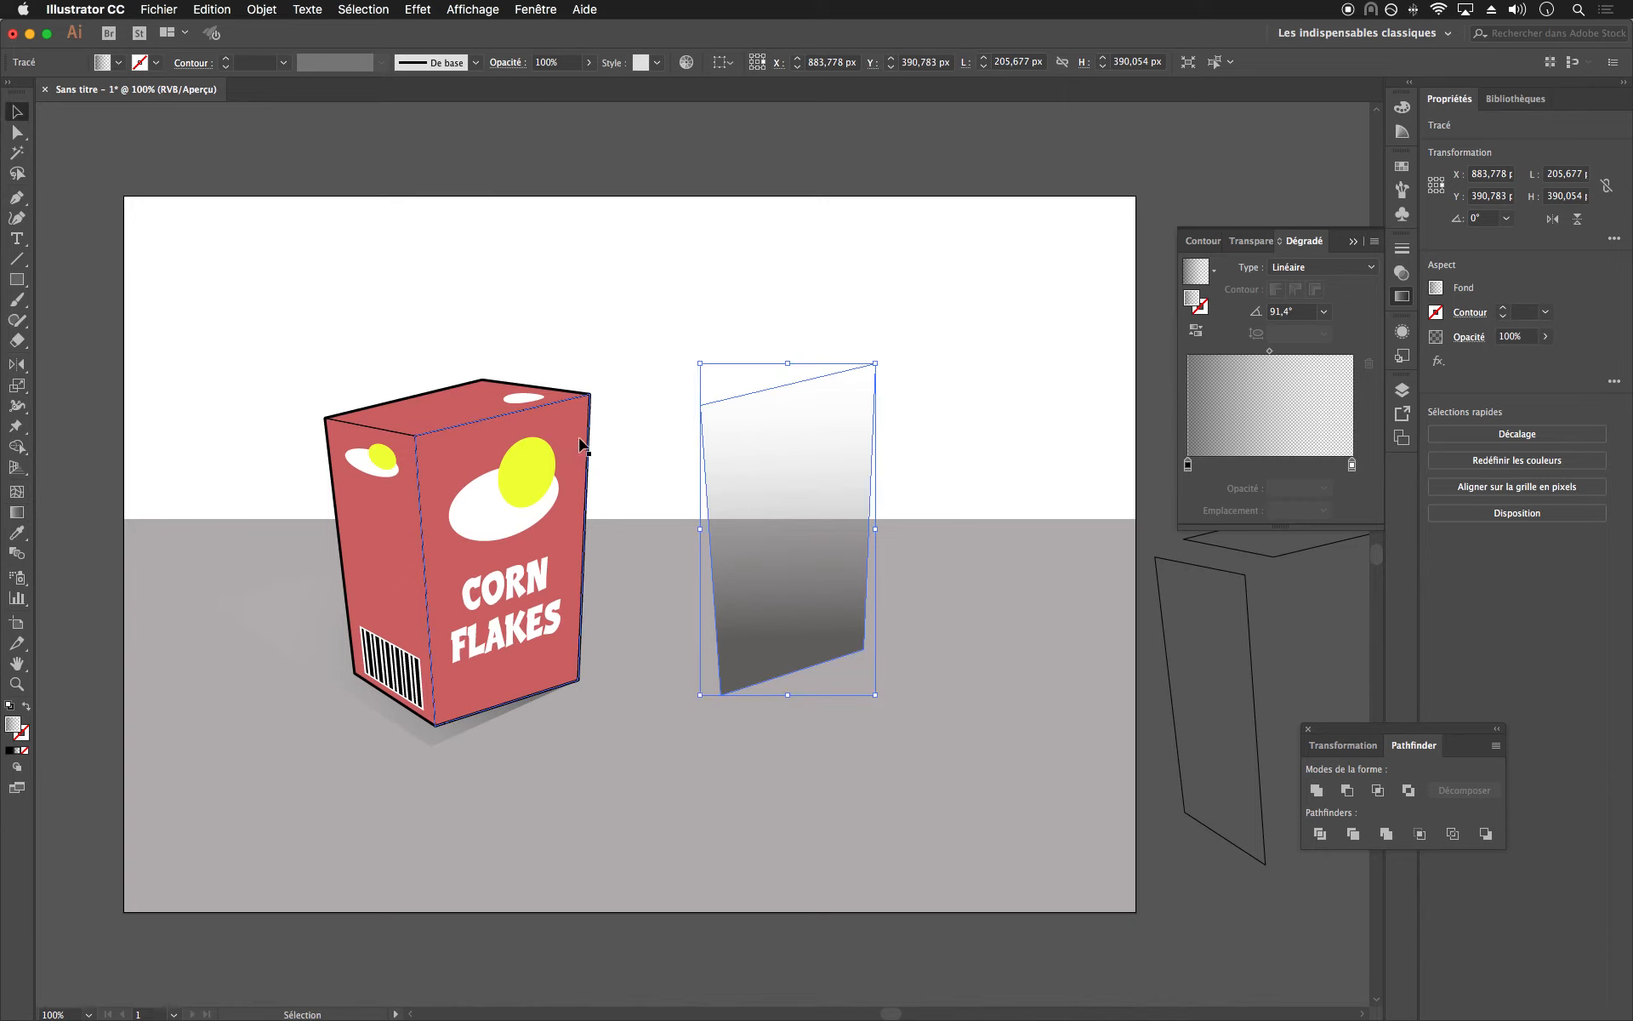
click(498, 422)
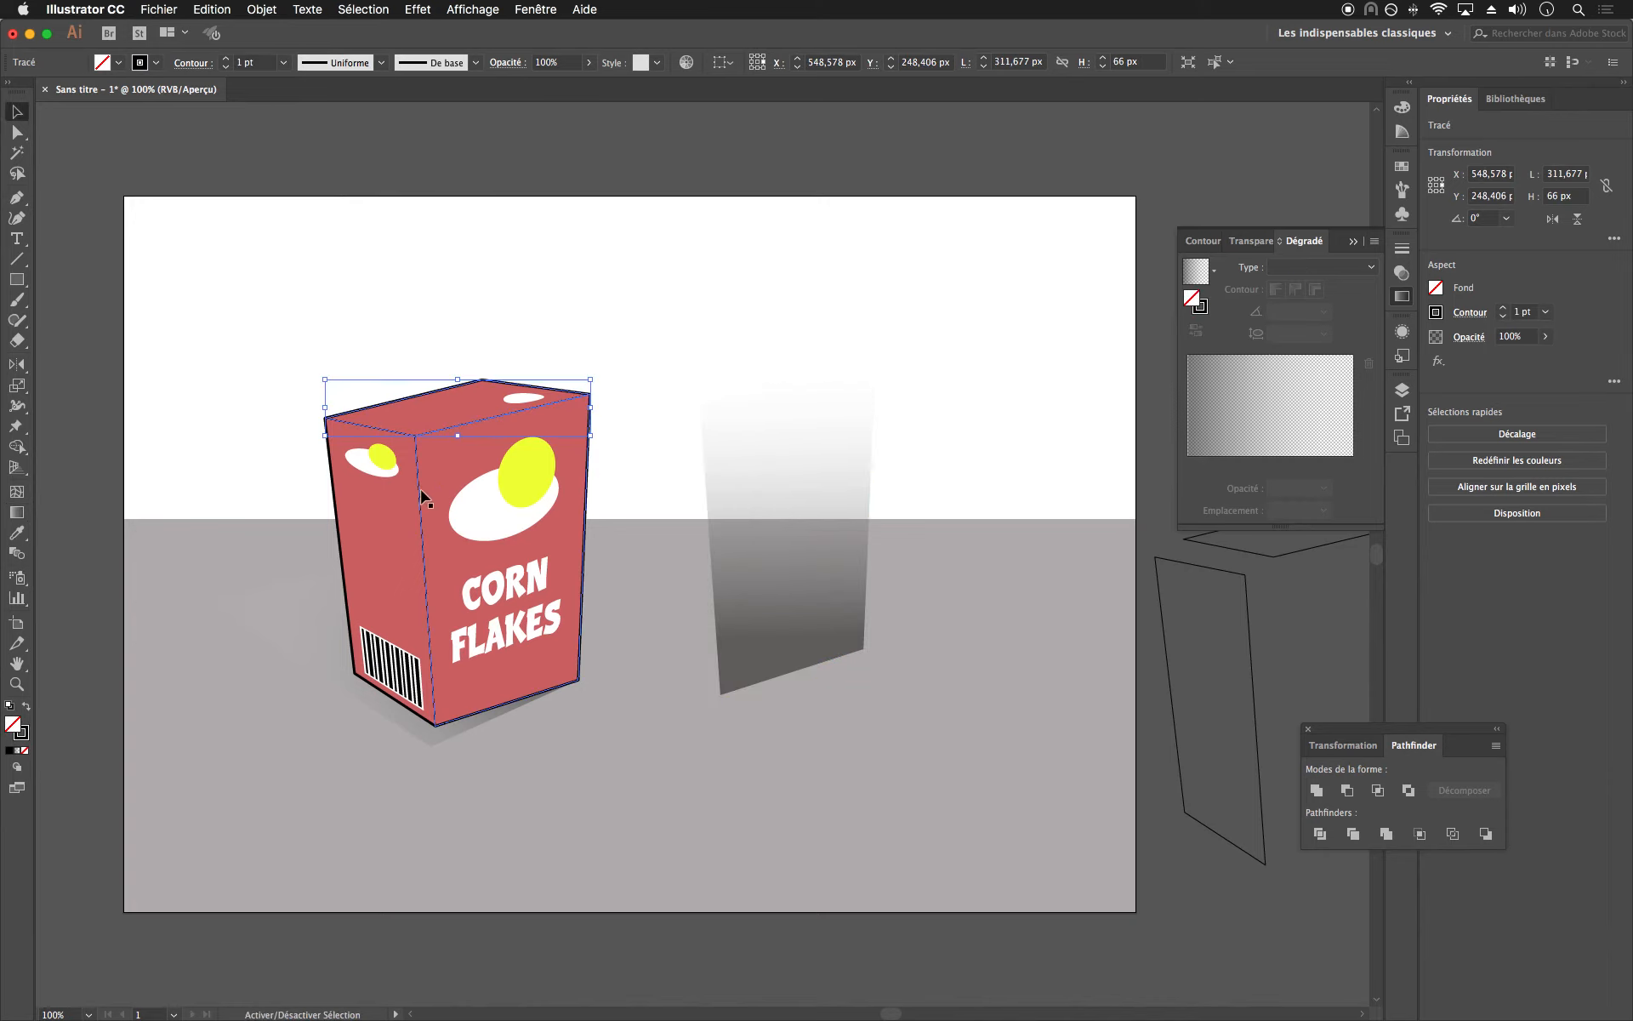
shift+click(428, 497)
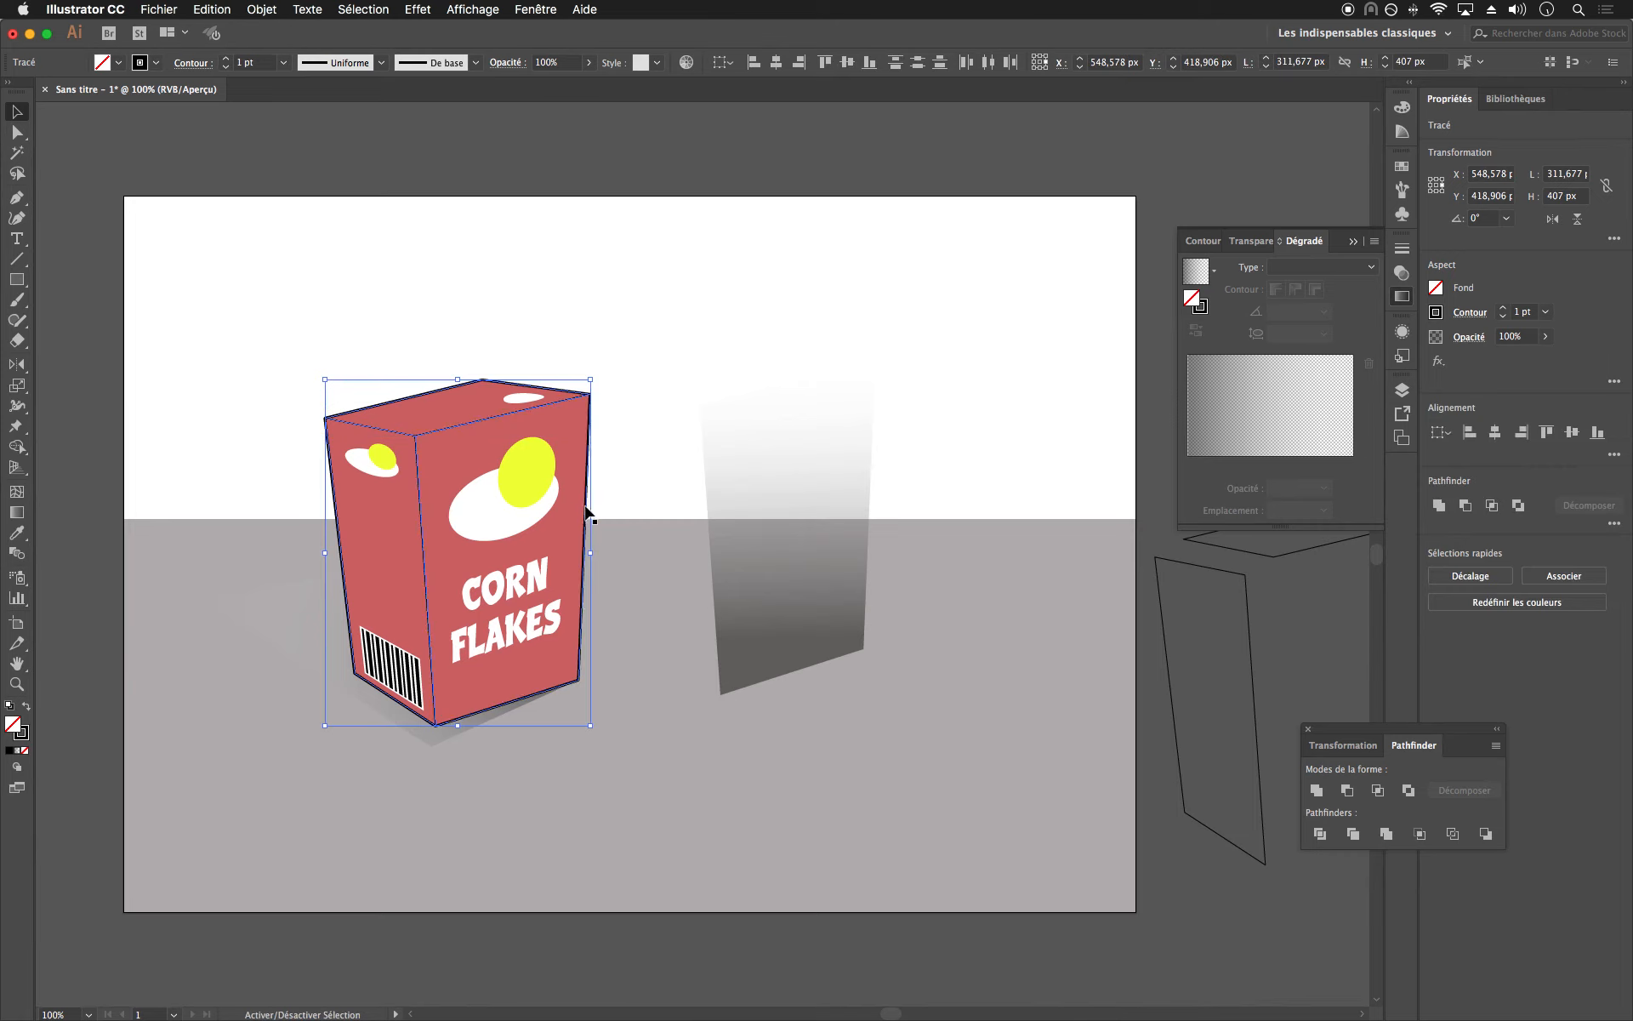
right_click(410, 478)
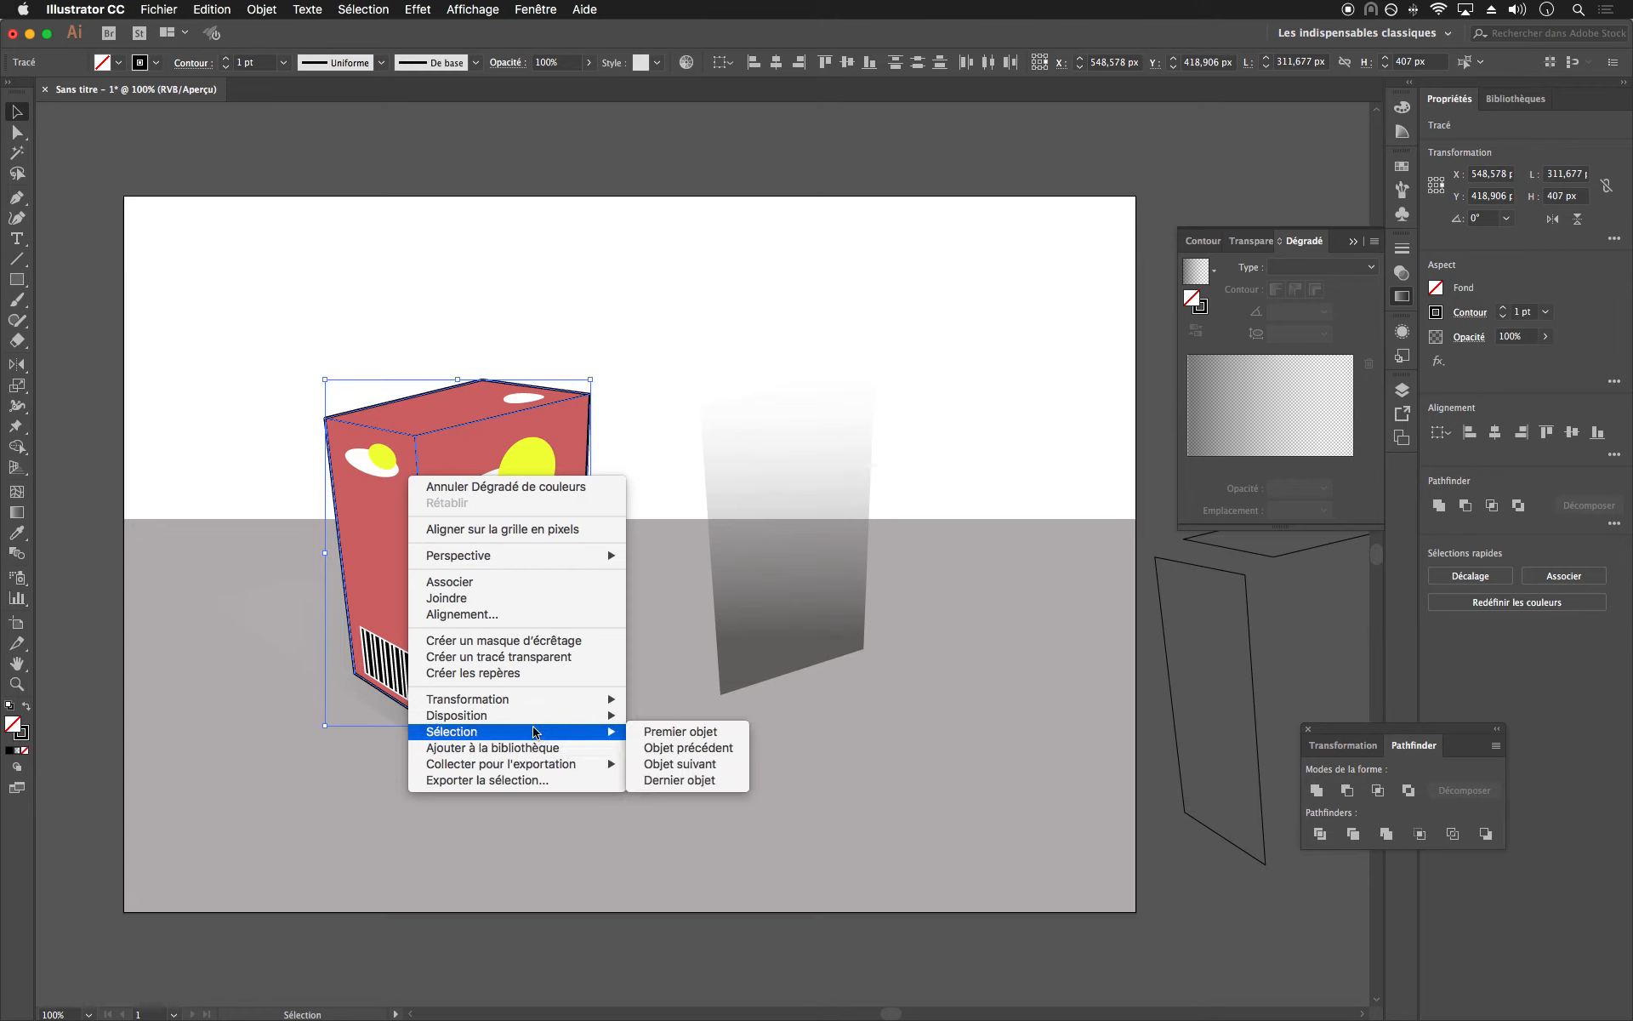
mouse_move(564, 717)
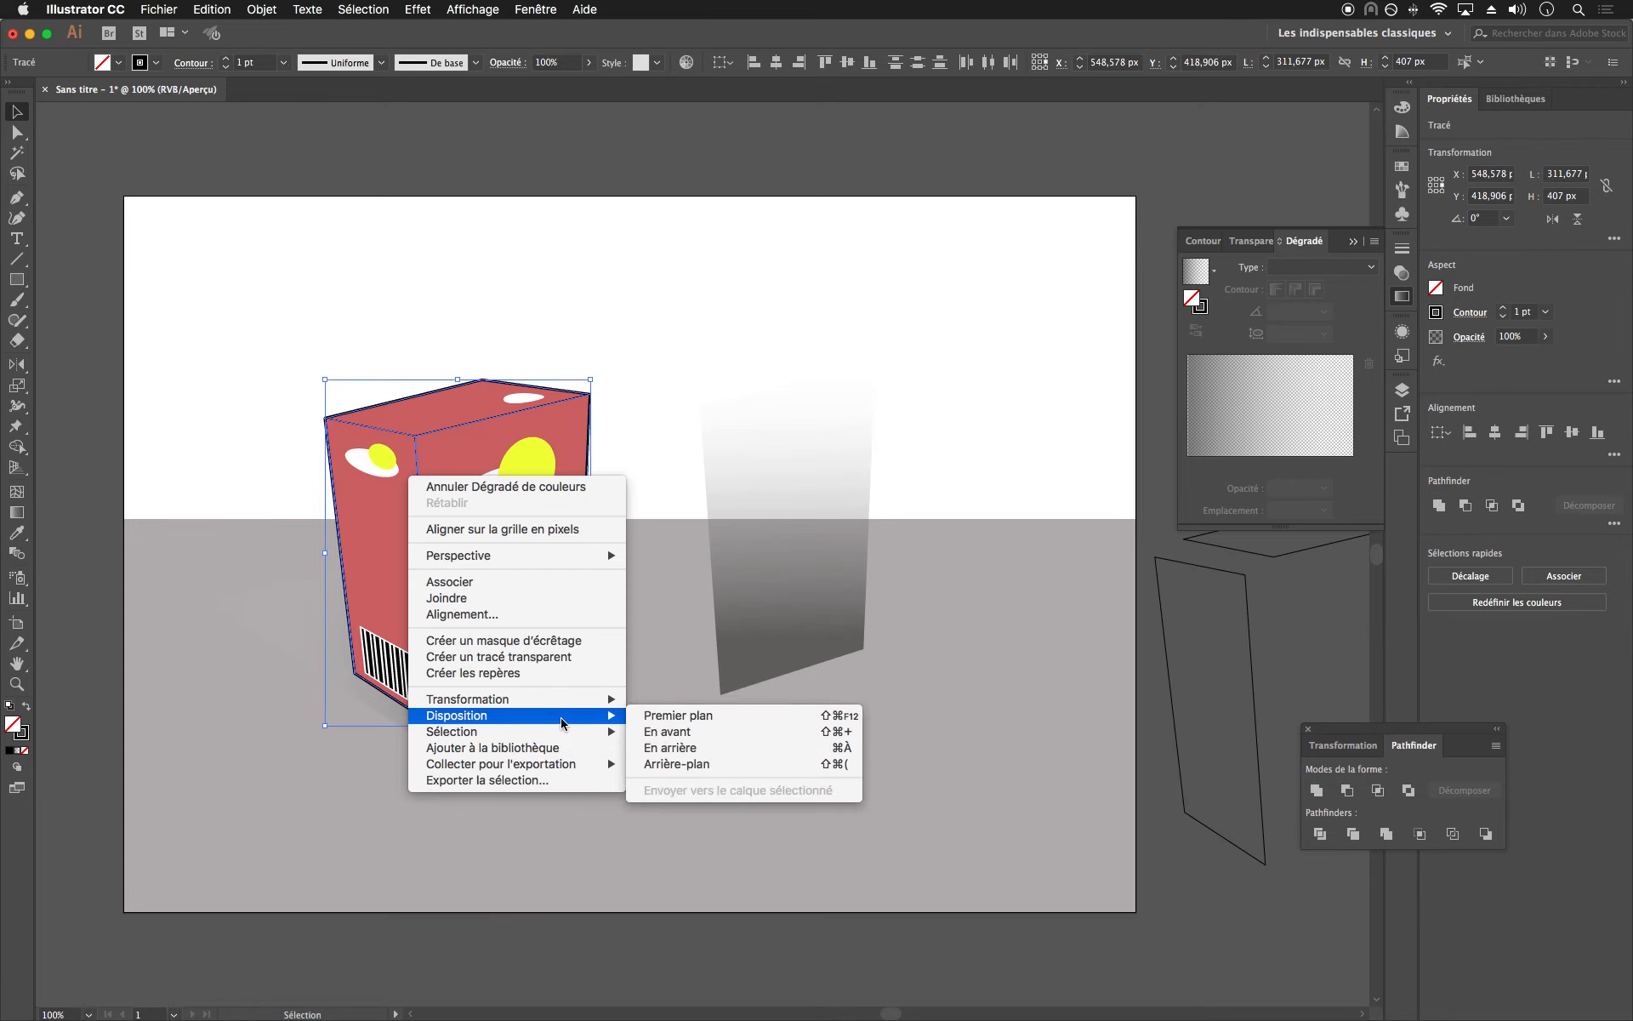
click(680, 716)
- Apply the Grain texture effect to the gradient shape with intensity 71, contrast 0 and type Pointillé
click(806, 459)
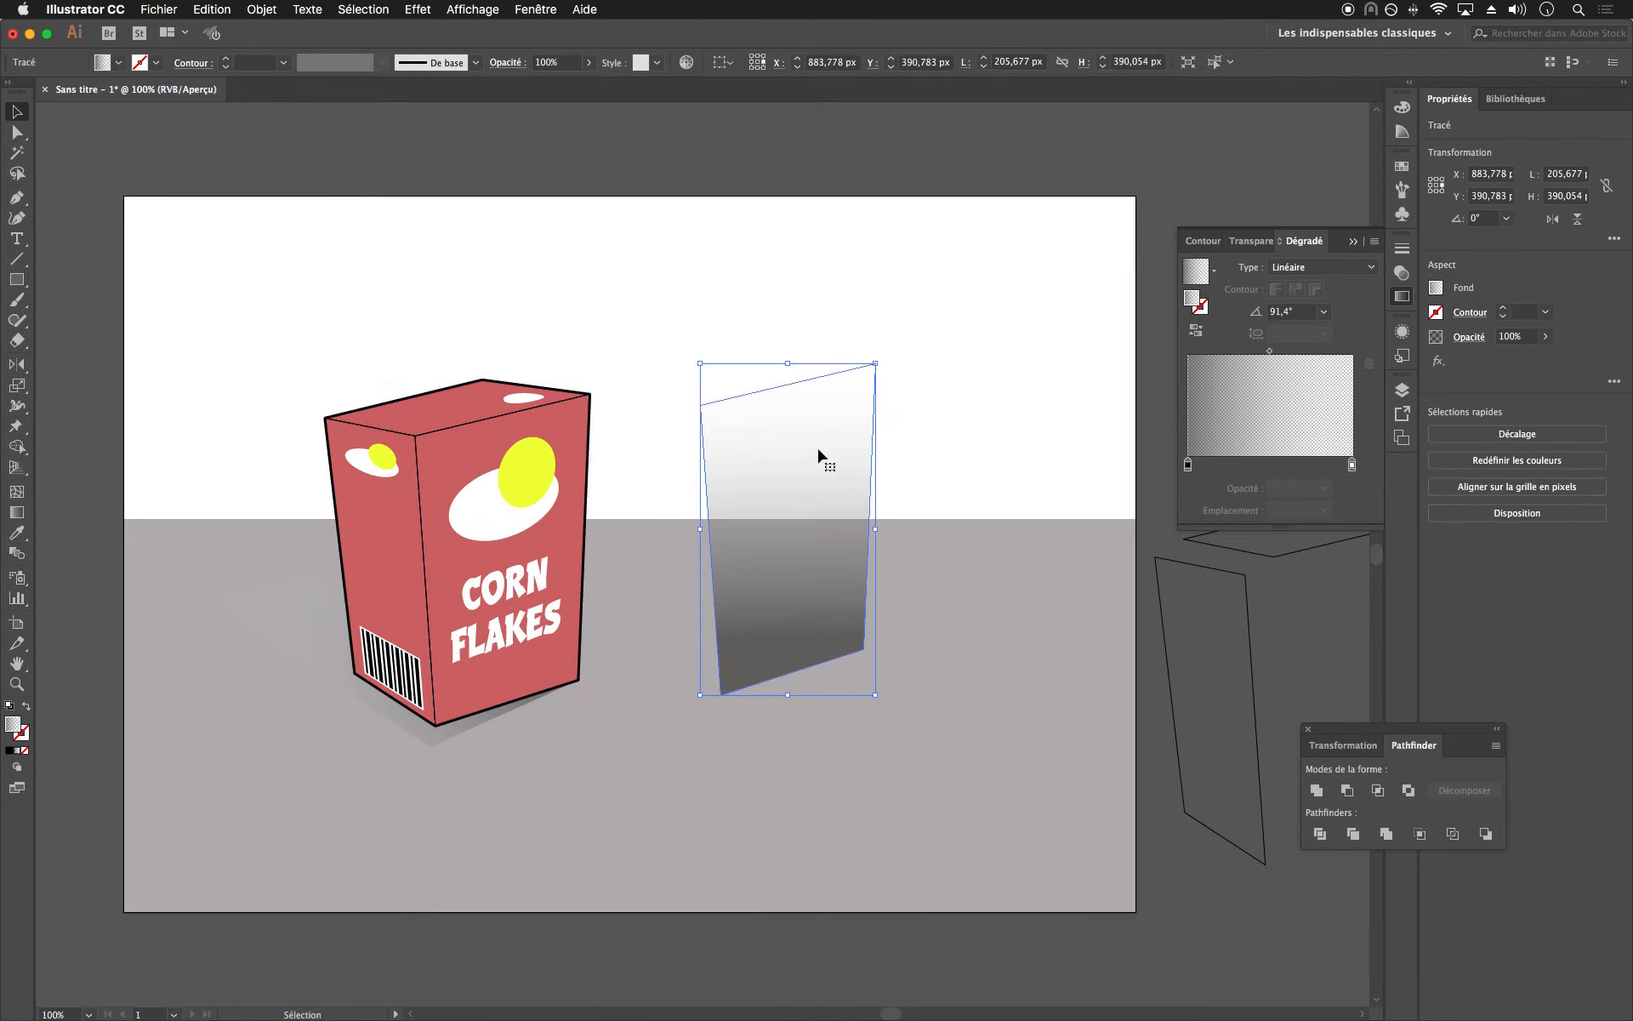
click(418, 9)
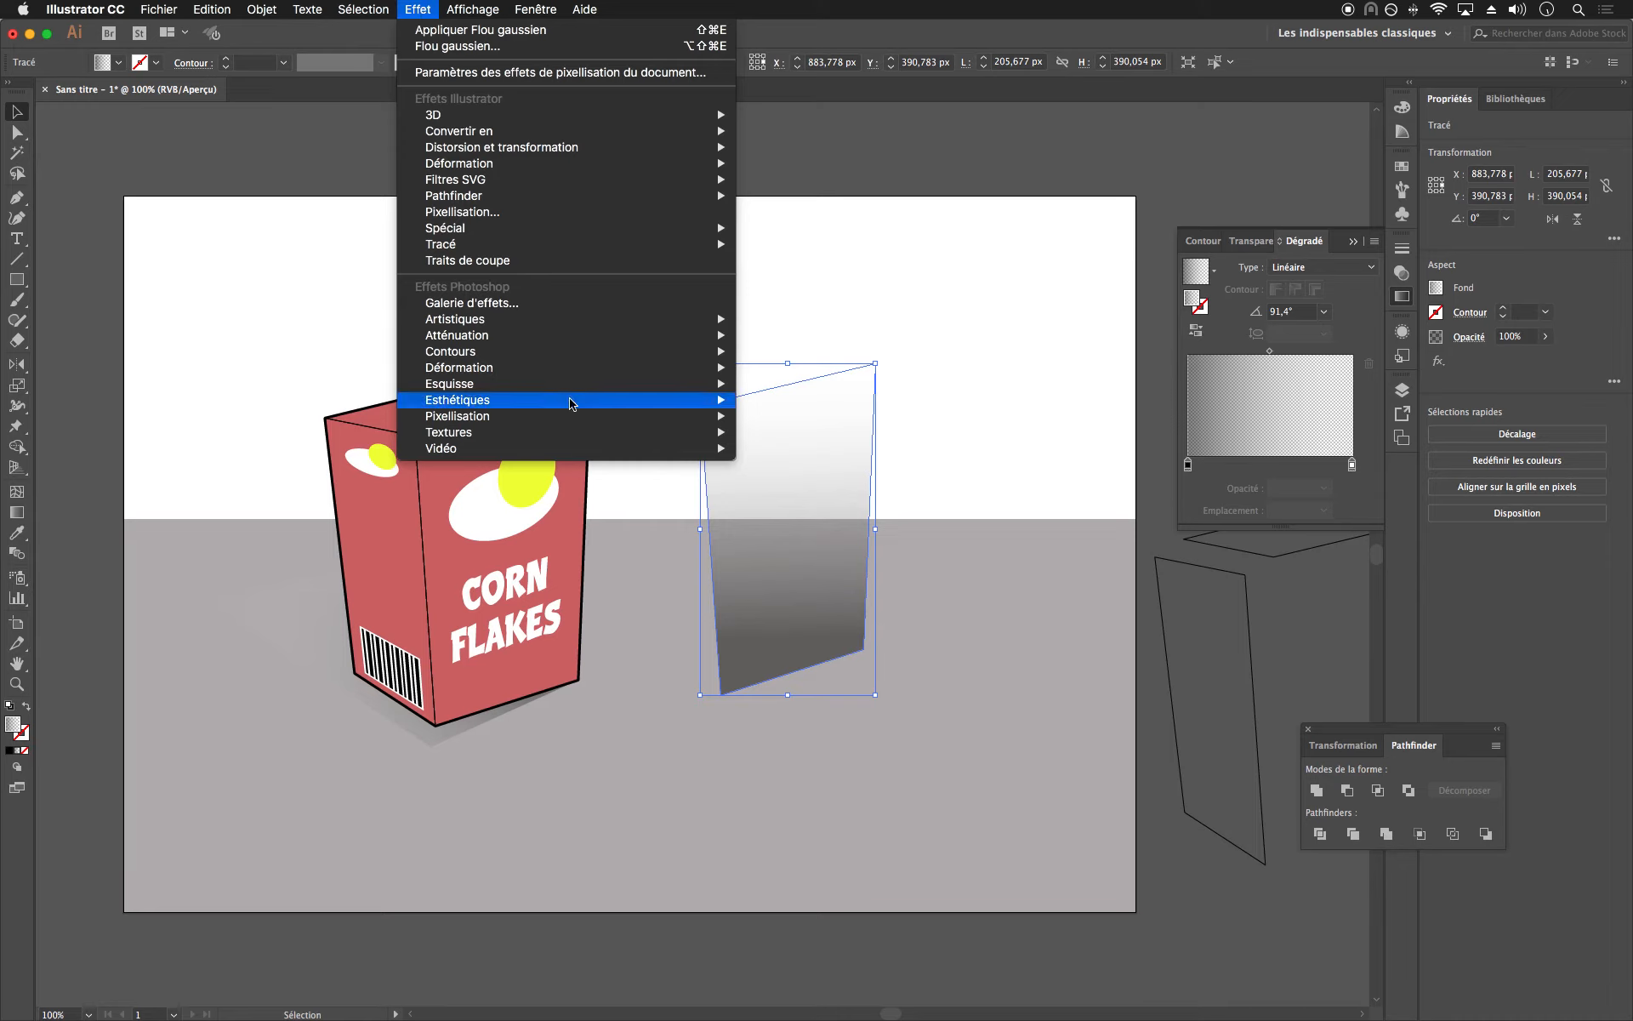
mouse_move(570, 390)
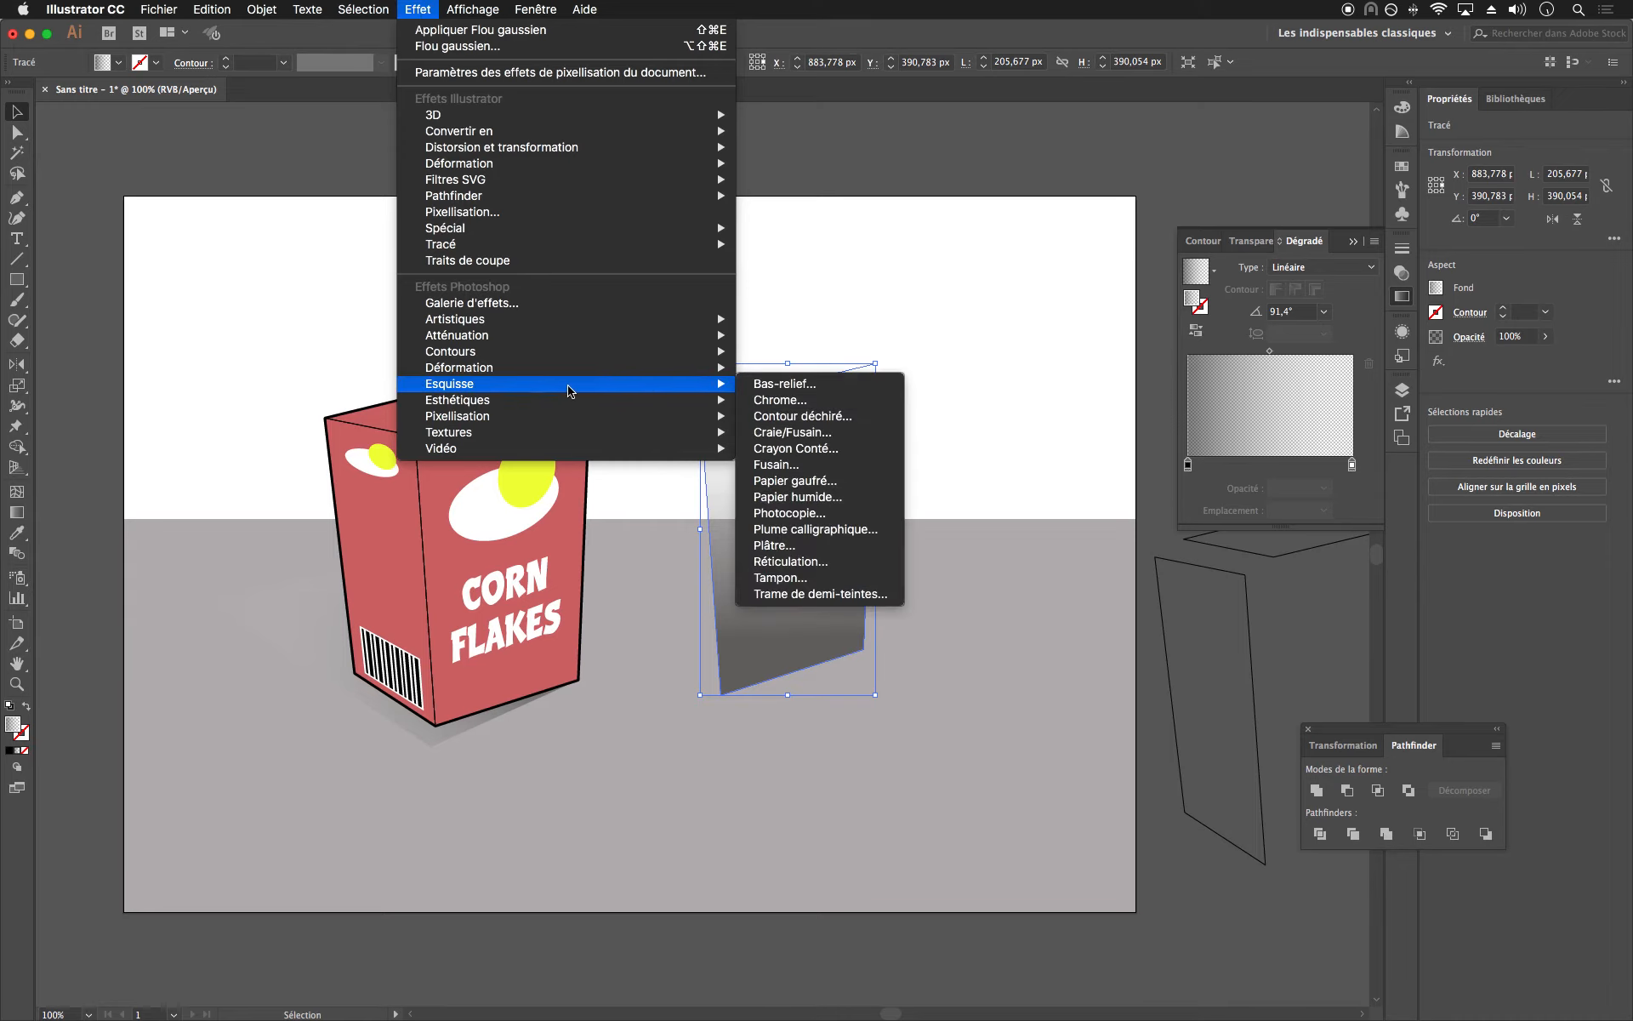
mouse_move(545, 433)
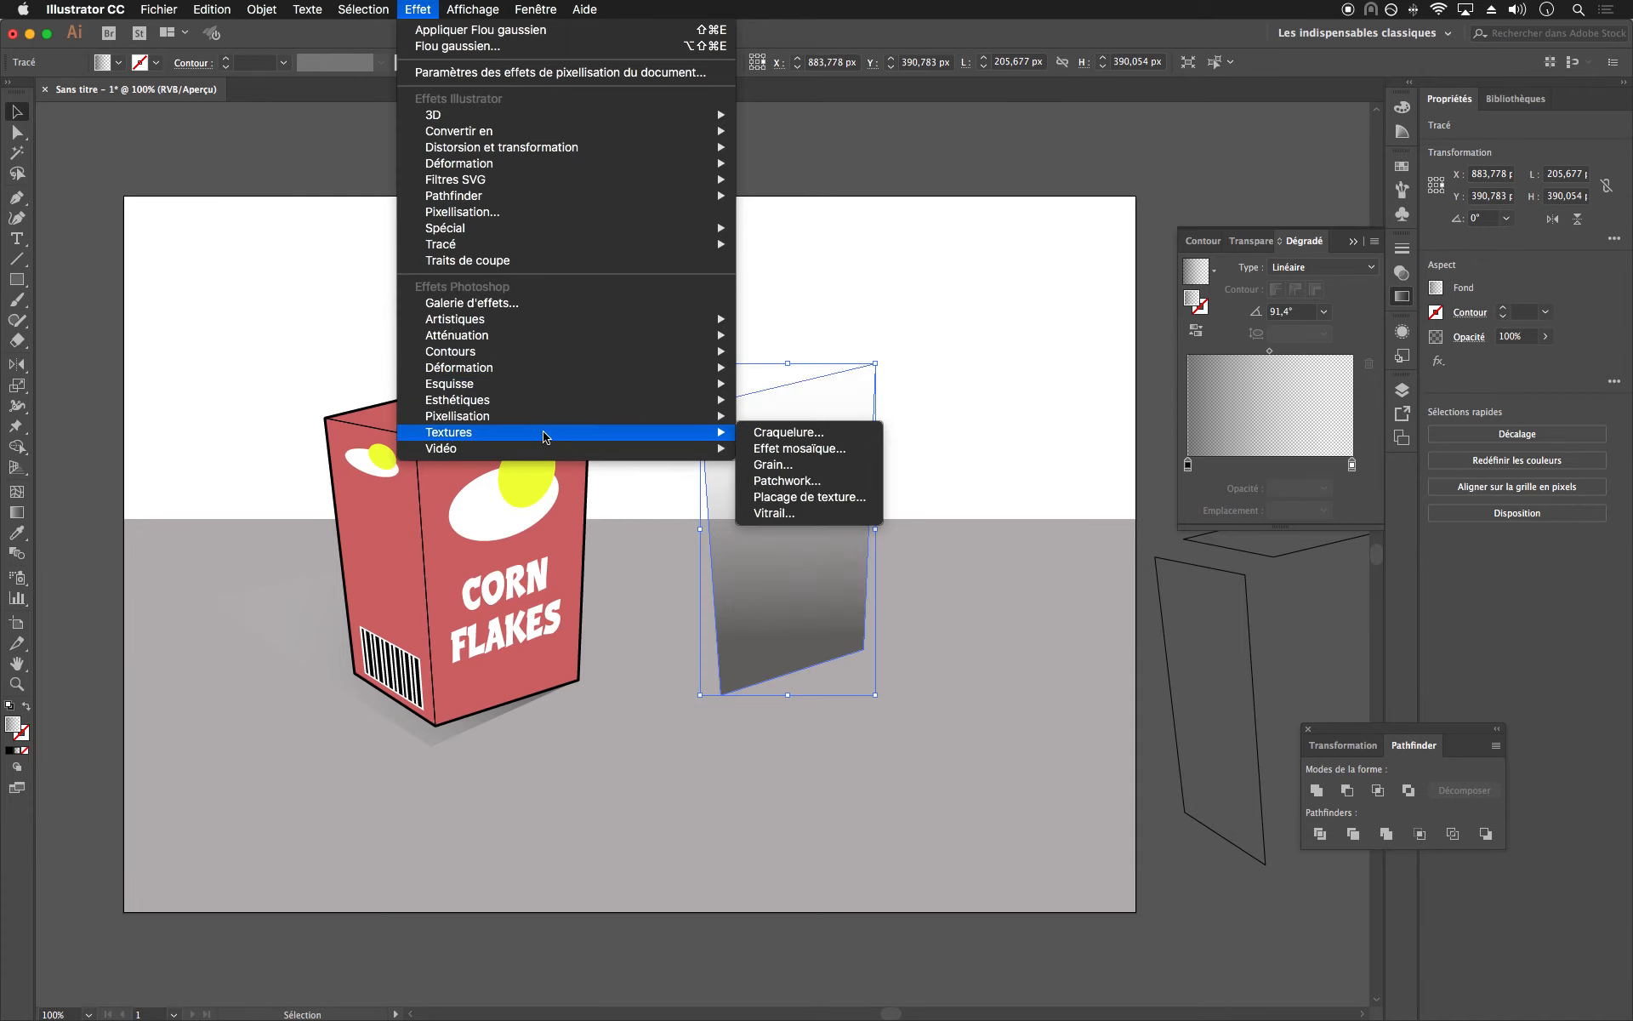
click(837, 470)
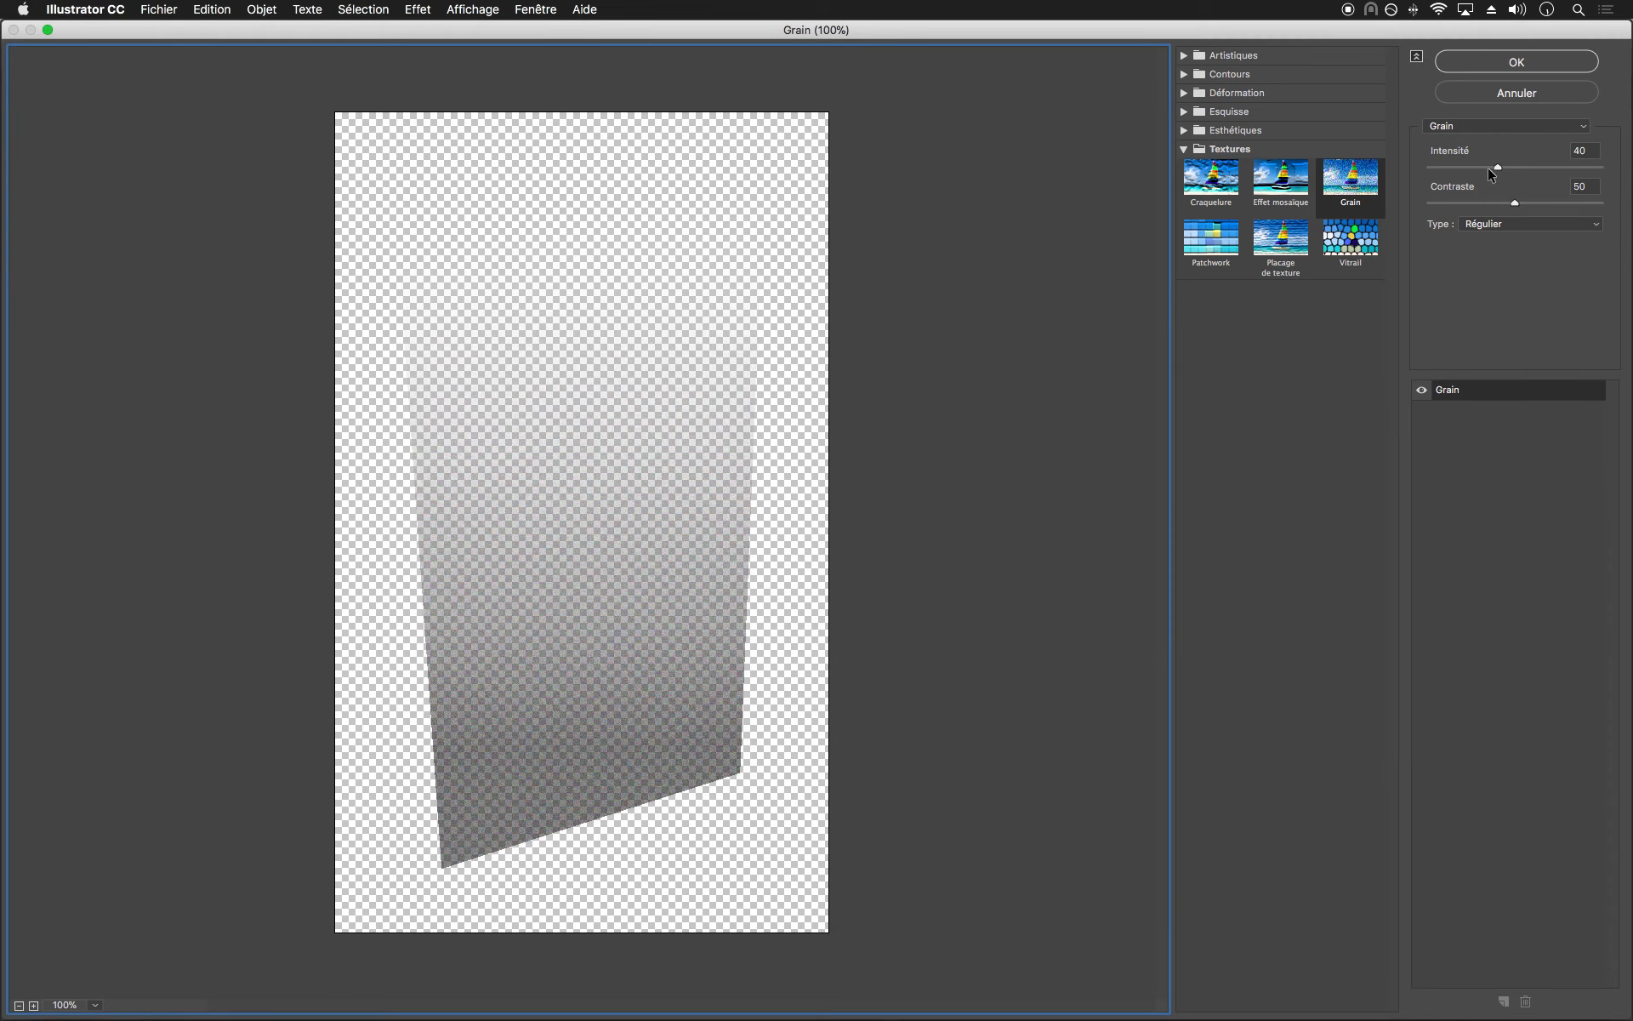
drag(1493, 168, 1549, 168)
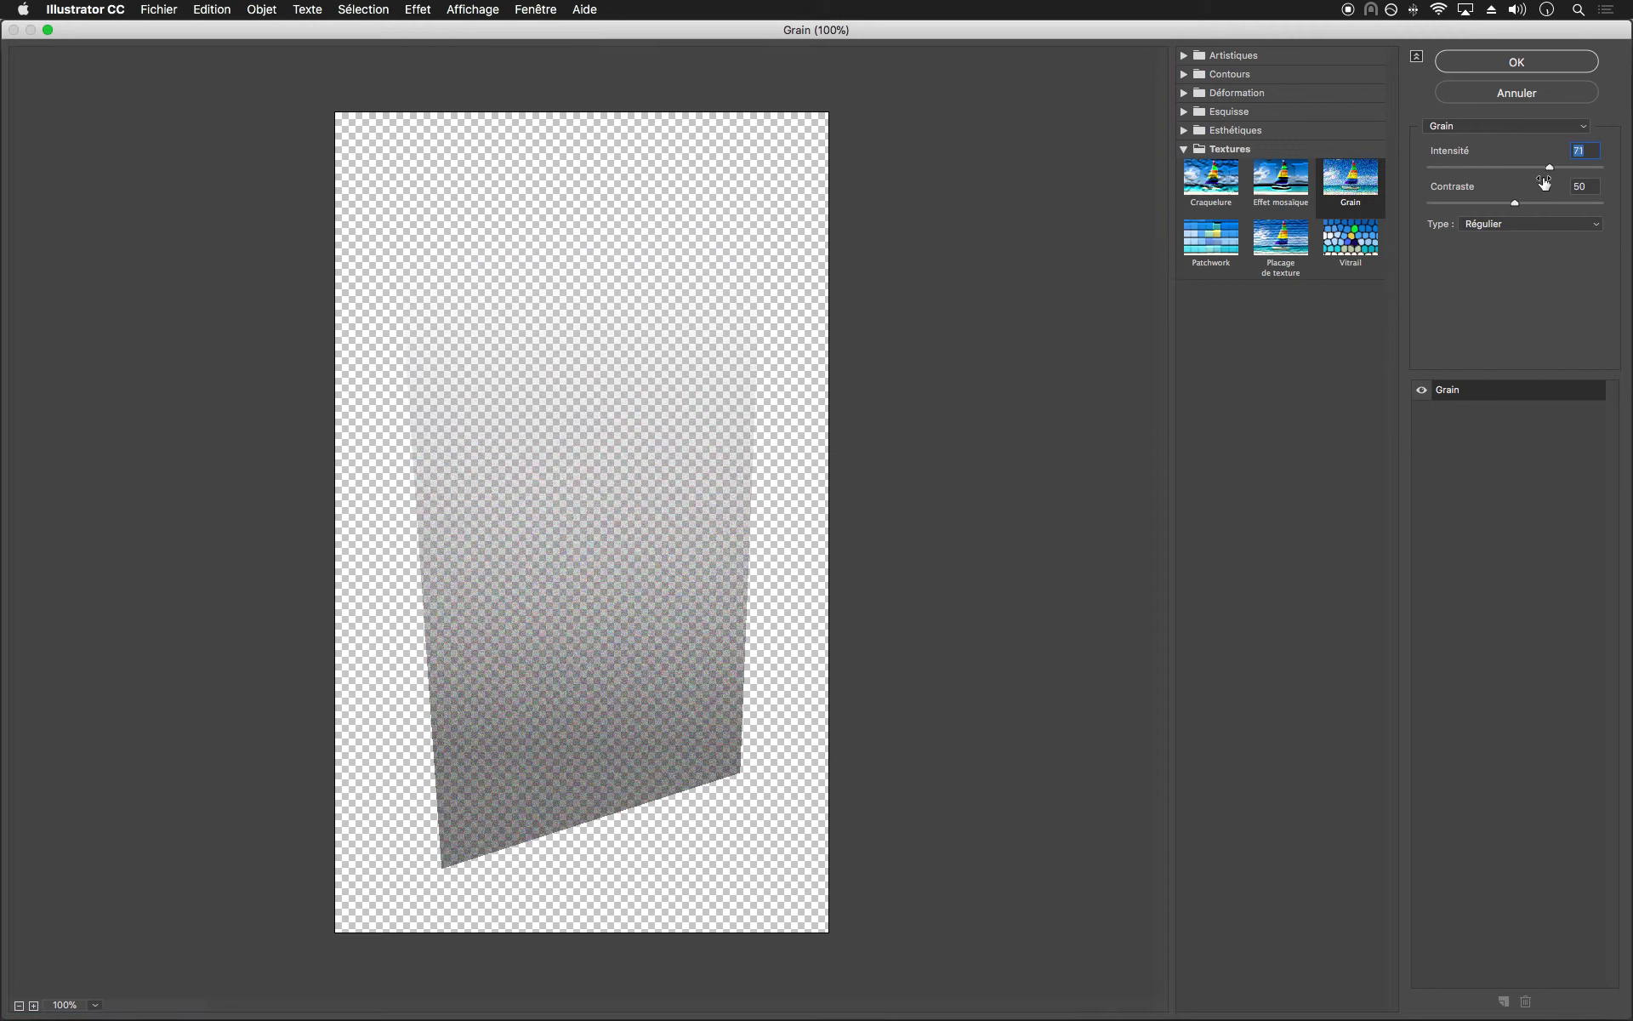
click(1523, 223)
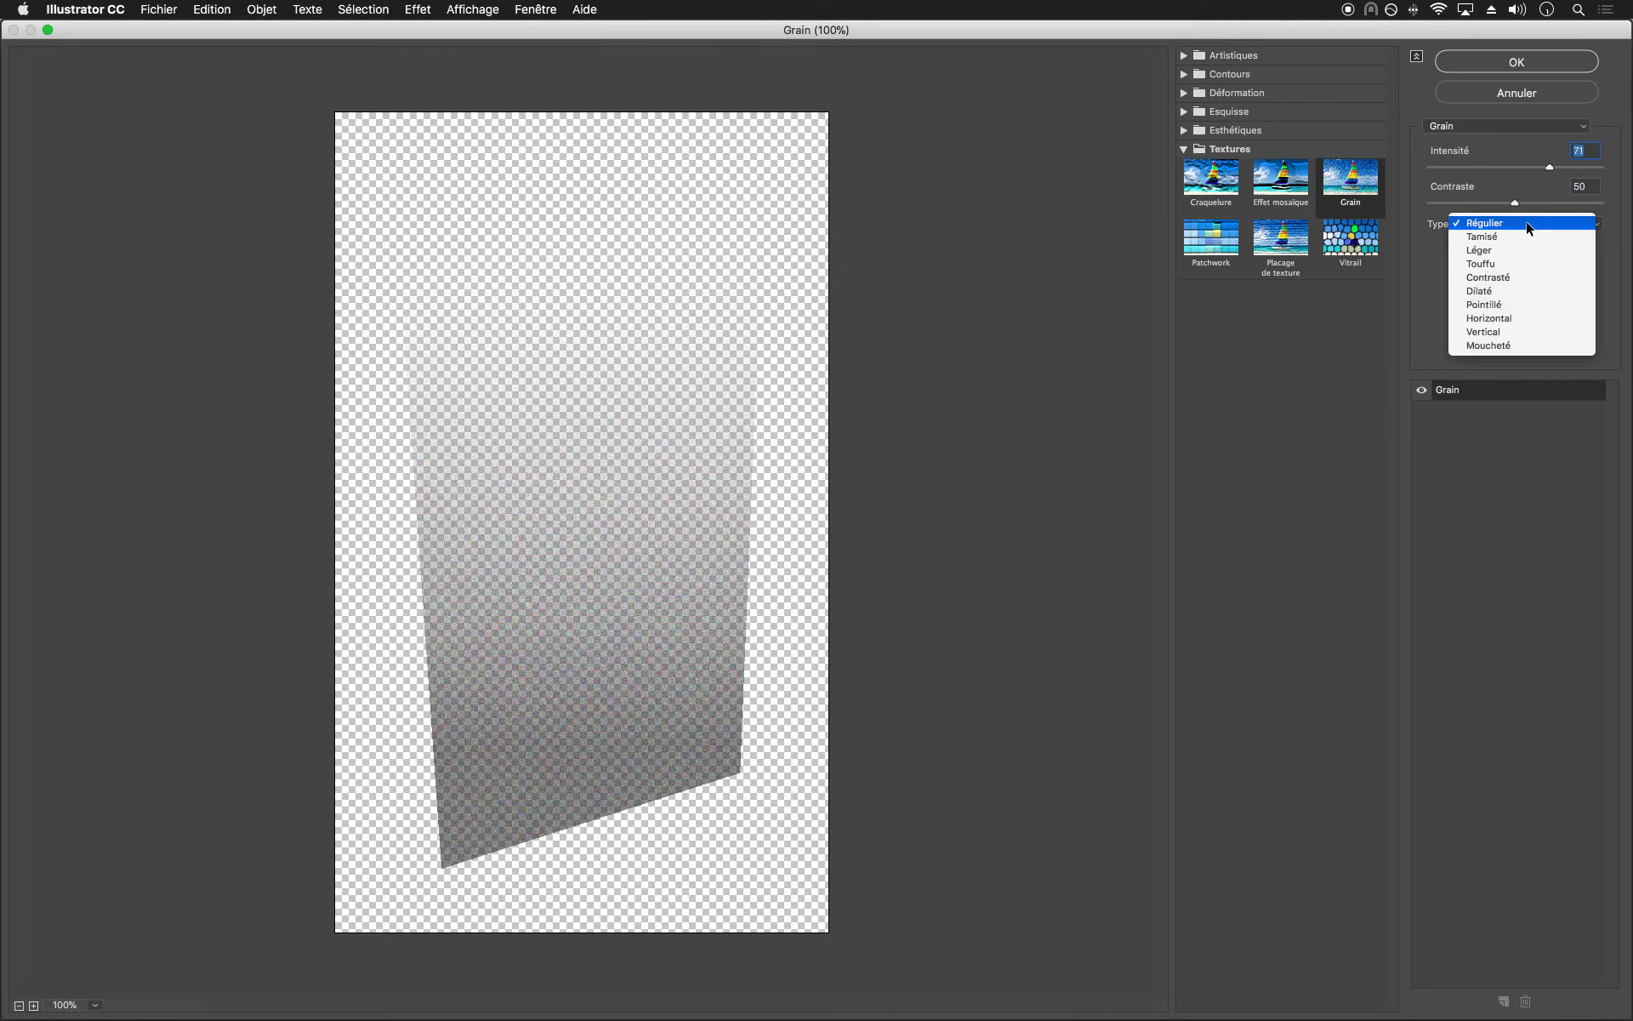
click(1528, 303)
drag(1517, 207, 1429, 209)
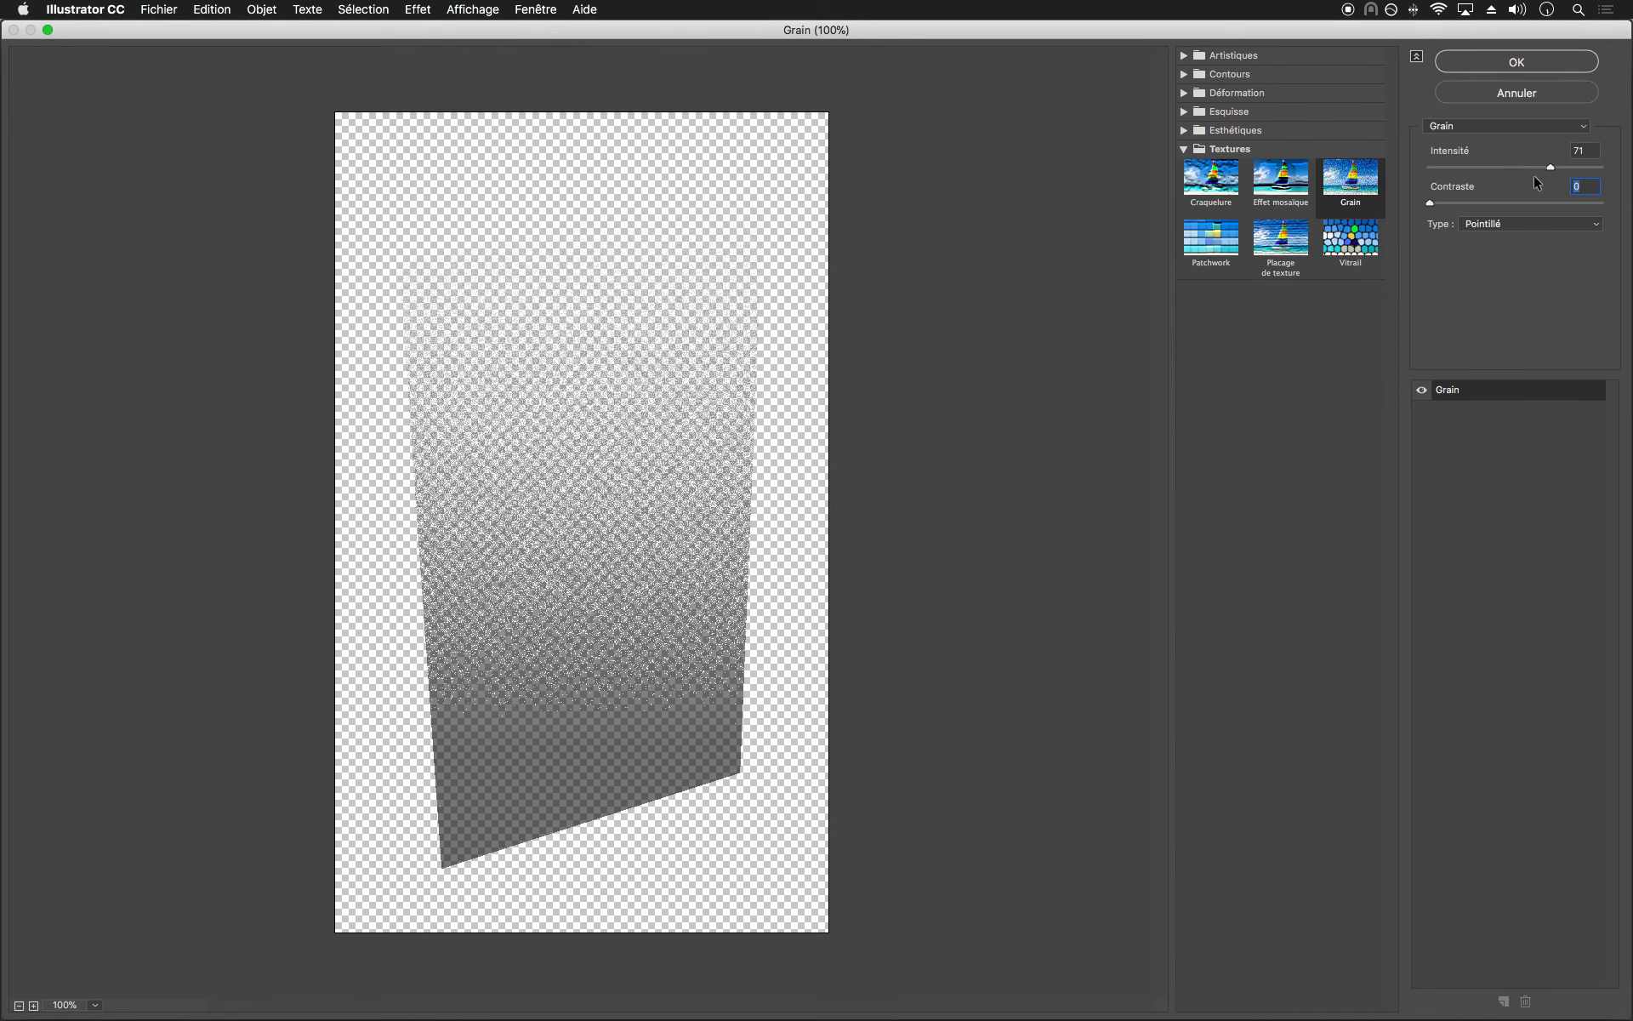
click(1533, 63)
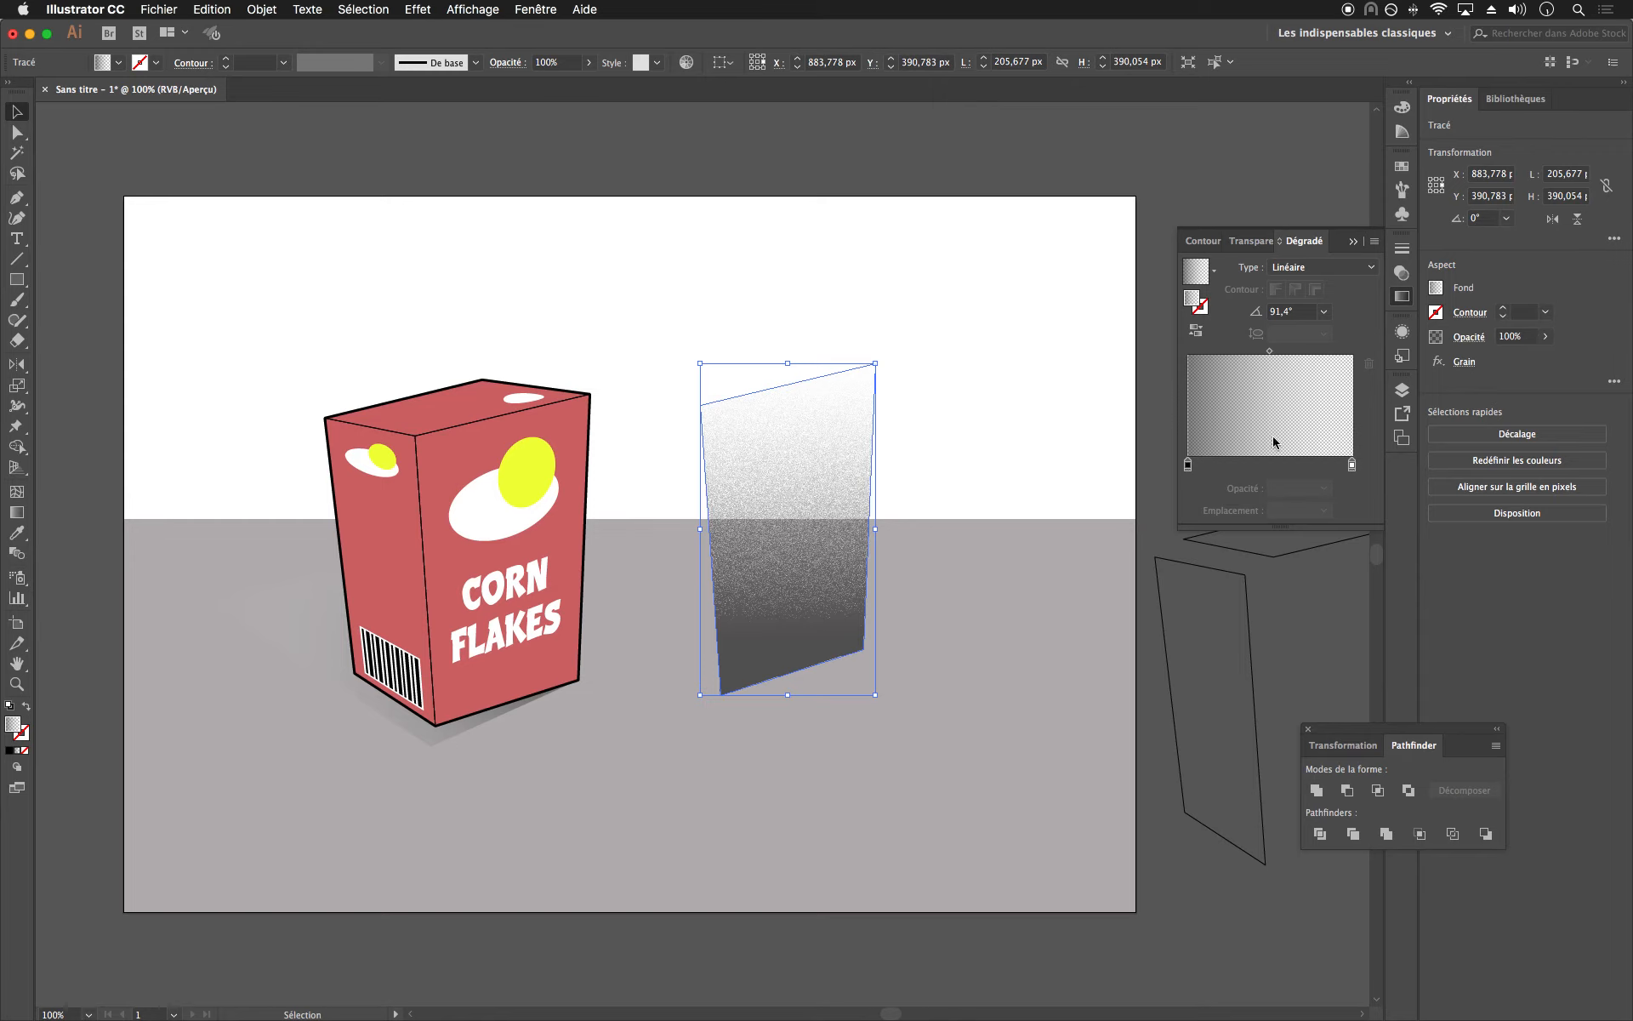
- Shift the shape's gradient midpoint to 41.56%, lower the gradient's start to the base, and tilt its direction to about 99.3°
mouse_move(1269, 351)
mouse_down()
mouse_move(1243, 354)
mouse_move(1257, 350)
mouse_up()
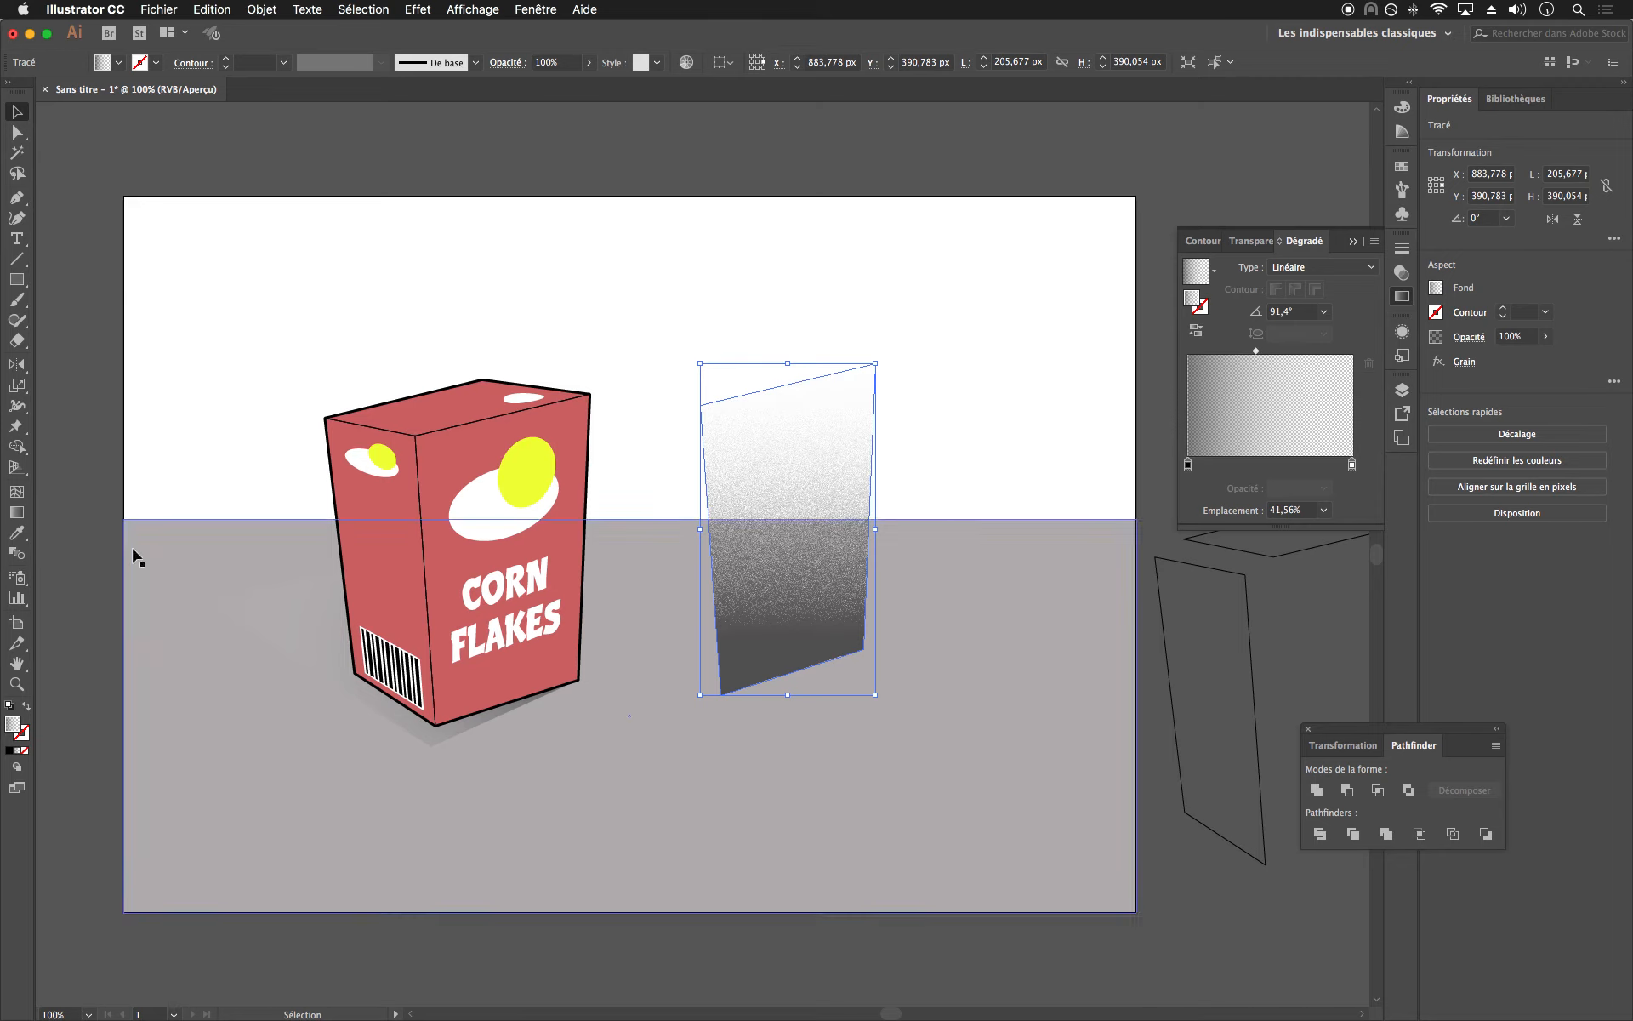
click(18, 513)
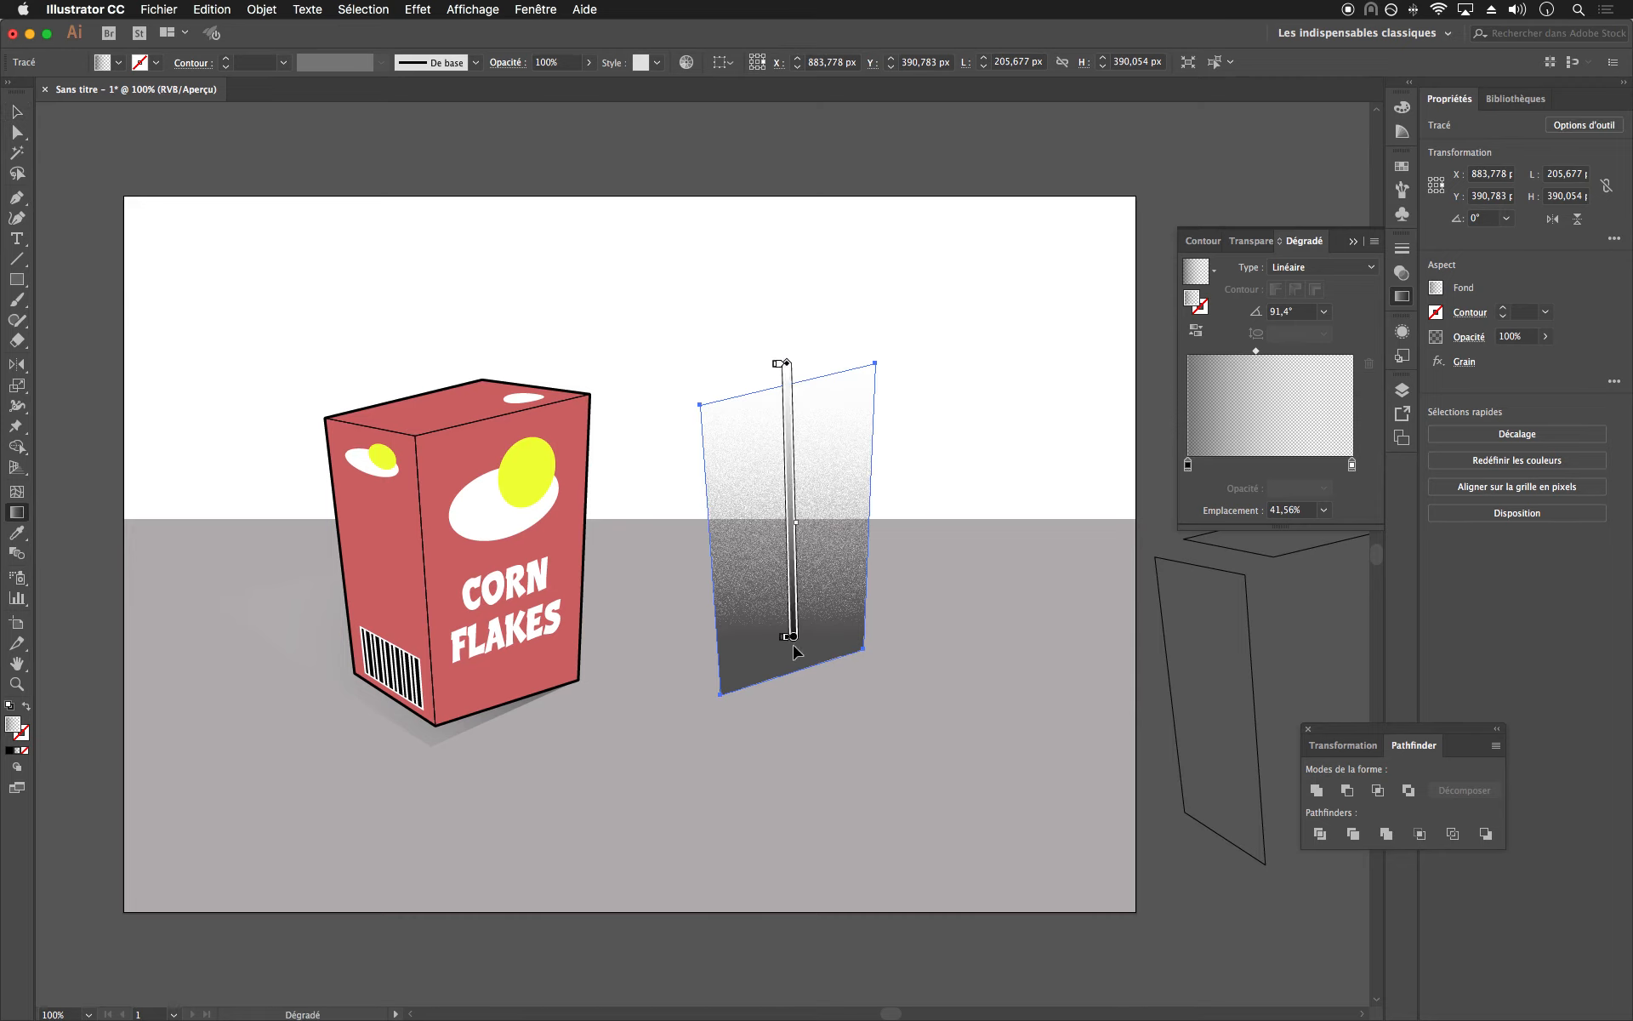
drag(792, 640, 797, 687)
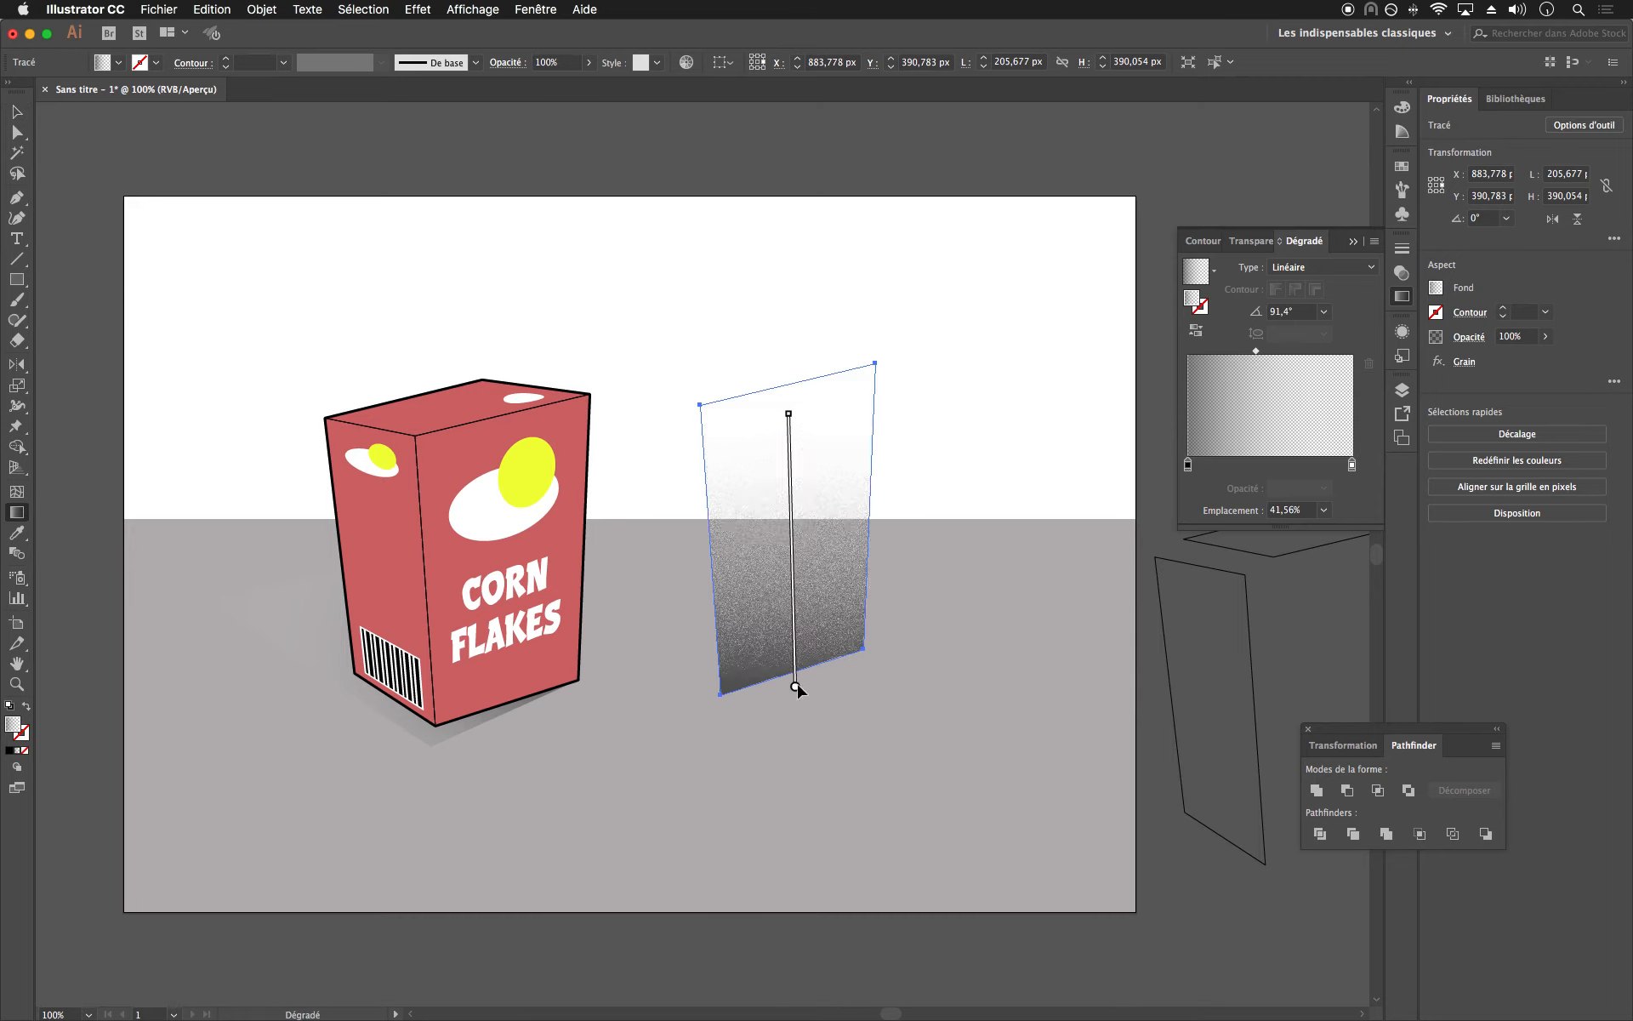
drag(789, 411, 741, 389)
key(v)
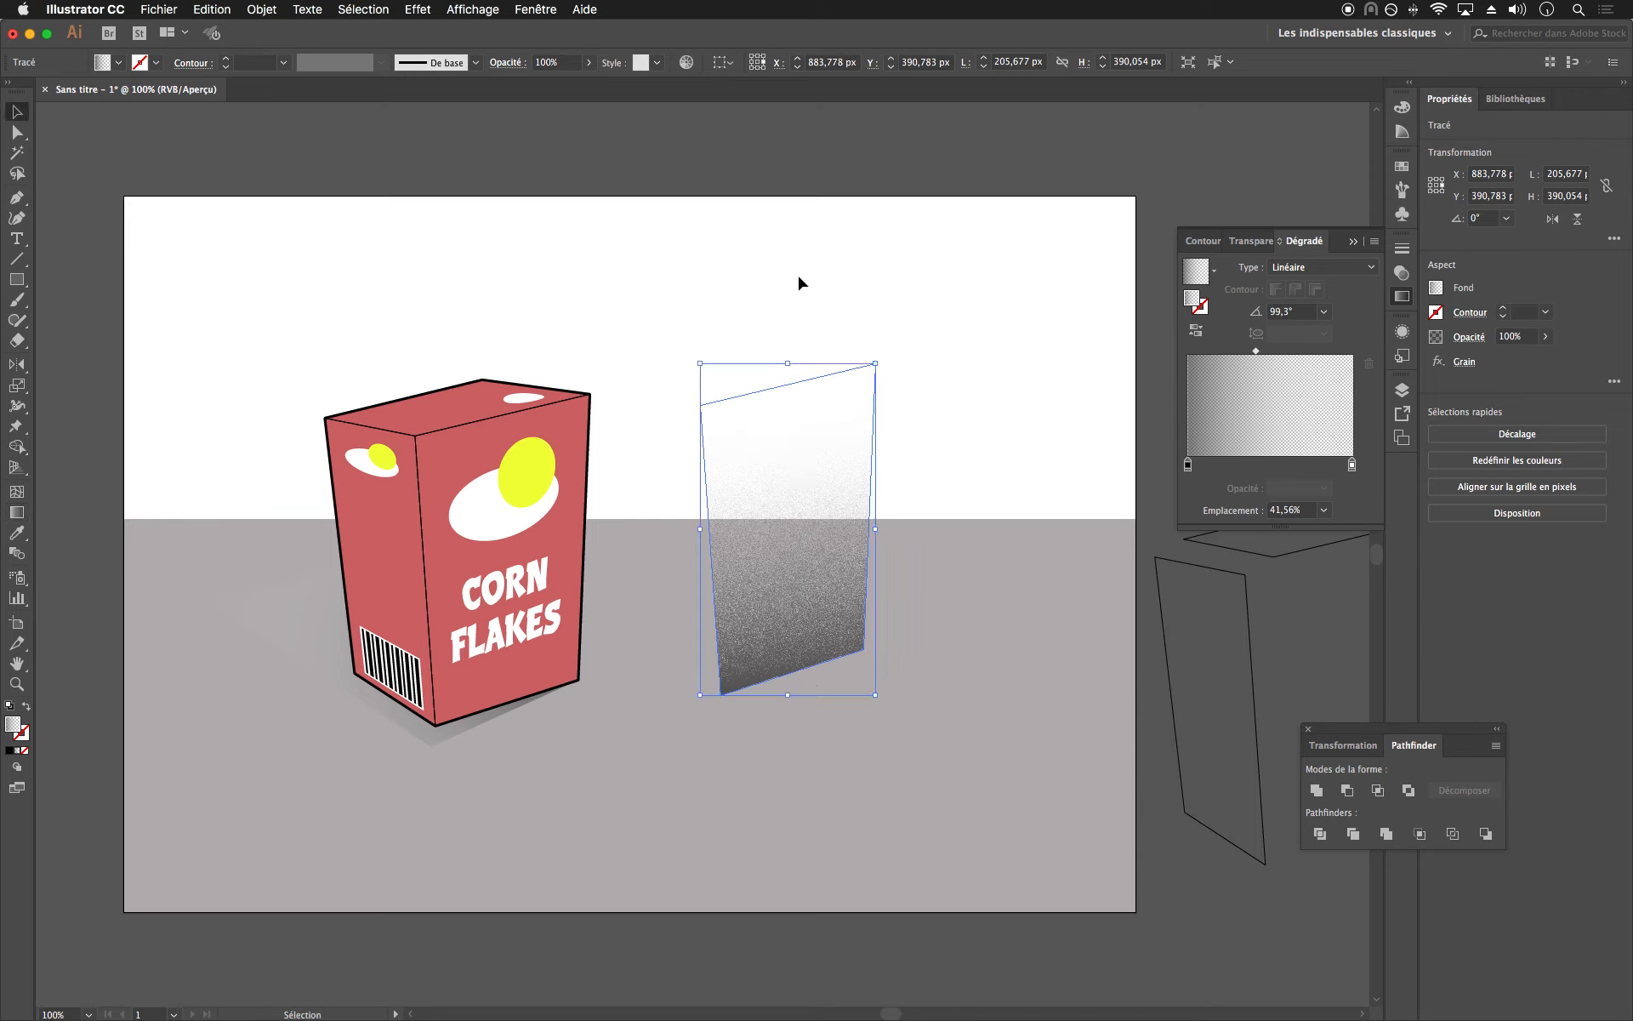
- Try to position the grainy gradient shape over the box's front face, and undo the placement
drag(833, 593, 542, 624)
click(865, 310)
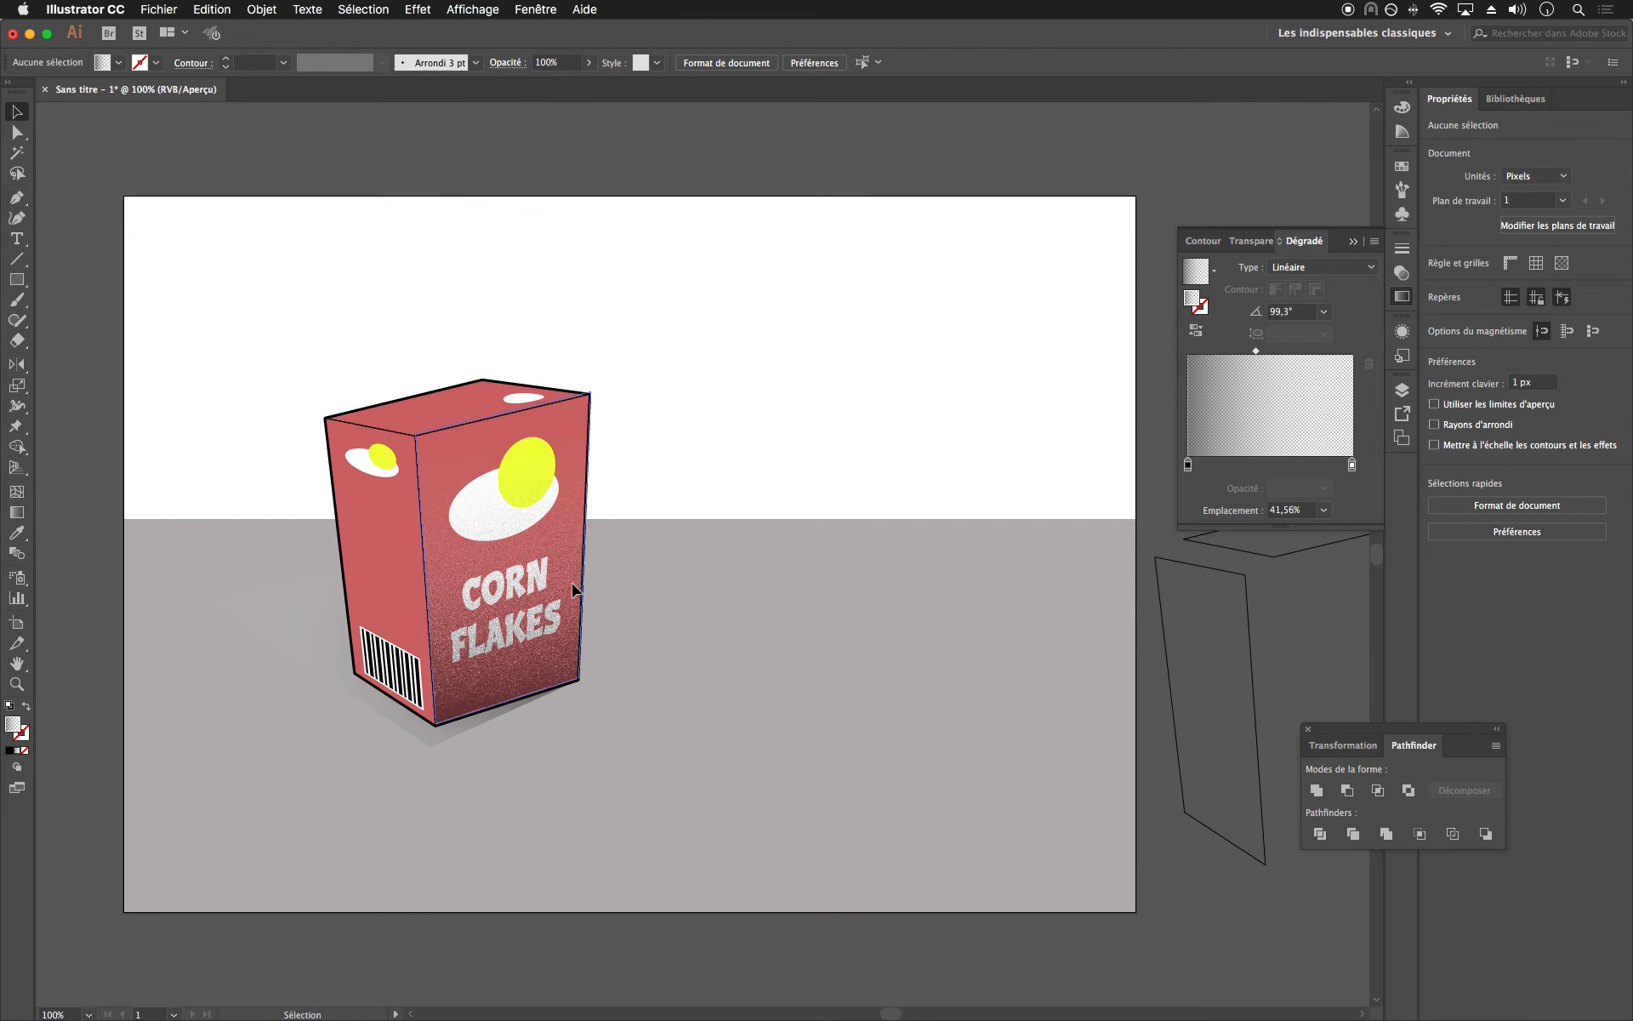
key(super+z)
key(super+z)
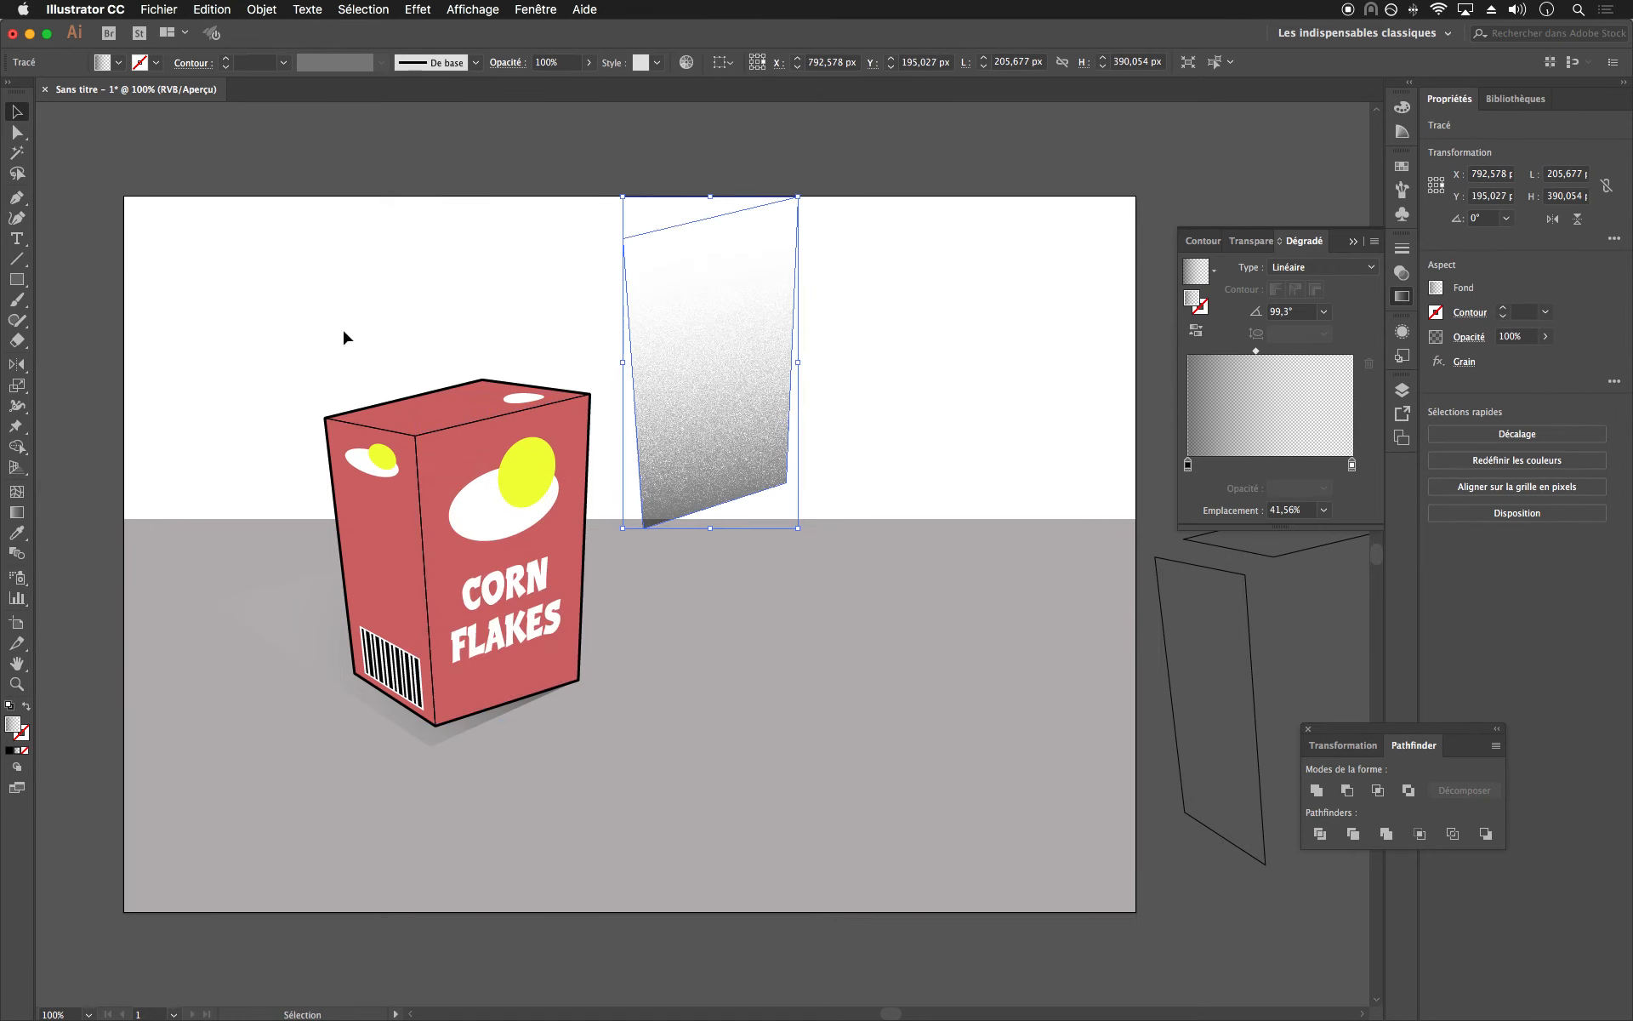
- Align the grainy gradient shape with the box's front face by snapping its lower corner to the box's front bottom corner
click(17, 131)
drag(643, 534, 438, 733)
click(866, 444)
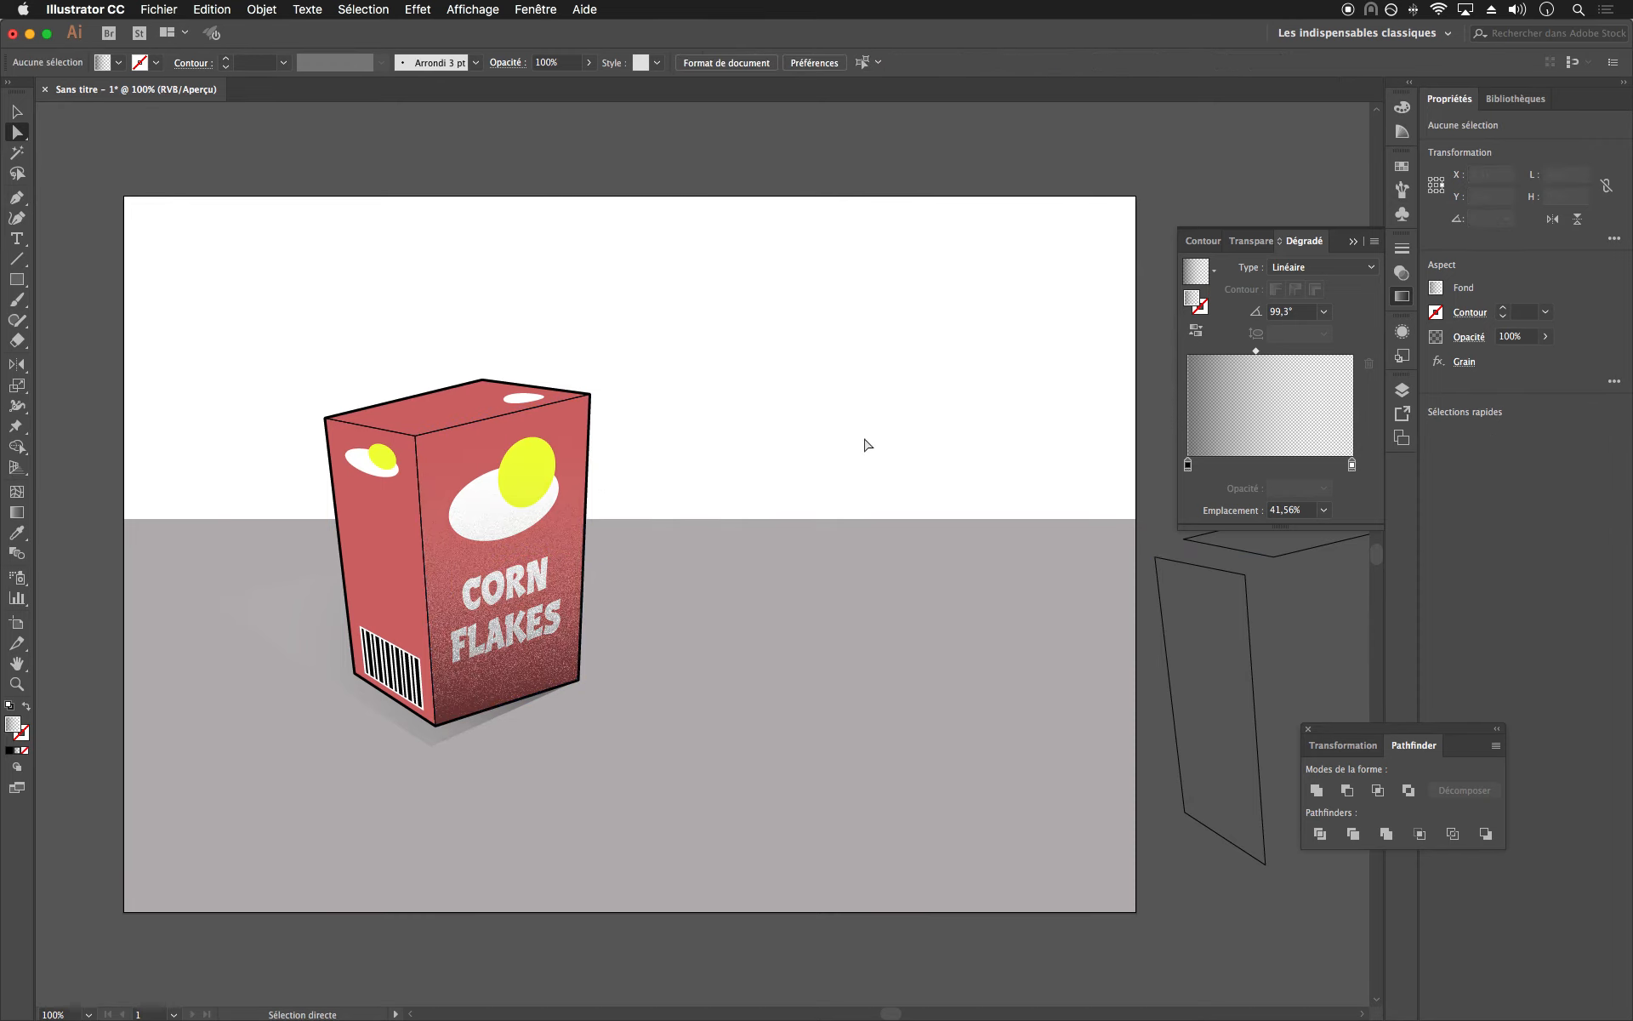
- Set the opacity of the grainy gradient shape on the front face to 37%
click(499, 632)
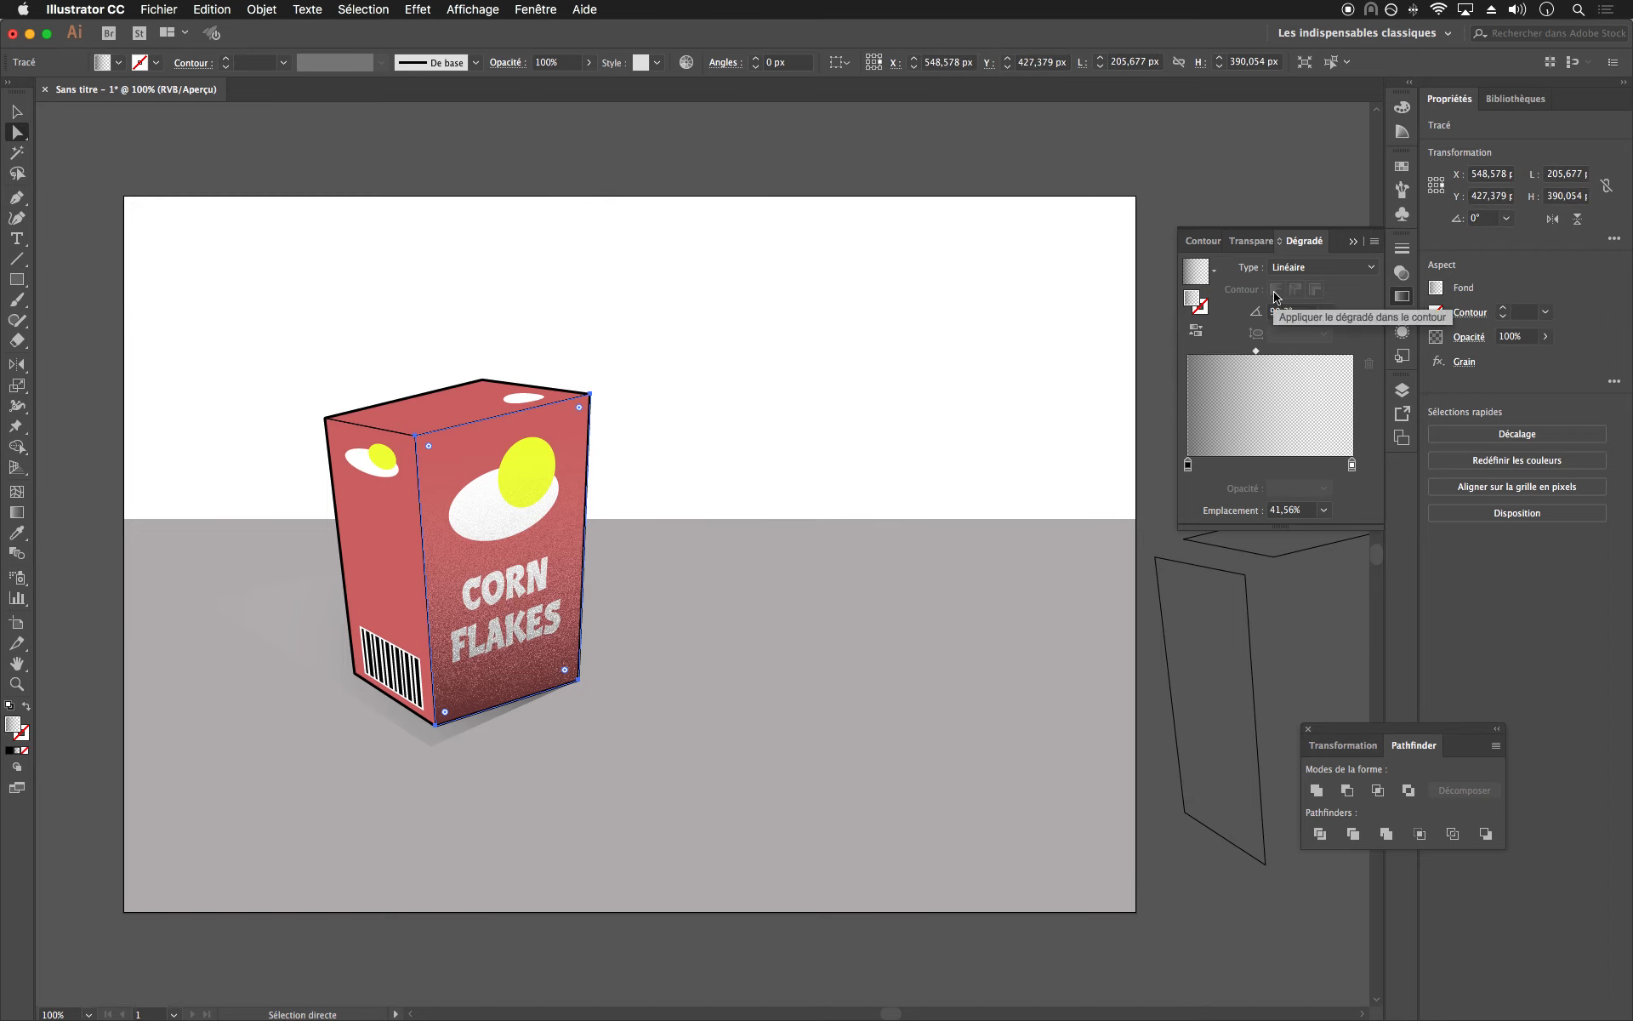
click(1263, 243)
click(1370, 267)
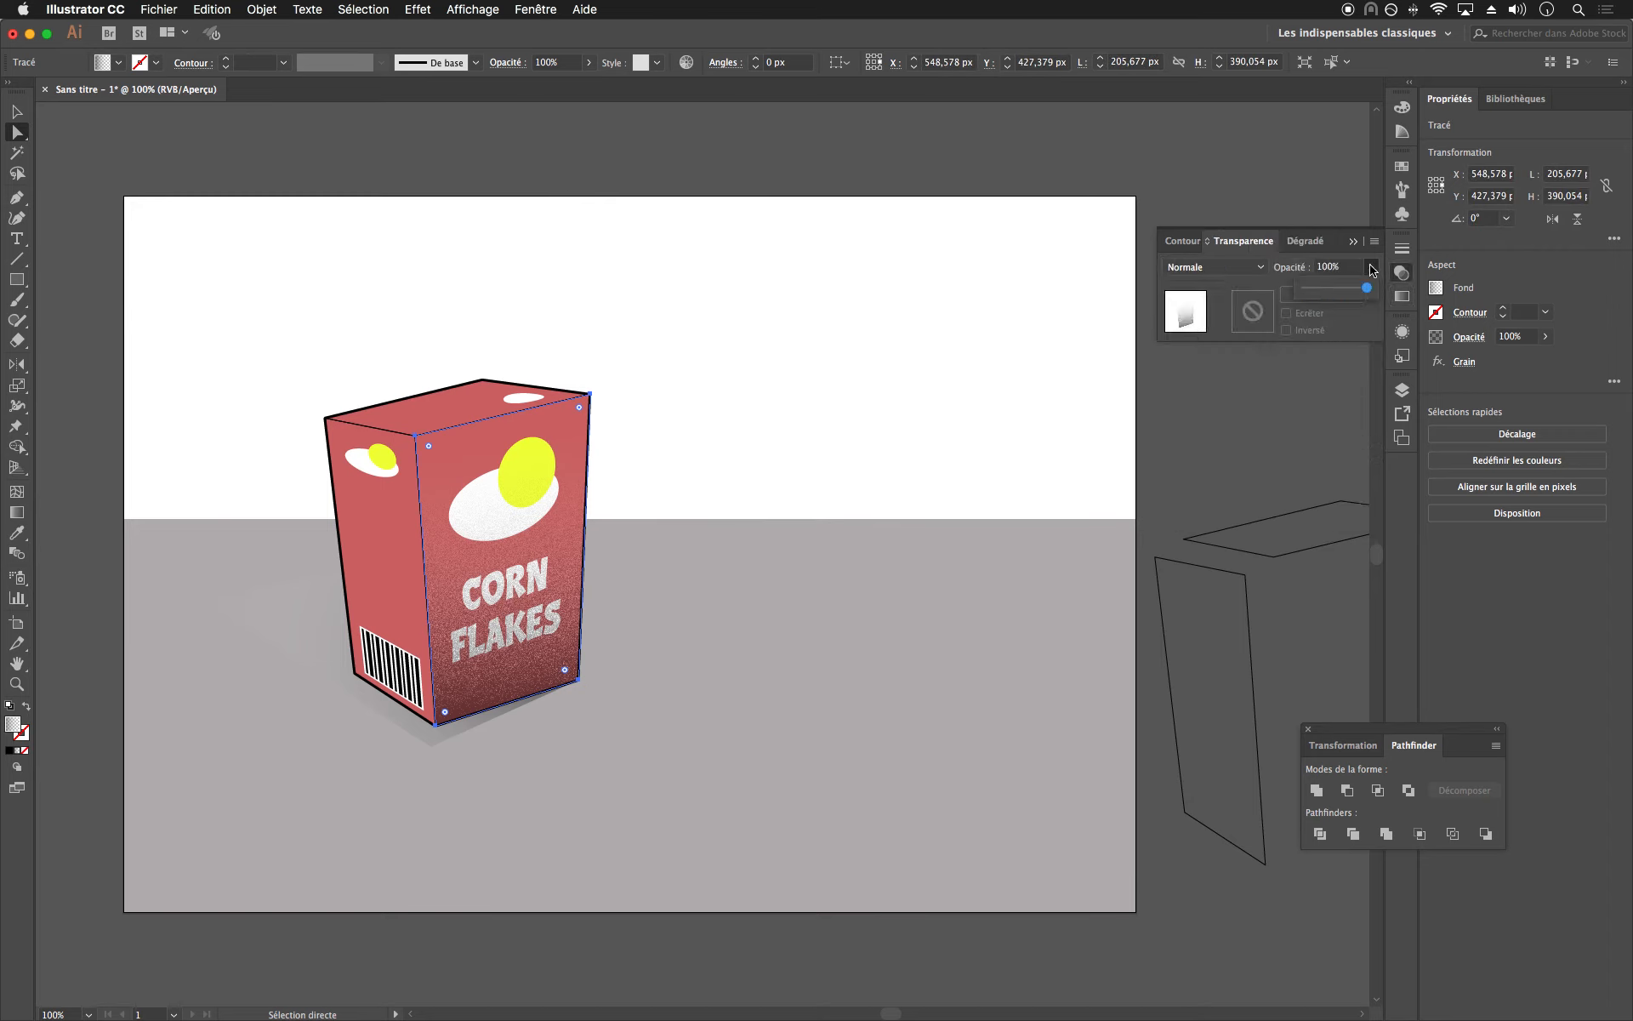
drag(1344, 293, 1329, 294)
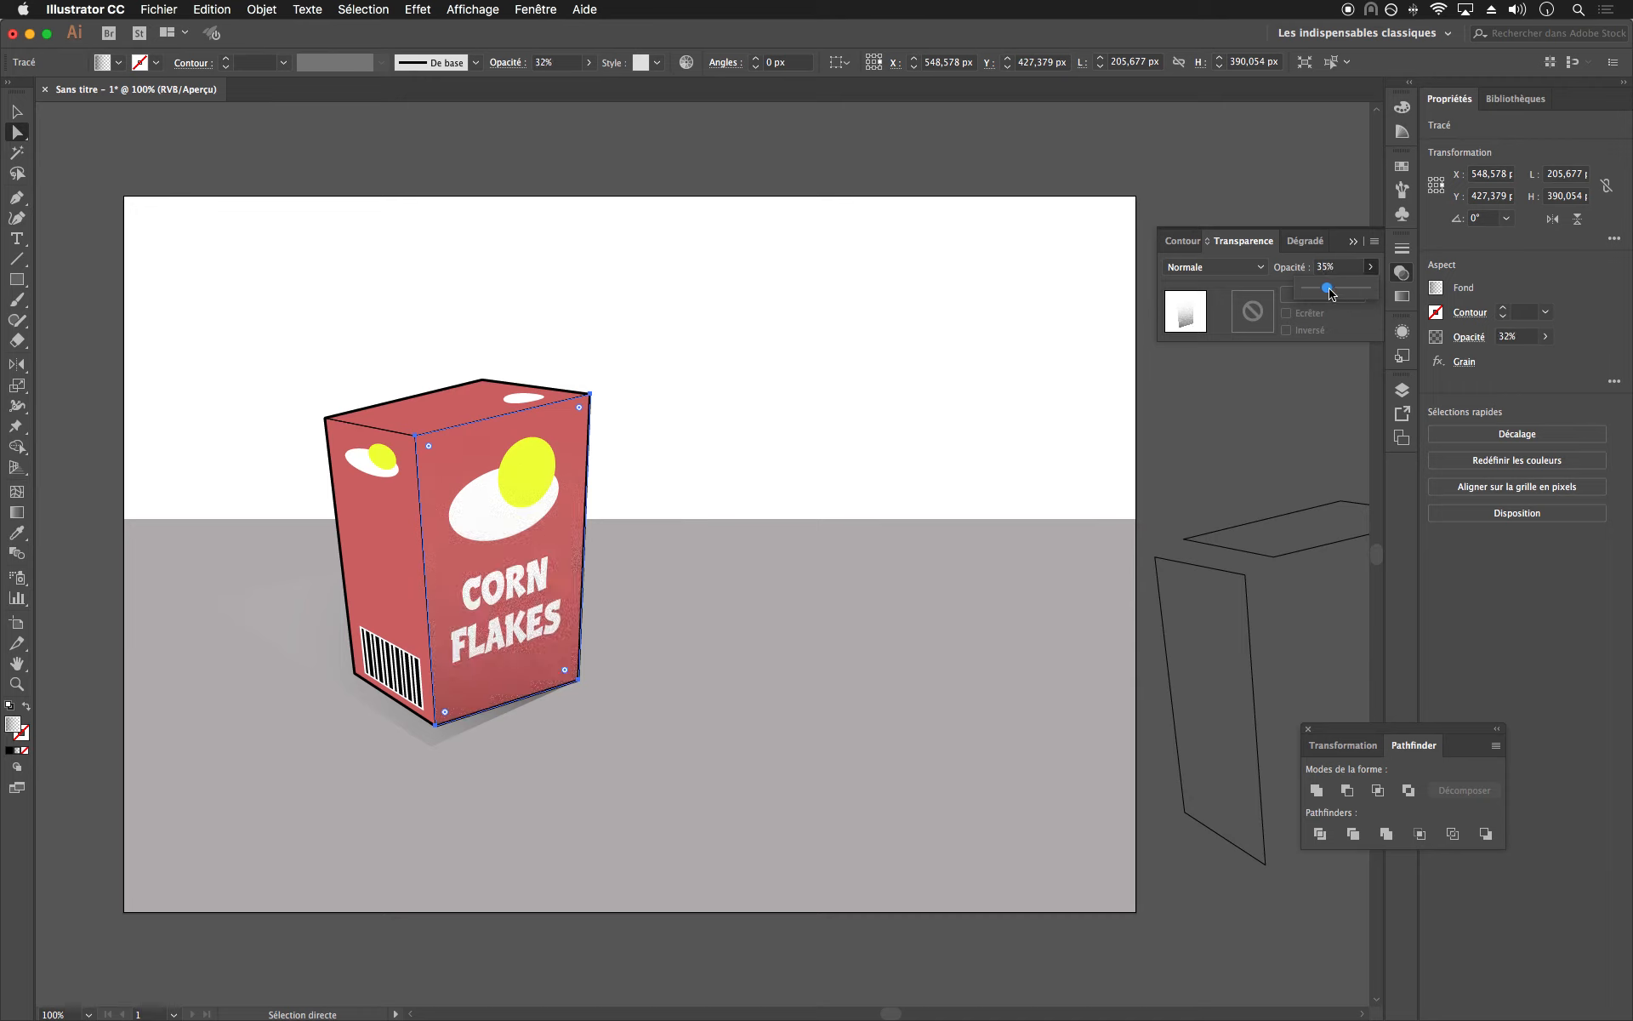
click(678, 380)
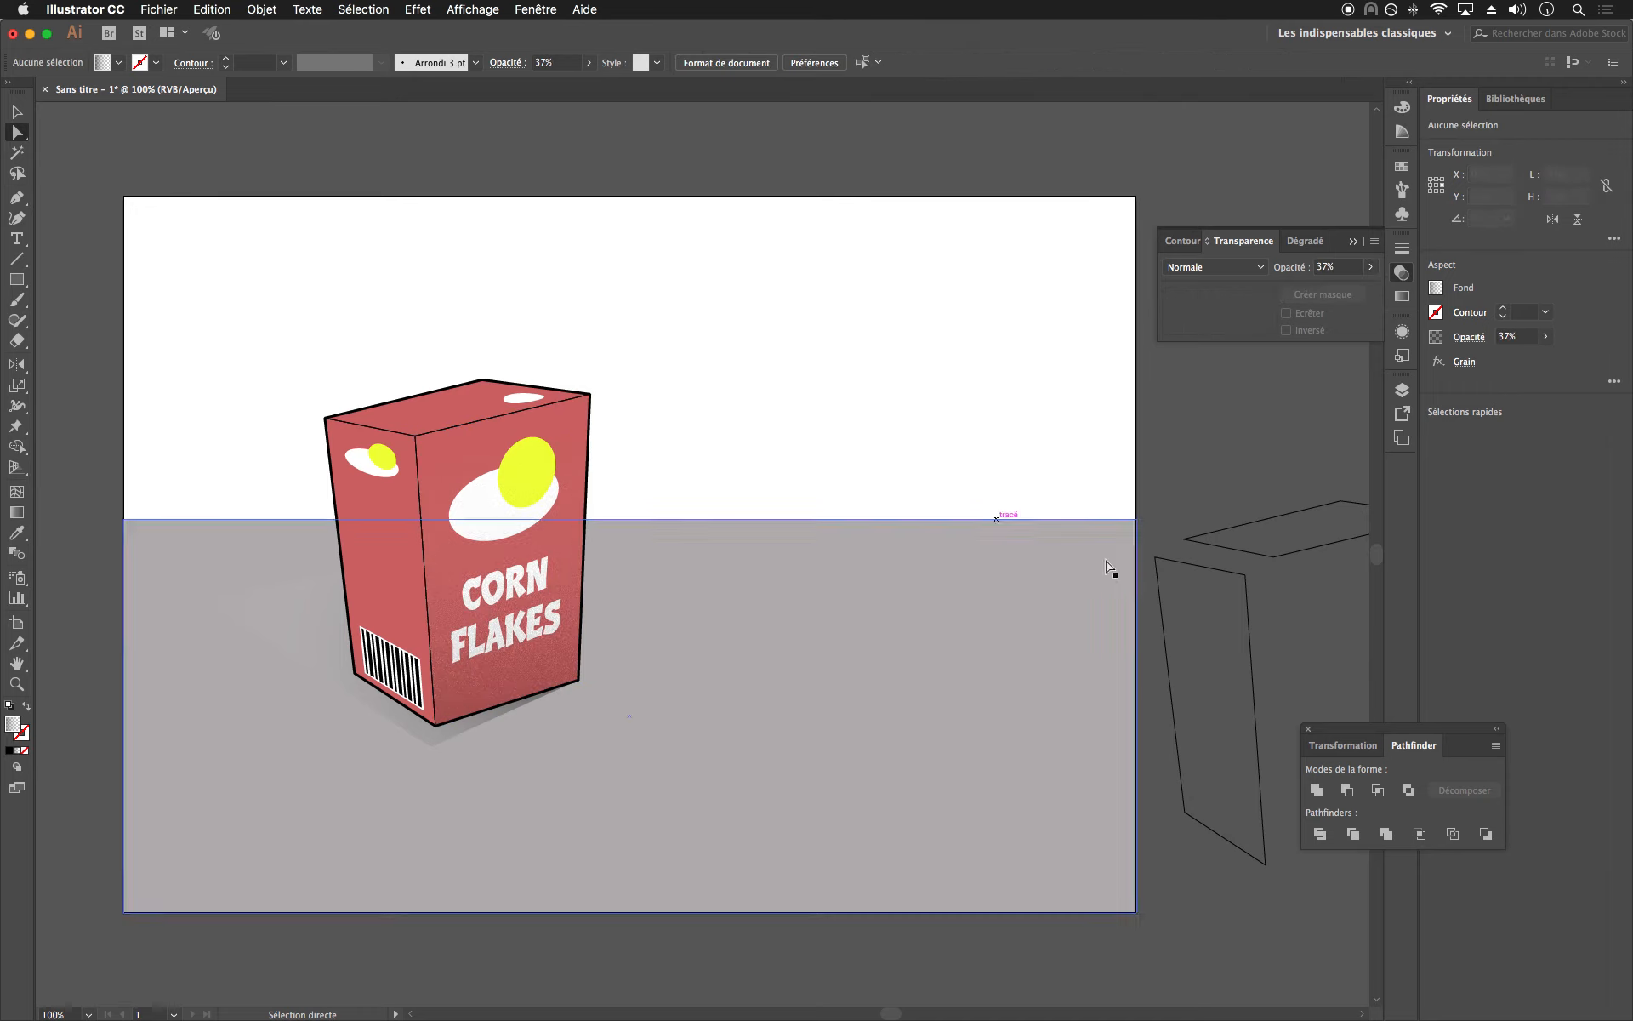
drag(1244, 645, 849, 449)
key(super+z)
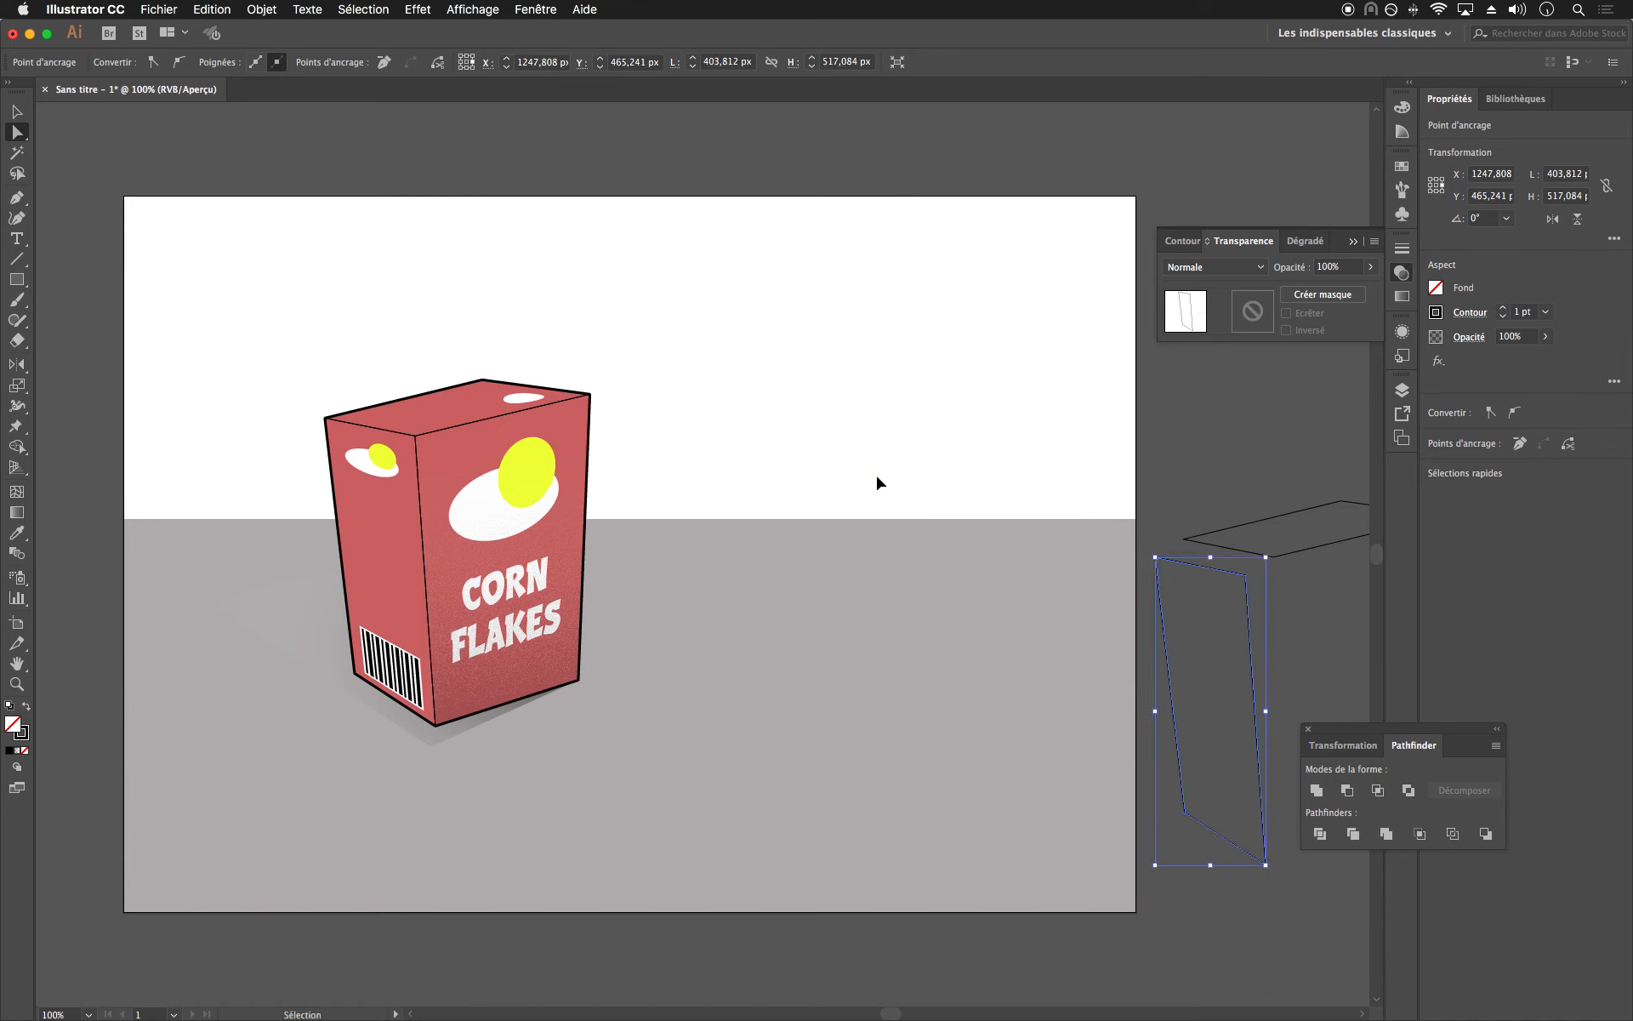
drag(1250, 625, 824, 474)
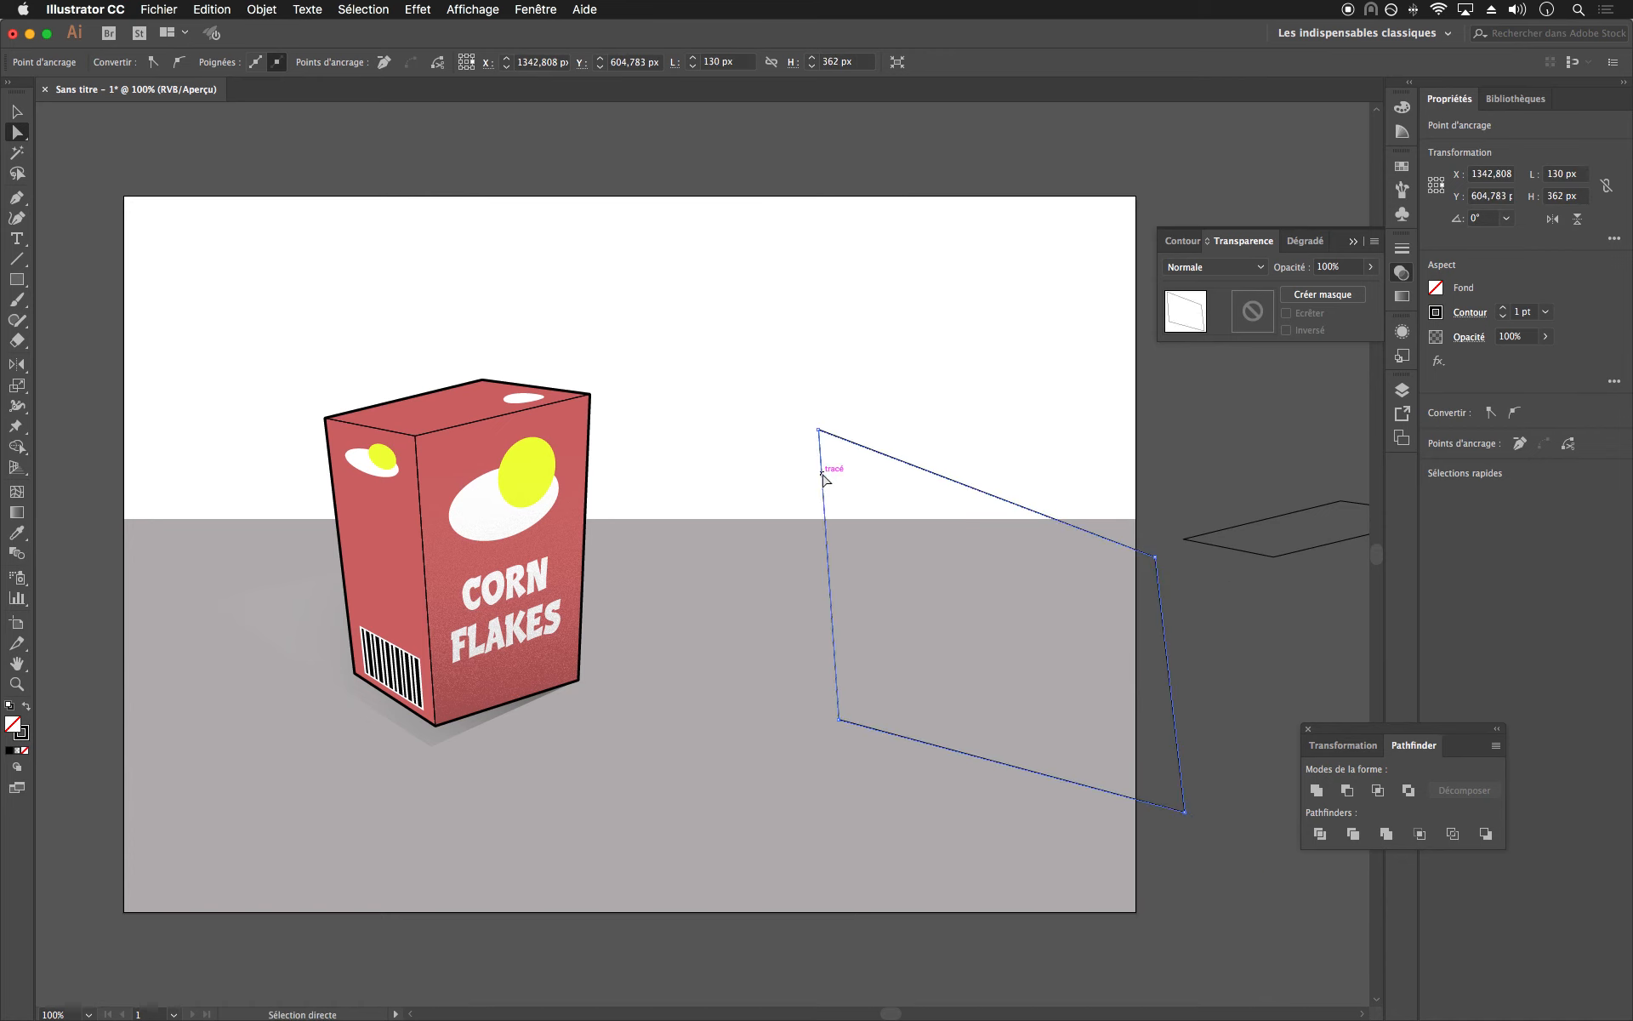
key(super+z)
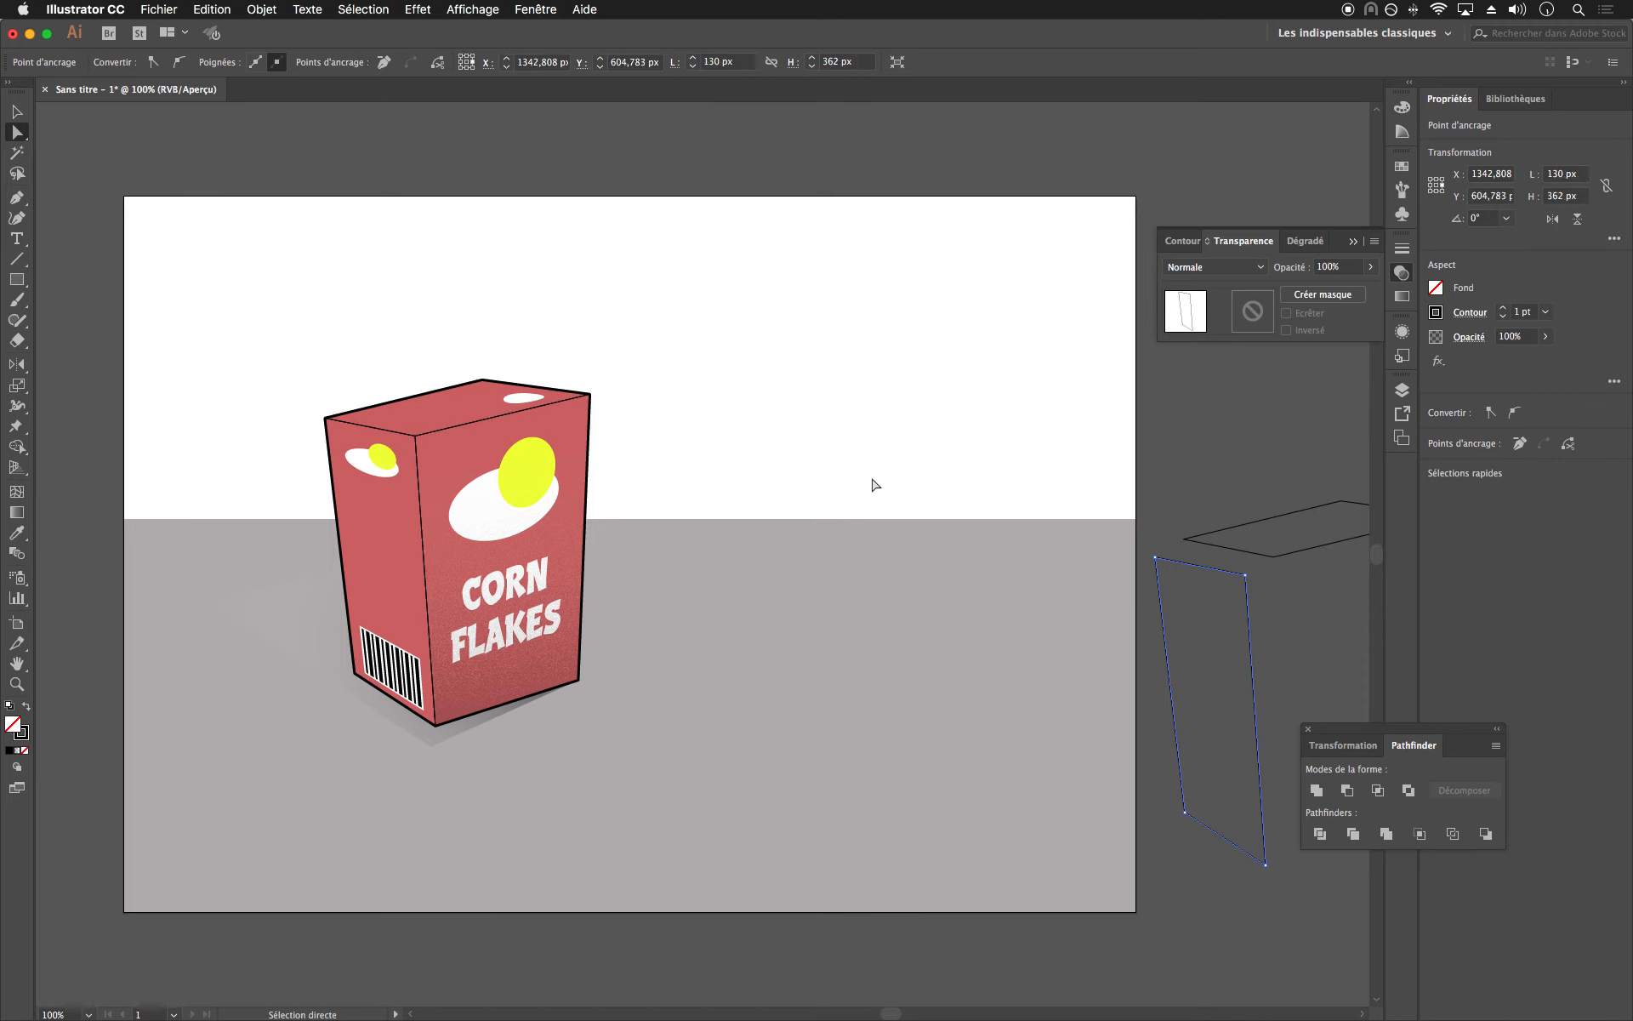
- Move the side-face outline from outside the artboard to the open area beside the box
key(v)
drag(1247, 620, 900, 438)
key(a)
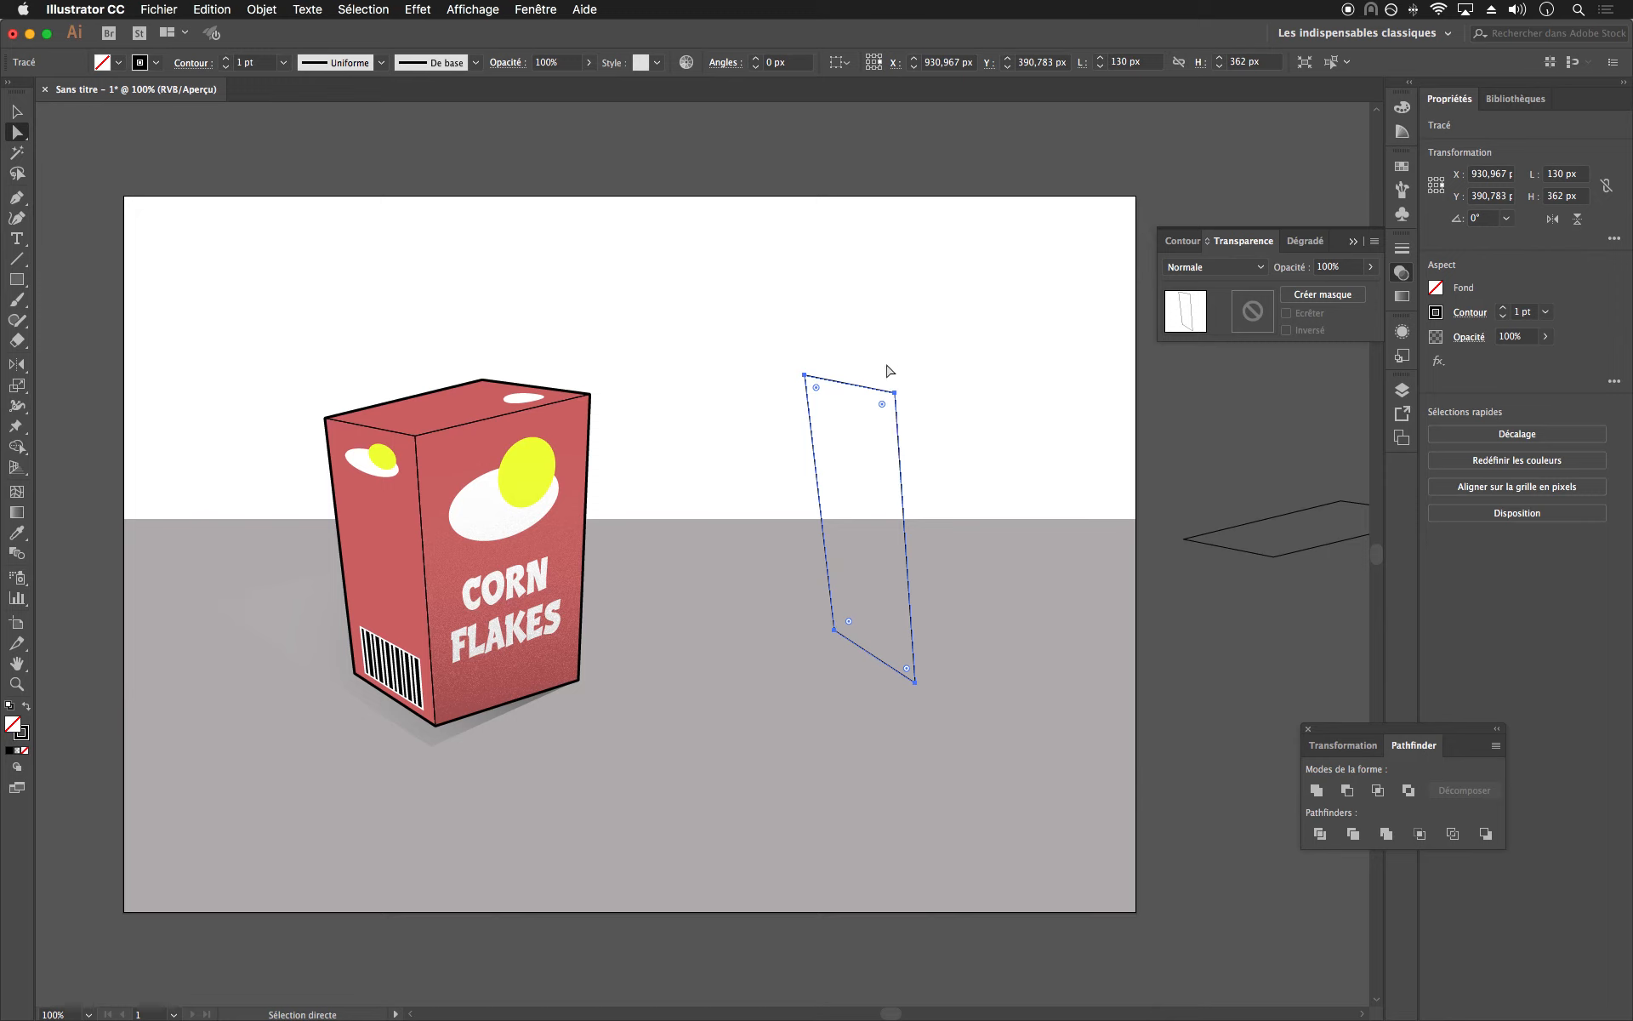
key(v)
drag(871, 385, 804, 394)
- Copy the front face's gradient and 37% opacity to the side-face shape, and run its gradient upward from the base at about 91.9°
click(16, 533)
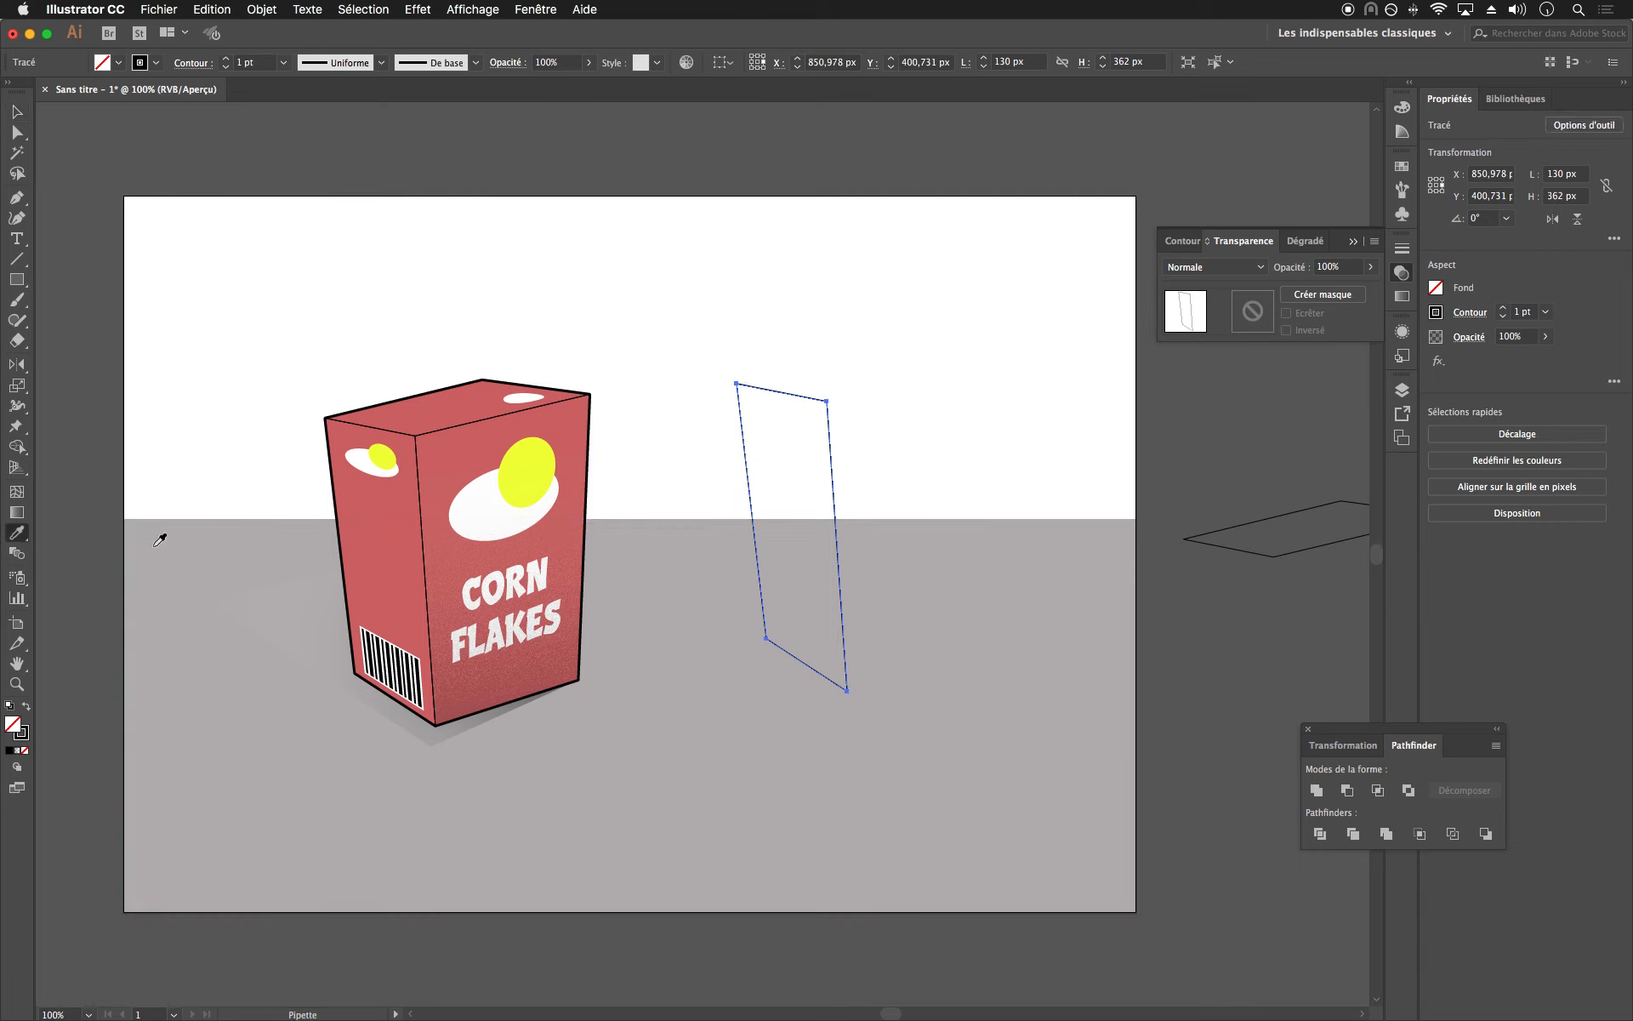
click(512, 677)
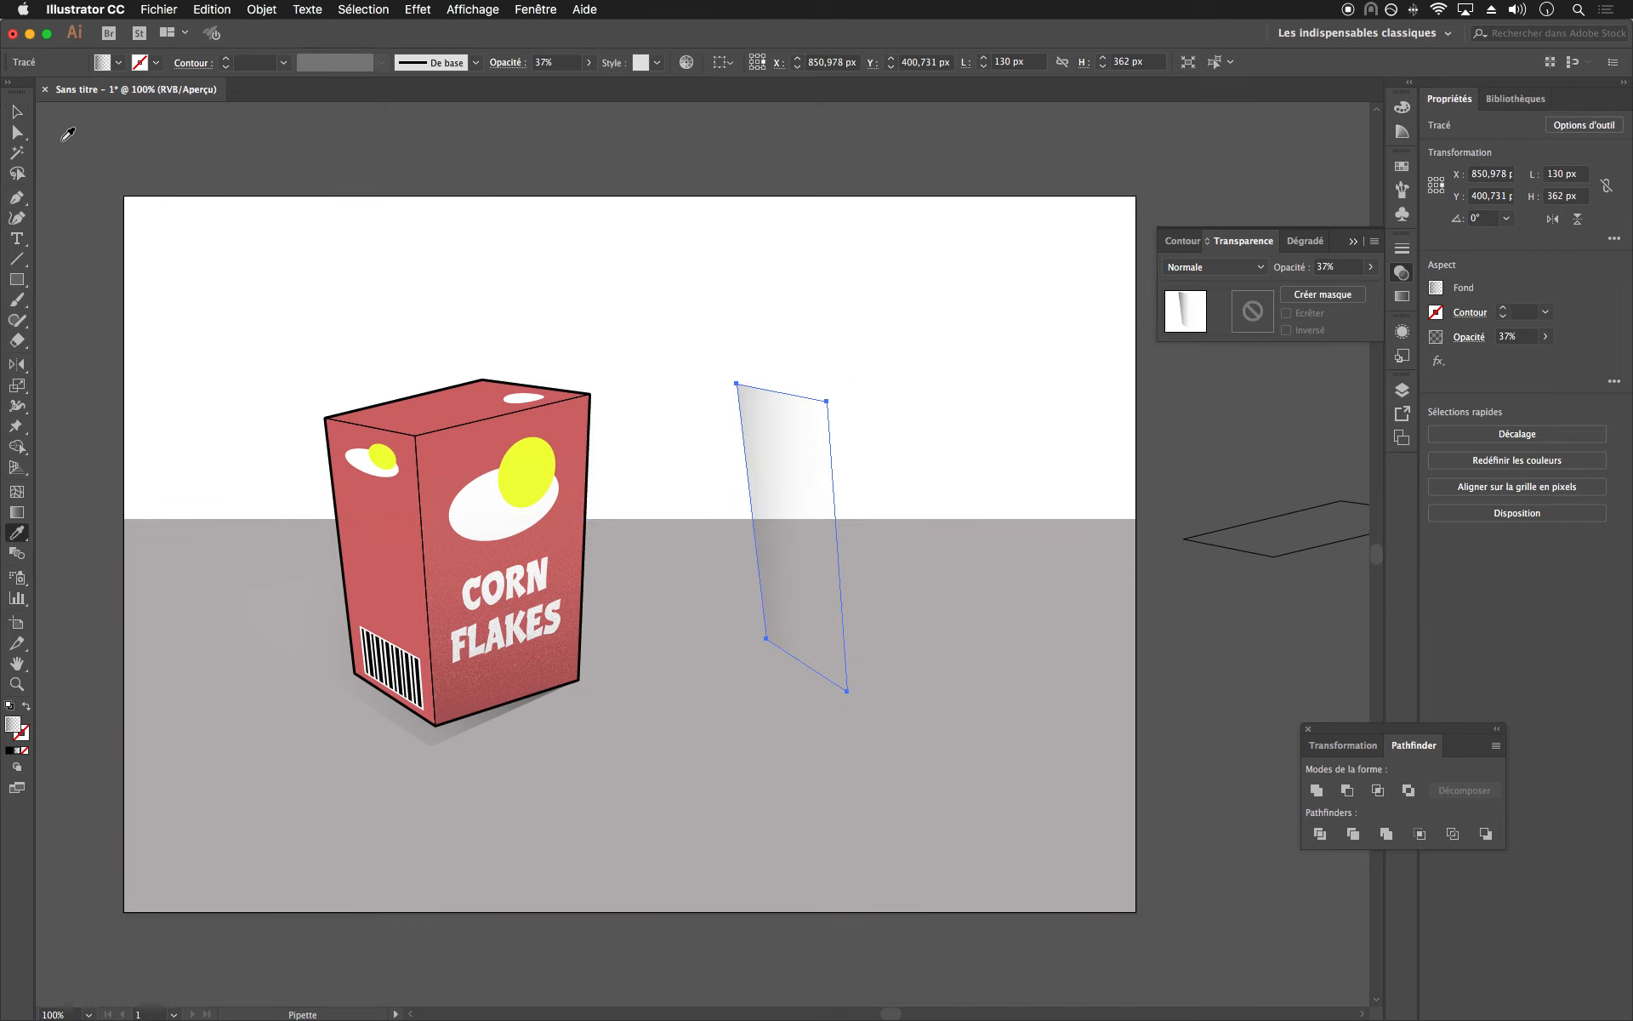
click(16, 512)
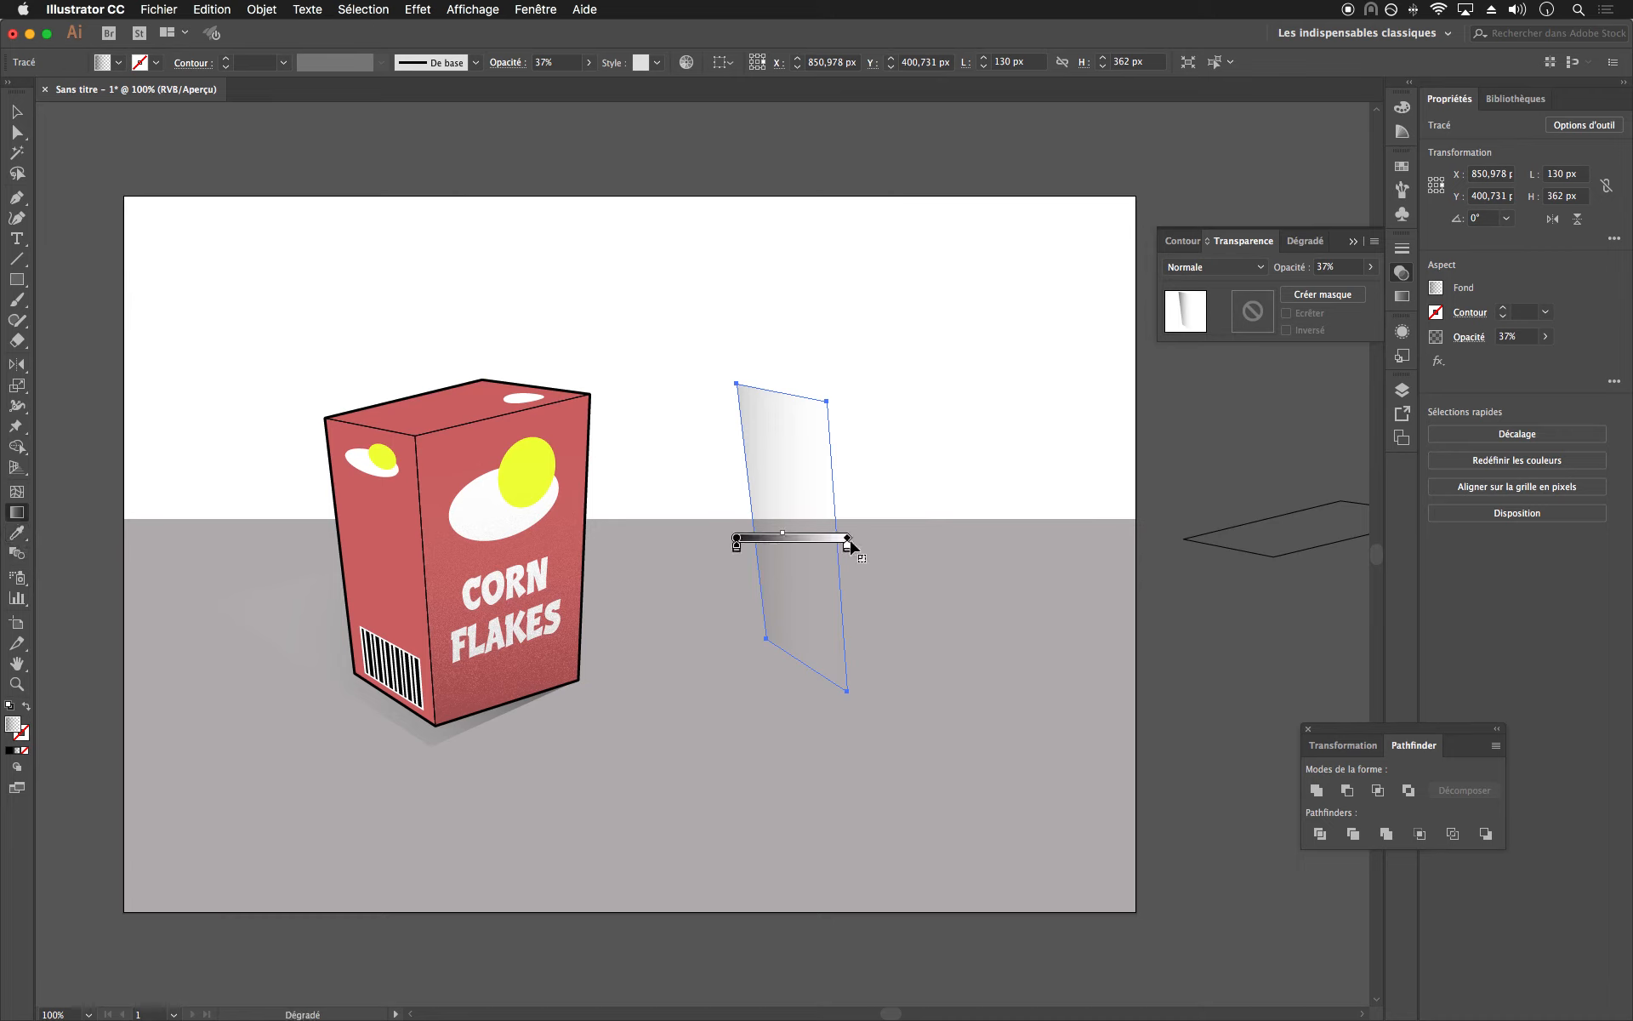
mouse_move(852, 516)
mouse_down()
mouse_move(791, 432)
mouse_move(711, 401)
mouse_move(723, 396)
mouse_up()
mouse_move(799, 516)
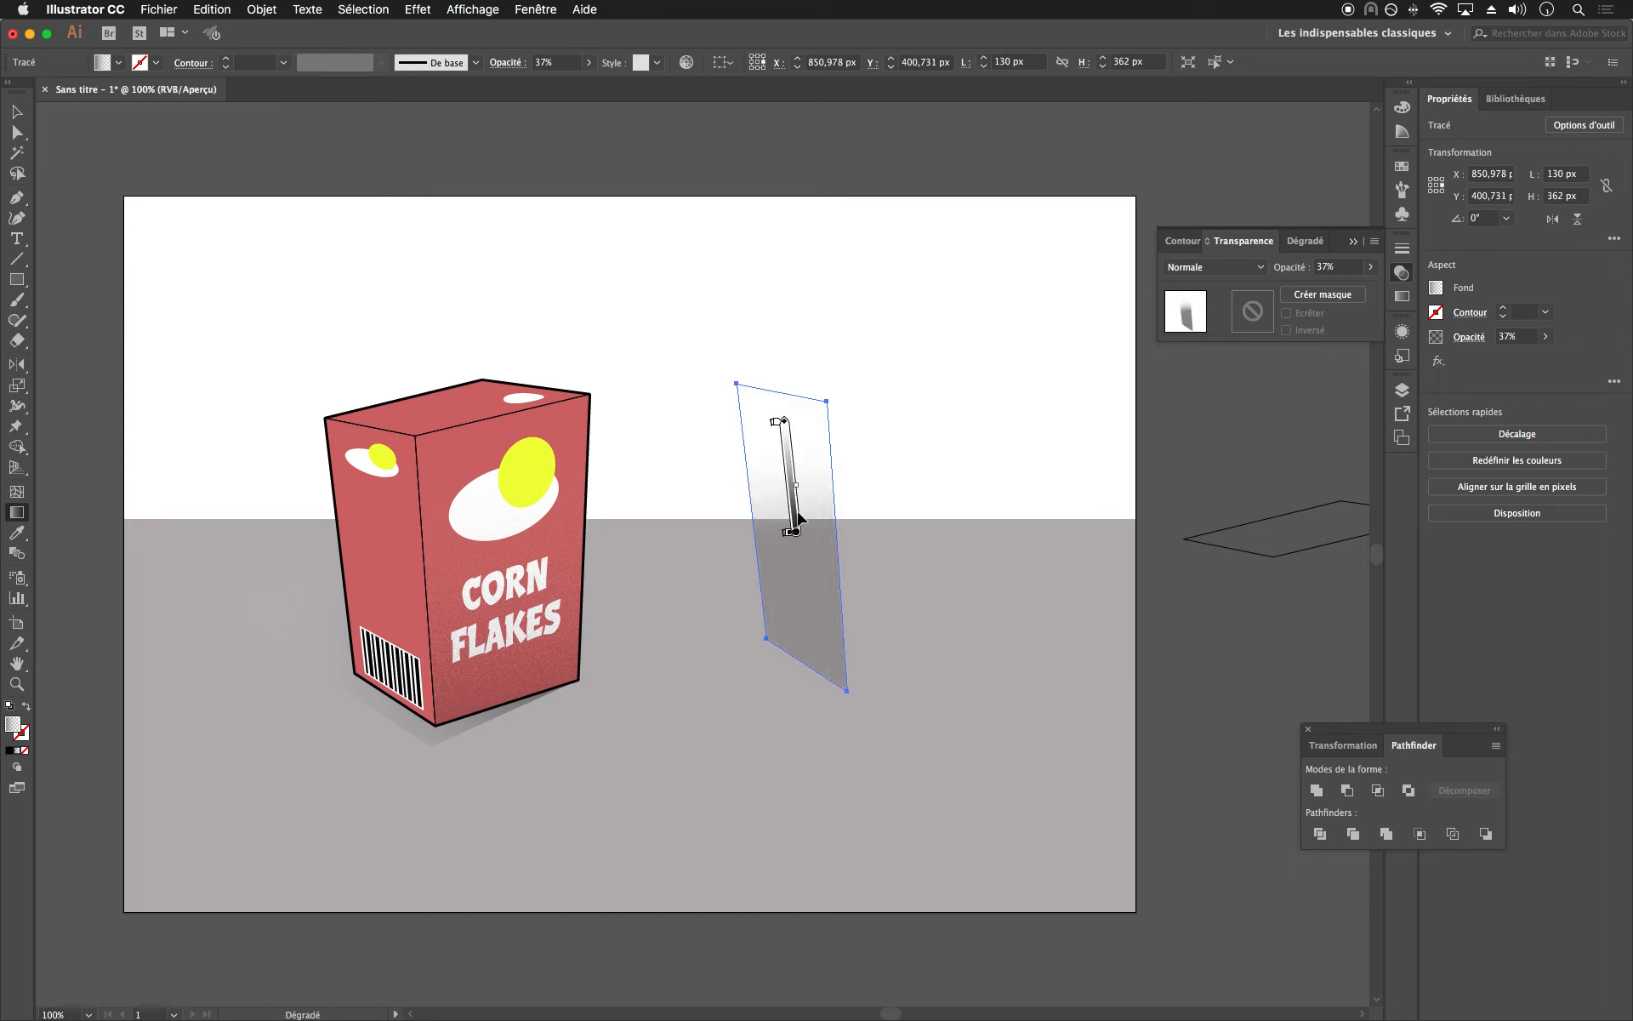
drag(797, 507, 804, 652)
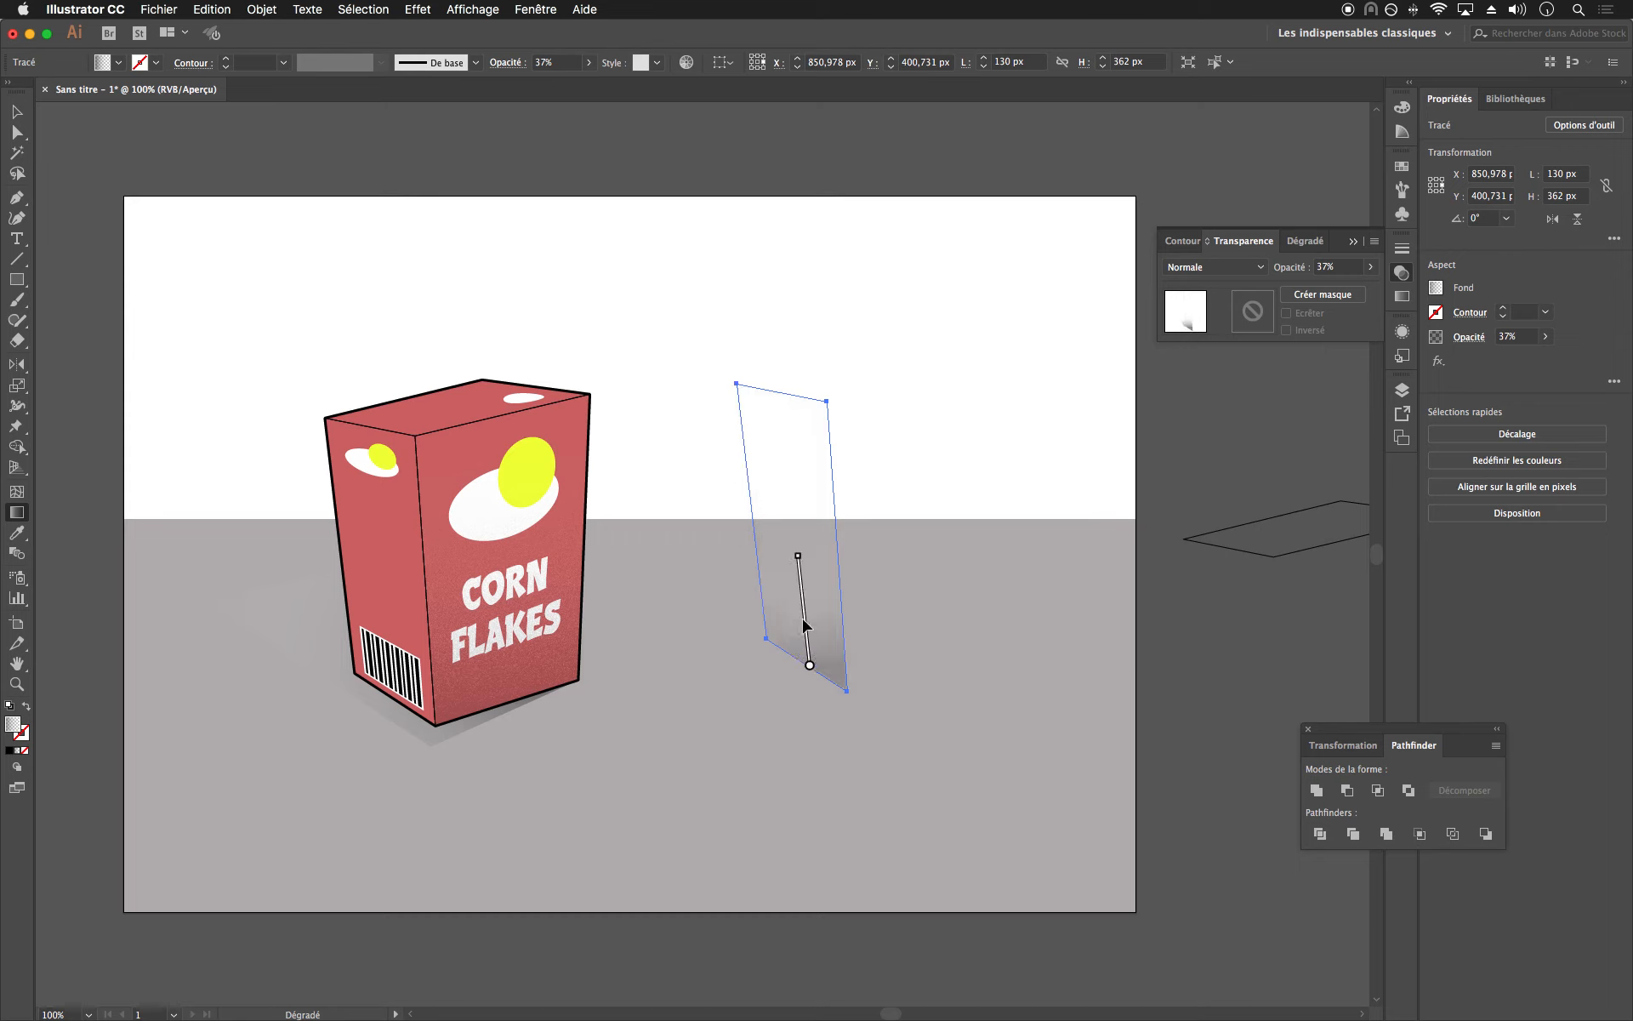
drag(798, 557, 795, 463)
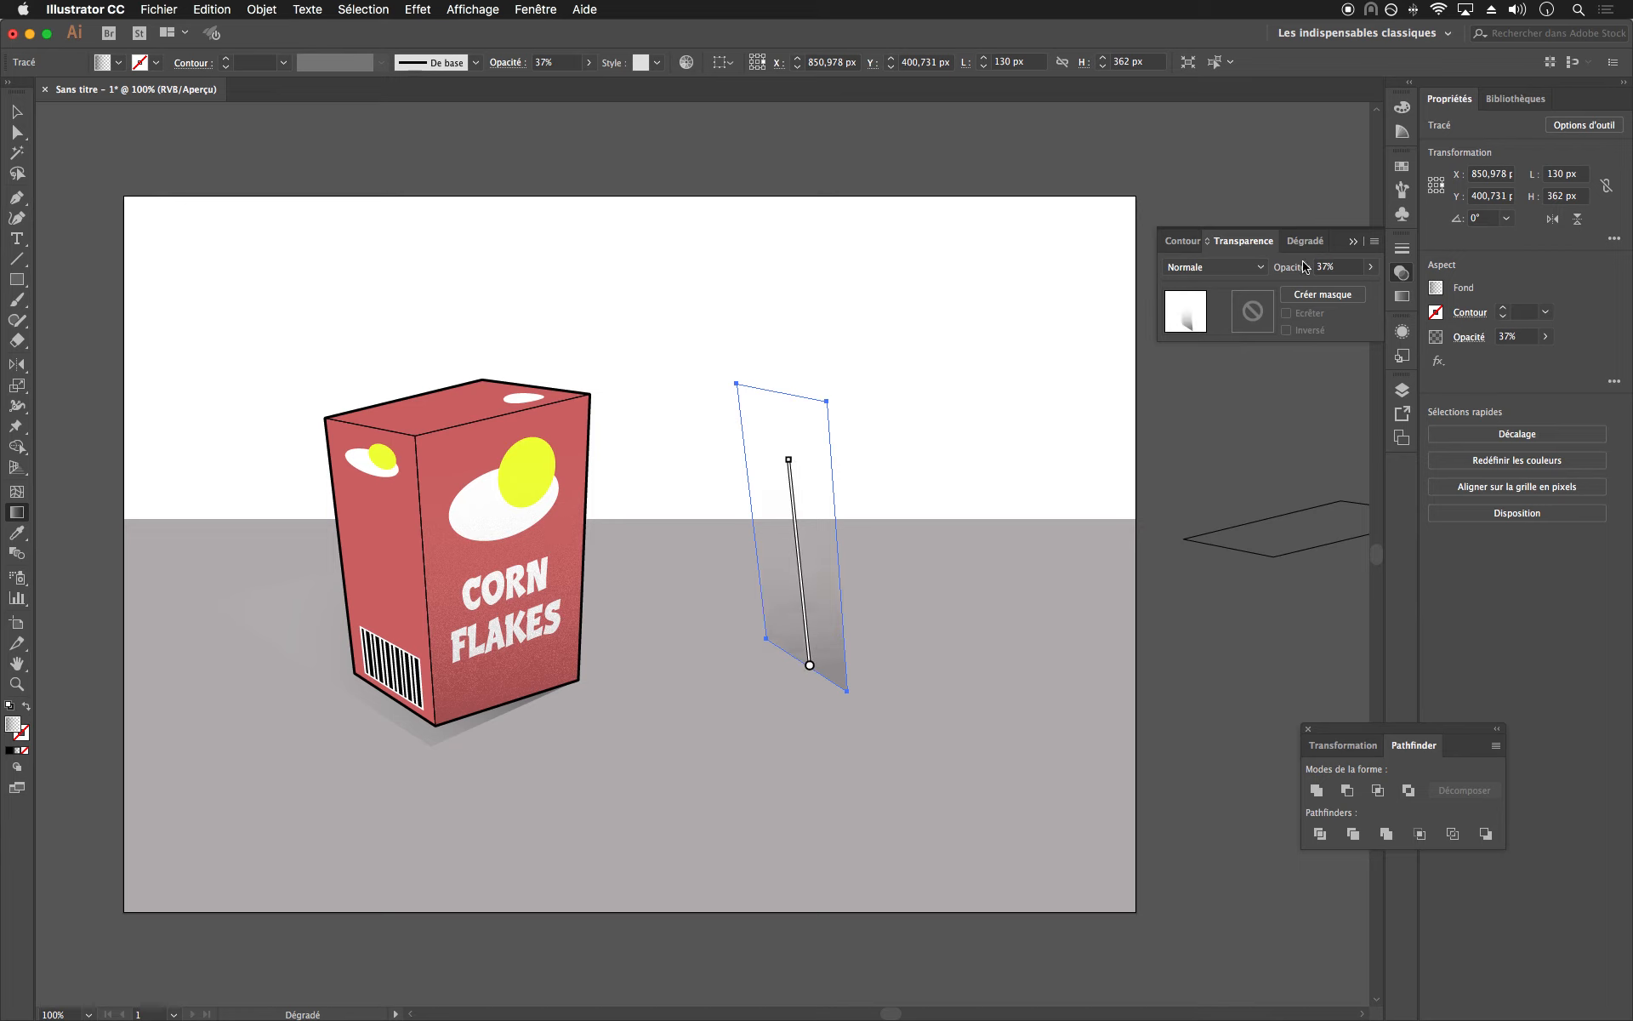
click(1401, 297)
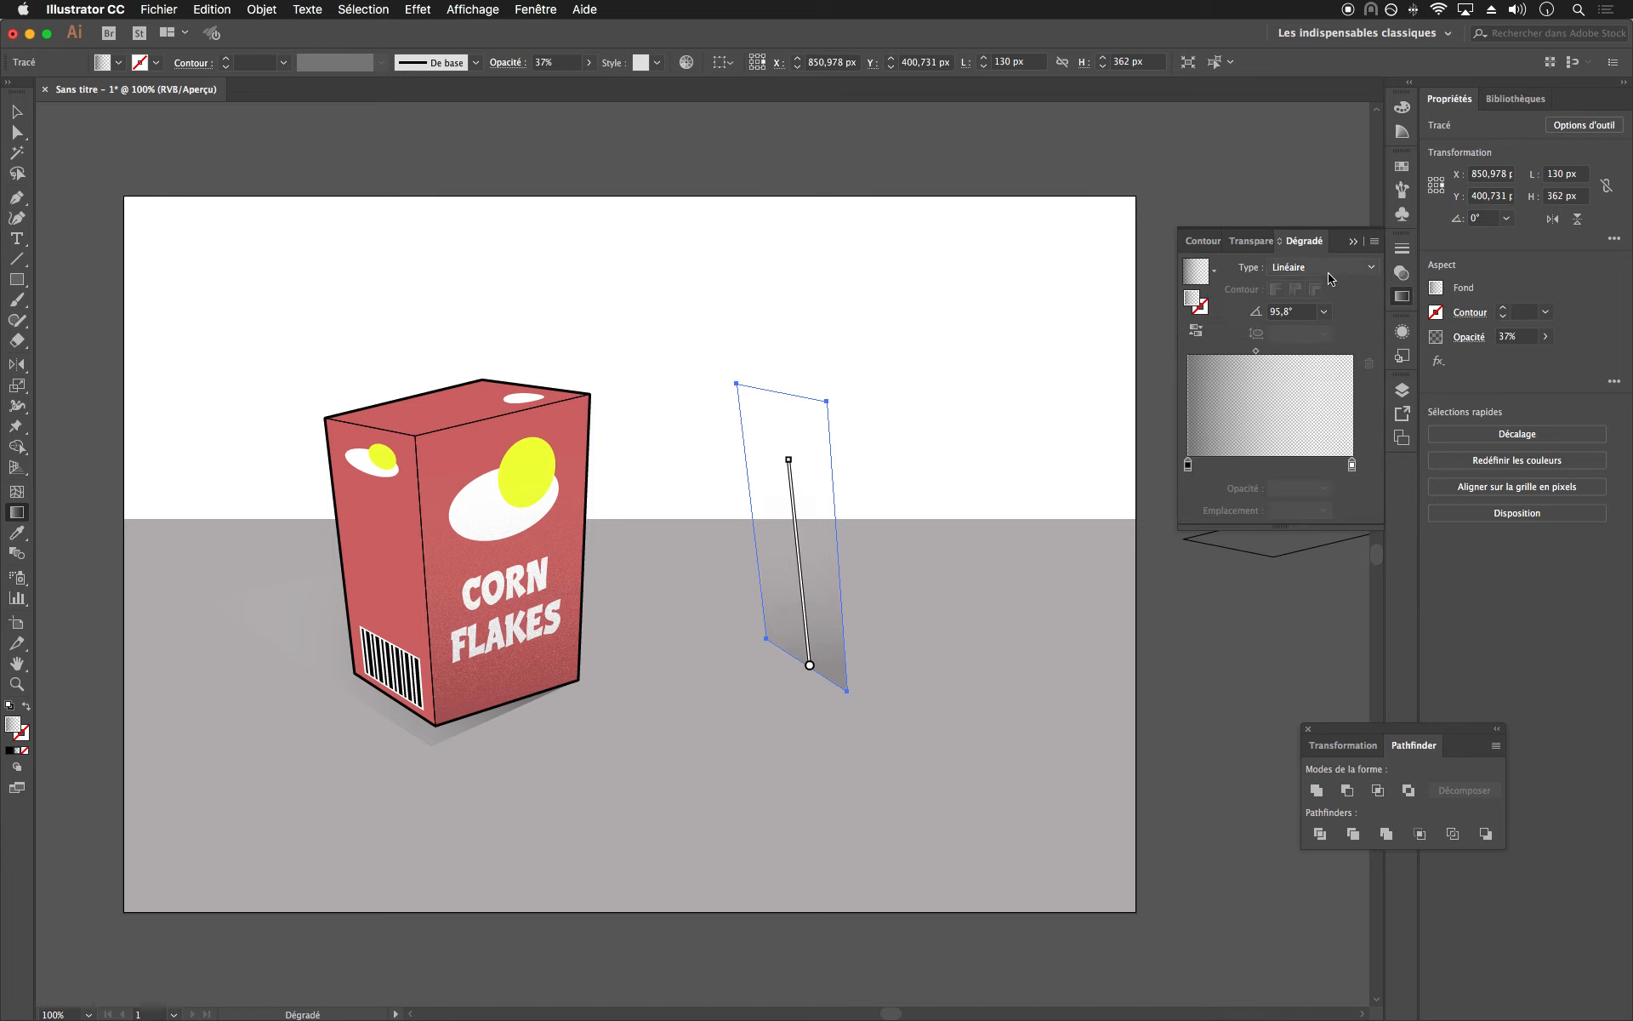
drag(801, 464, 802, 440)
- Align the gradient side-face shape with the box's barcode face by snapping its lower corner to the box's bottom corner
click(16, 111)
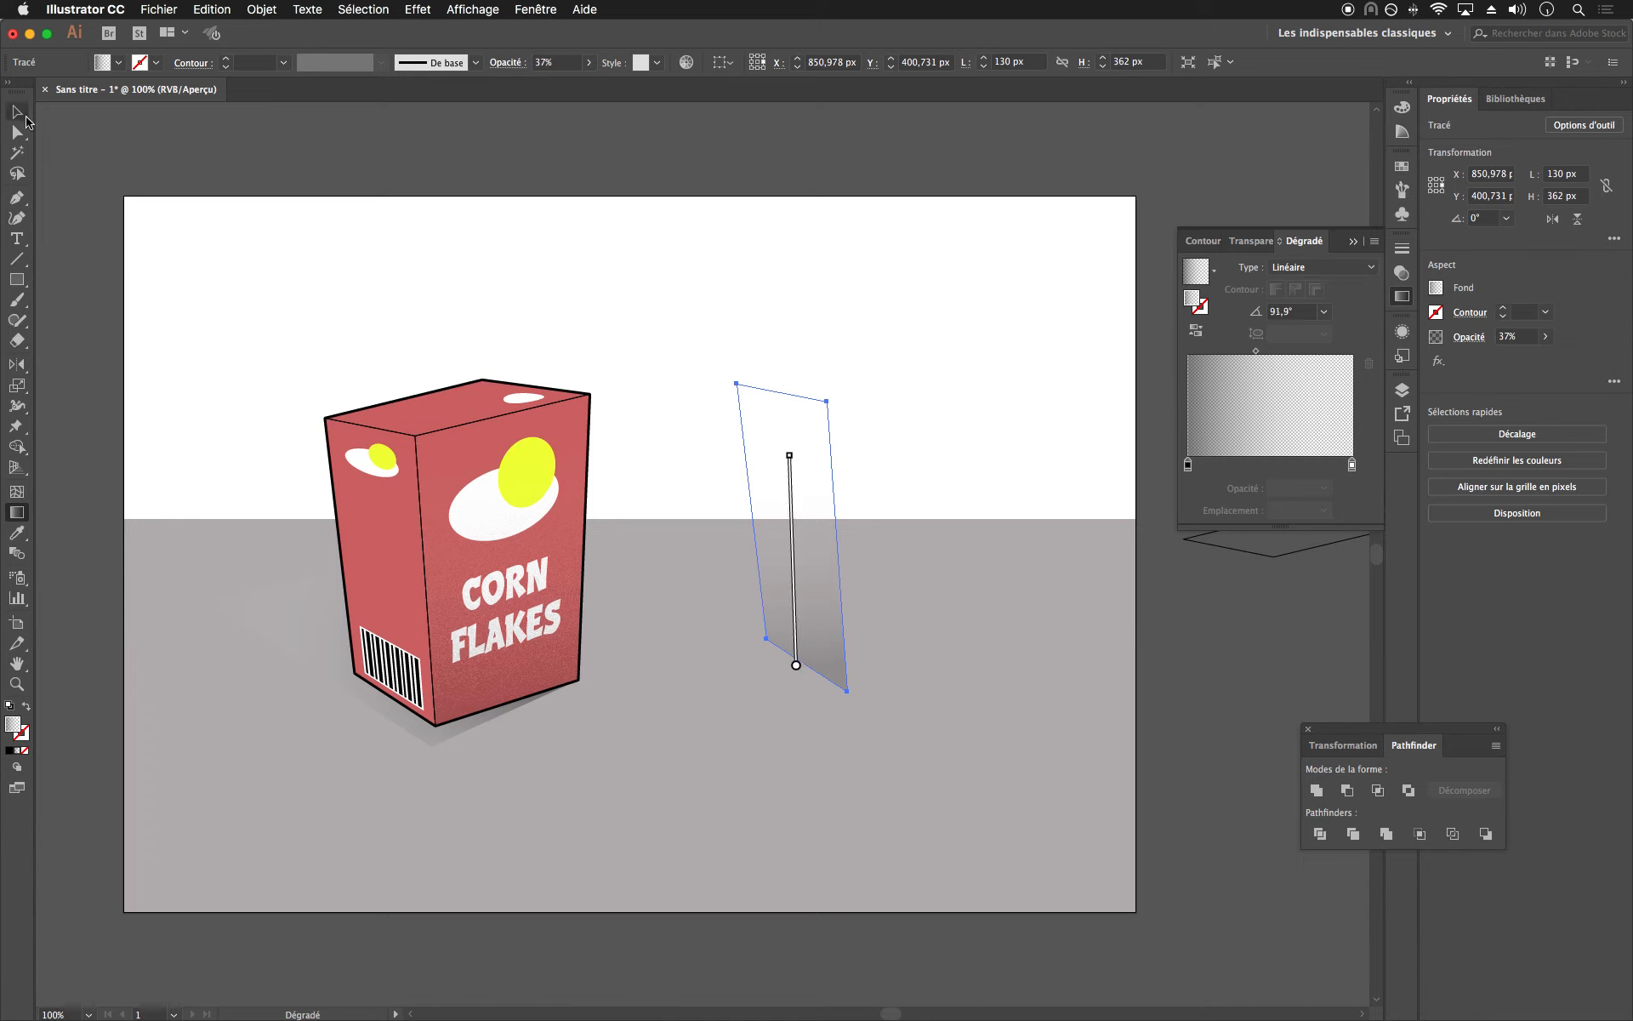
click(1024, 345)
drag(782, 611, 291, 488)
key(a)
drag(355, 564, 435, 729)
click(842, 425)
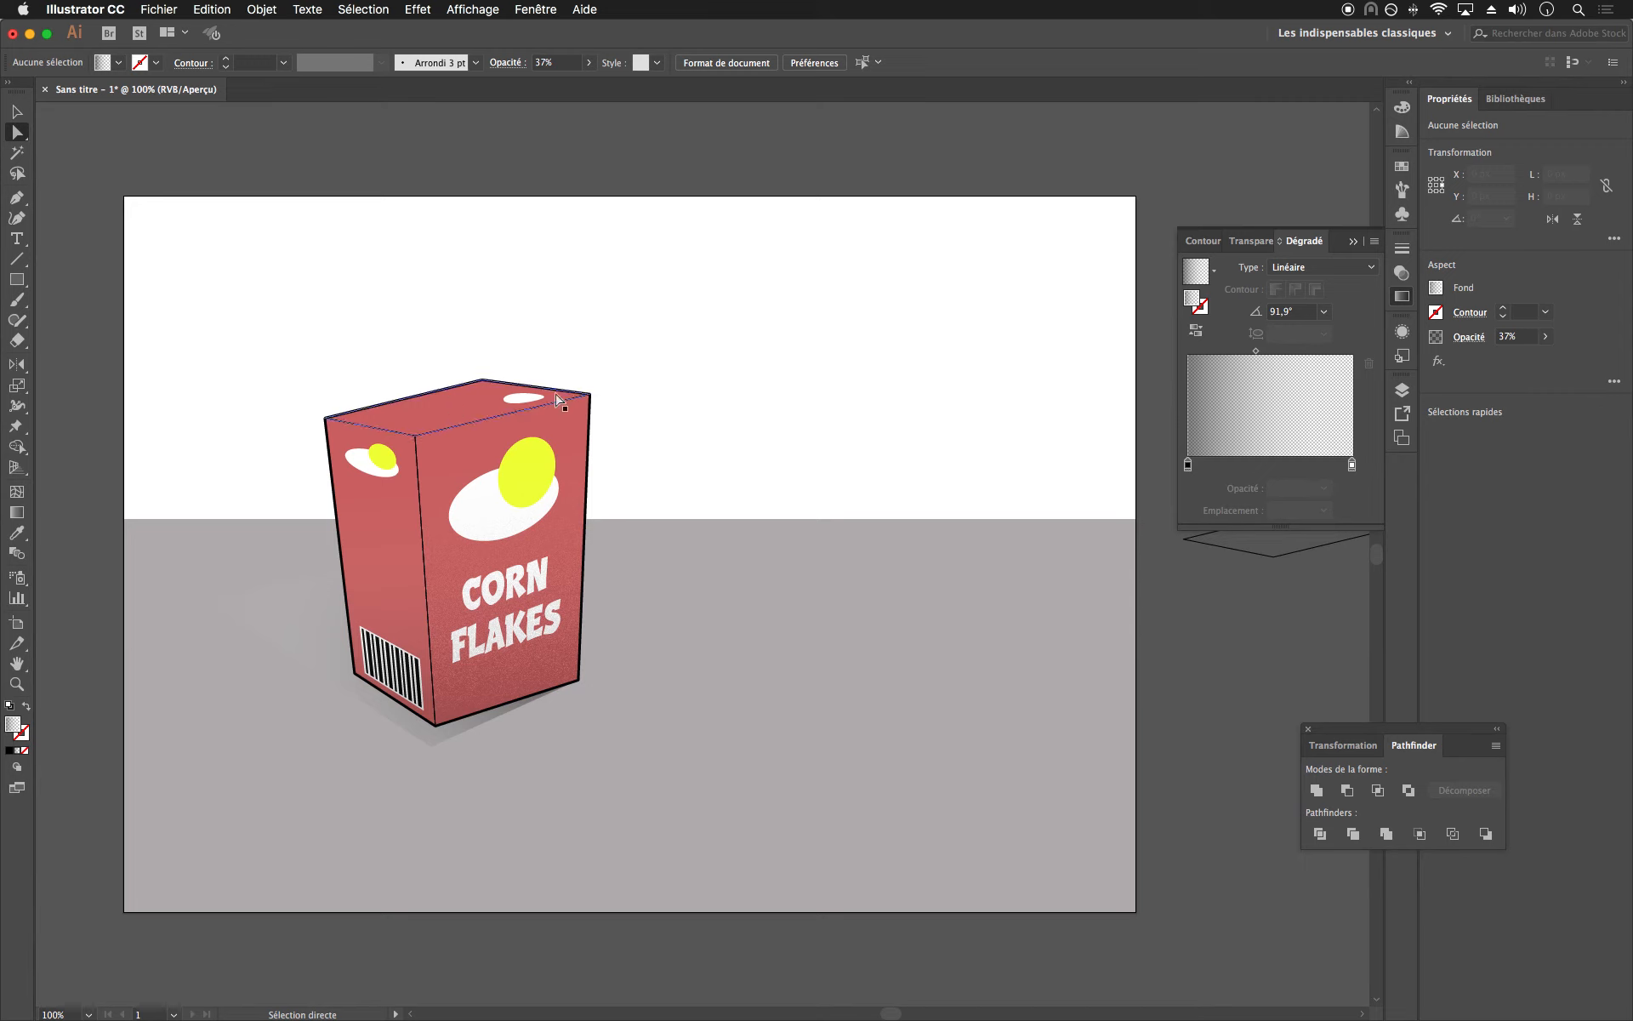
- Shift the dark stop of the barcode face's gradient up from the base
click(423, 693)
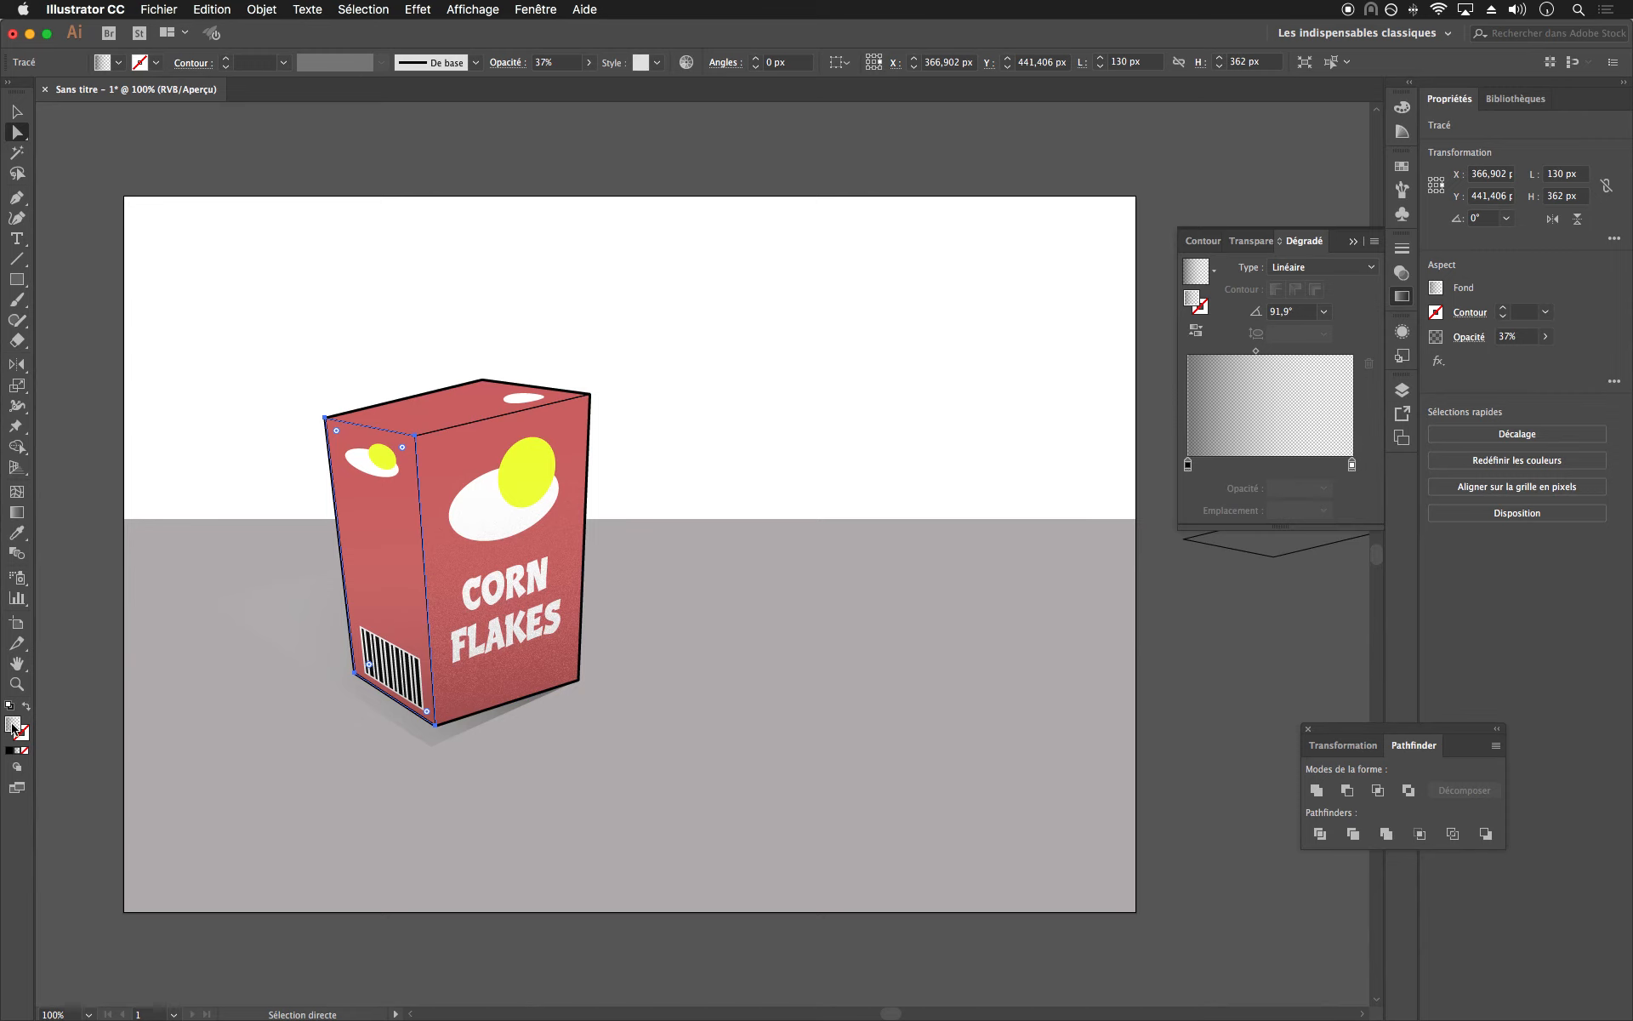
click(16, 512)
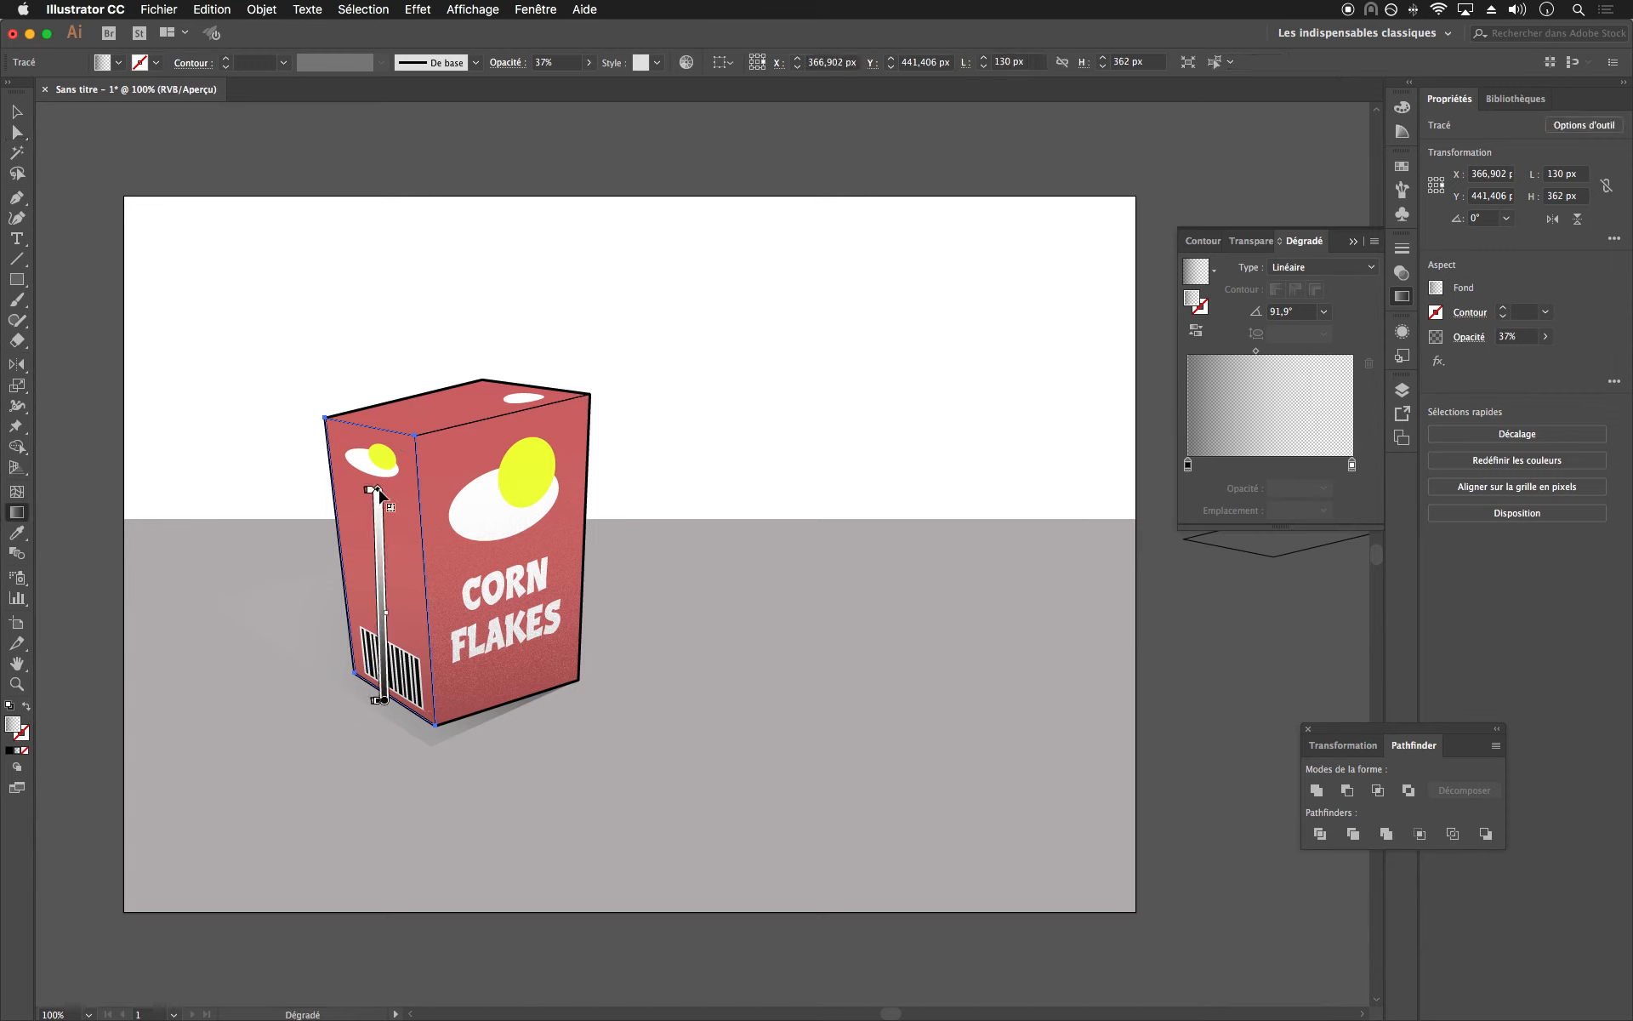
drag(378, 699, 377, 659)
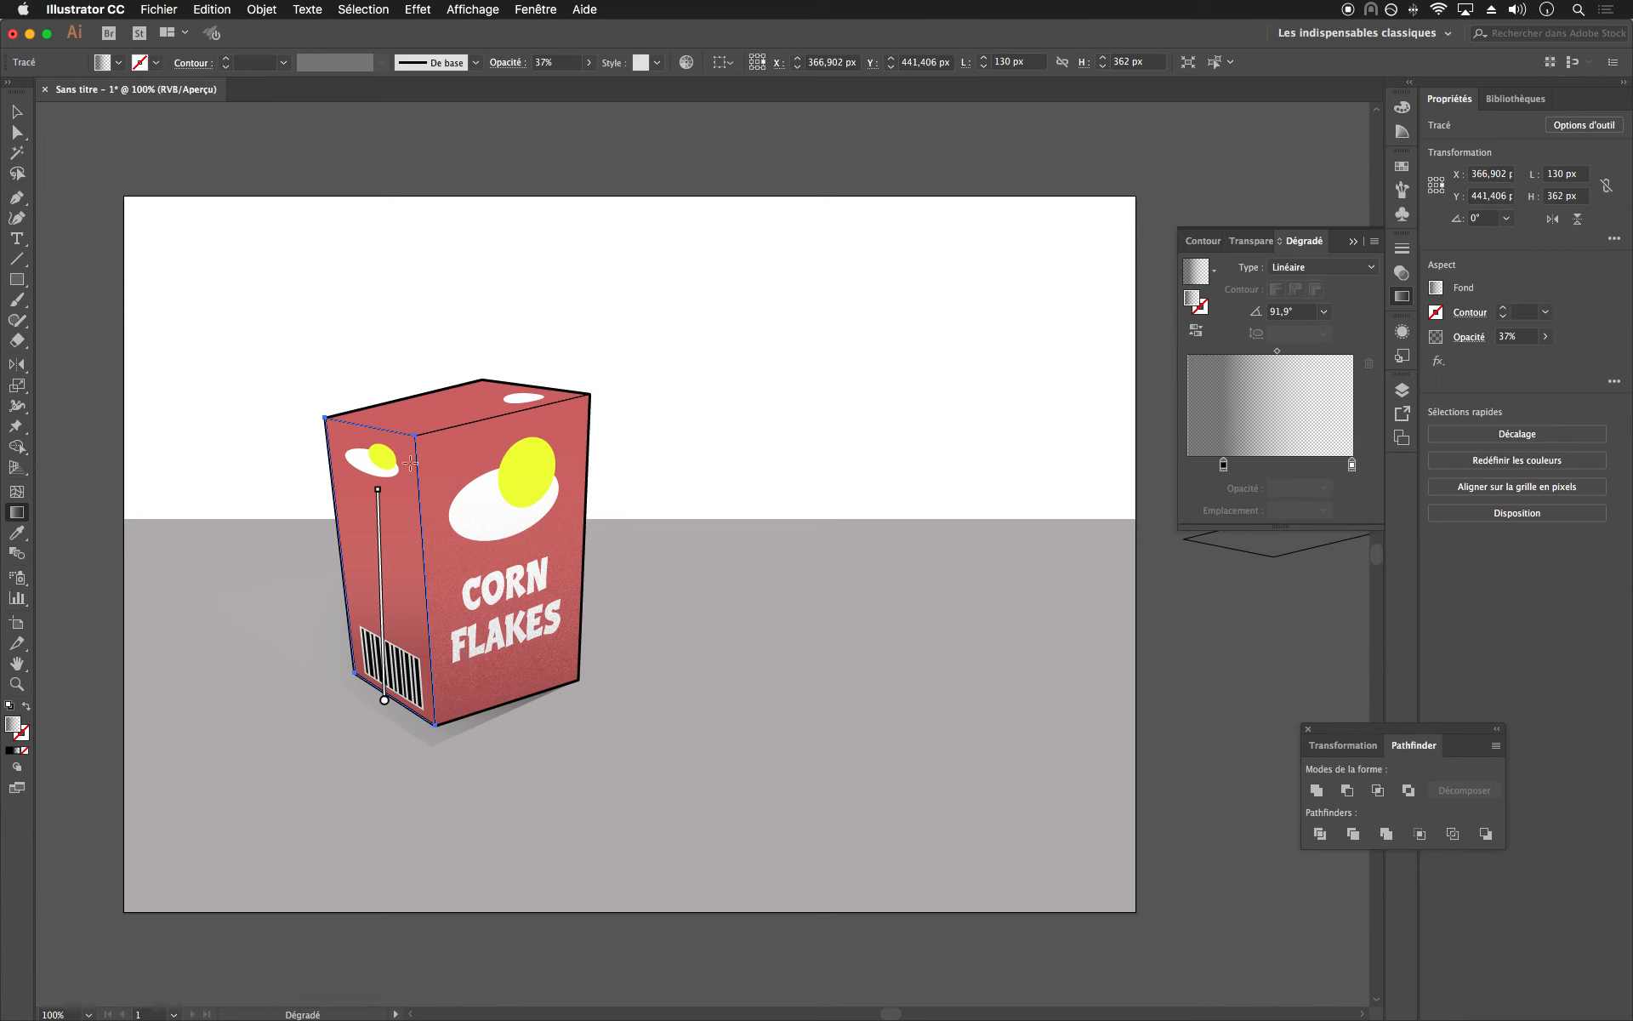
- Apply the Grain effect to the barcode face's gradient shape with intensity 51, contrast 0 and type Pointillé
click(432, 9)
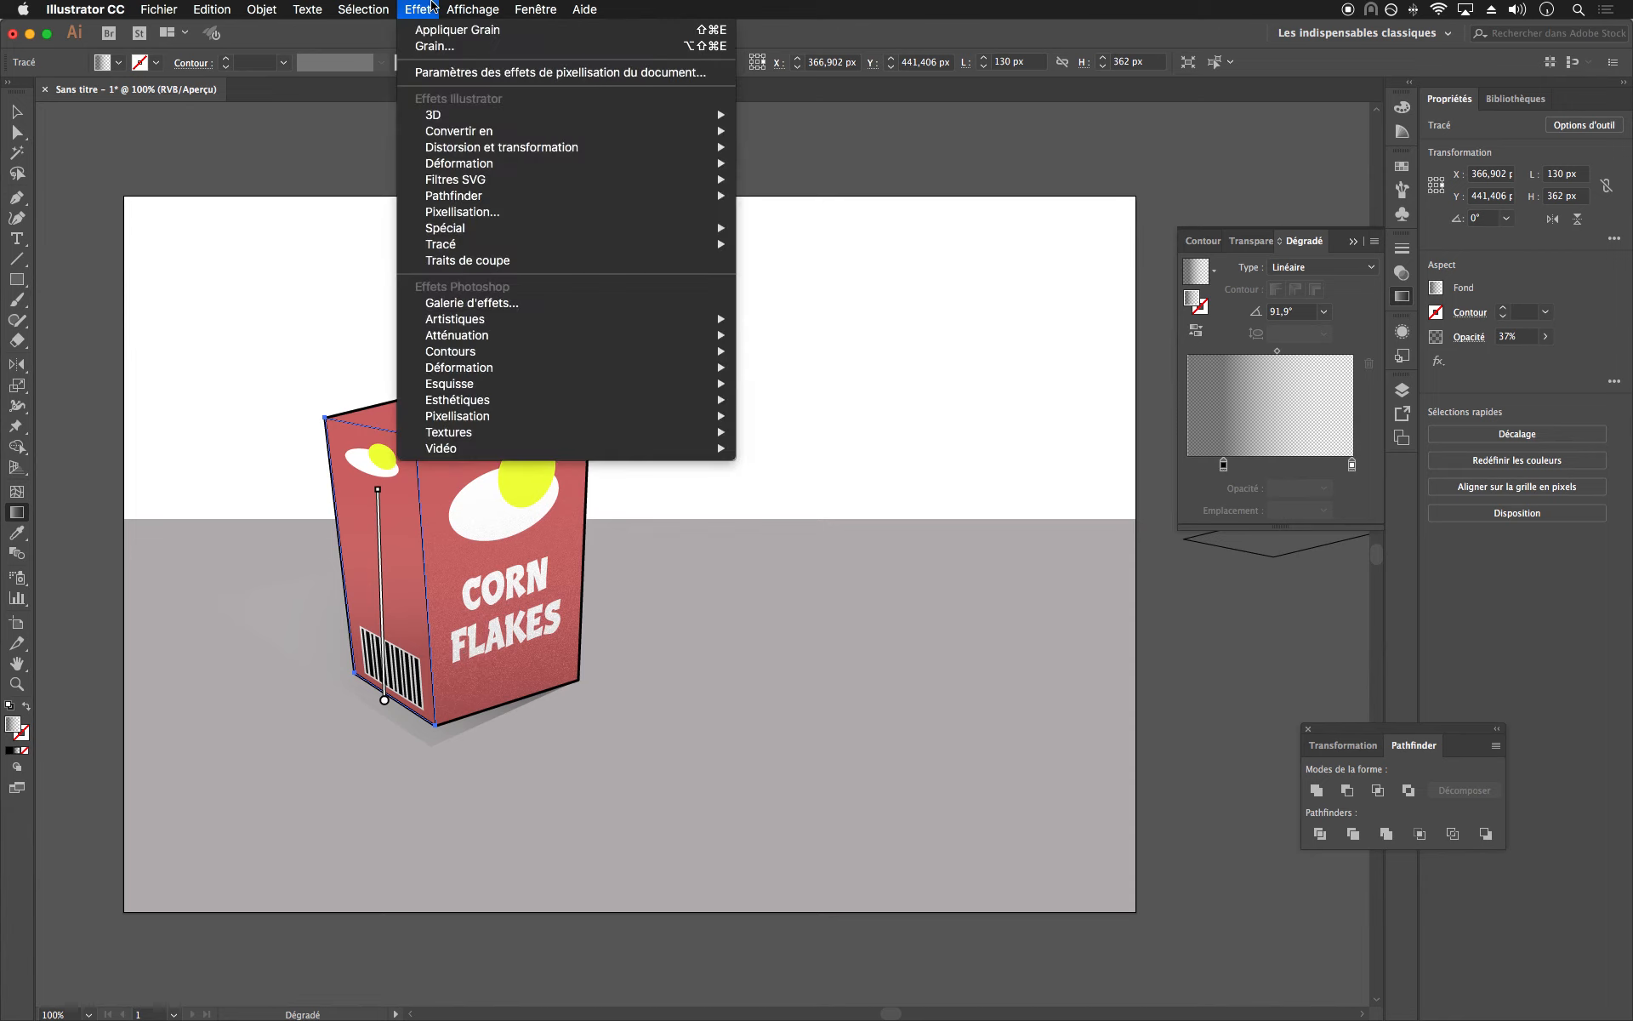
click(444, 46)
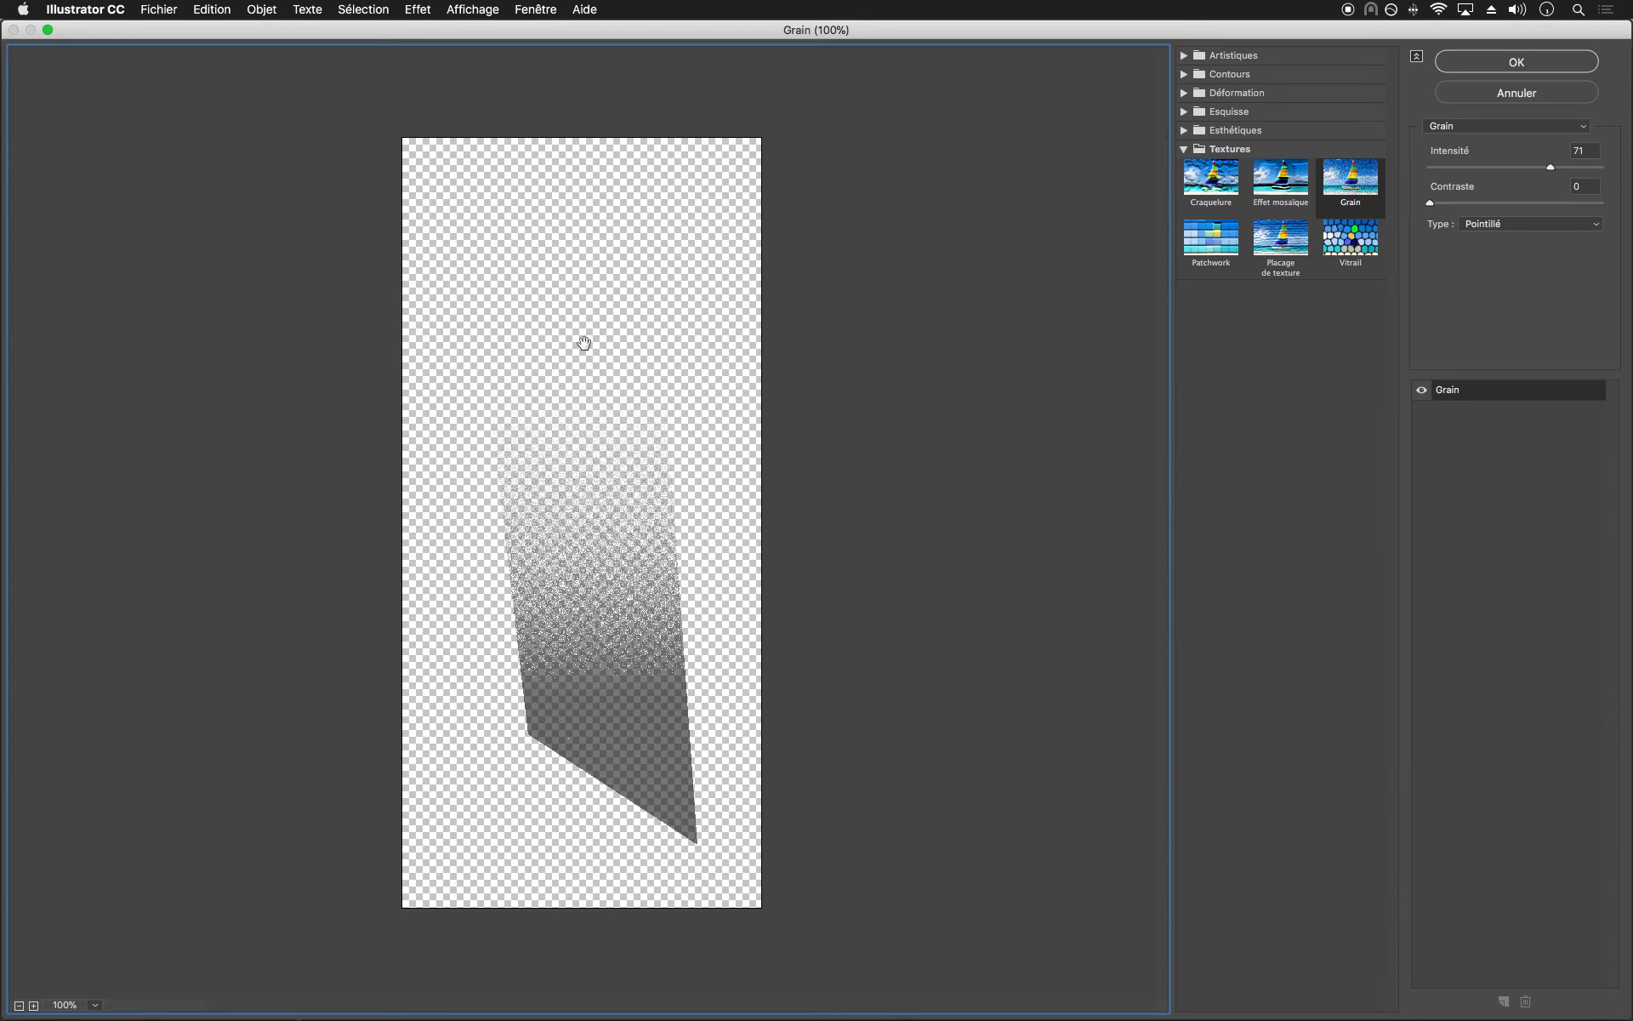
drag(1459, 204, 1512, 204)
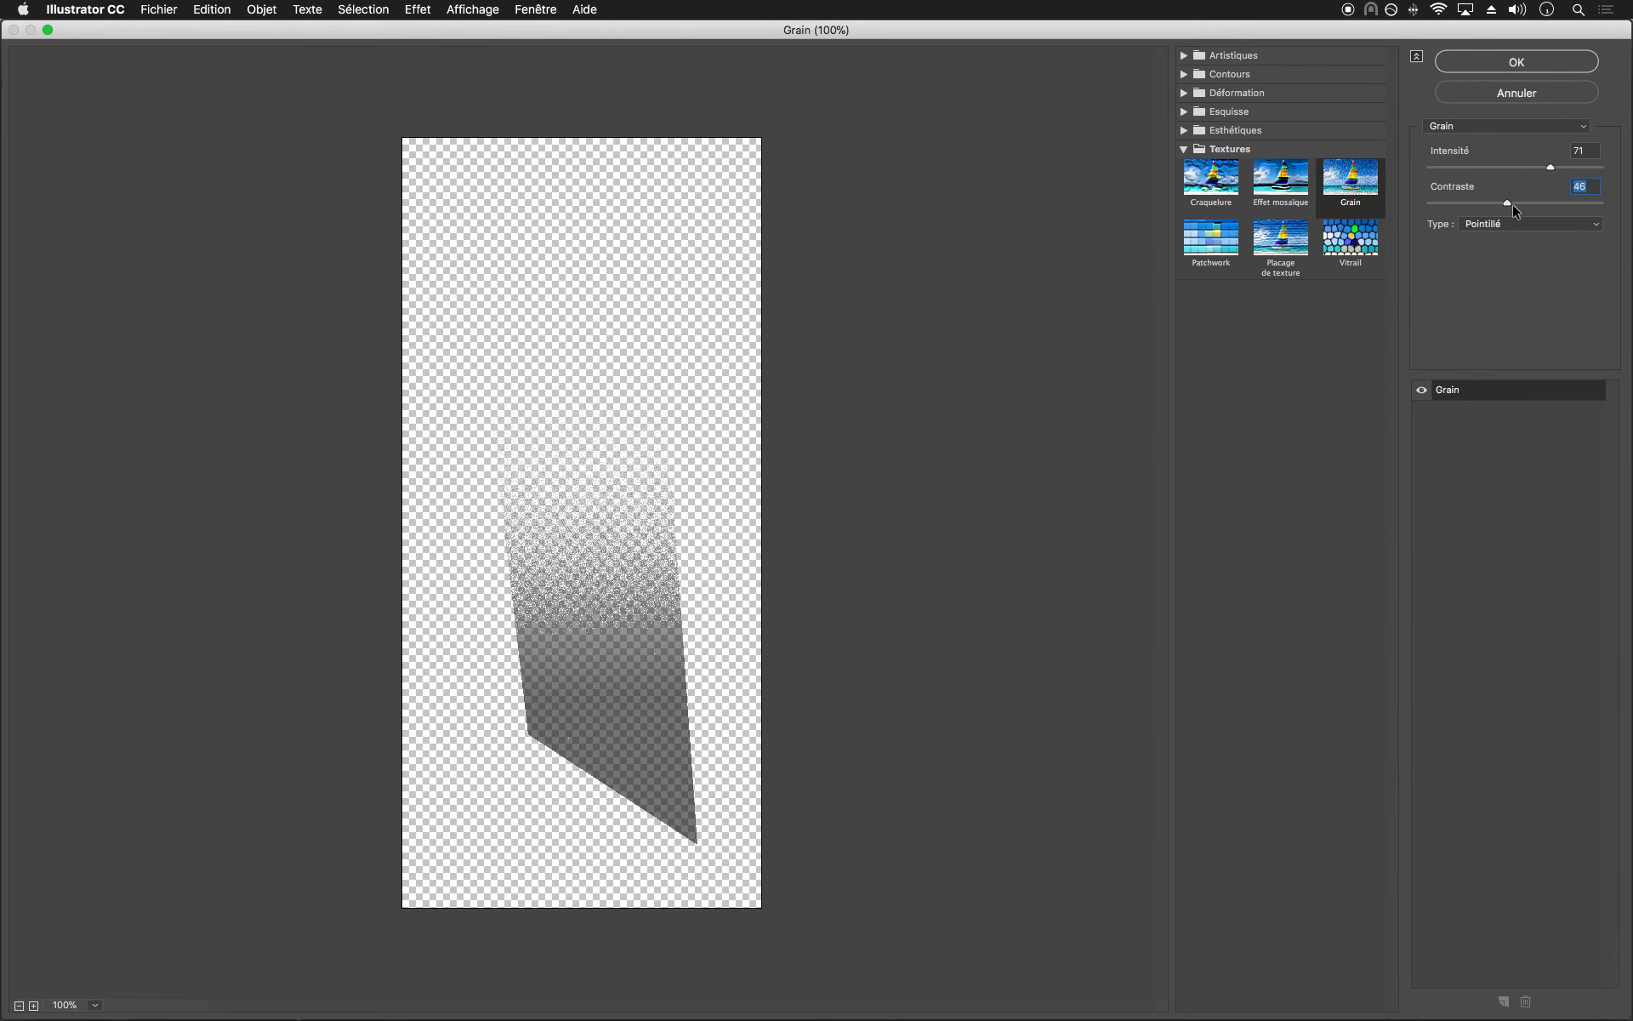
click(1524, 223)
click(1523, 223)
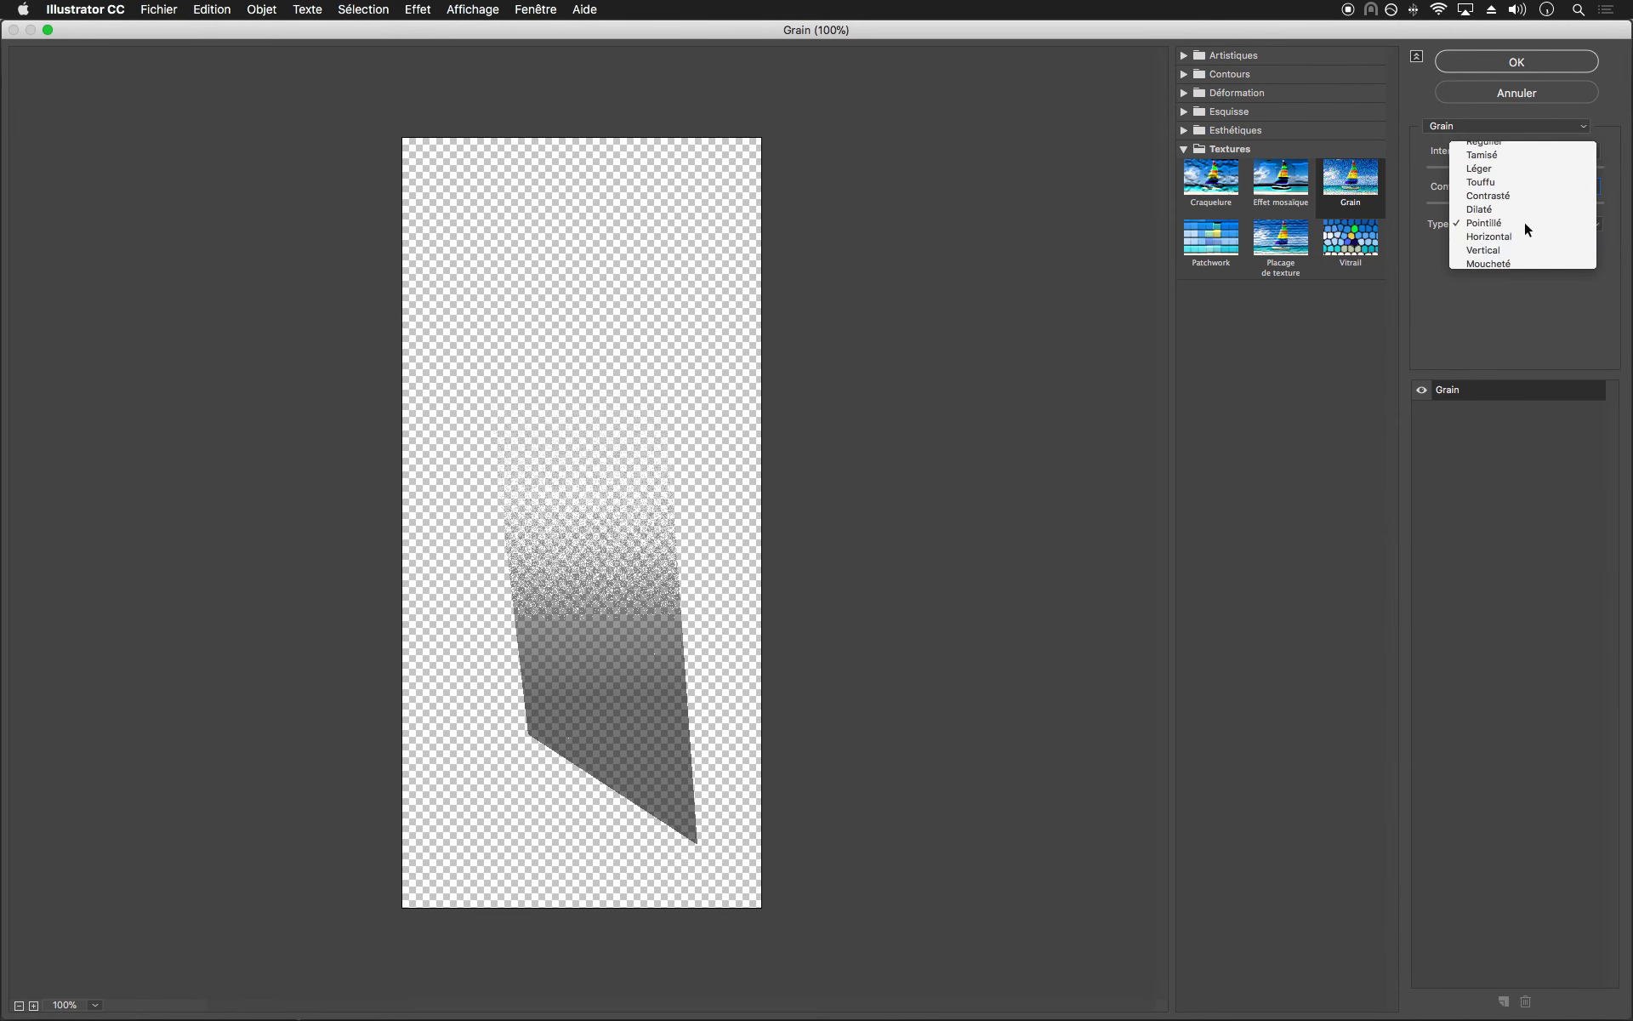
drag(1522, 204, 1430, 204)
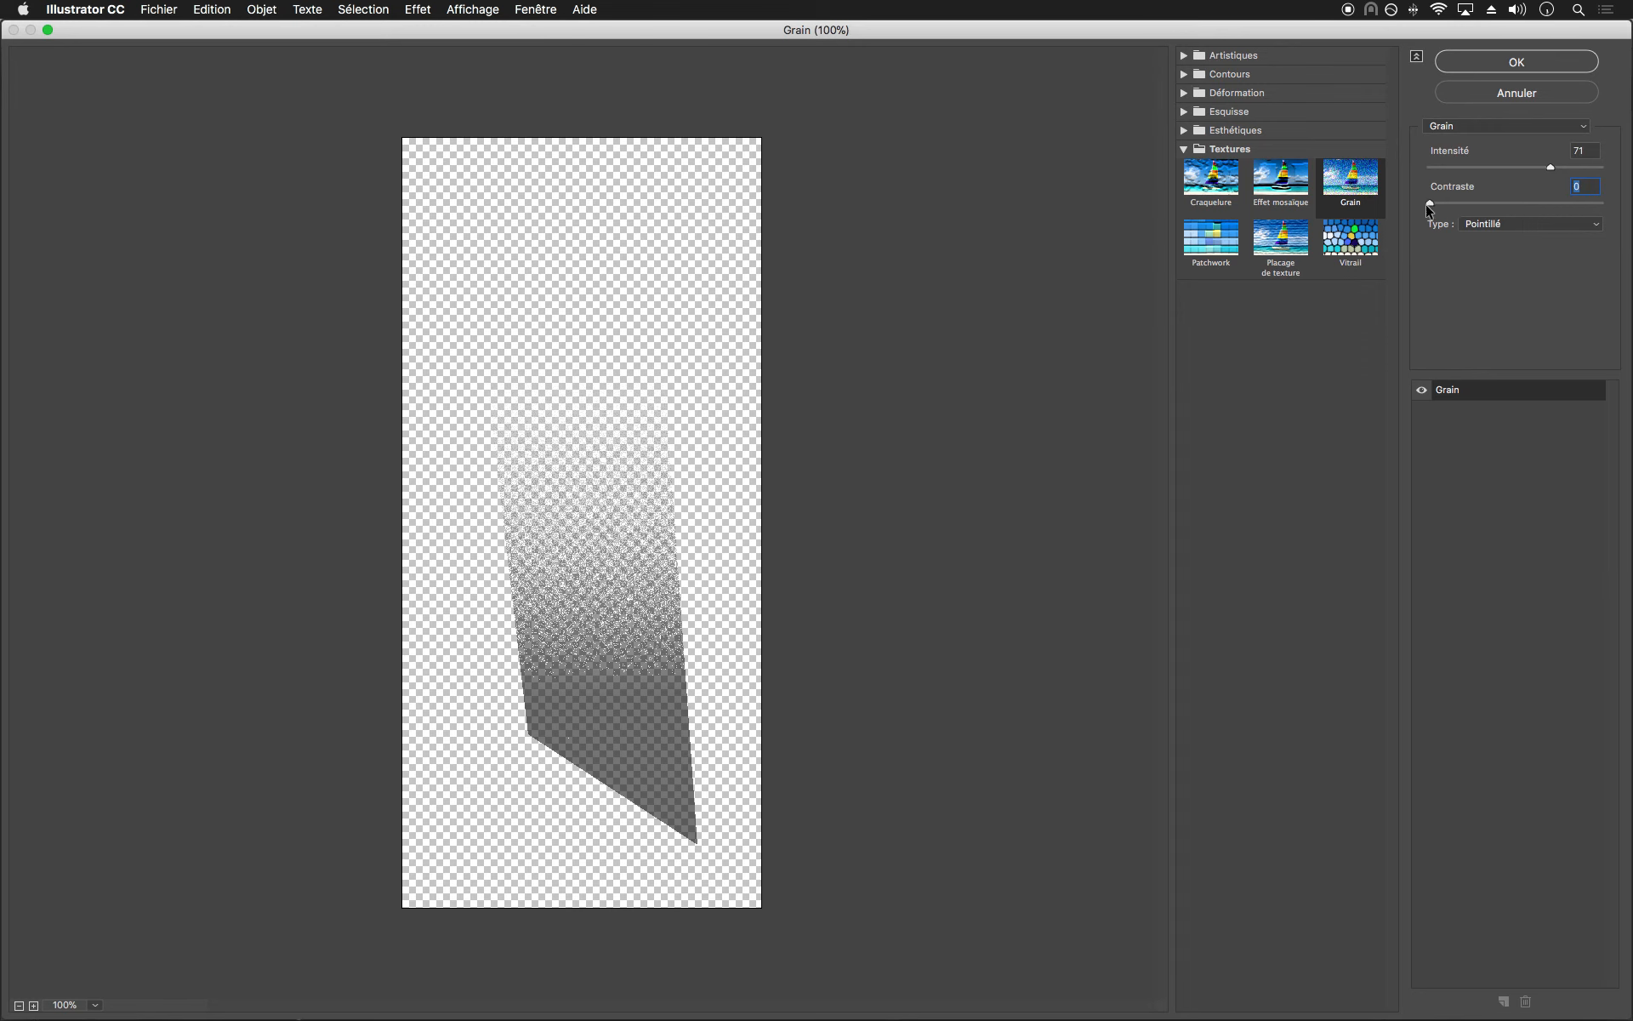
drag(1553, 168, 1519, 168)
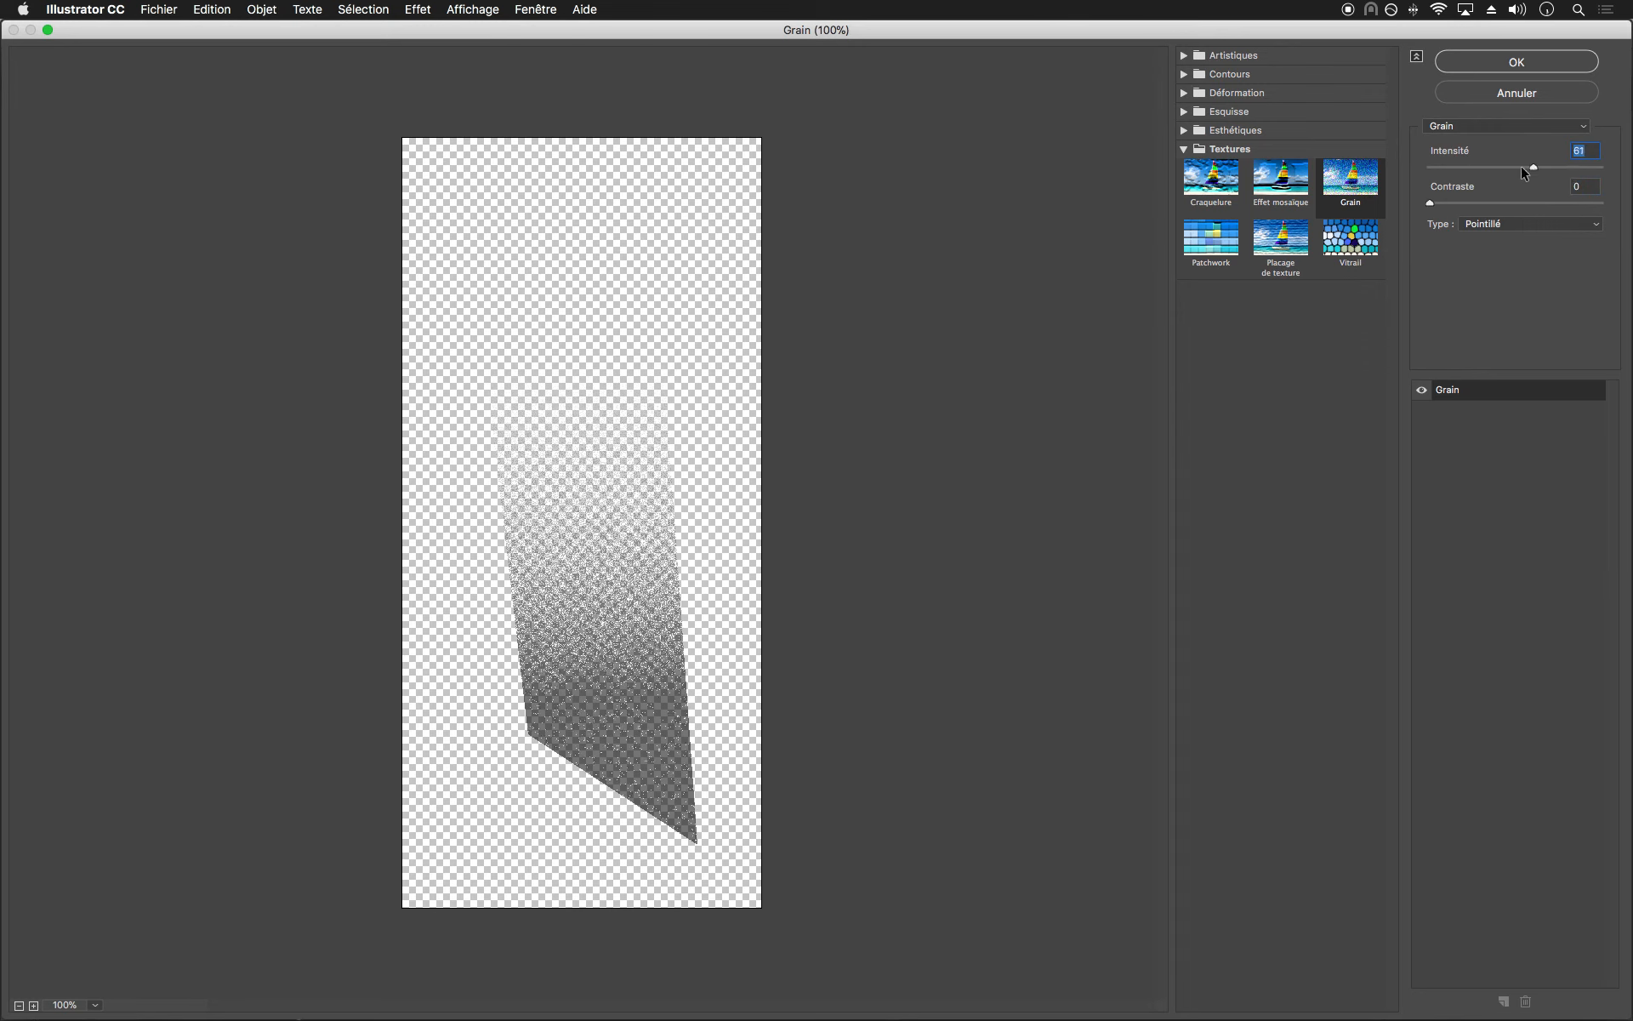
click(1545, 66)
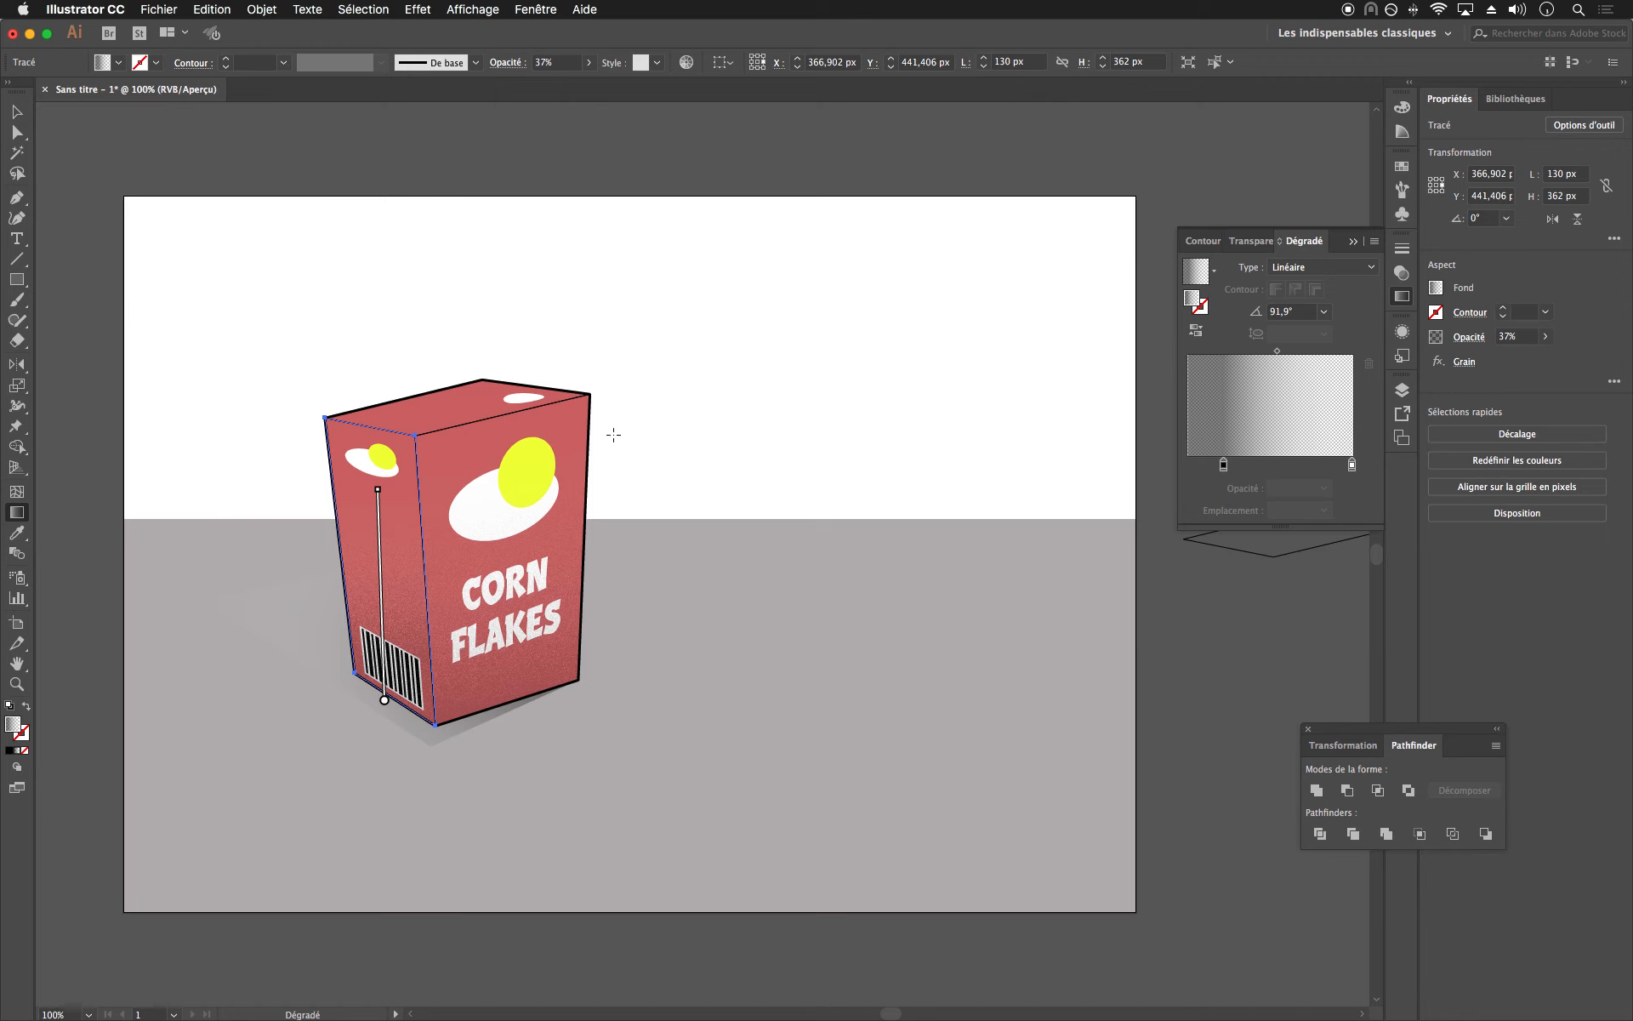
key(v)
click(818, 445)
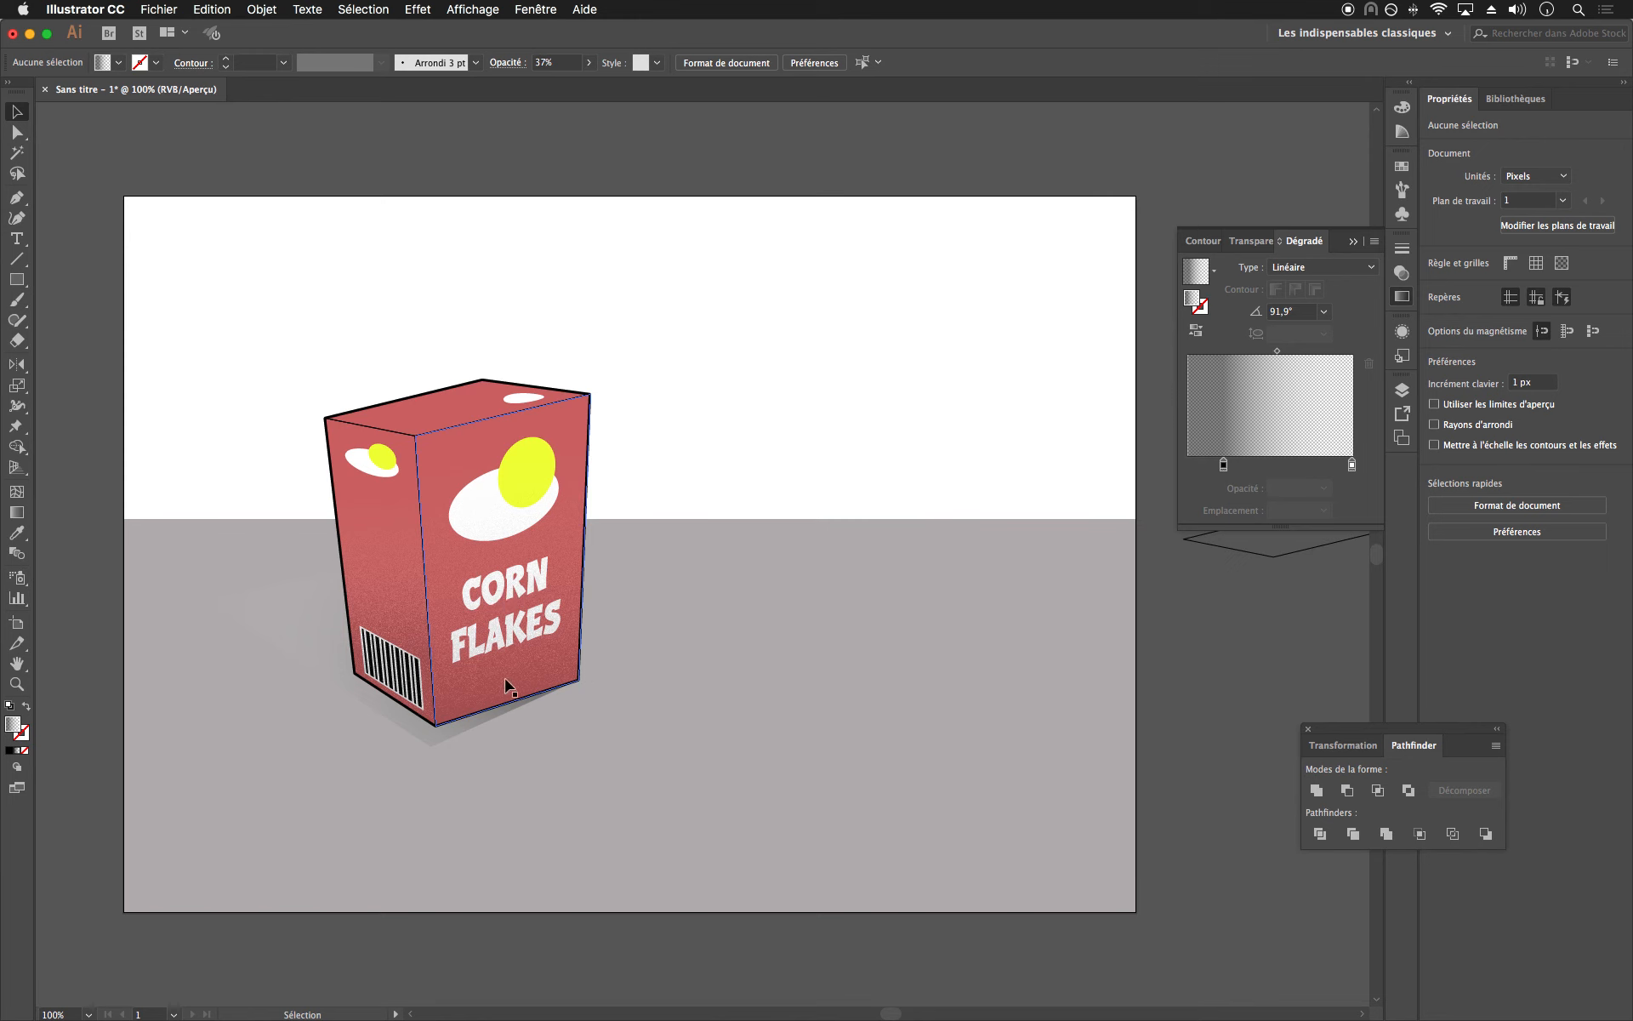
- Try the Grain effect on the floor shadow with intensity 51, contrast 0 and type Pointillé
click(452, 733)
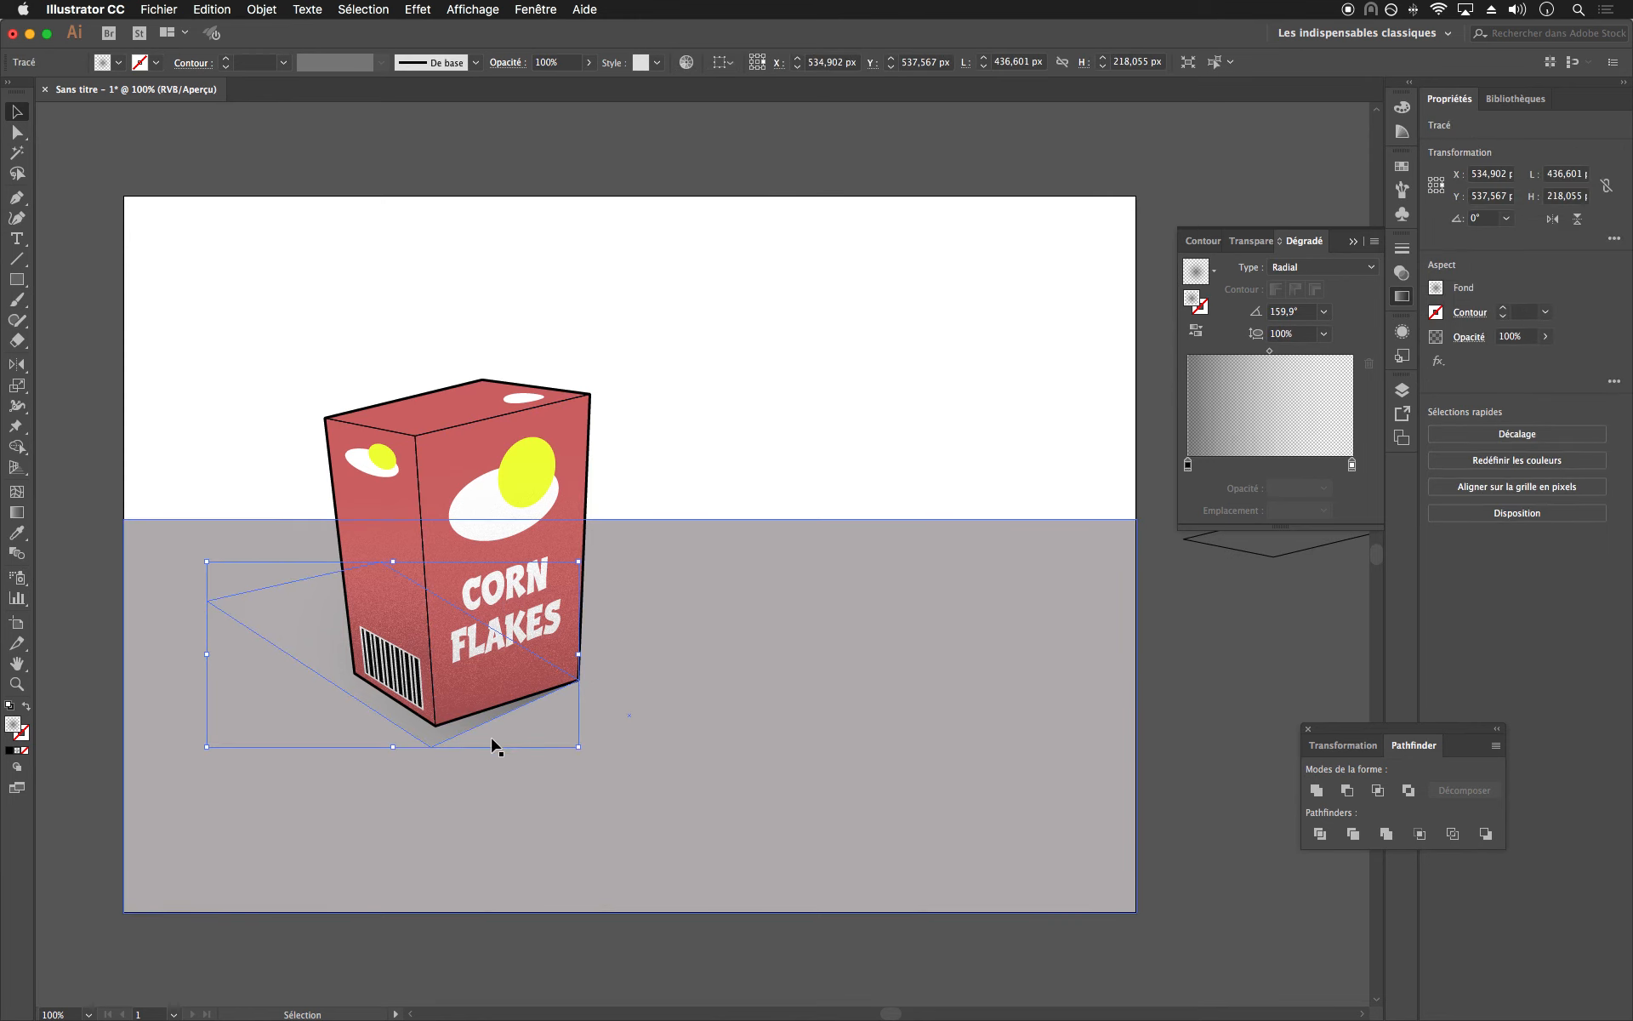
click(421, 11)
click(433, 46)
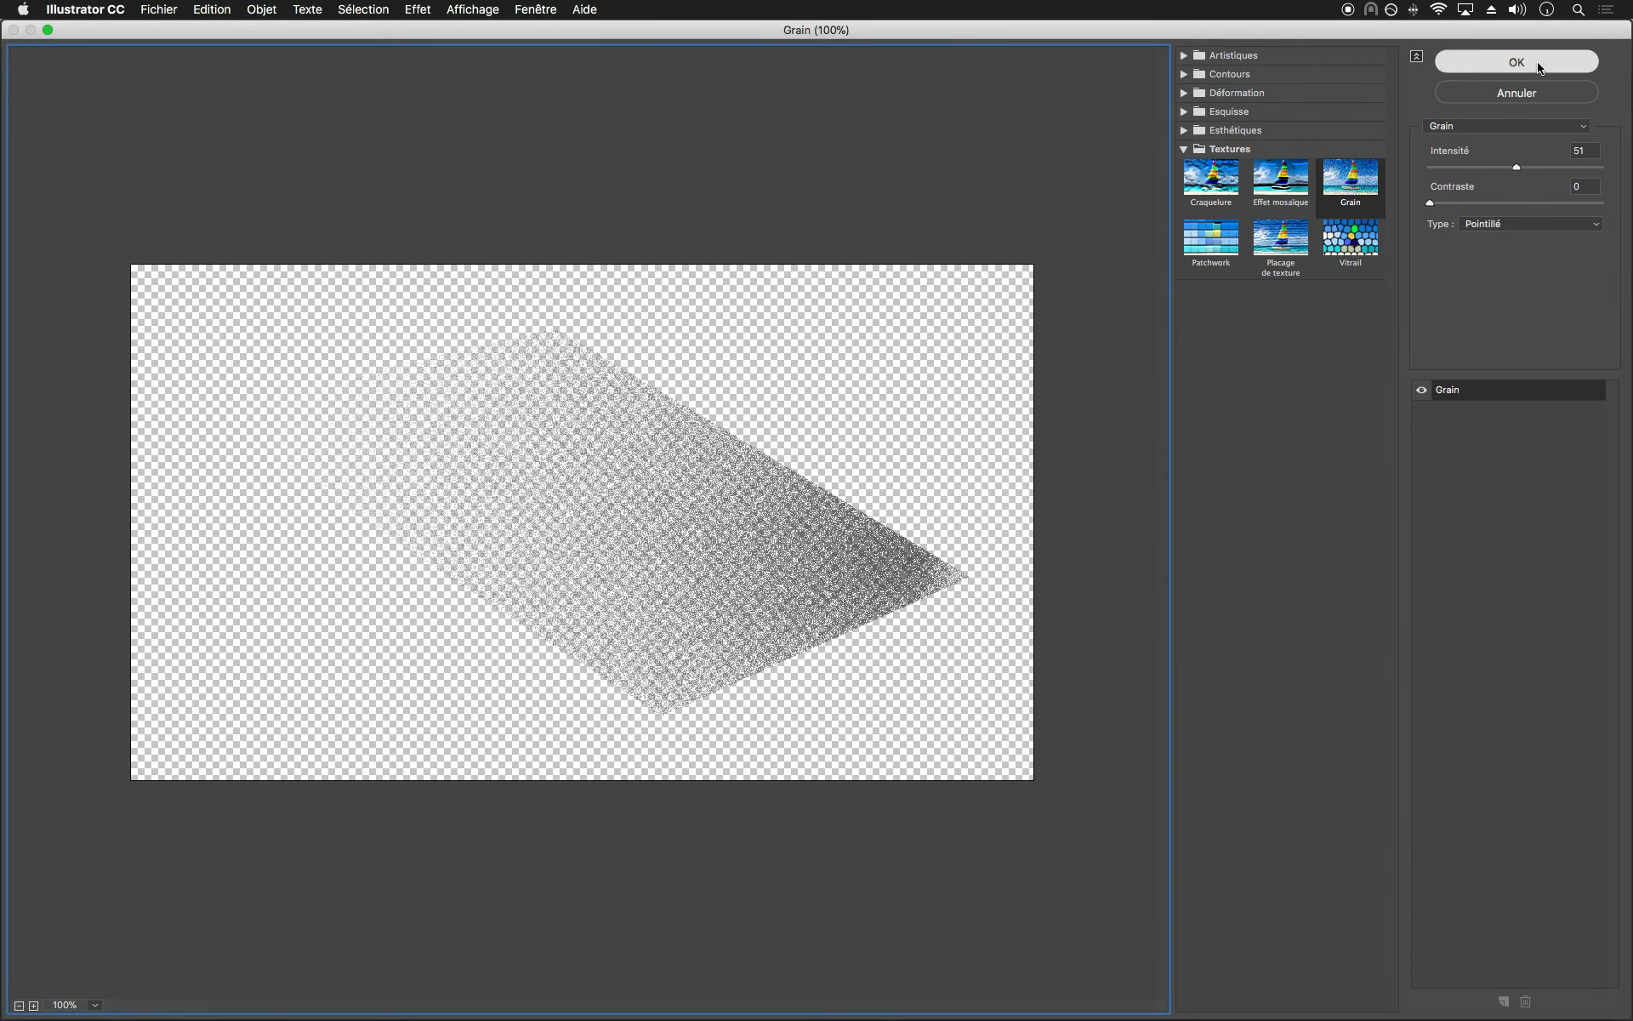
click(1538, 63)
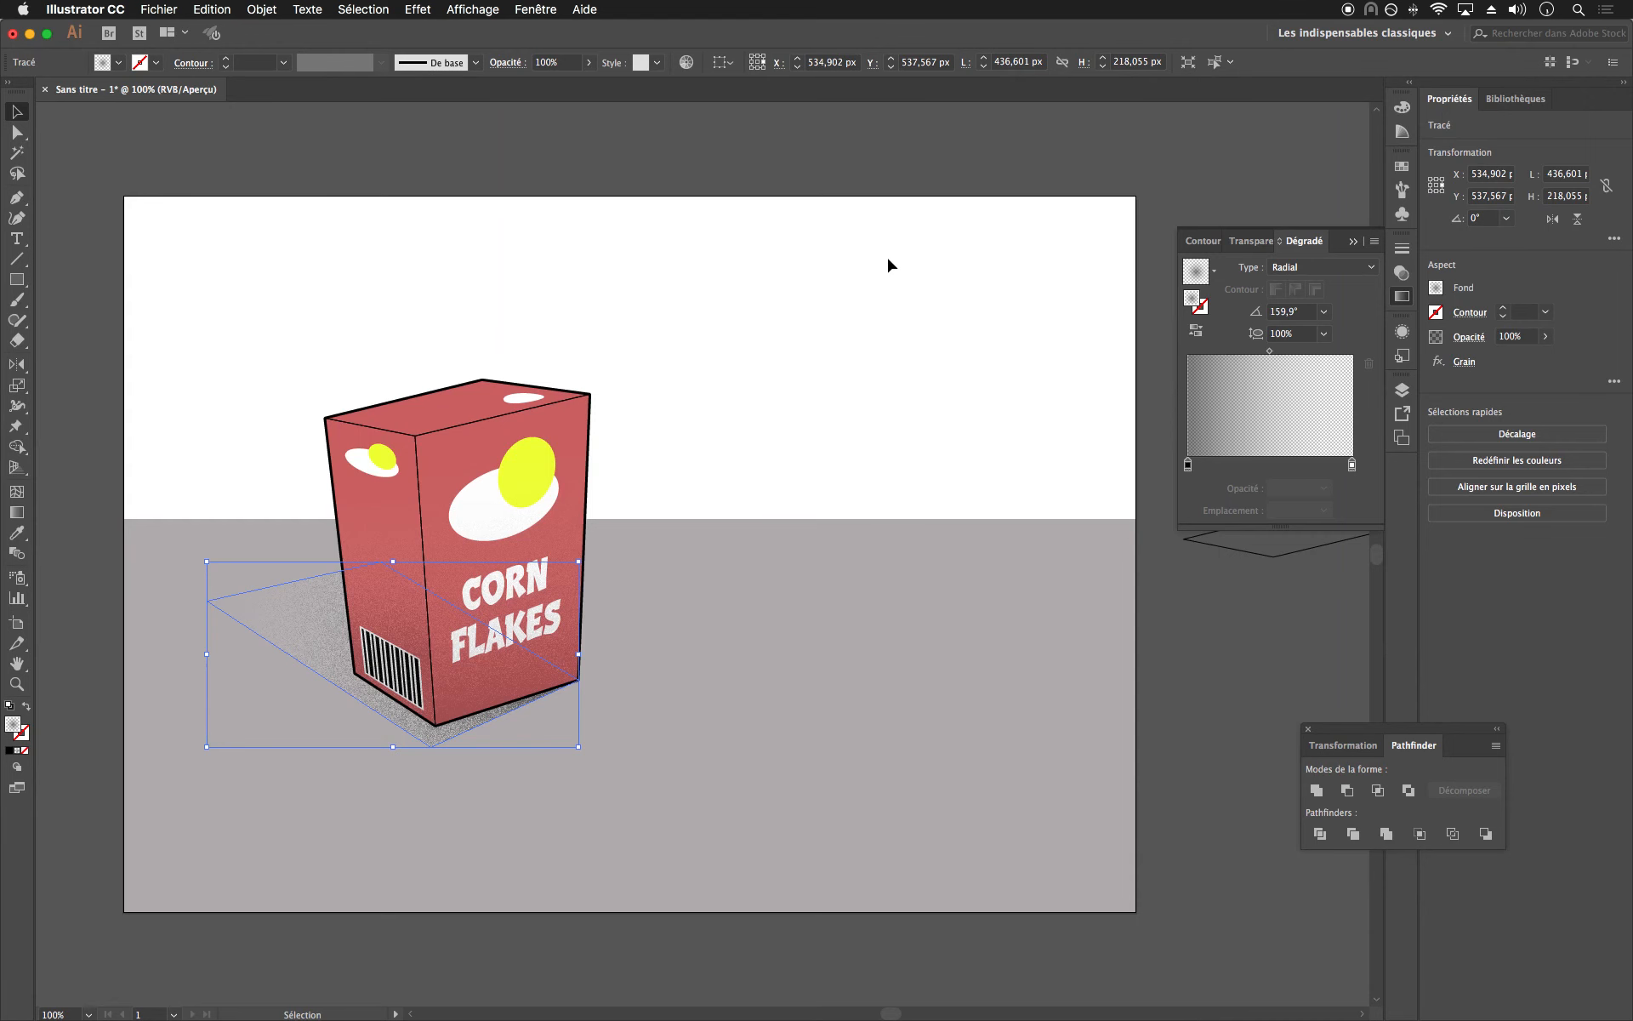
click(759, 378)
- Try a Gaussian blur with a radius of about 25 pixels on the floor shadow
click(451, 739)
click(379, 8)
mouse_move(423, 6)
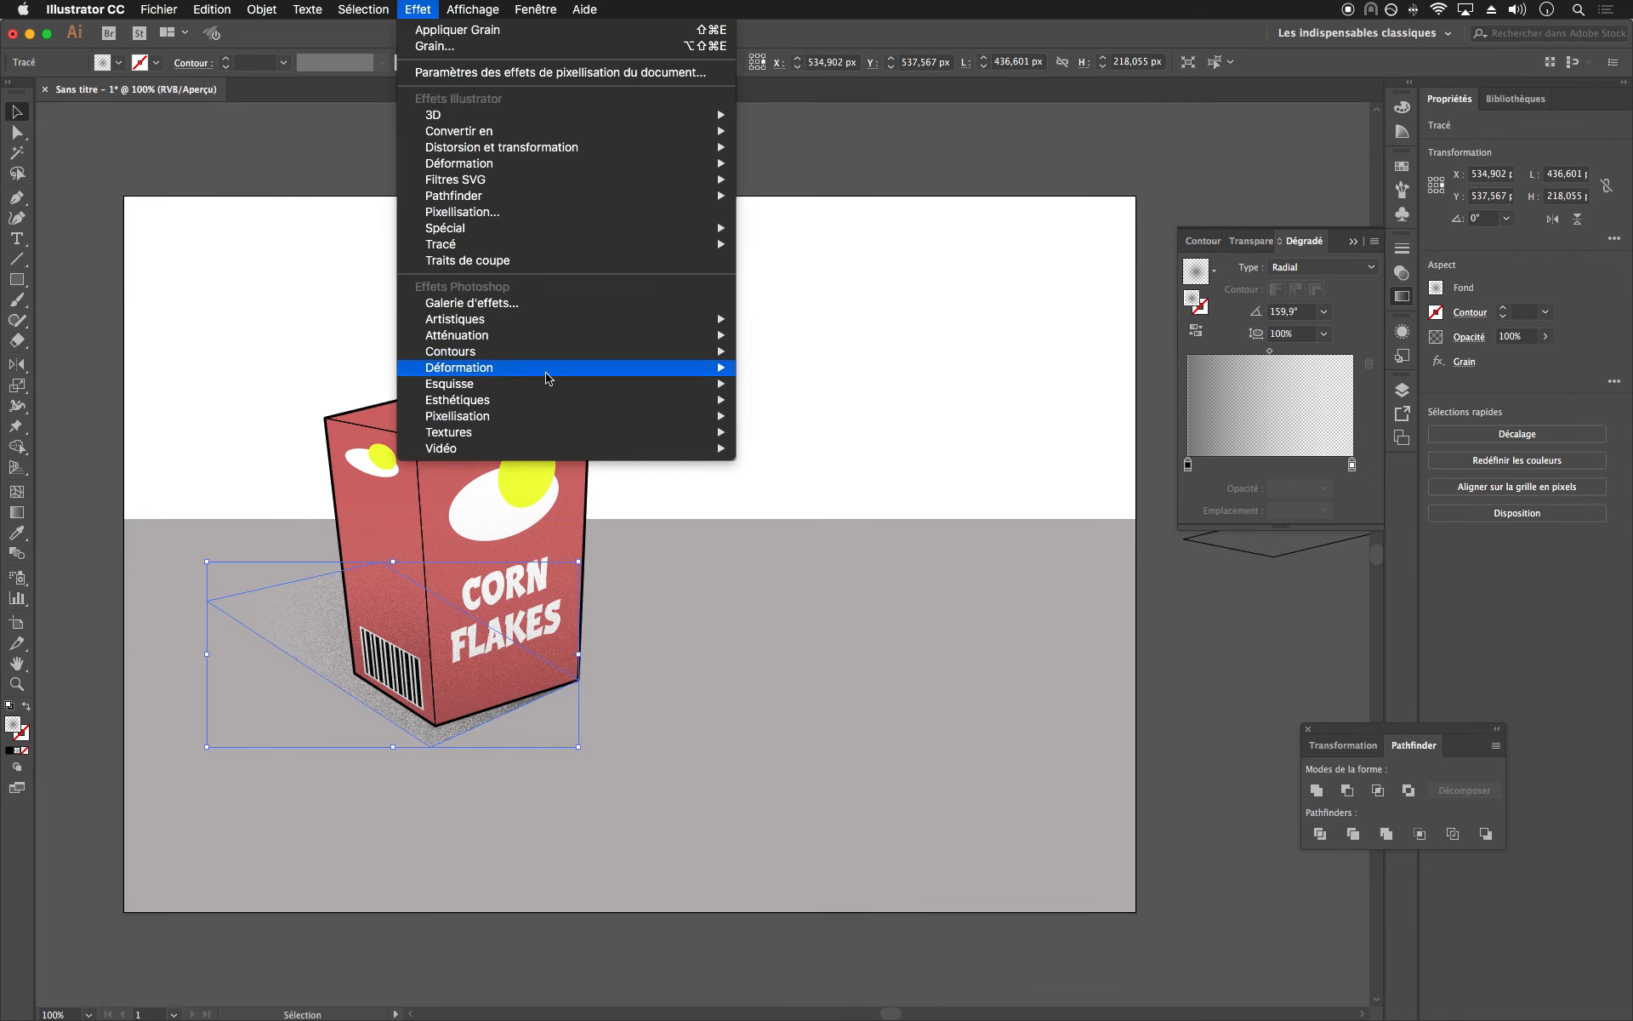
mouse_move(582, 332)
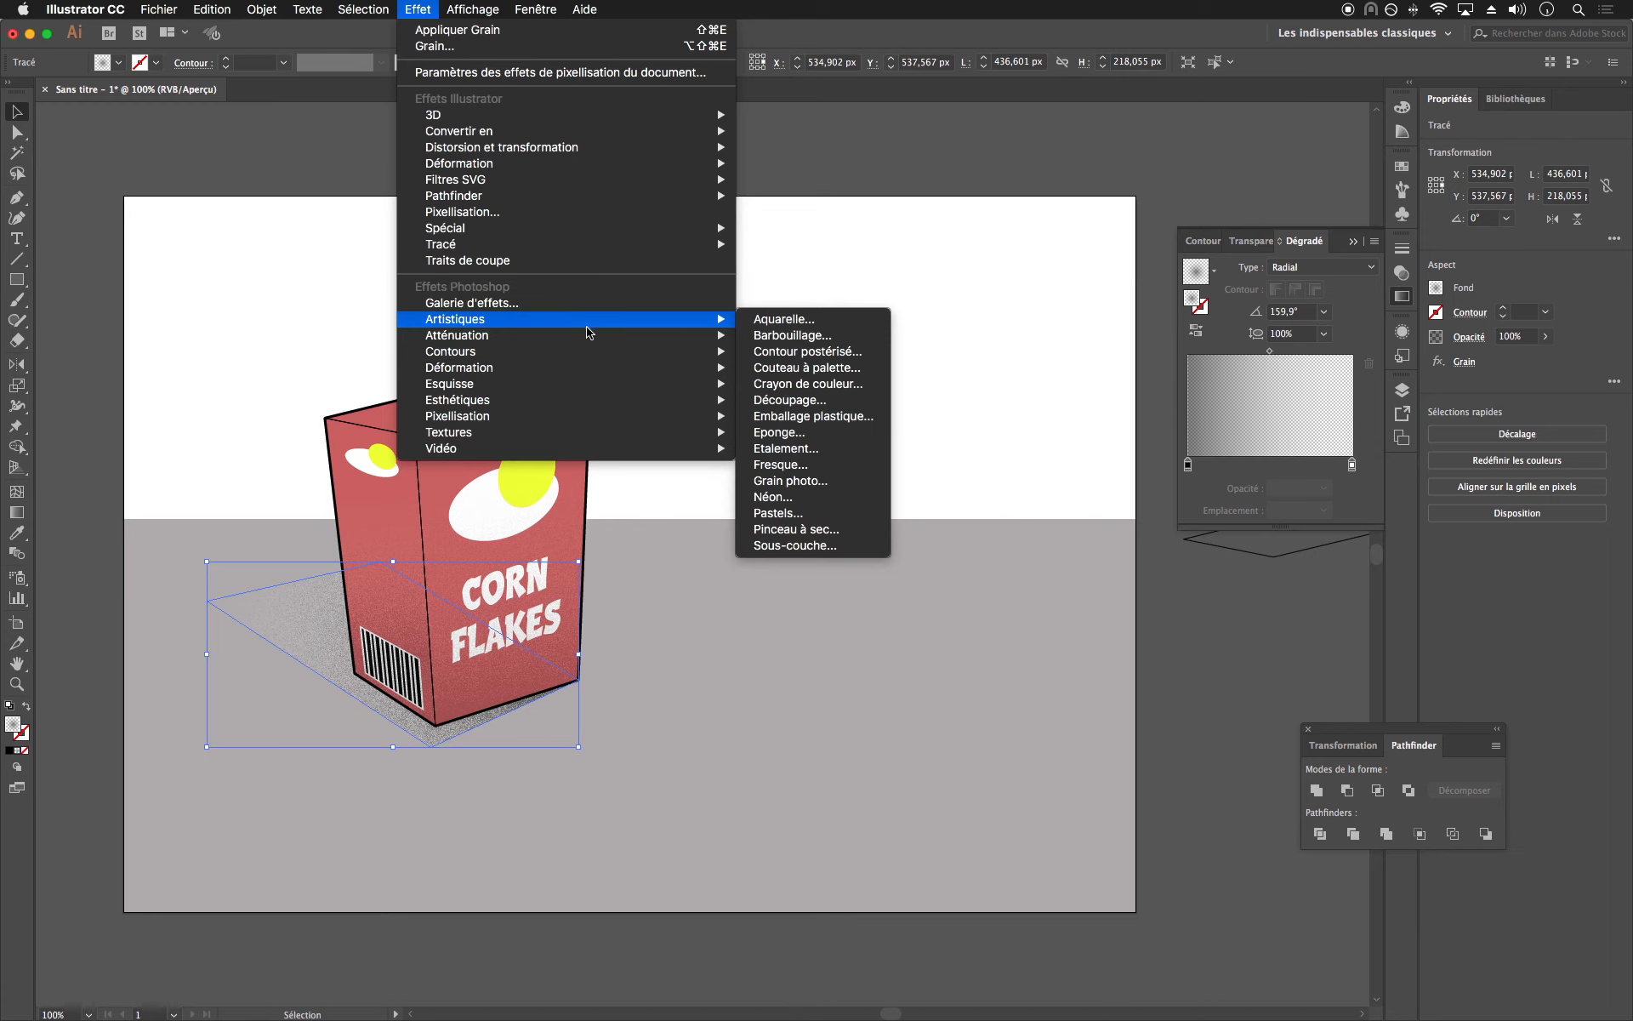
click(784, 334)
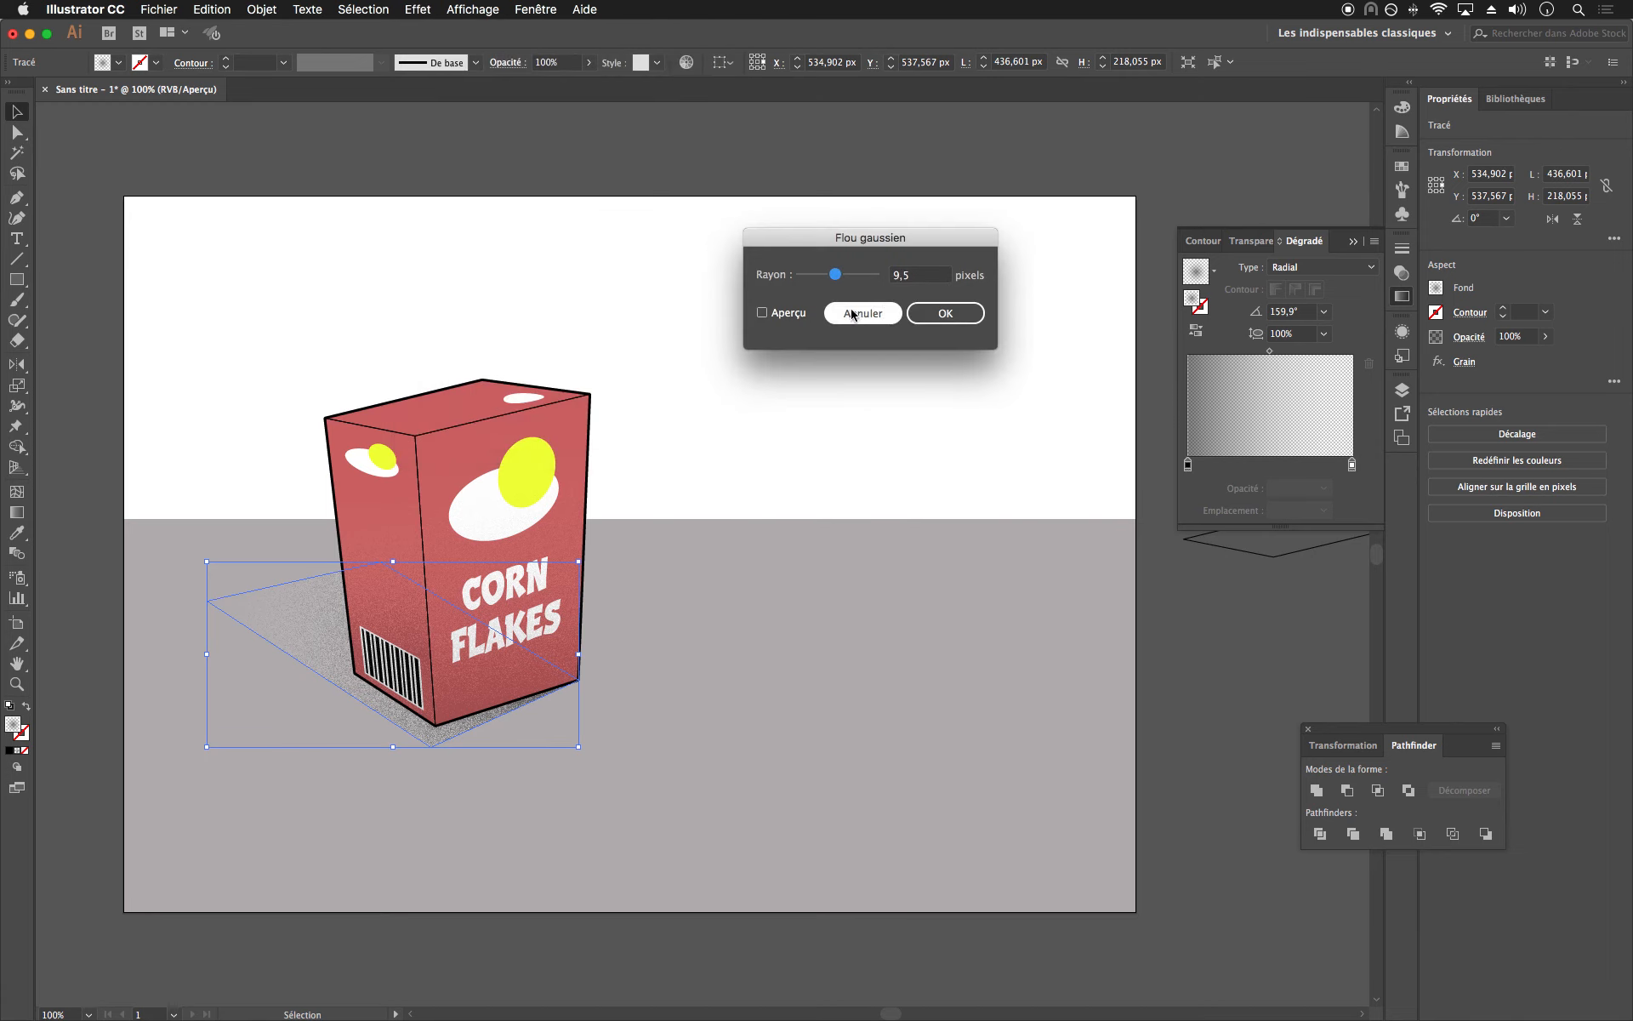
click(791, 321)
drag(836, 275, 843, 281)
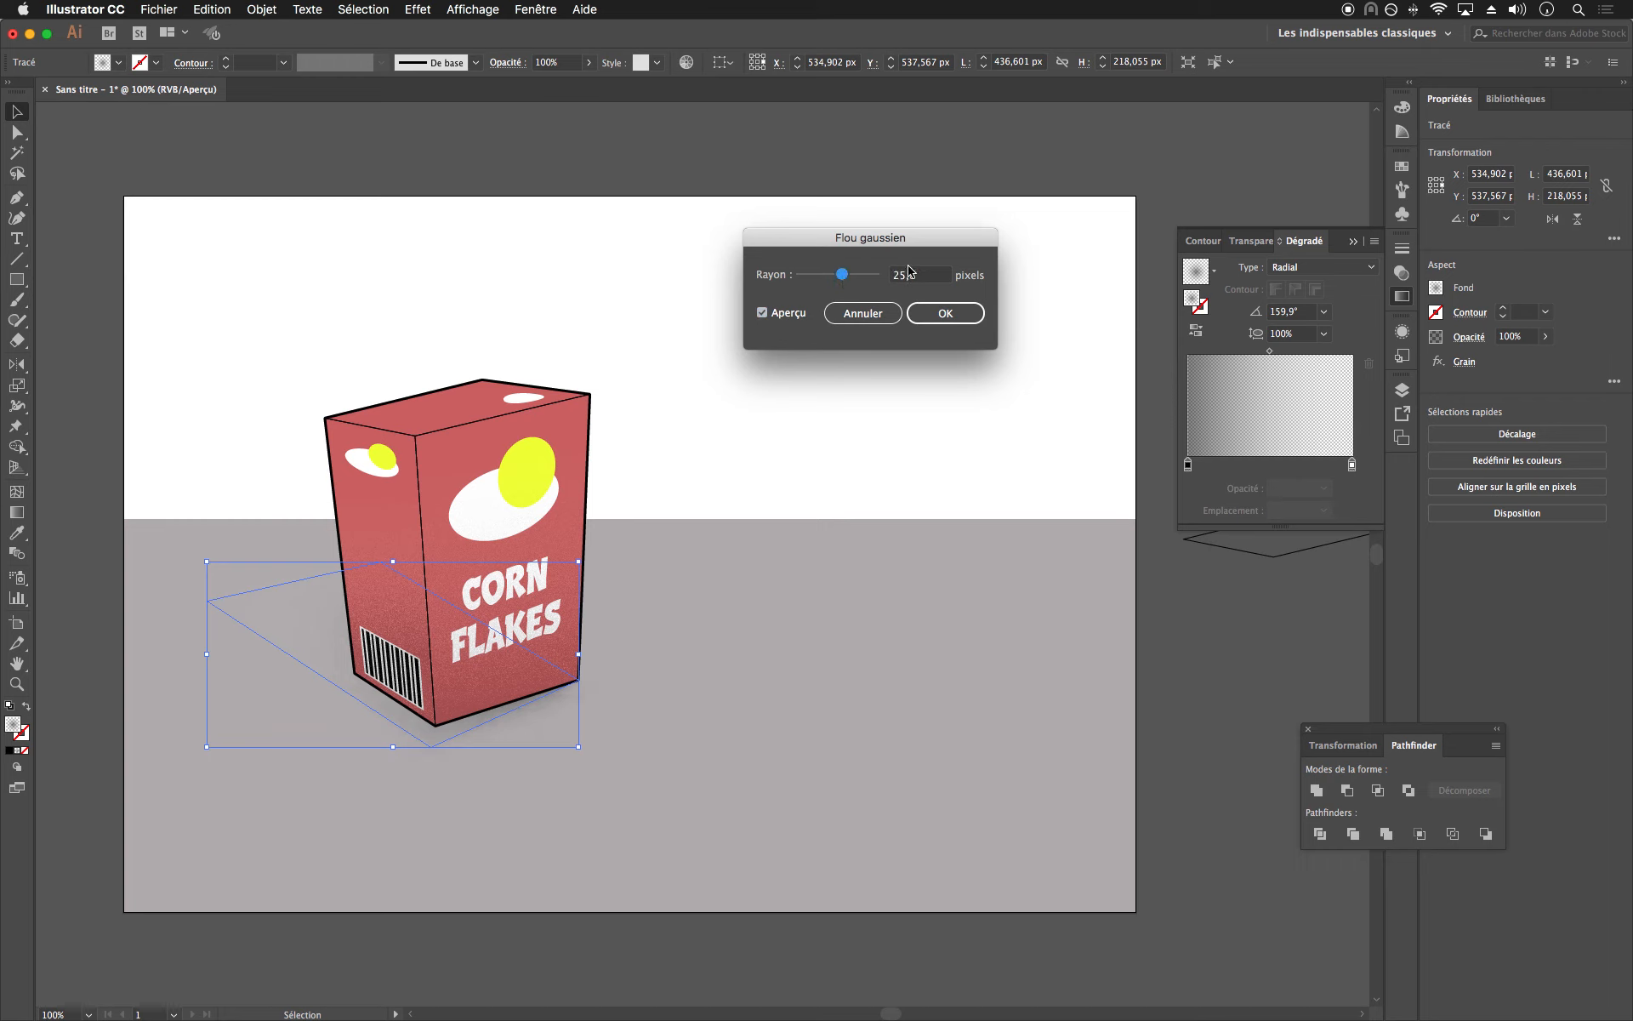
click(947, 315)
click(808, 367)
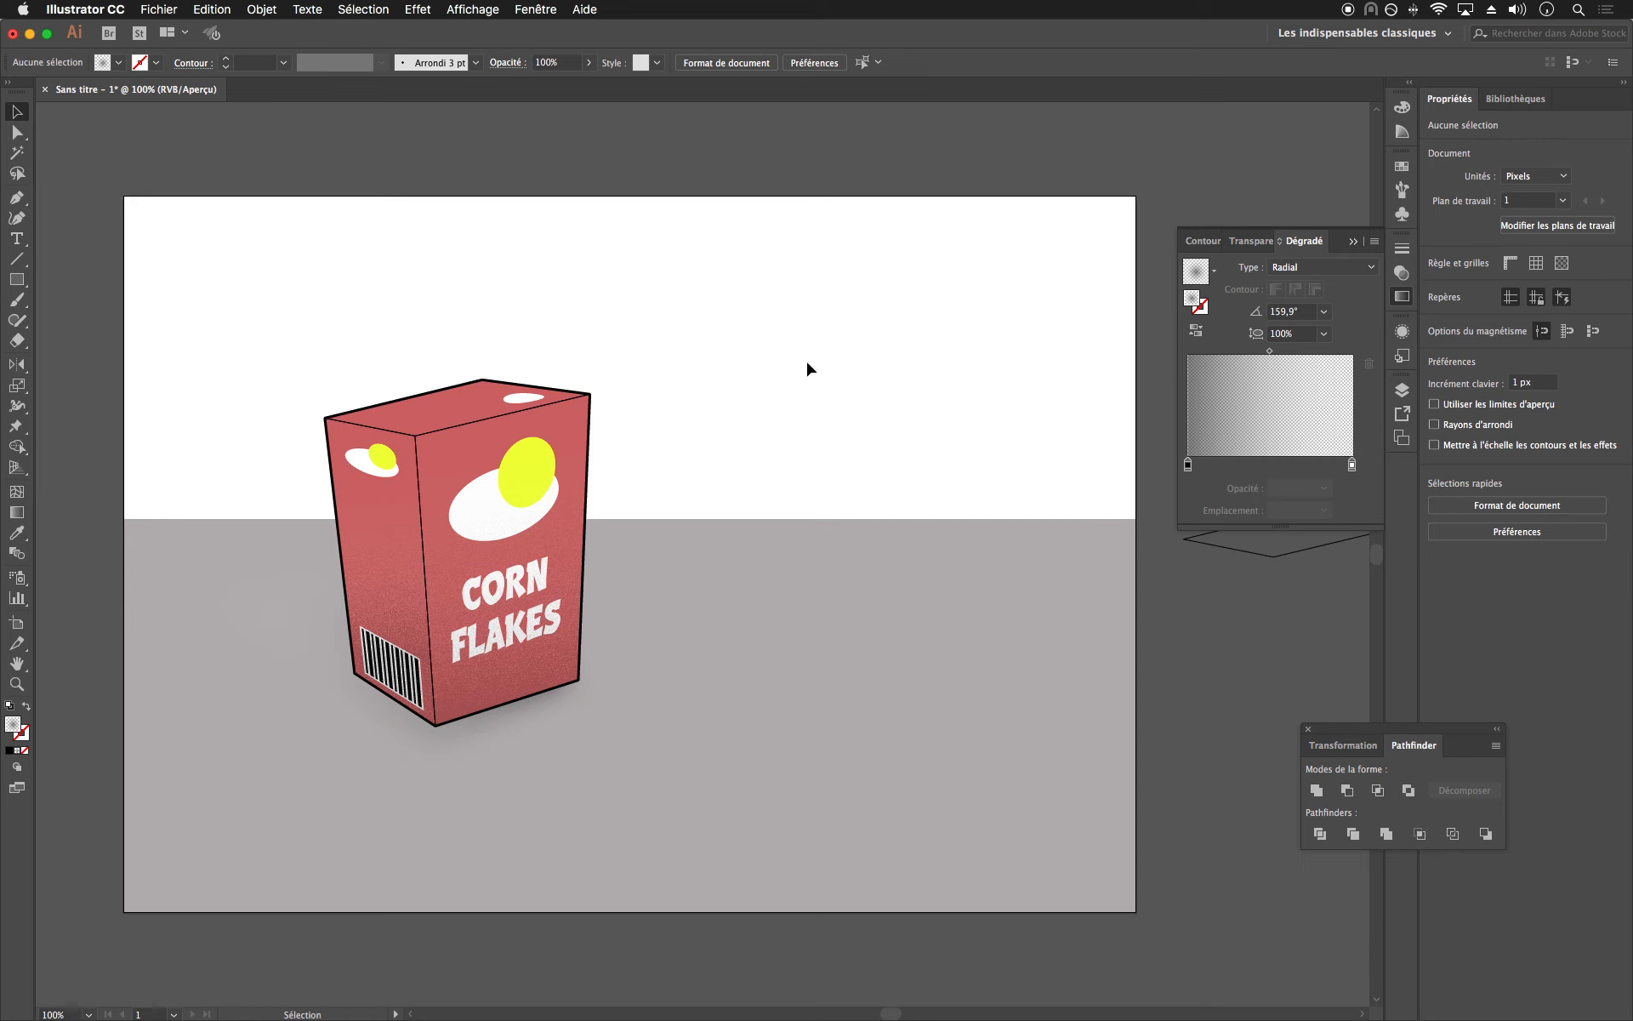
- Undo the Gaussian blur and the Grain effect on the floor shadow
key(a)
key(ctrl+z)
key(v)
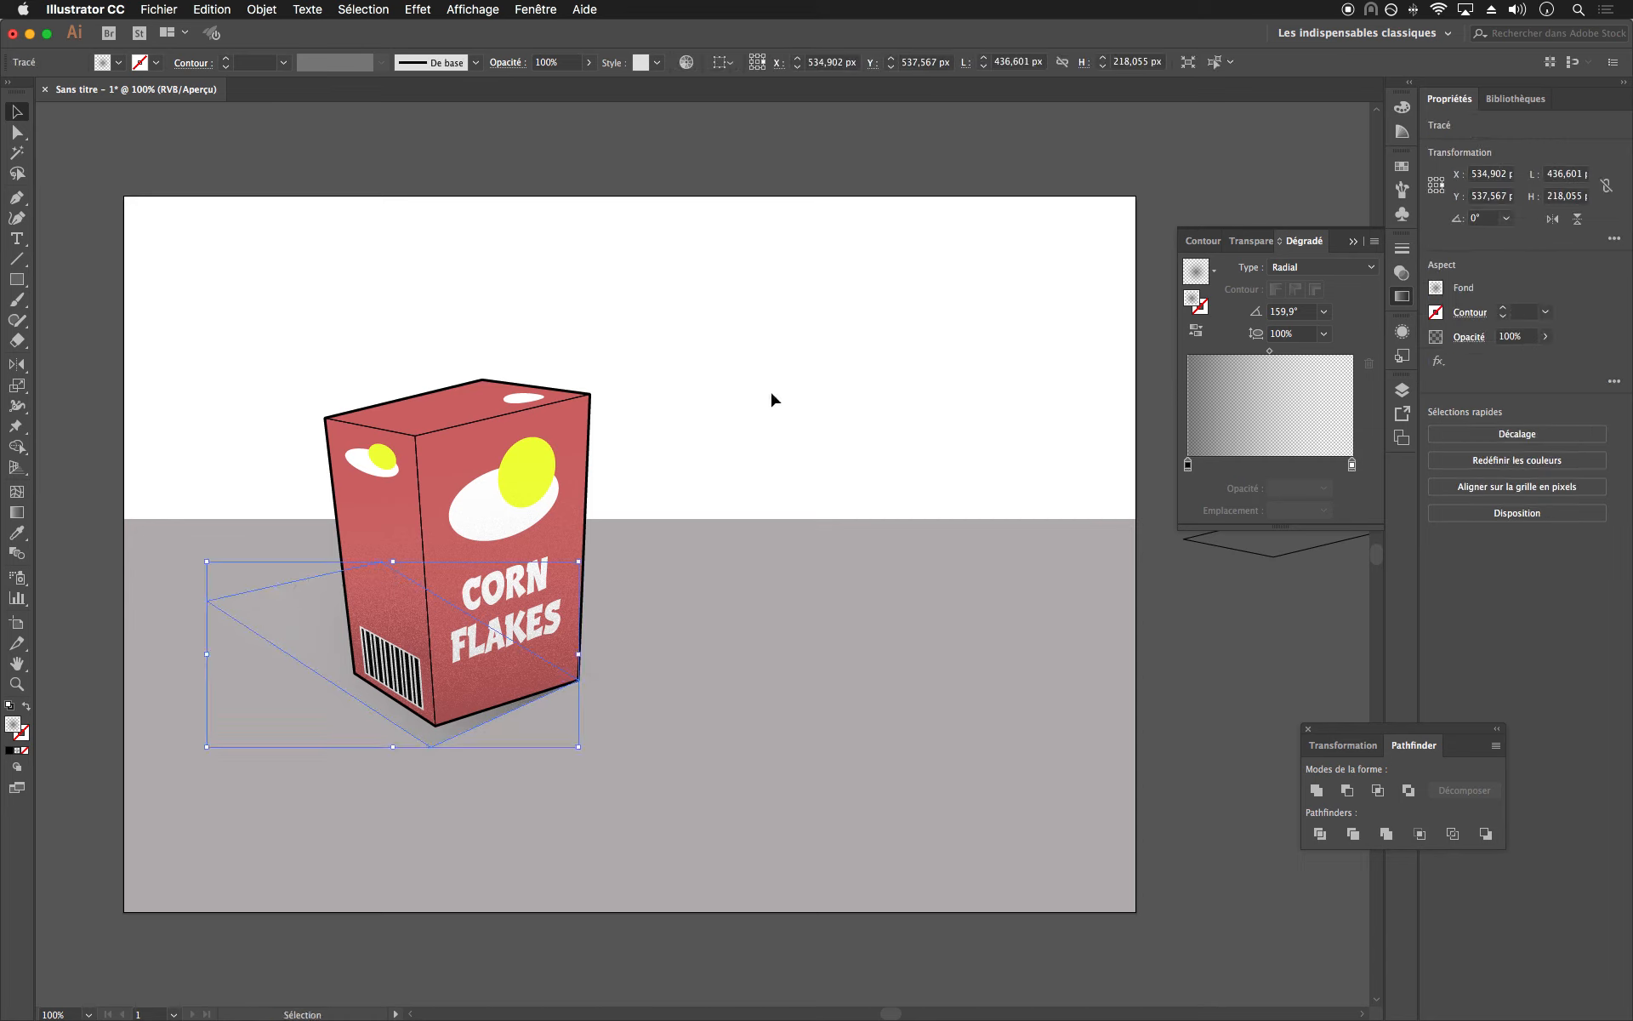
- Set the opacity of the dark stop in the floor shadow's radial gradient to 100%
click(911, 425)
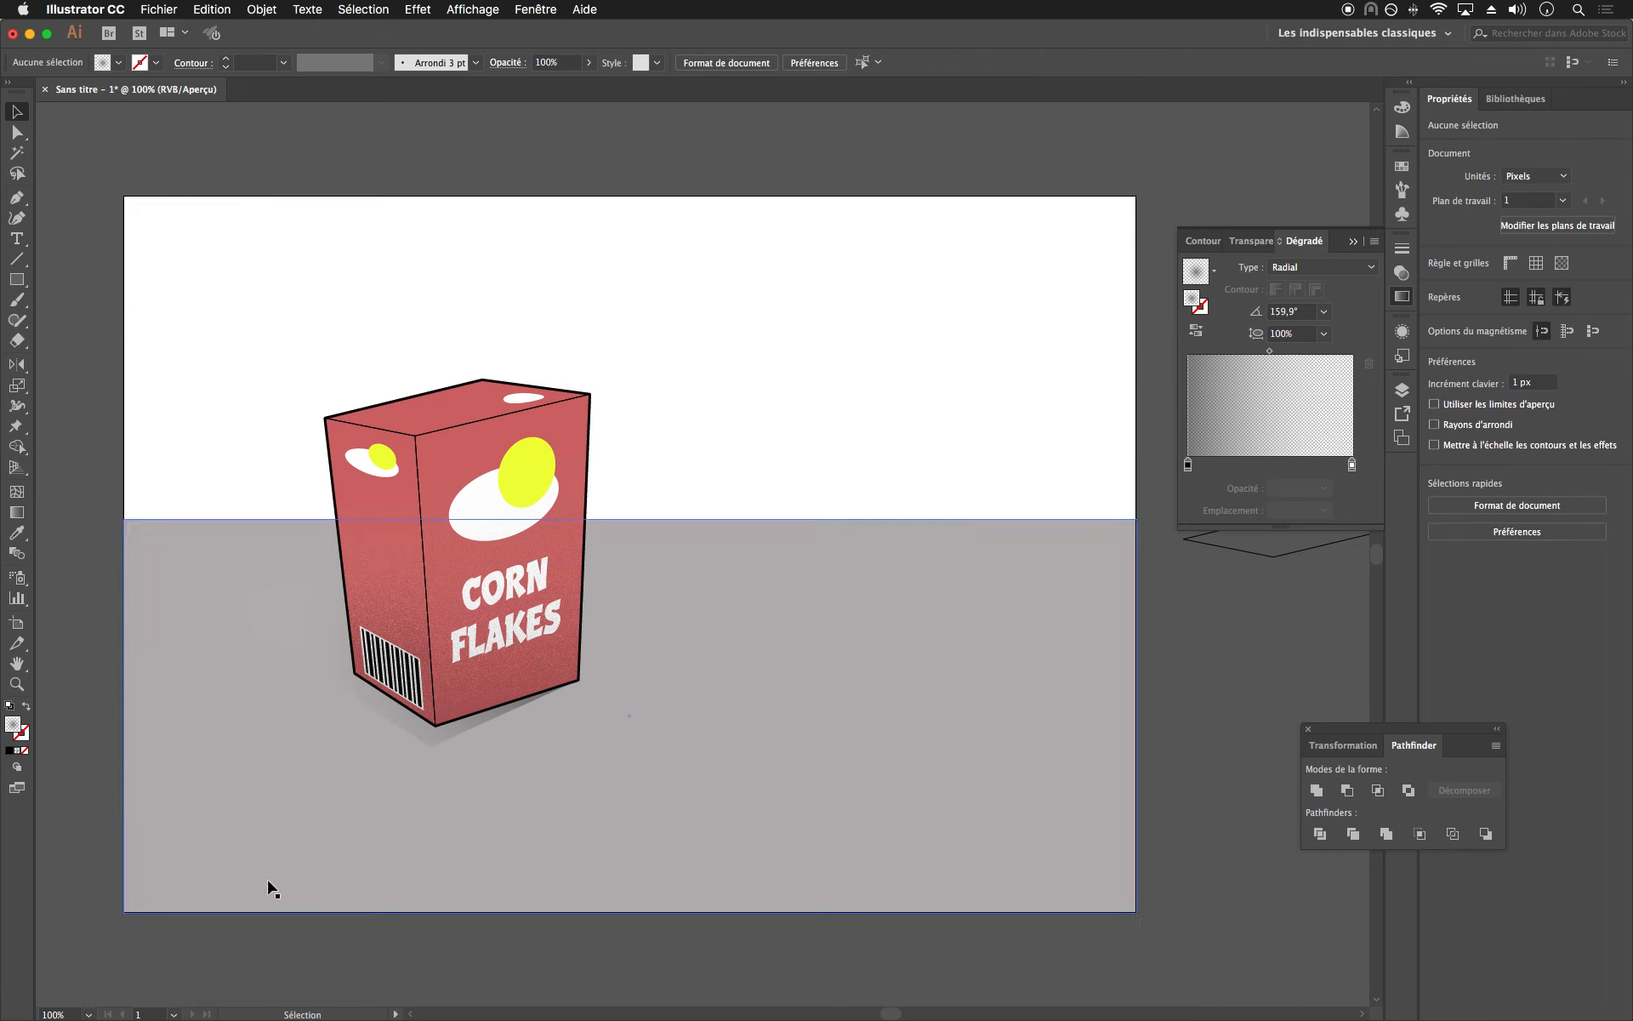
click(431, 743)
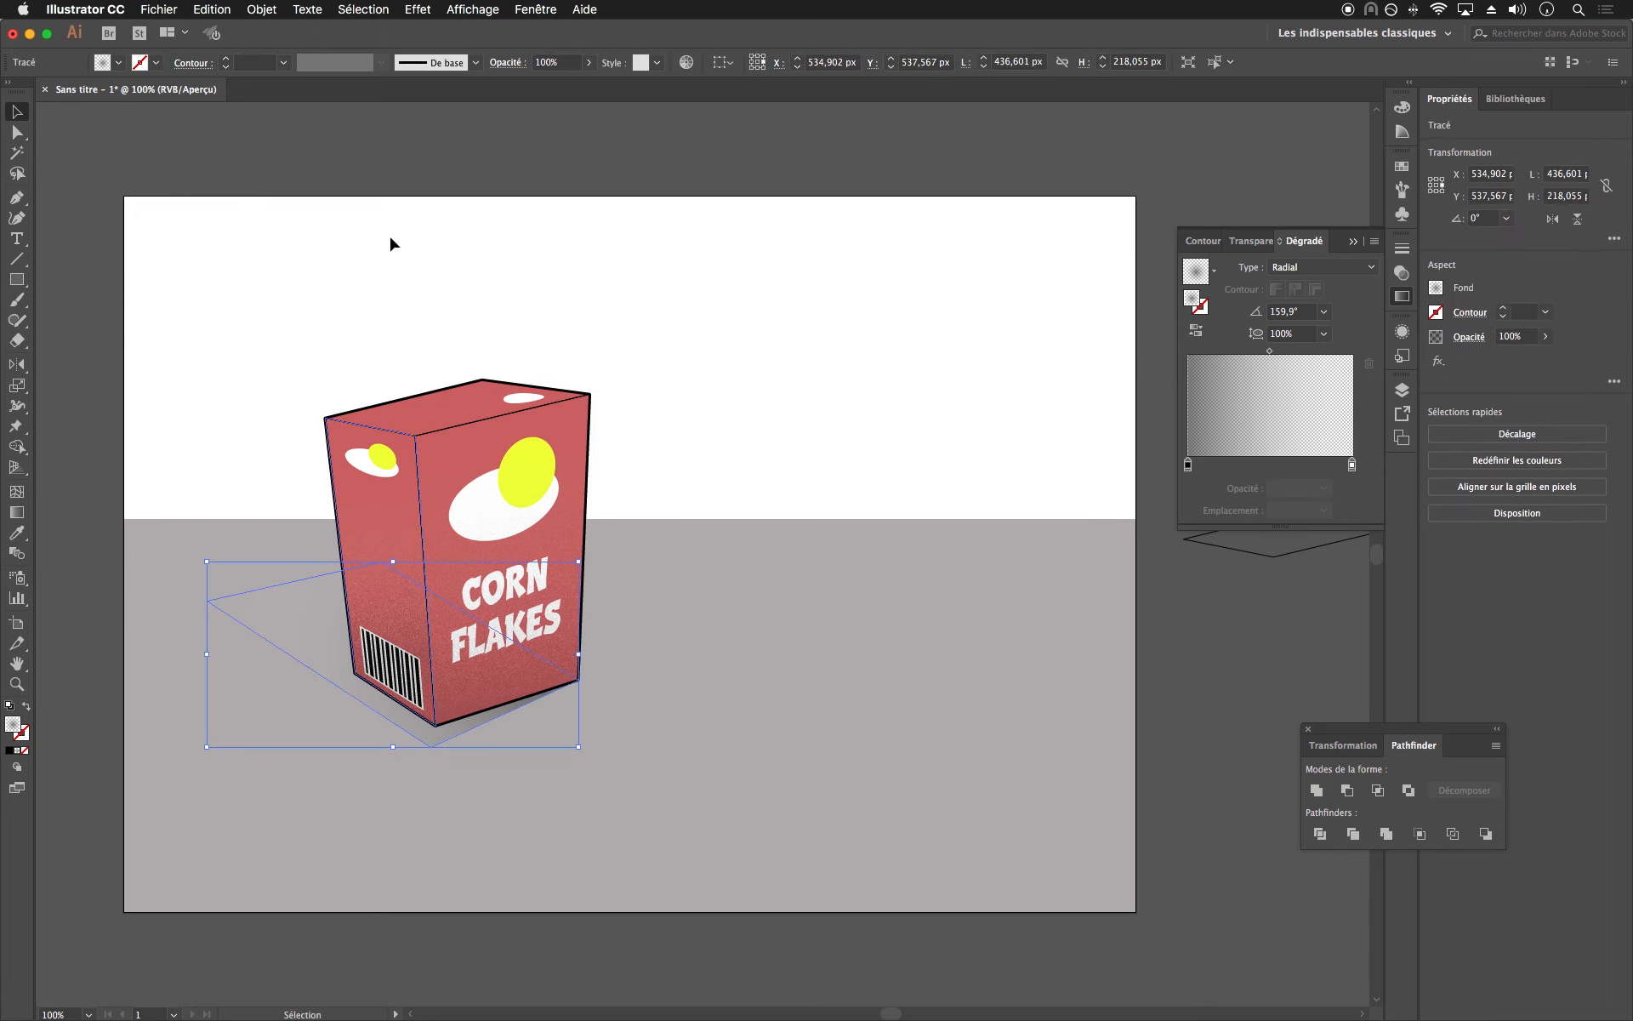
click(418, 9)
click(422, 10)
click(1251, 241)
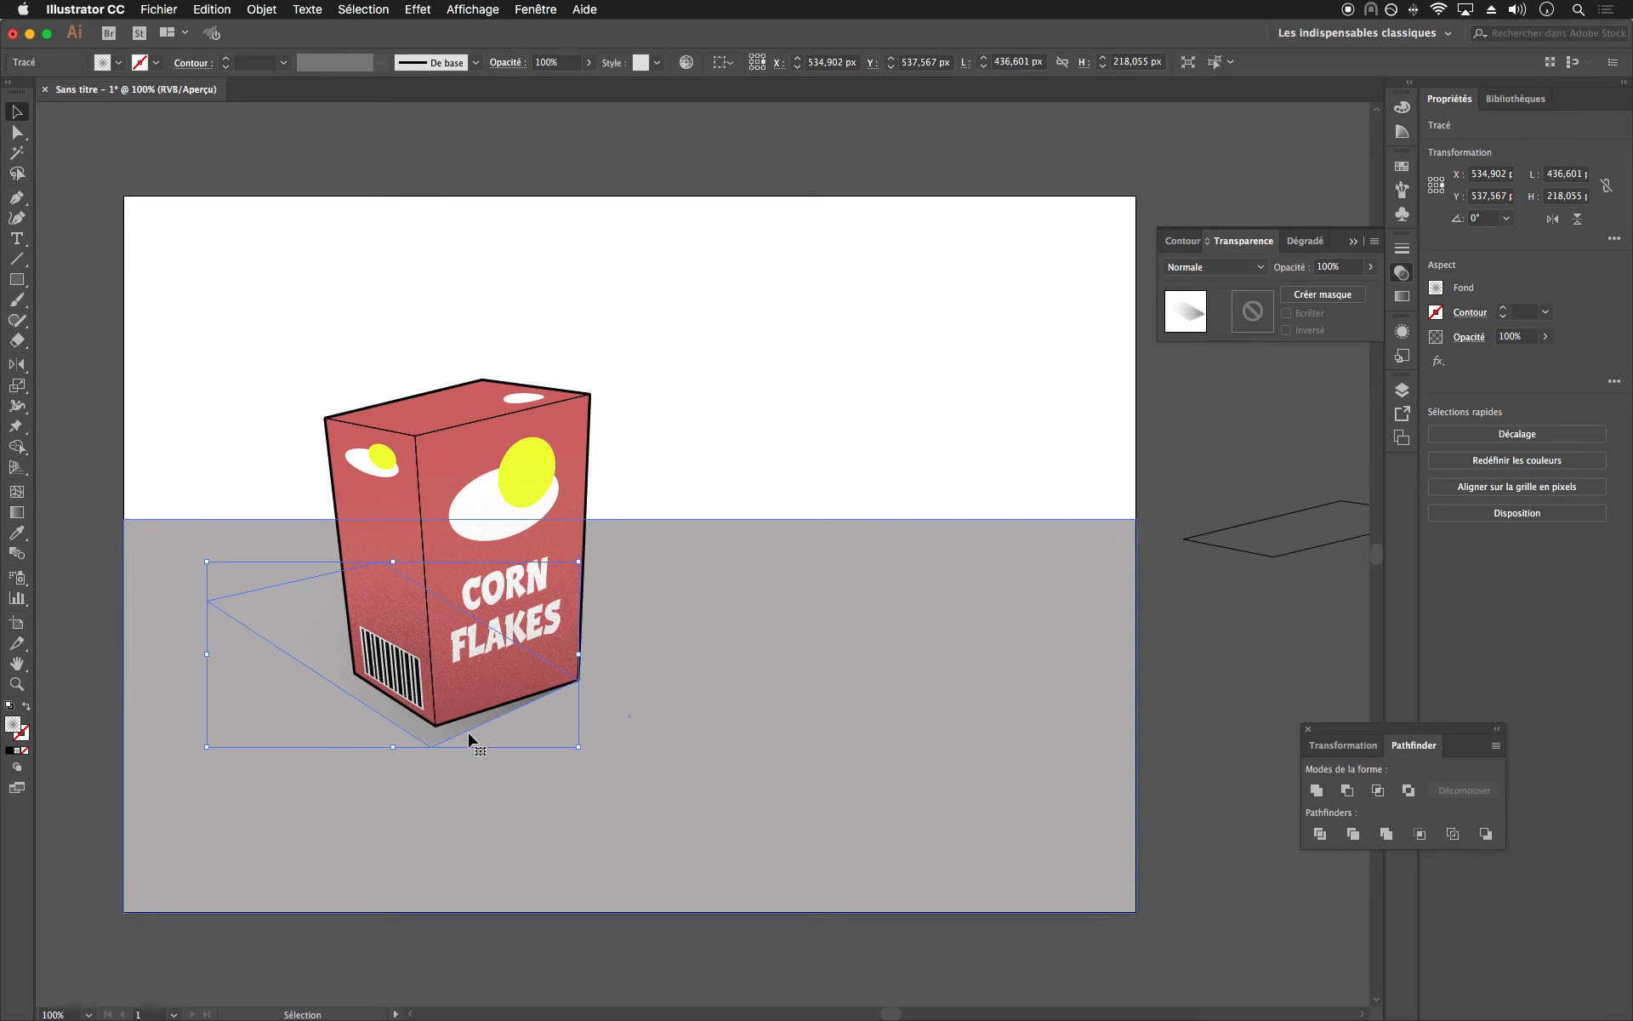
click(16, 511)
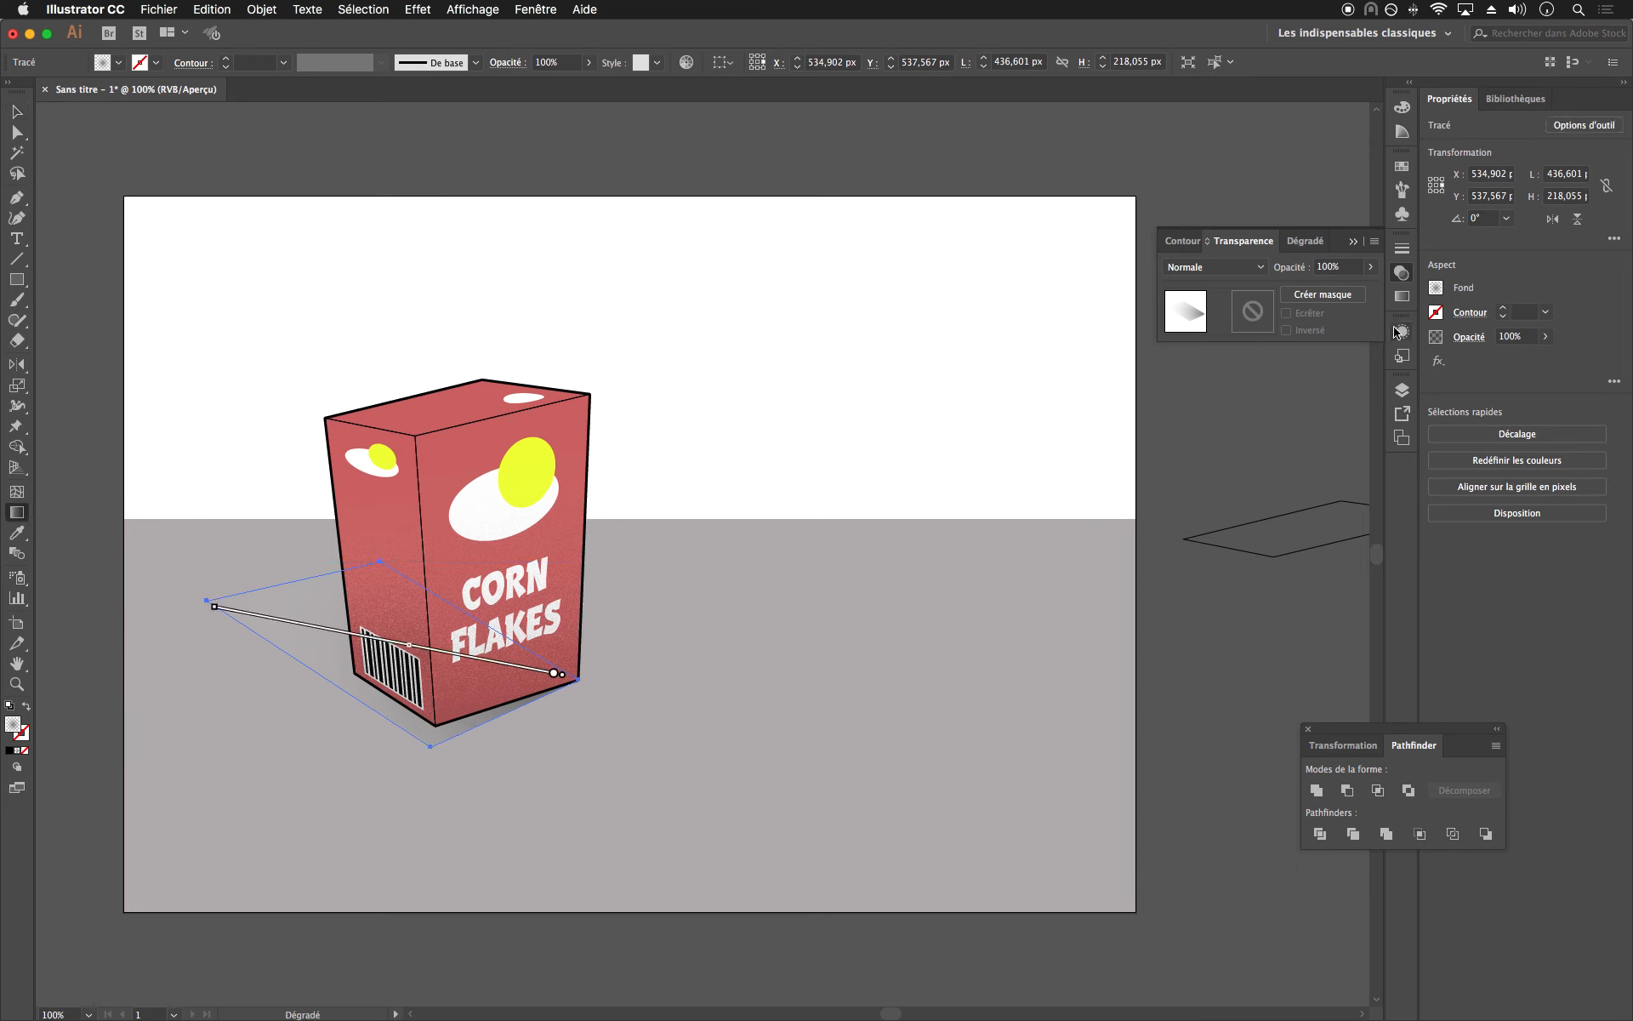
click(1404, 296)
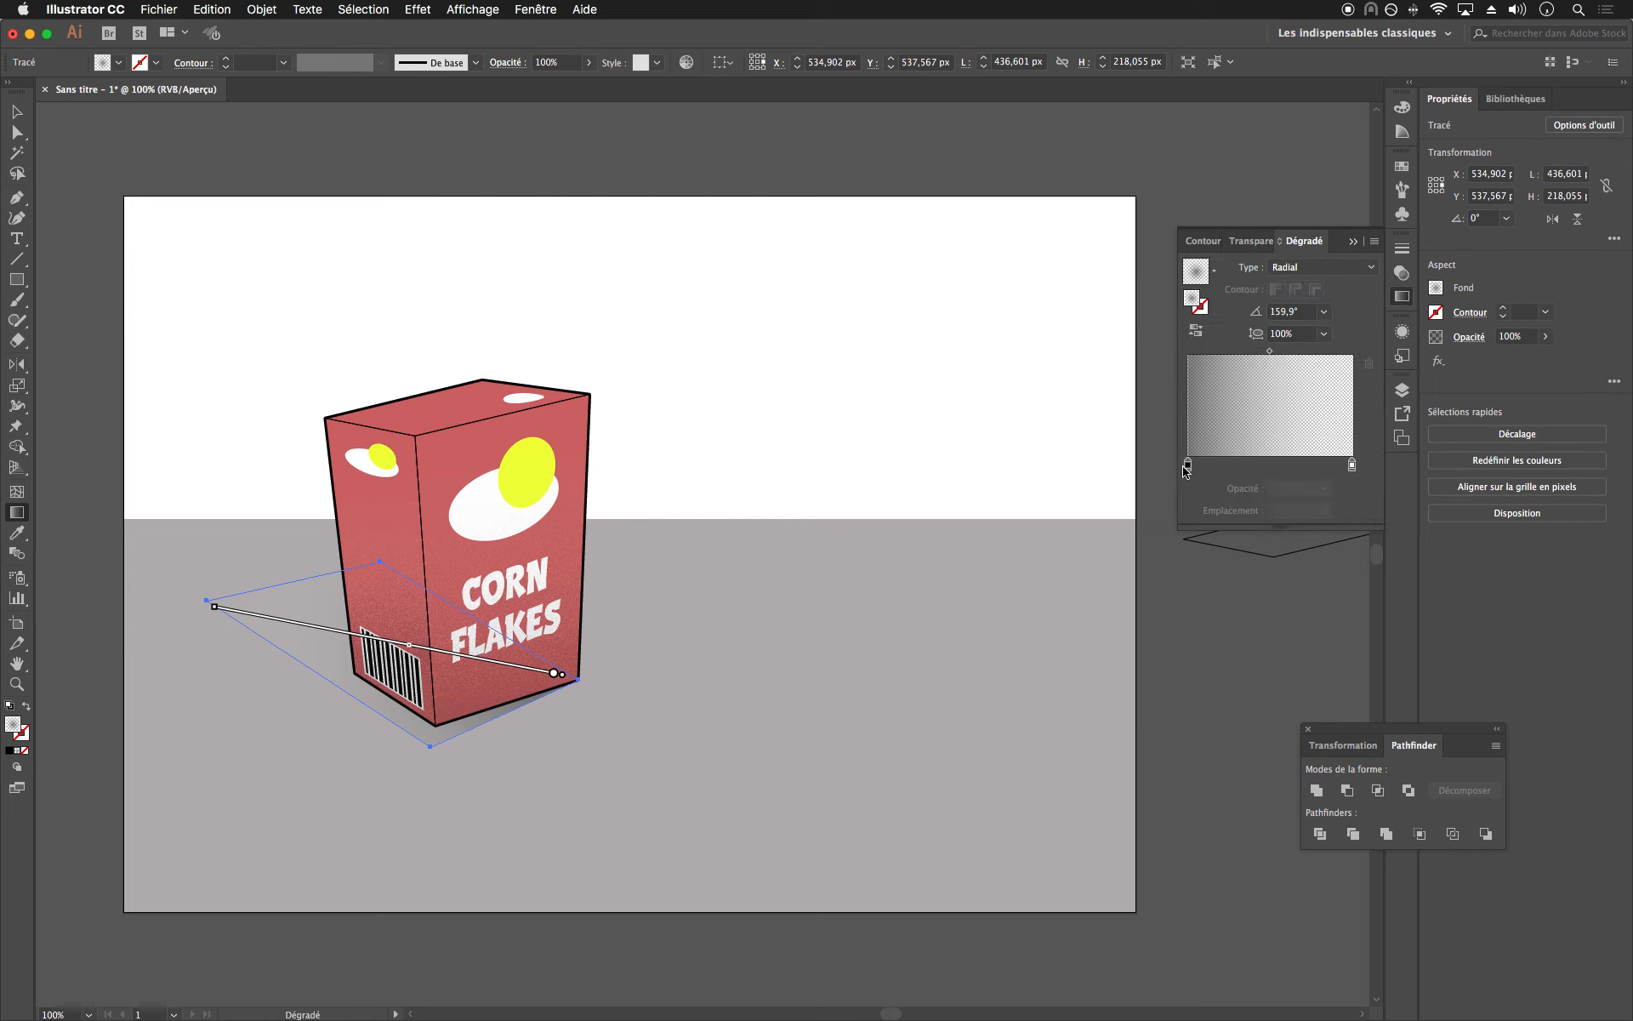
mouse_move(1195, 467)
mouse_down()
mouse_move(1203, 486)
mouse_move(1214, 472)
mouse_up()
click(1323, 488)
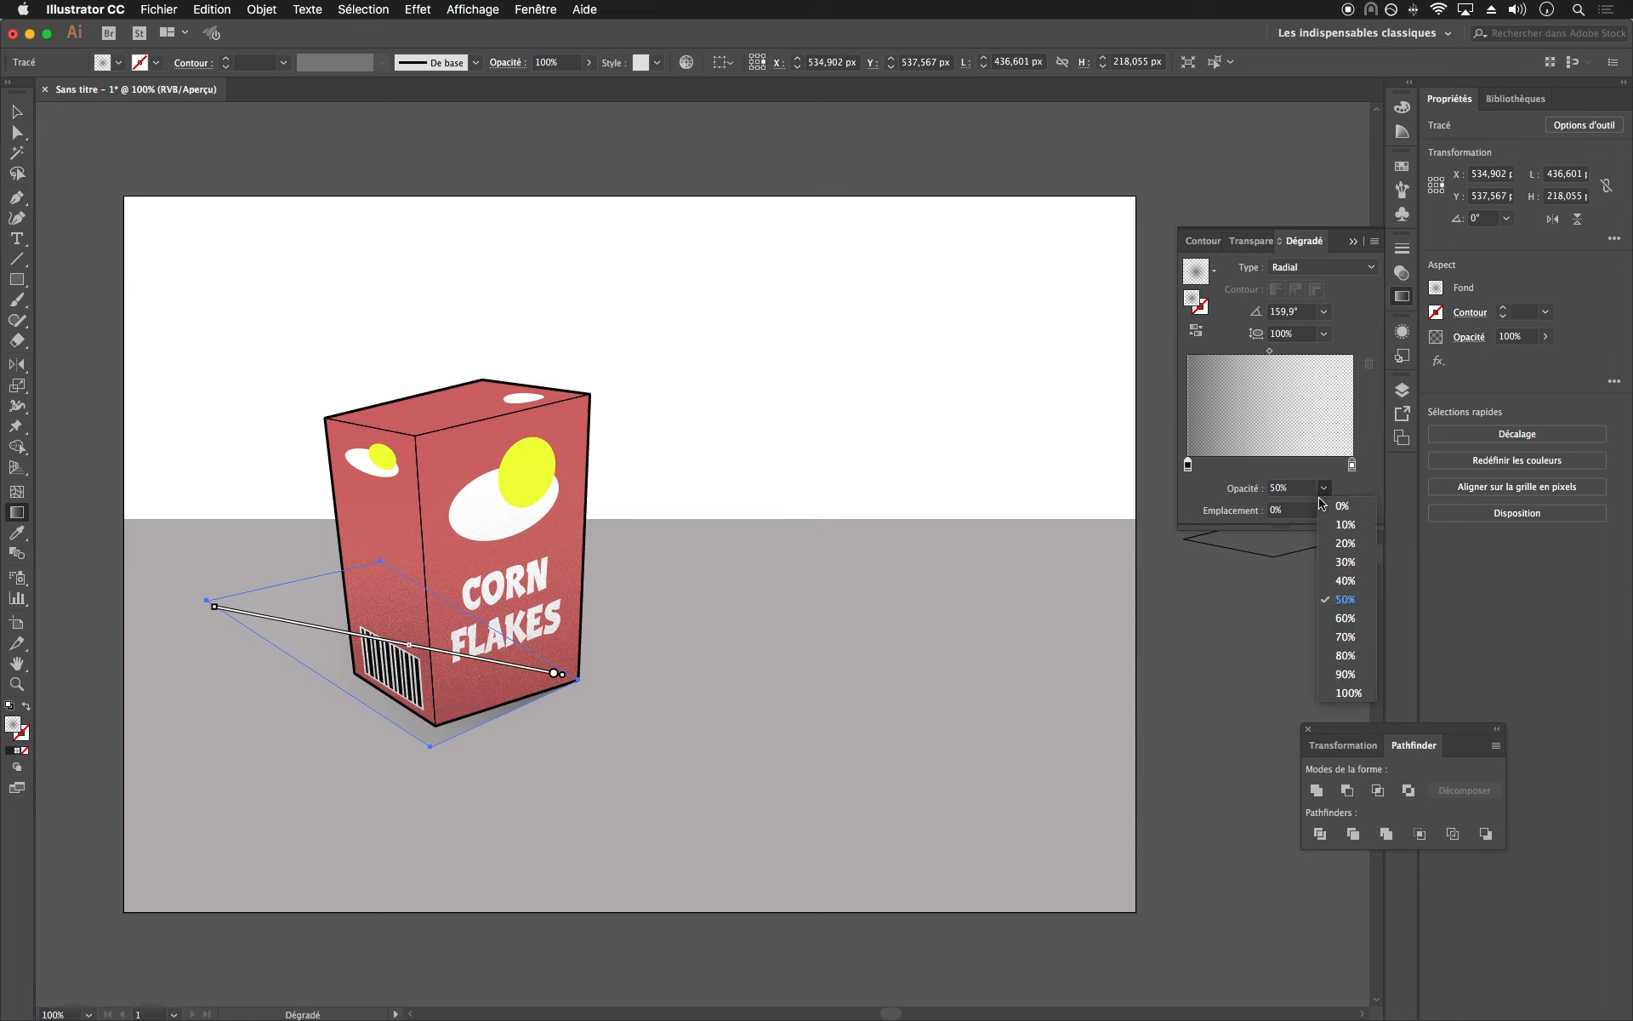
click(1341, 667)
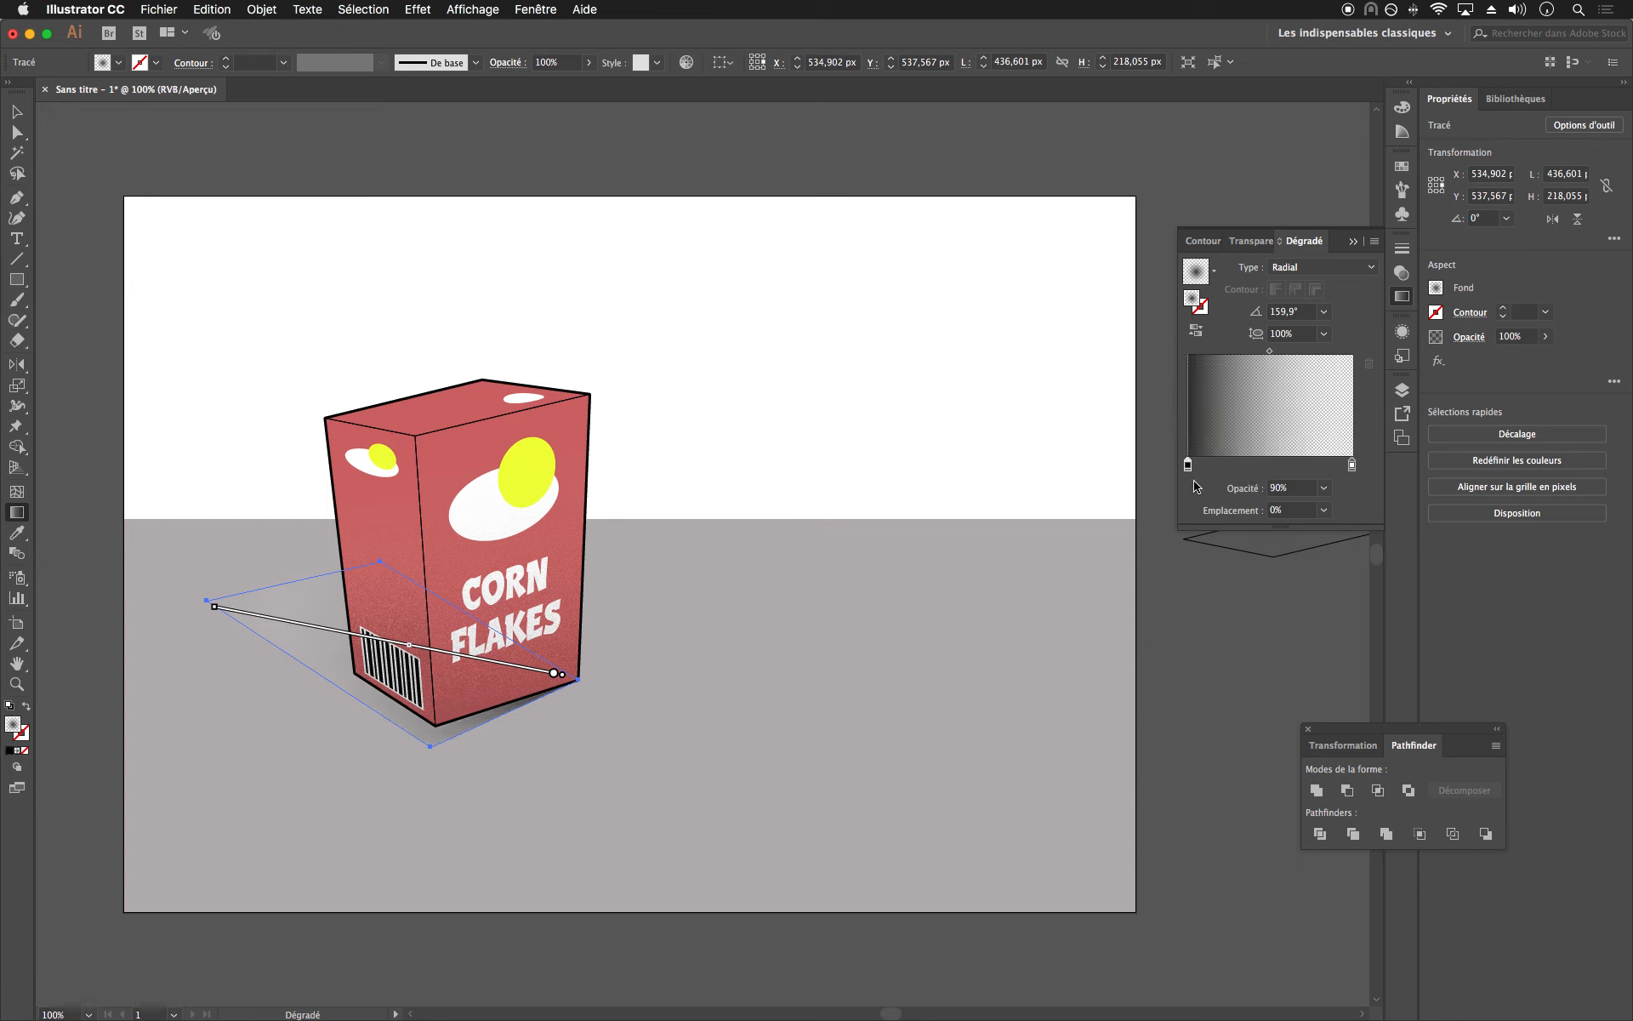
click(1322, 488)
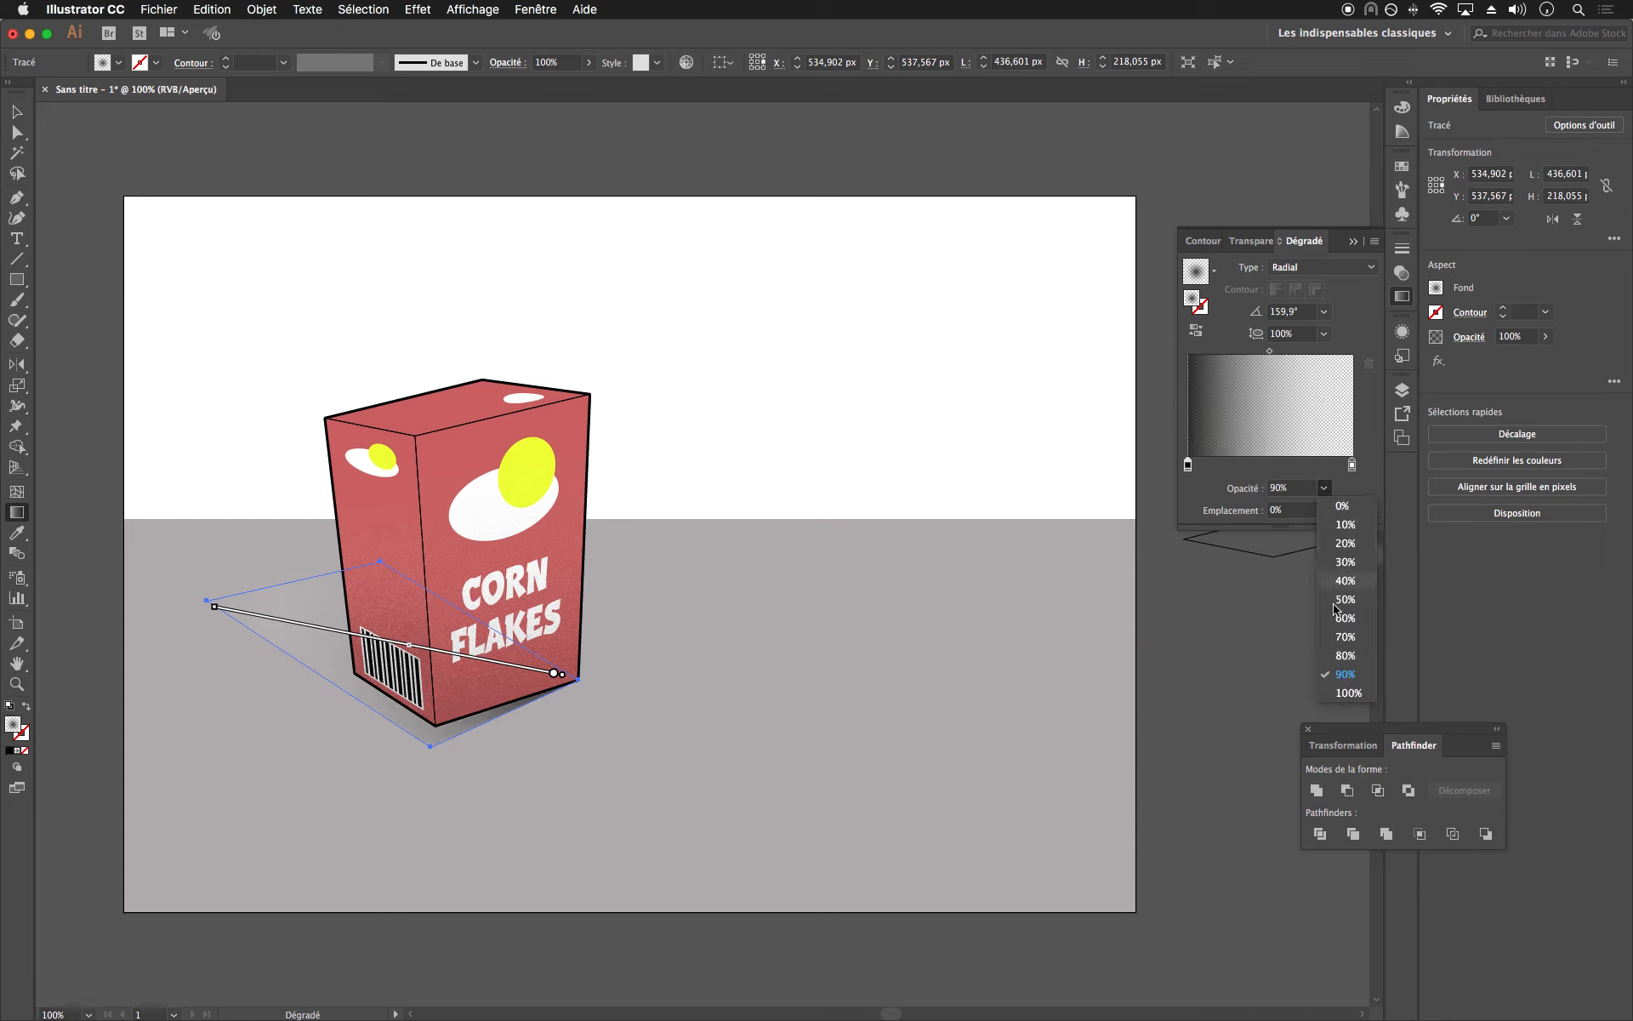
click(1343, 694)
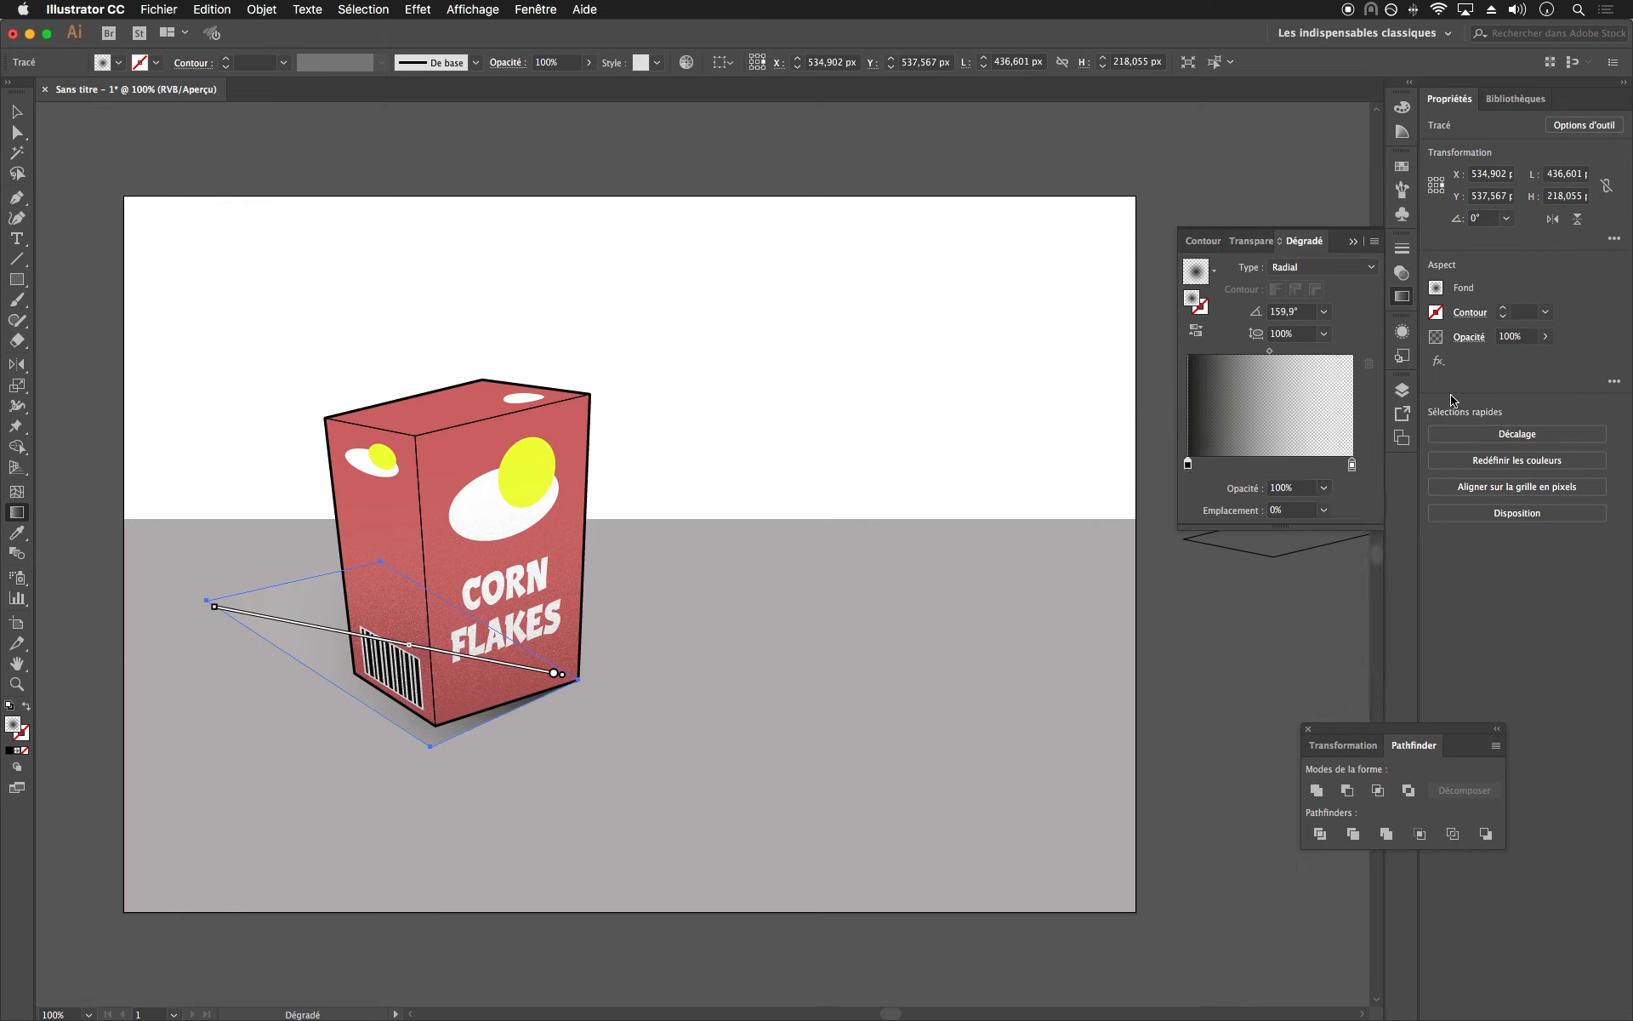
- Apply a Gaussian blur with a radius of 5.6 pixels to the floor shadow and deselect it
click(433, 8)
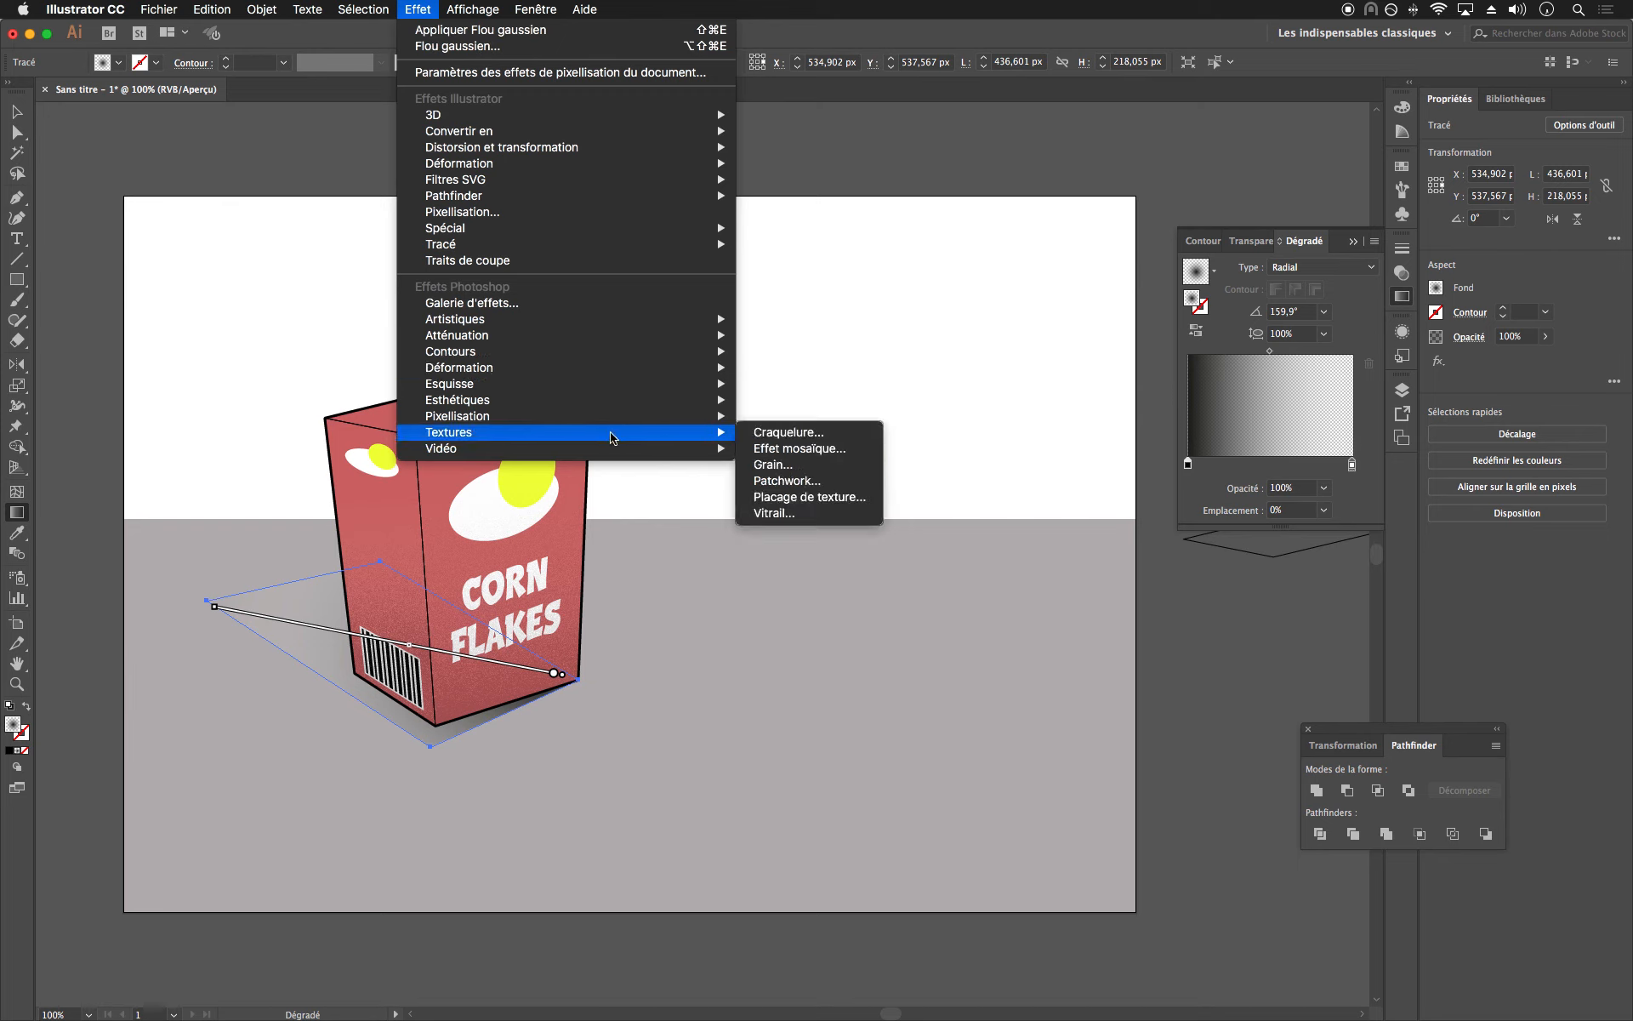
mouse_move(629, 343)
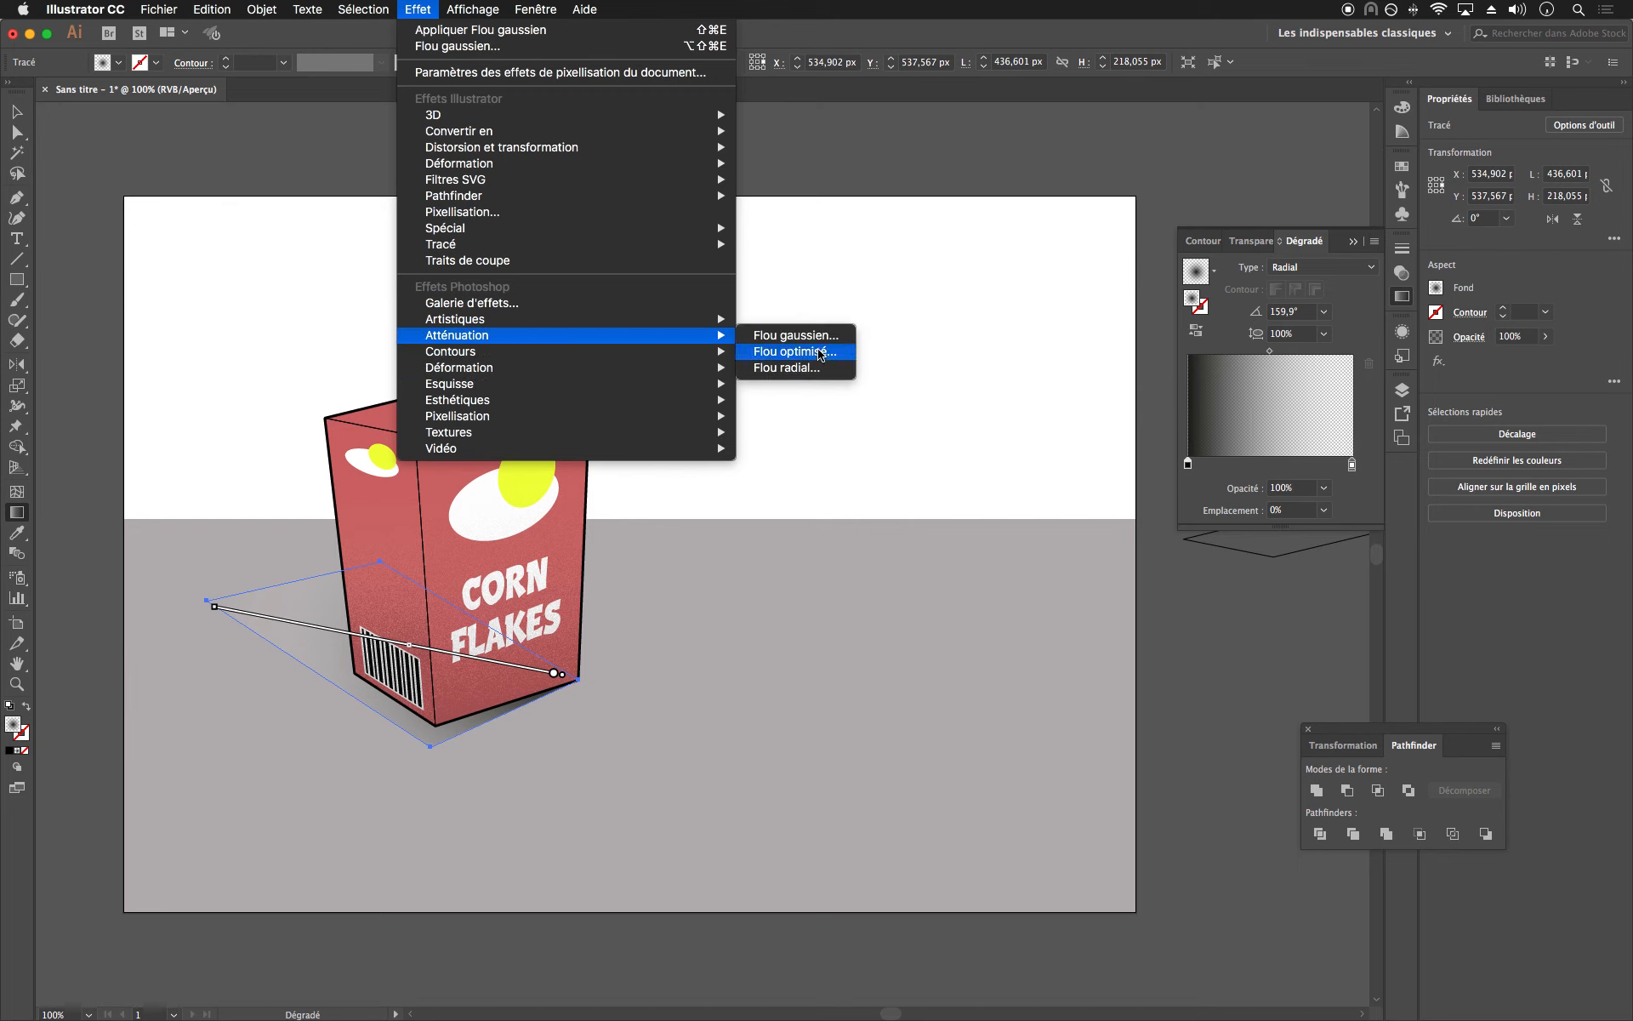
click(795, 335)
drag(842, 274, 825, 280)
click(770, 312)
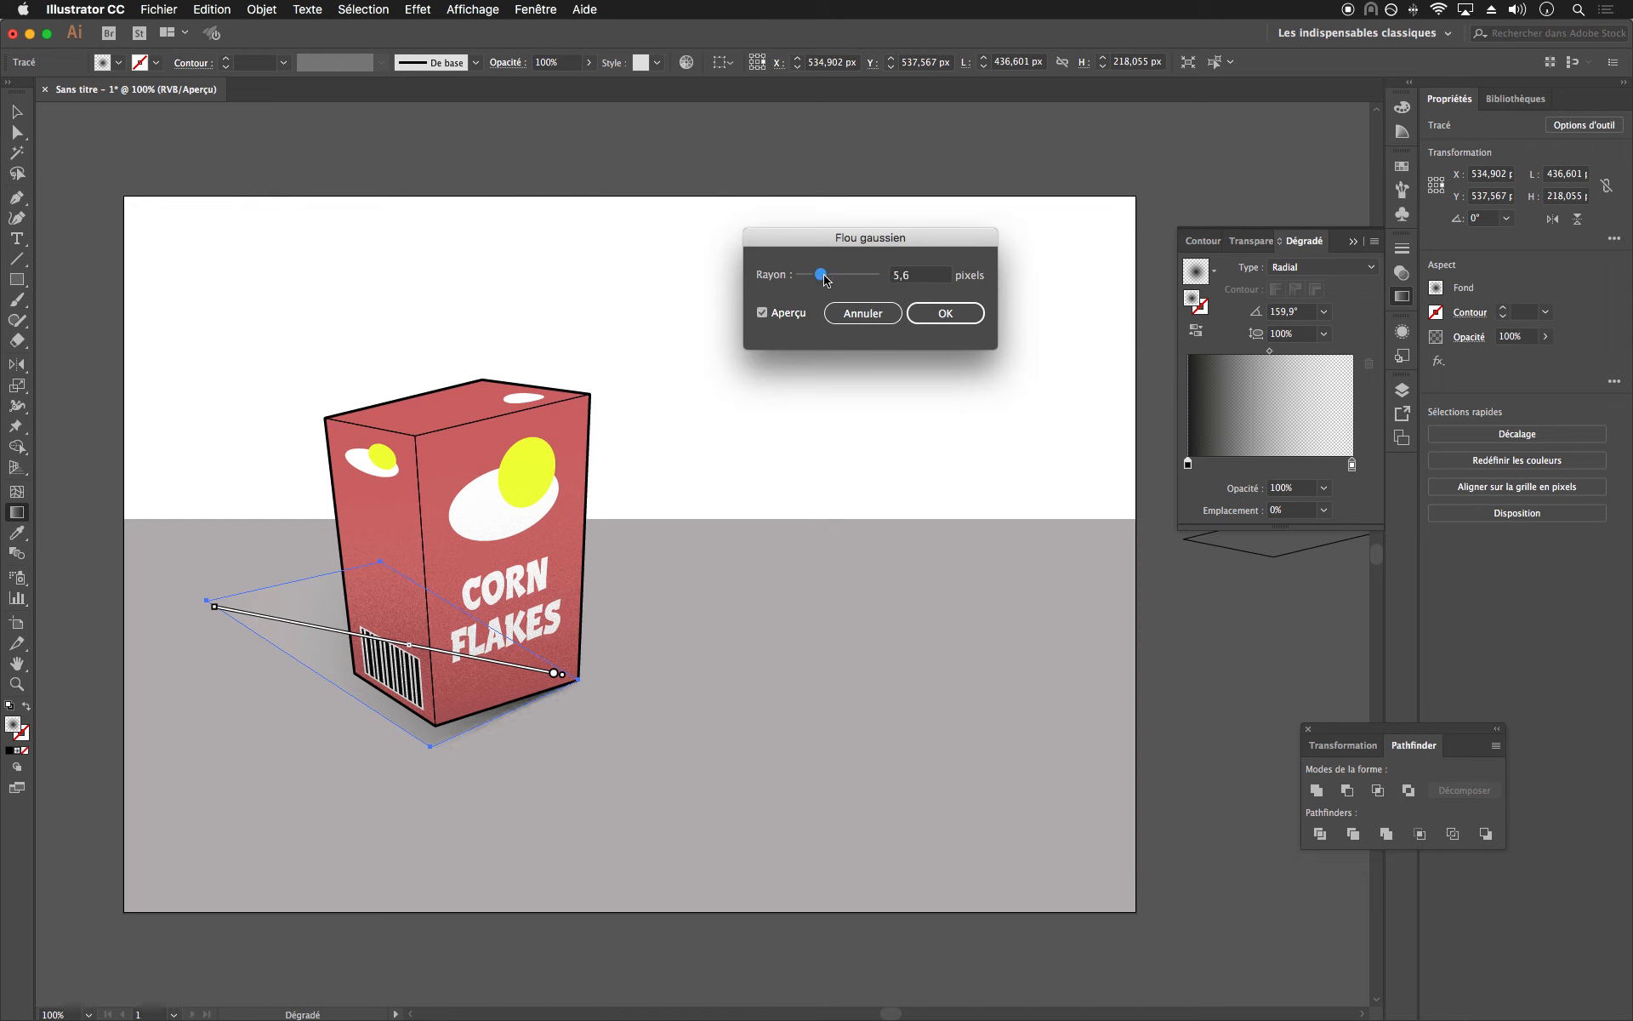
click(945, 313)
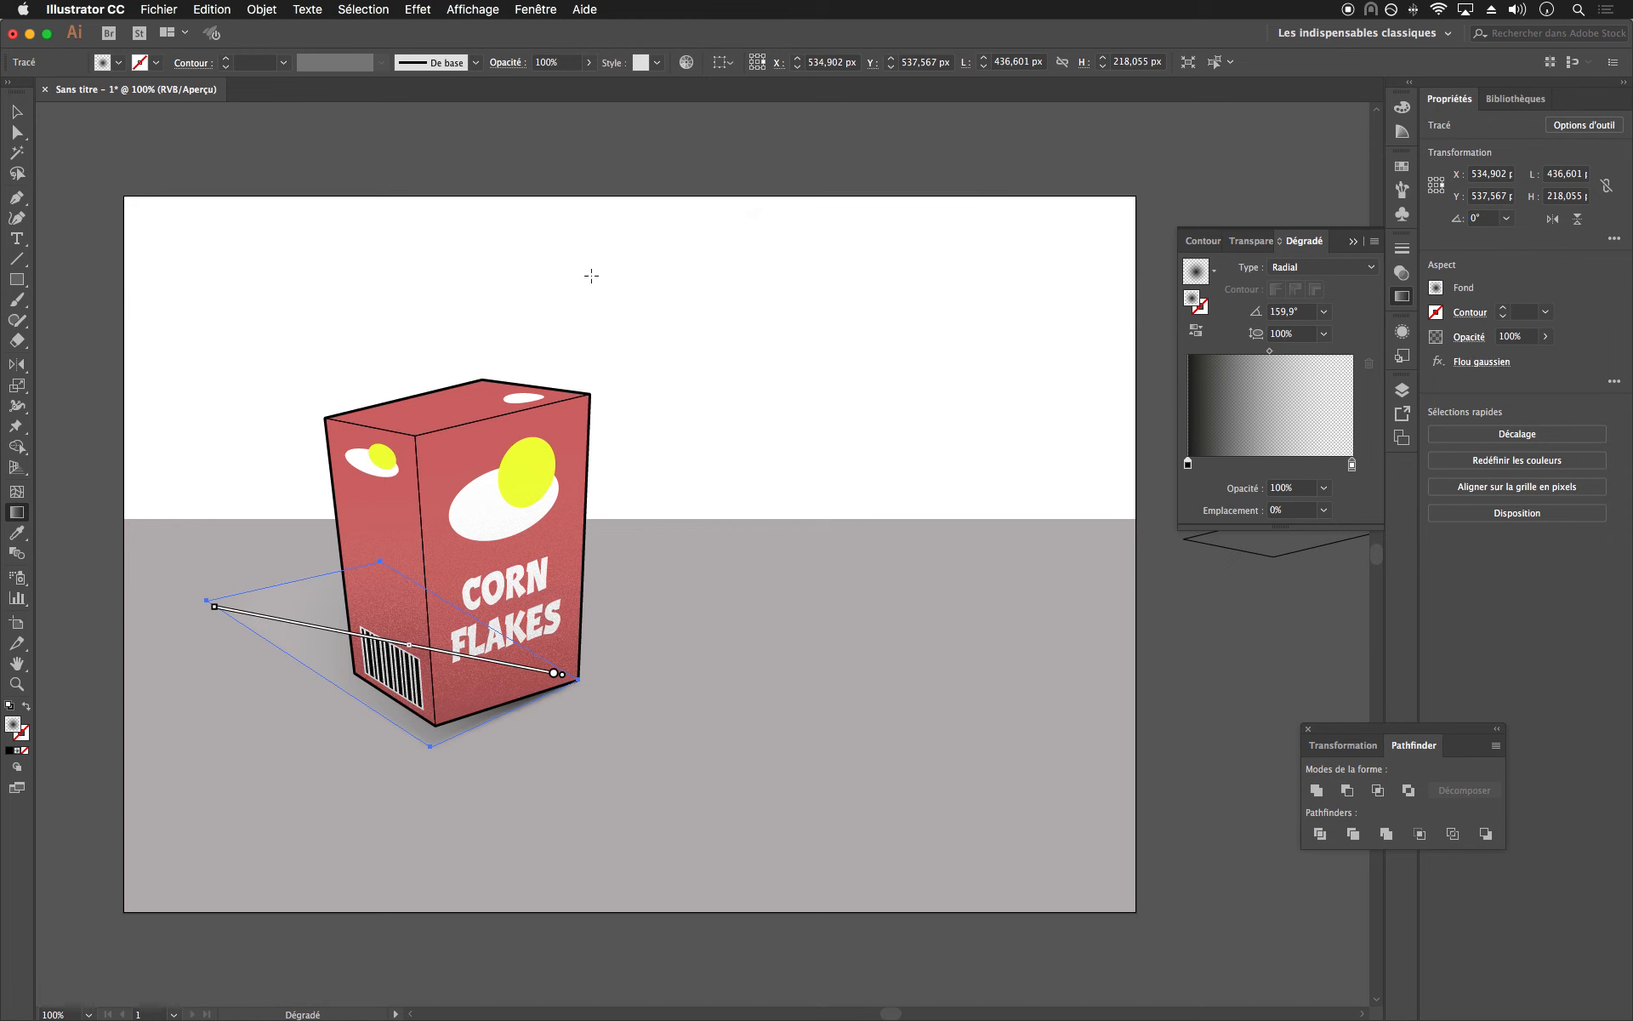
click(14, 113)
click(723, 344)
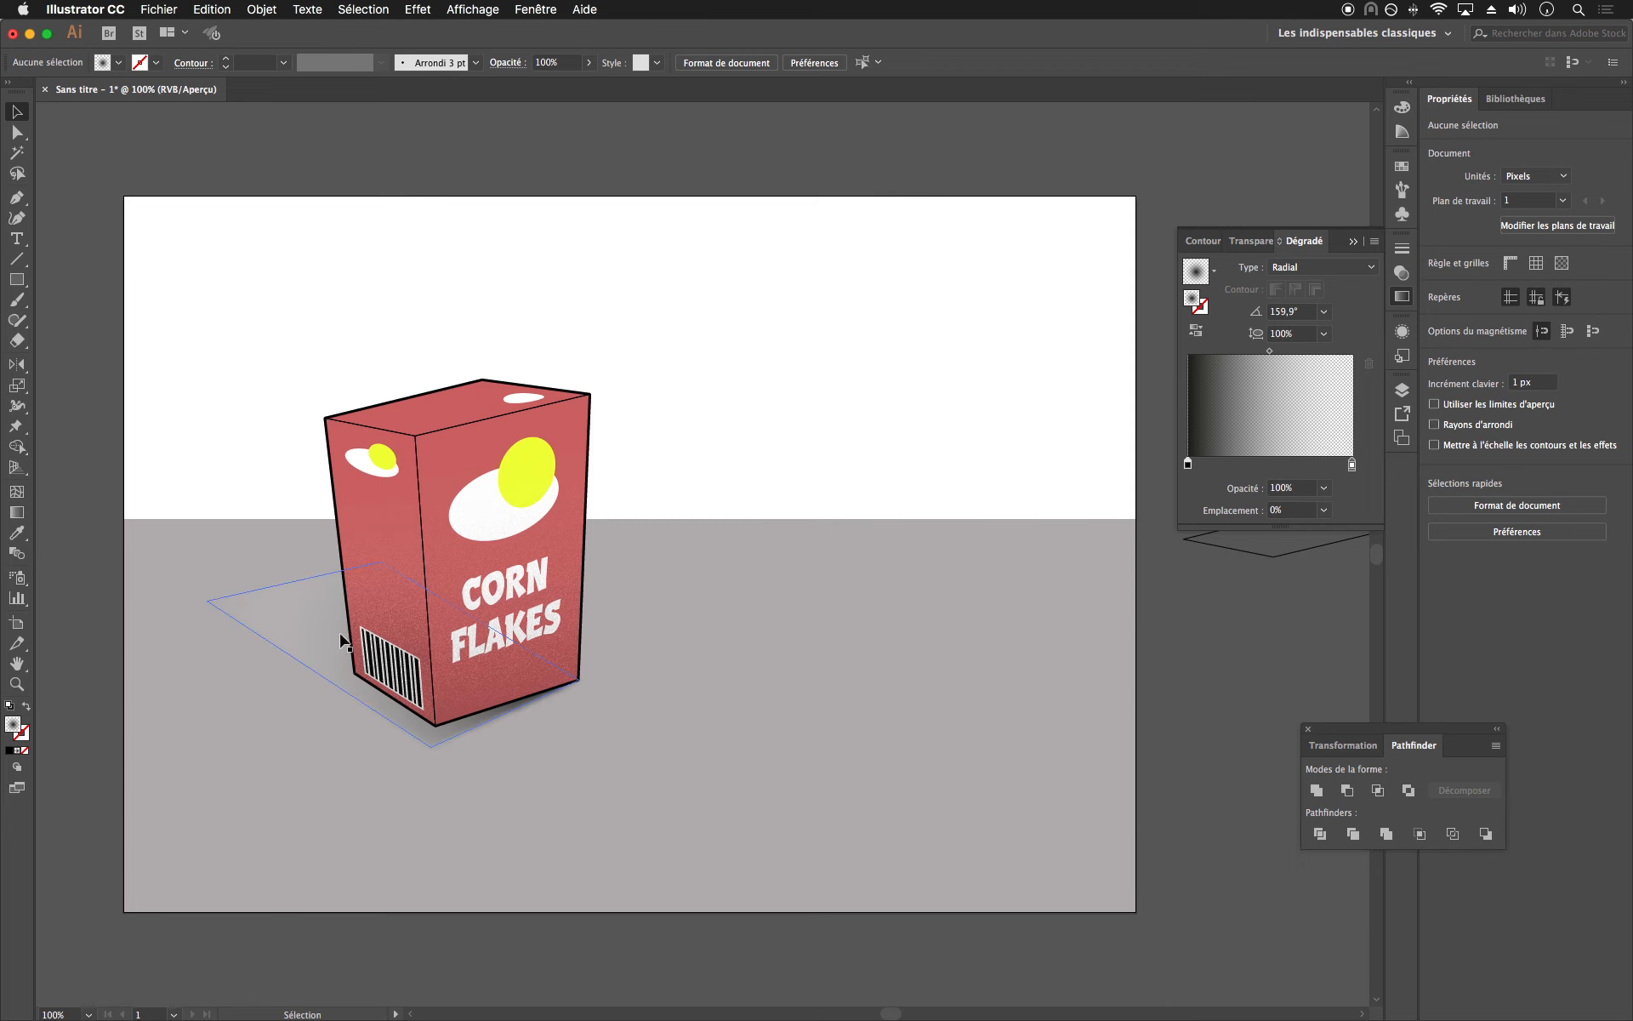
- Try 100% opacity for the light end stop of the floor shadow's gradient
click(306, 632)
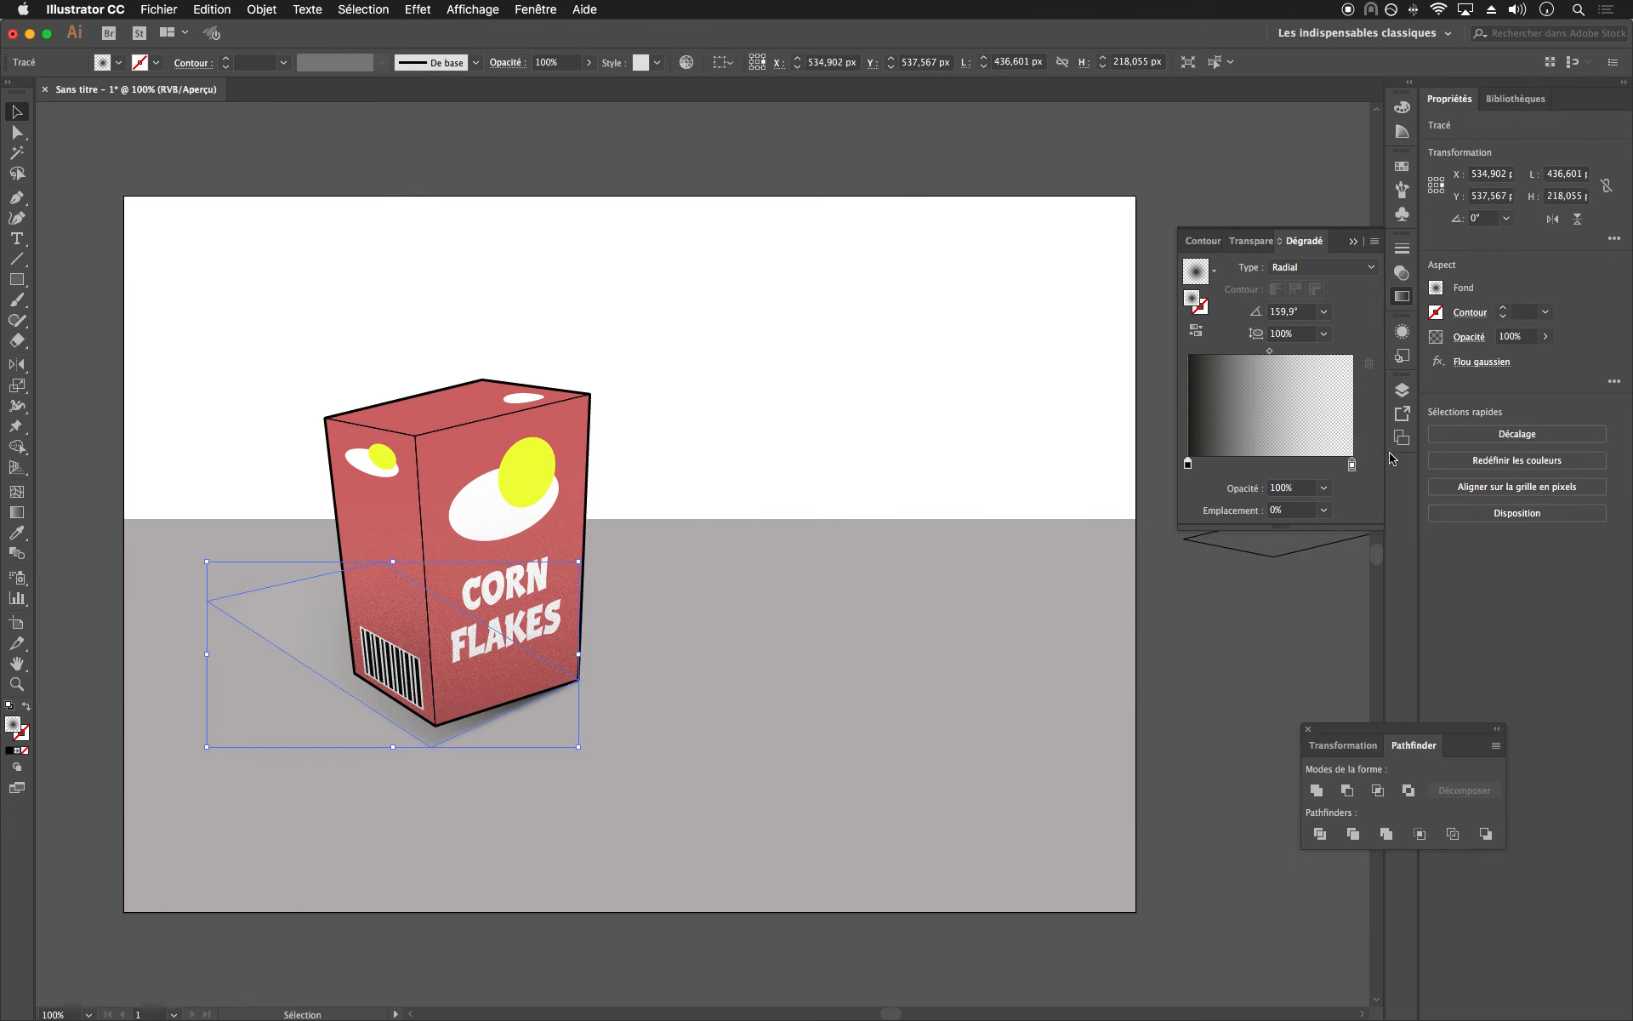
click(1352, 466)
click(1325, 488)
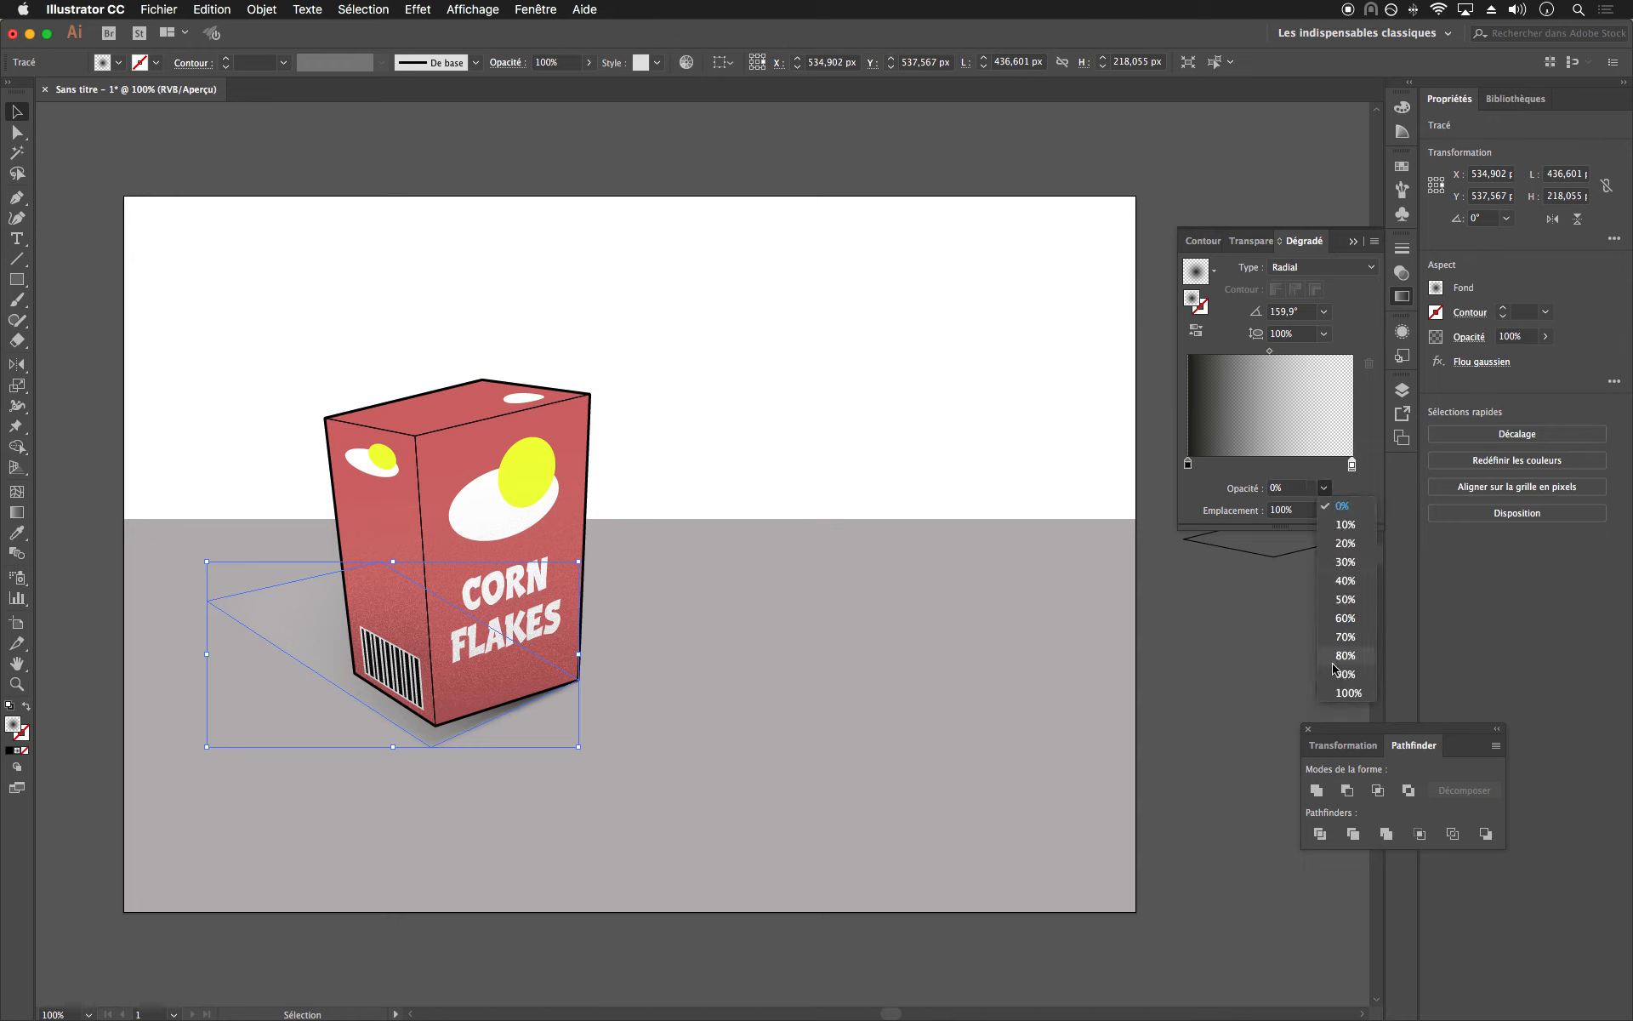
click(1345, 506)
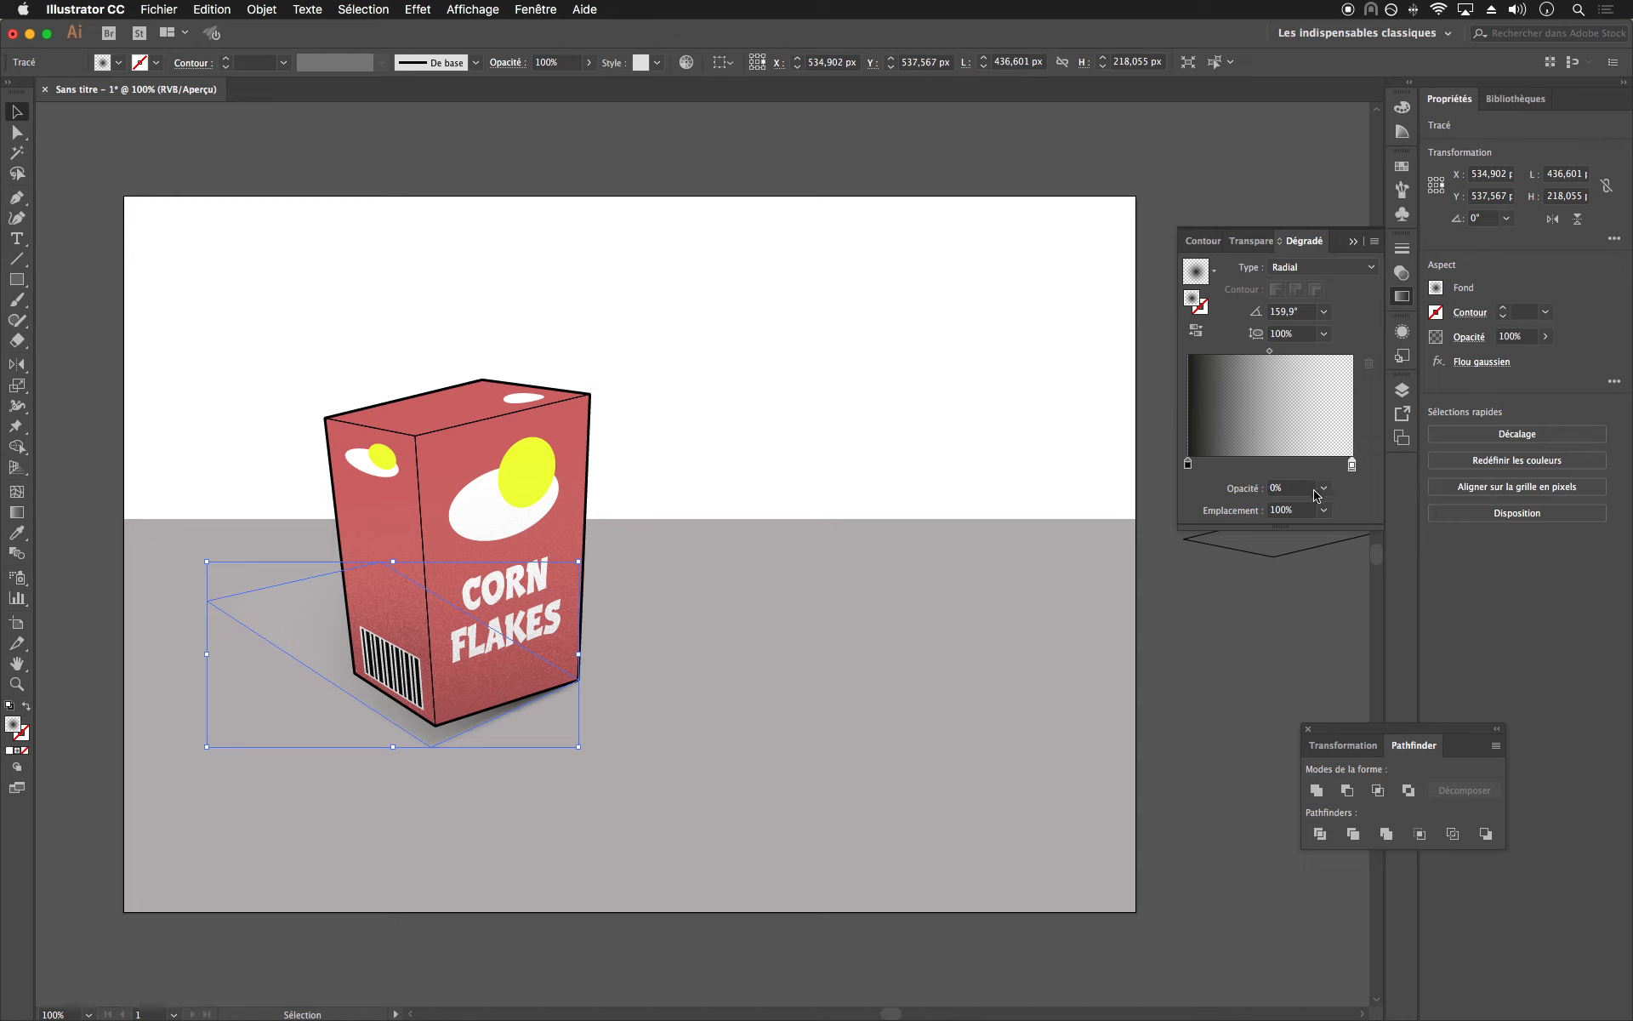
click(1325, 488)
click(1350, 694)
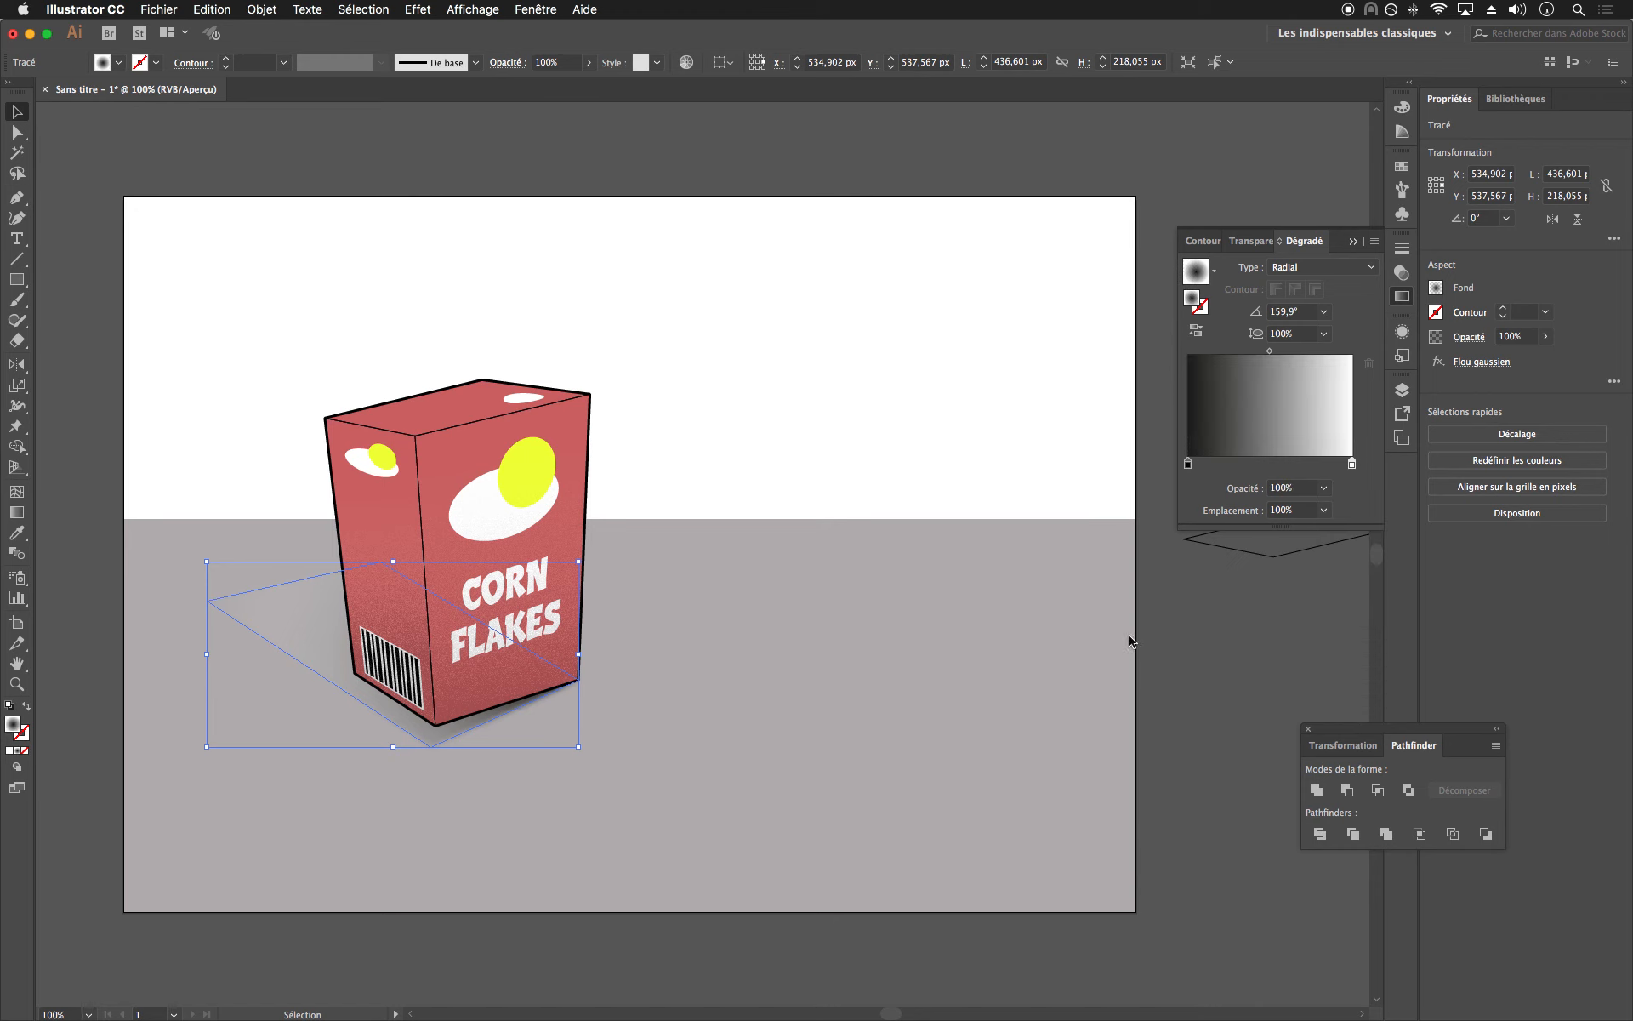
click(827, 452)
- Shift the midpoint of the floor shadow's gradient toward the dark stop and set the light end stop's opacity to 0%
click(308, 616)
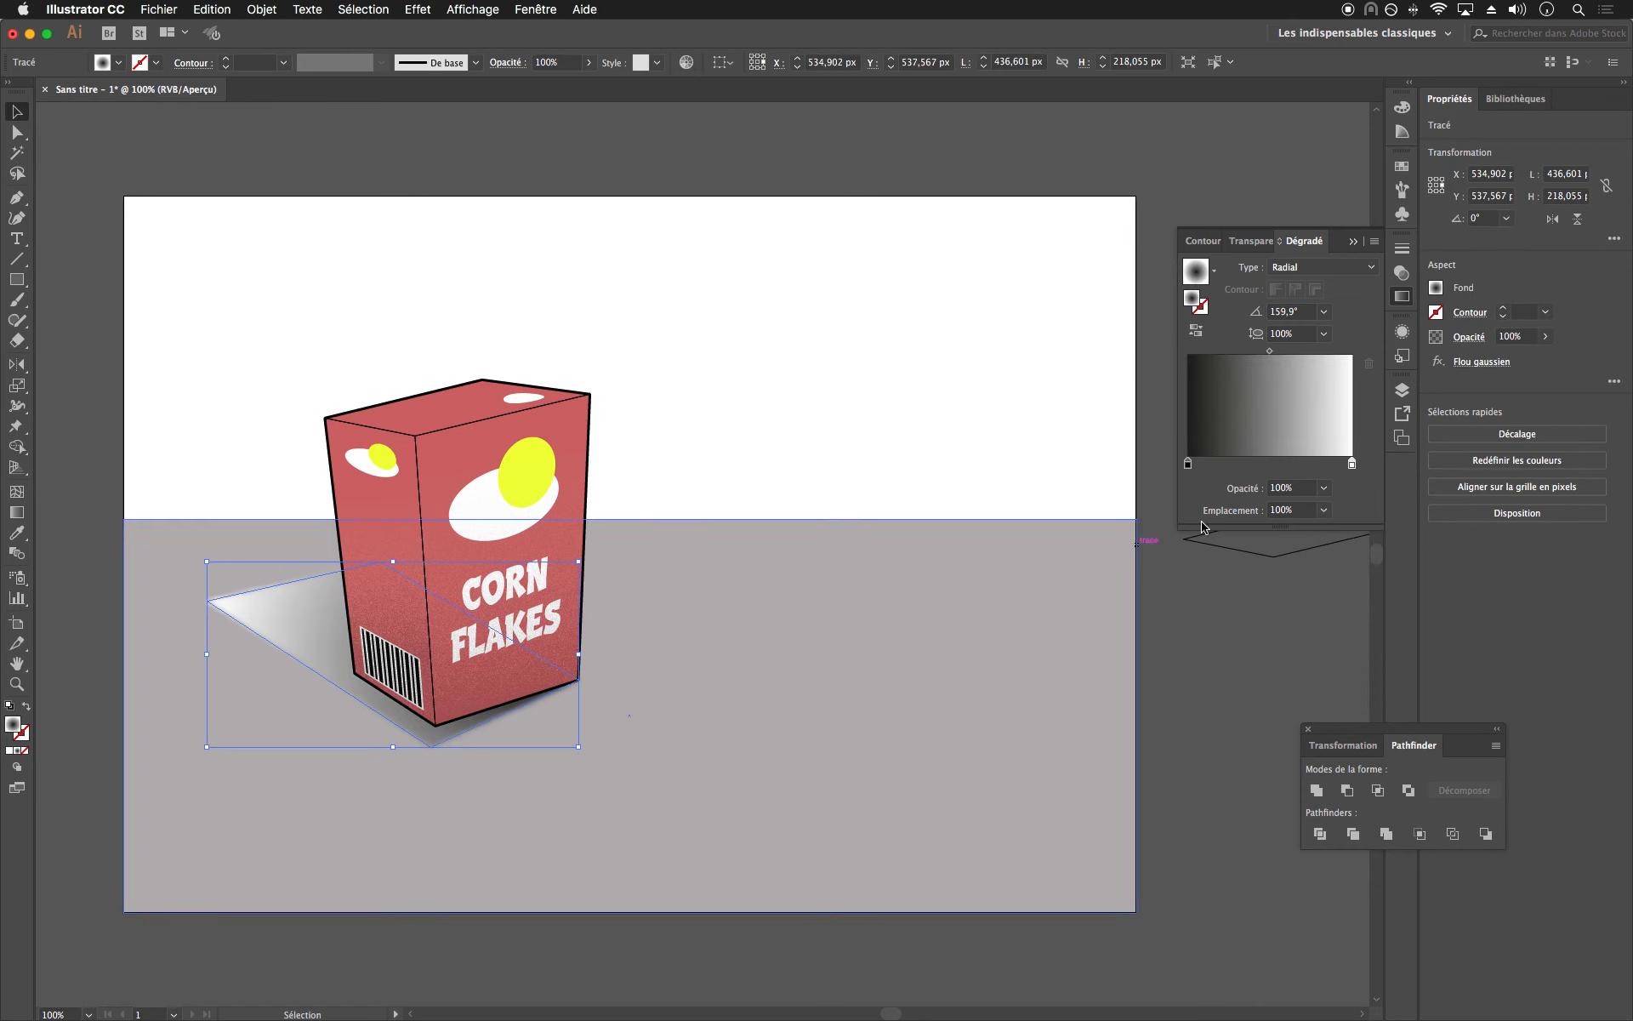
drag(1270, 352, 1251, 352)
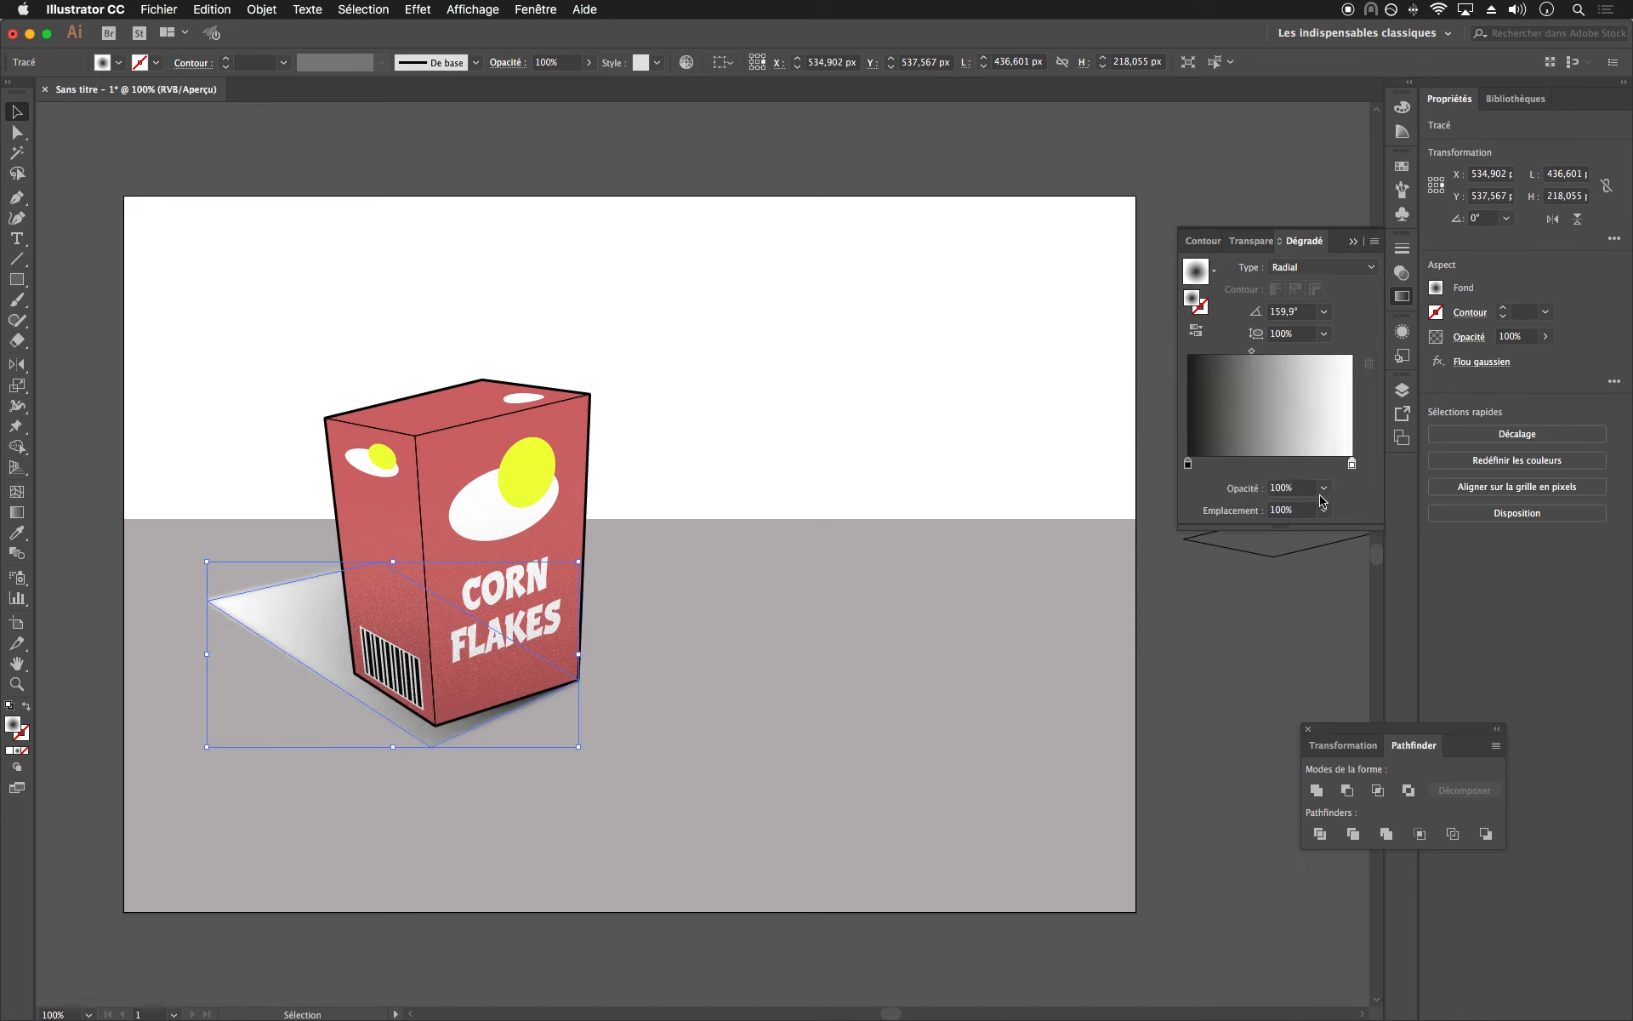
click(1324, 489)
click(1340, 505)
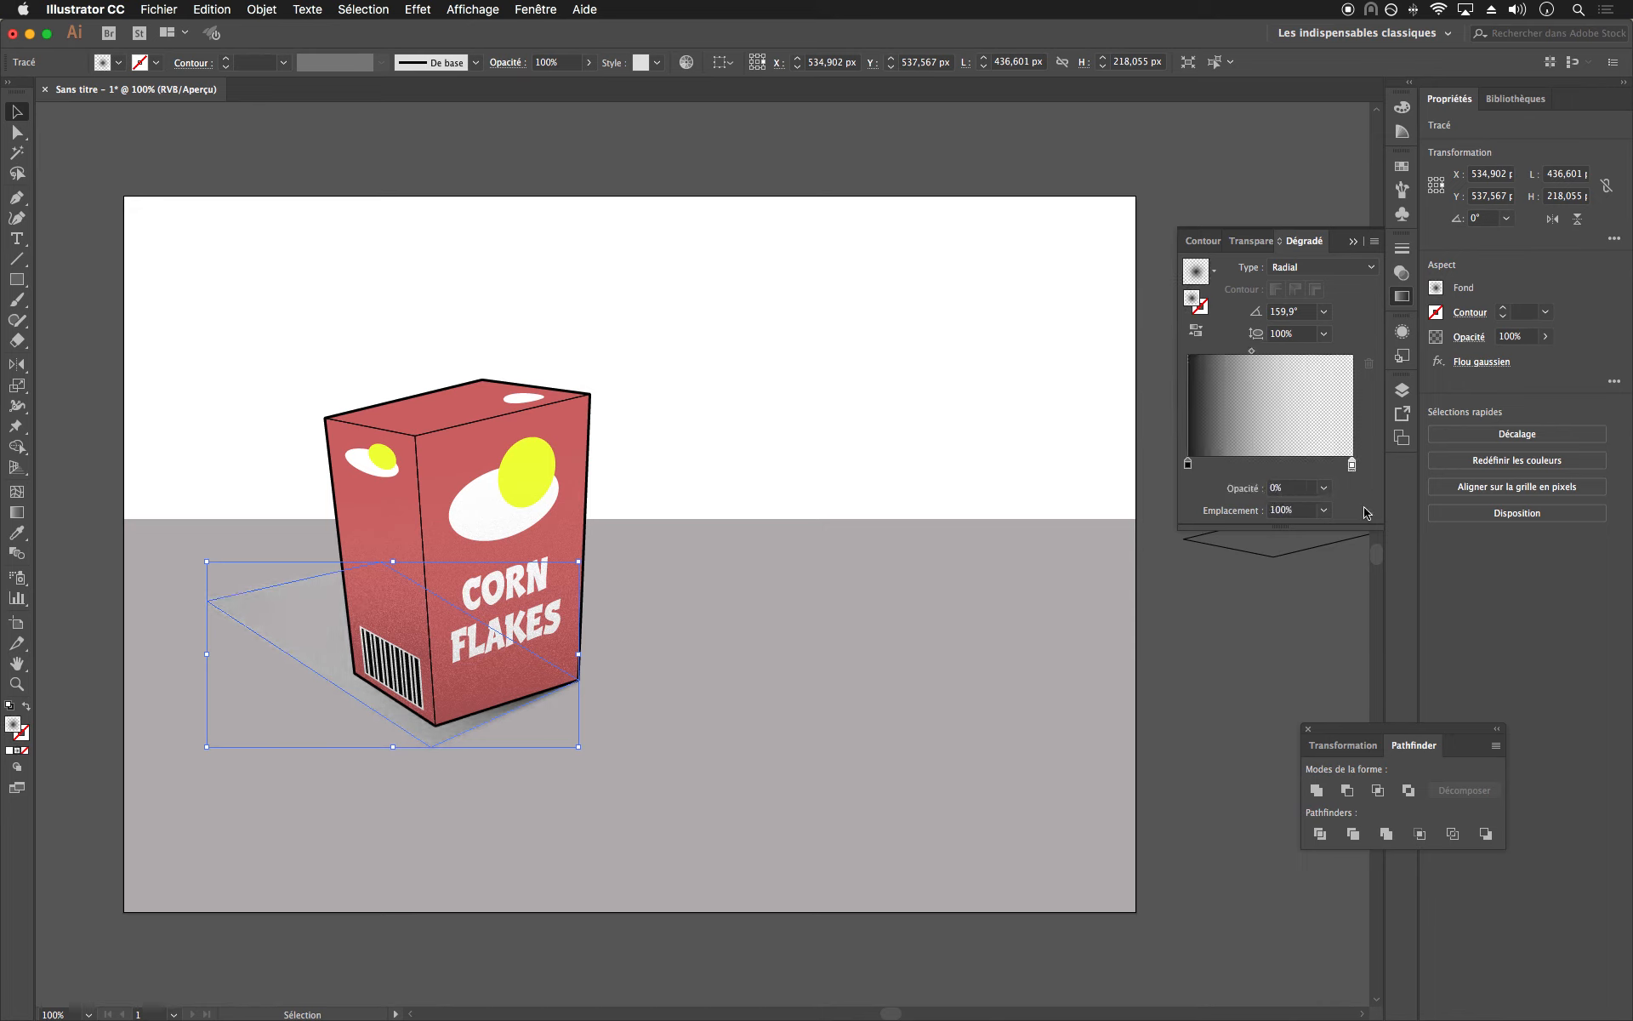
click(744, 402)
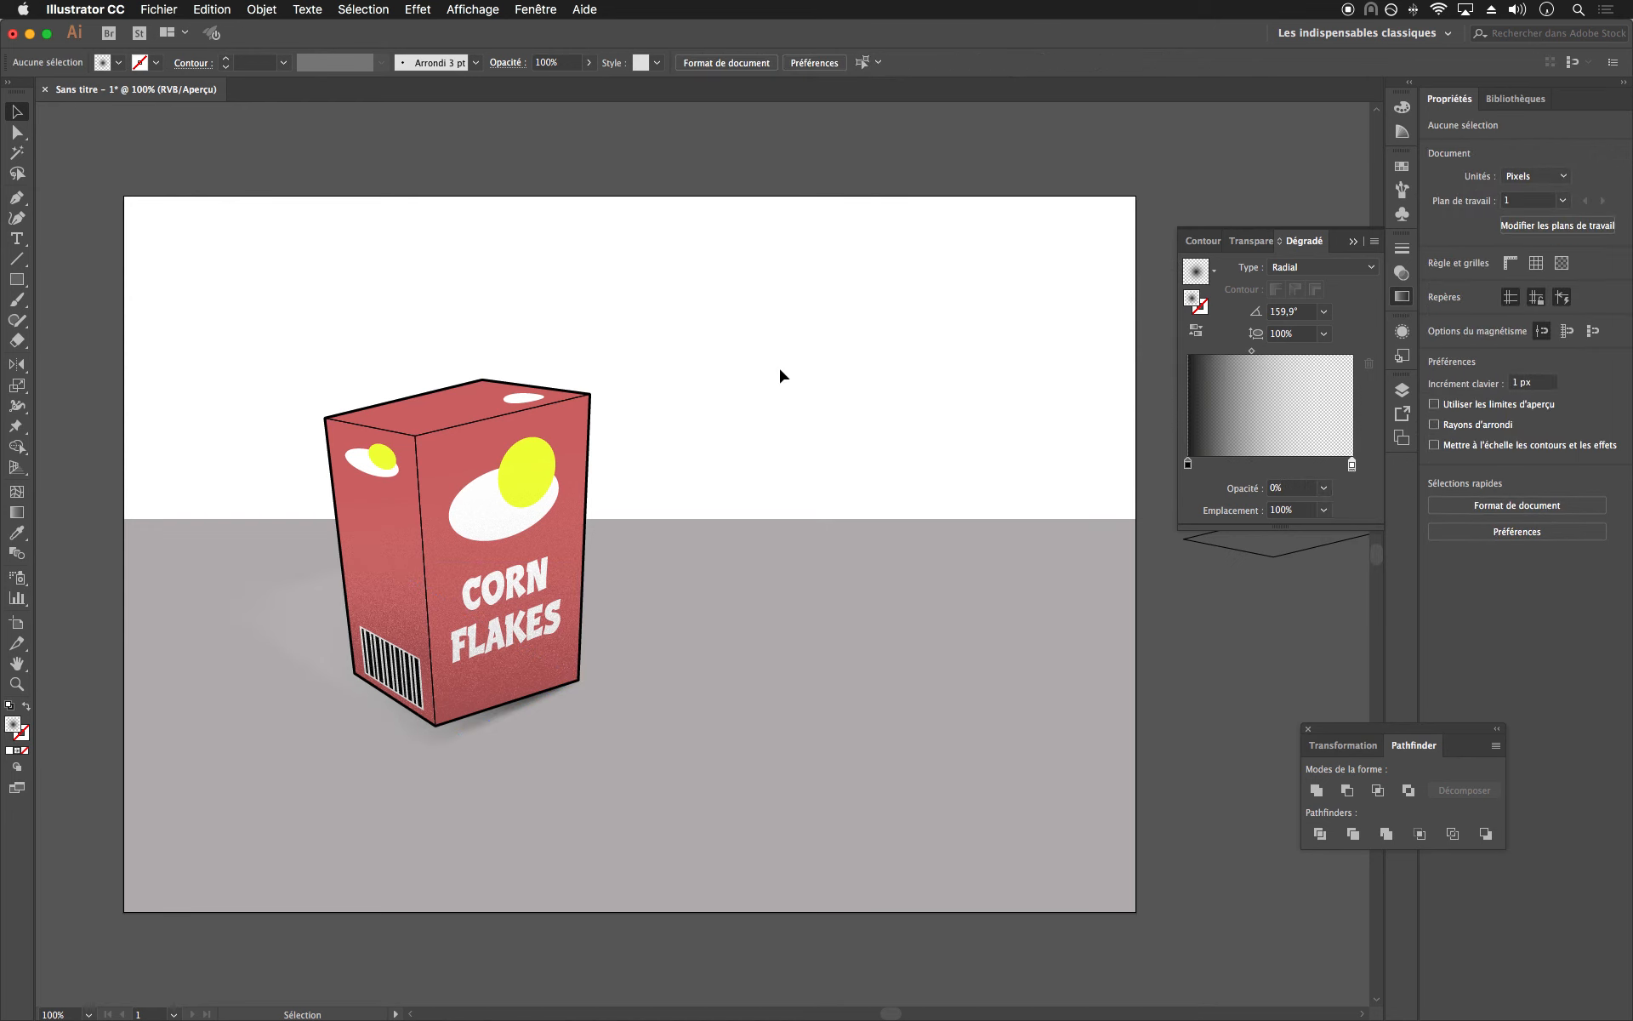